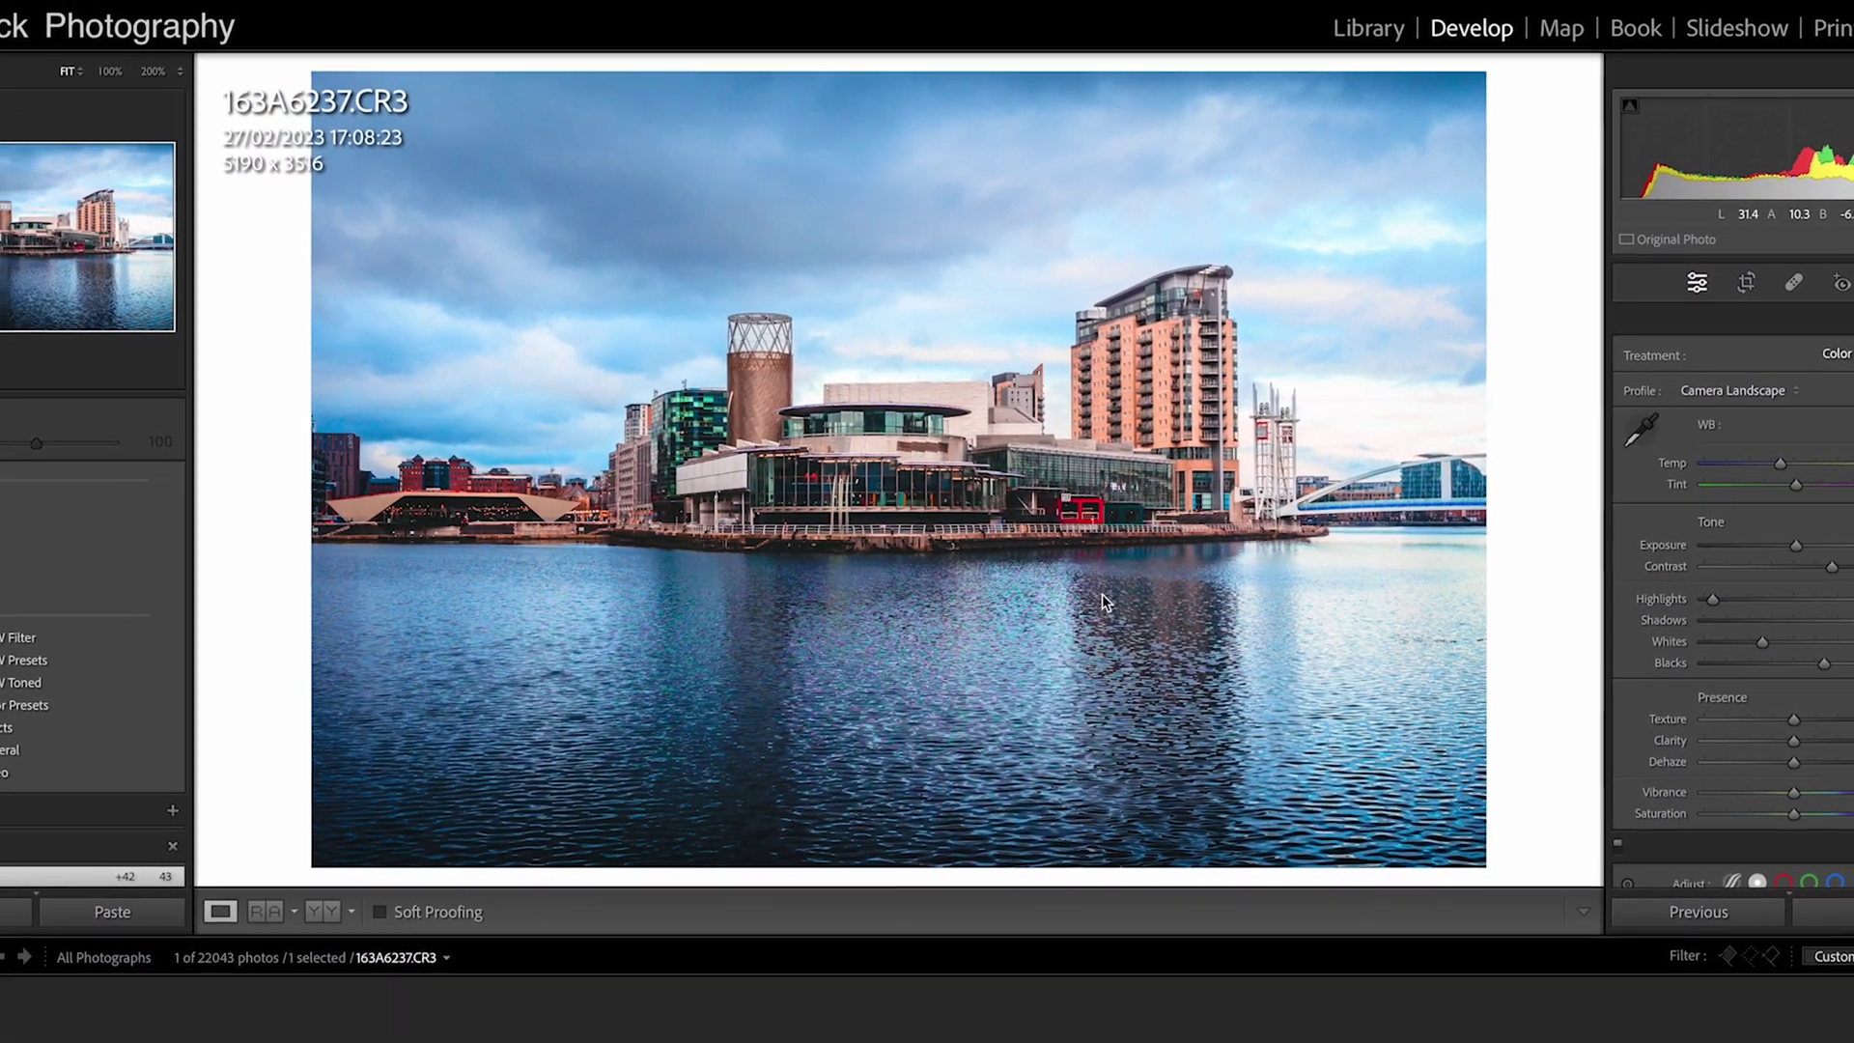
# Open the harbourside photo from Lightroom in Adobe Photoshop 2023.
pyautogui.rightClick(1103, 602)
pyautogui.moveTo(1211, 557)
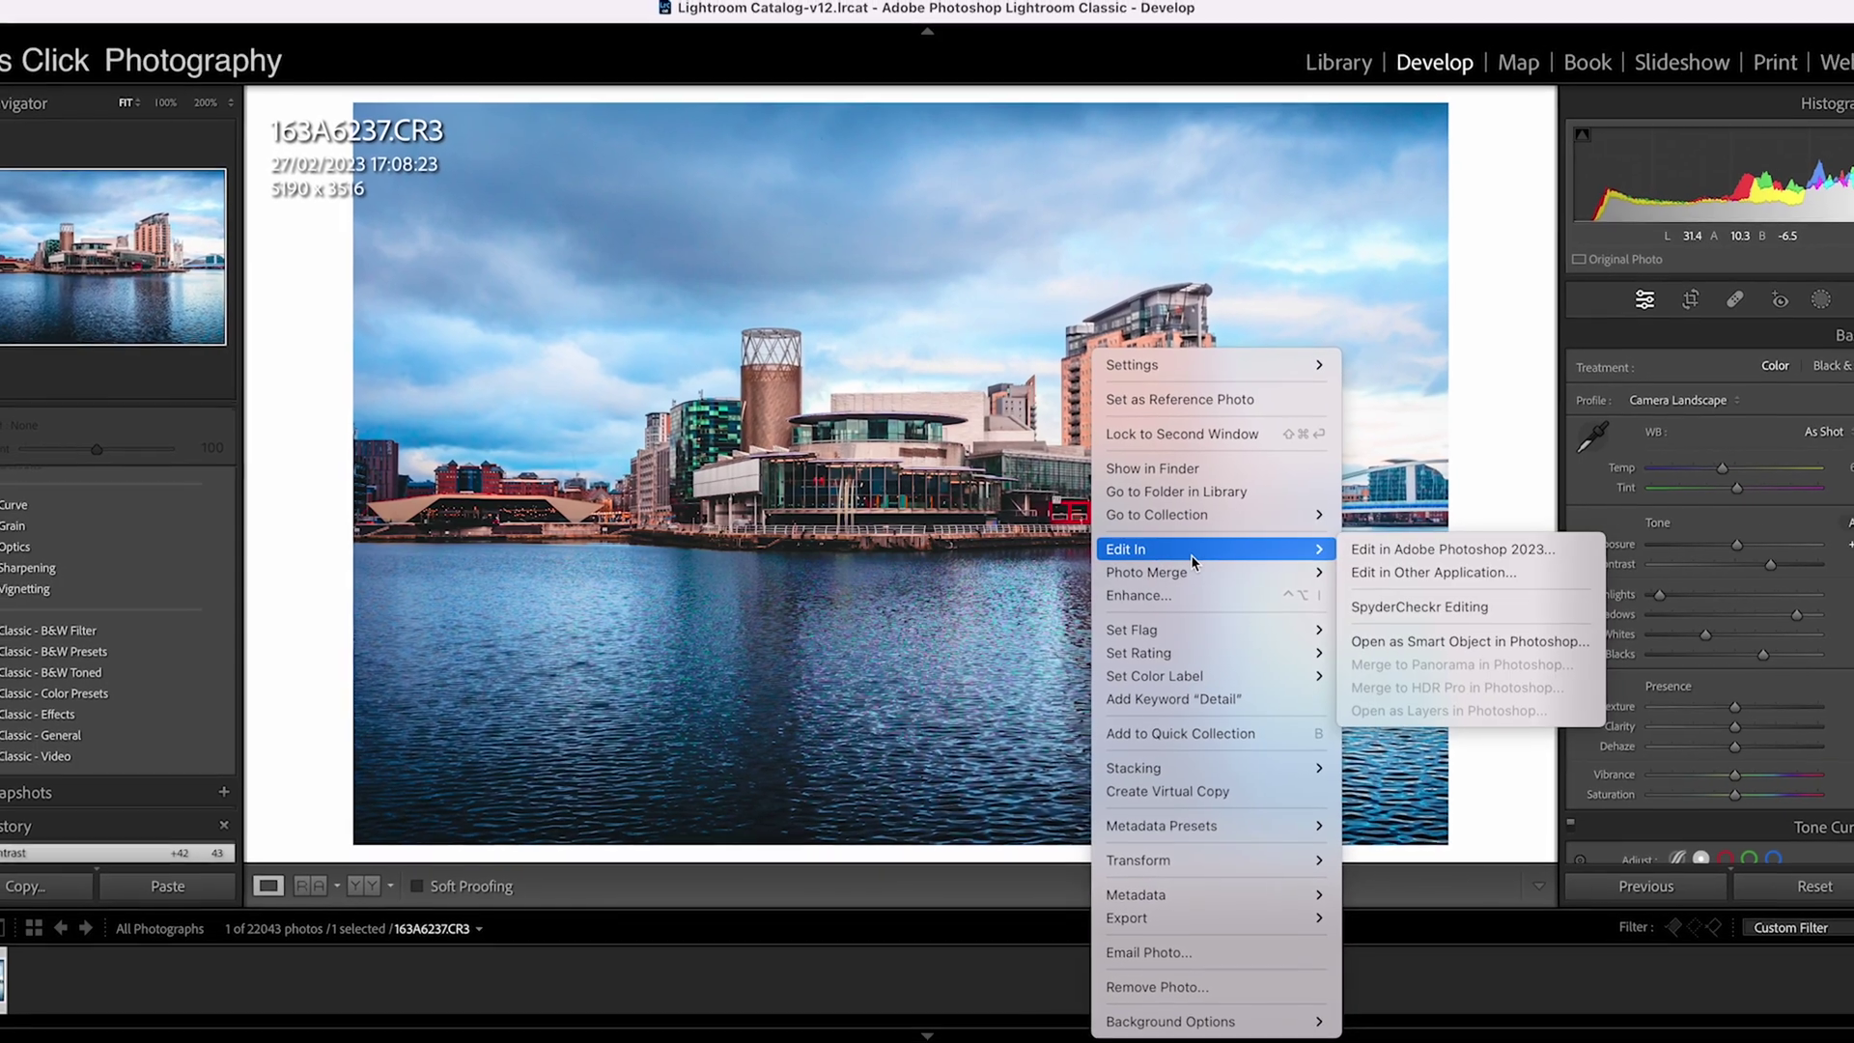
pyautogui.click(1452, 548)
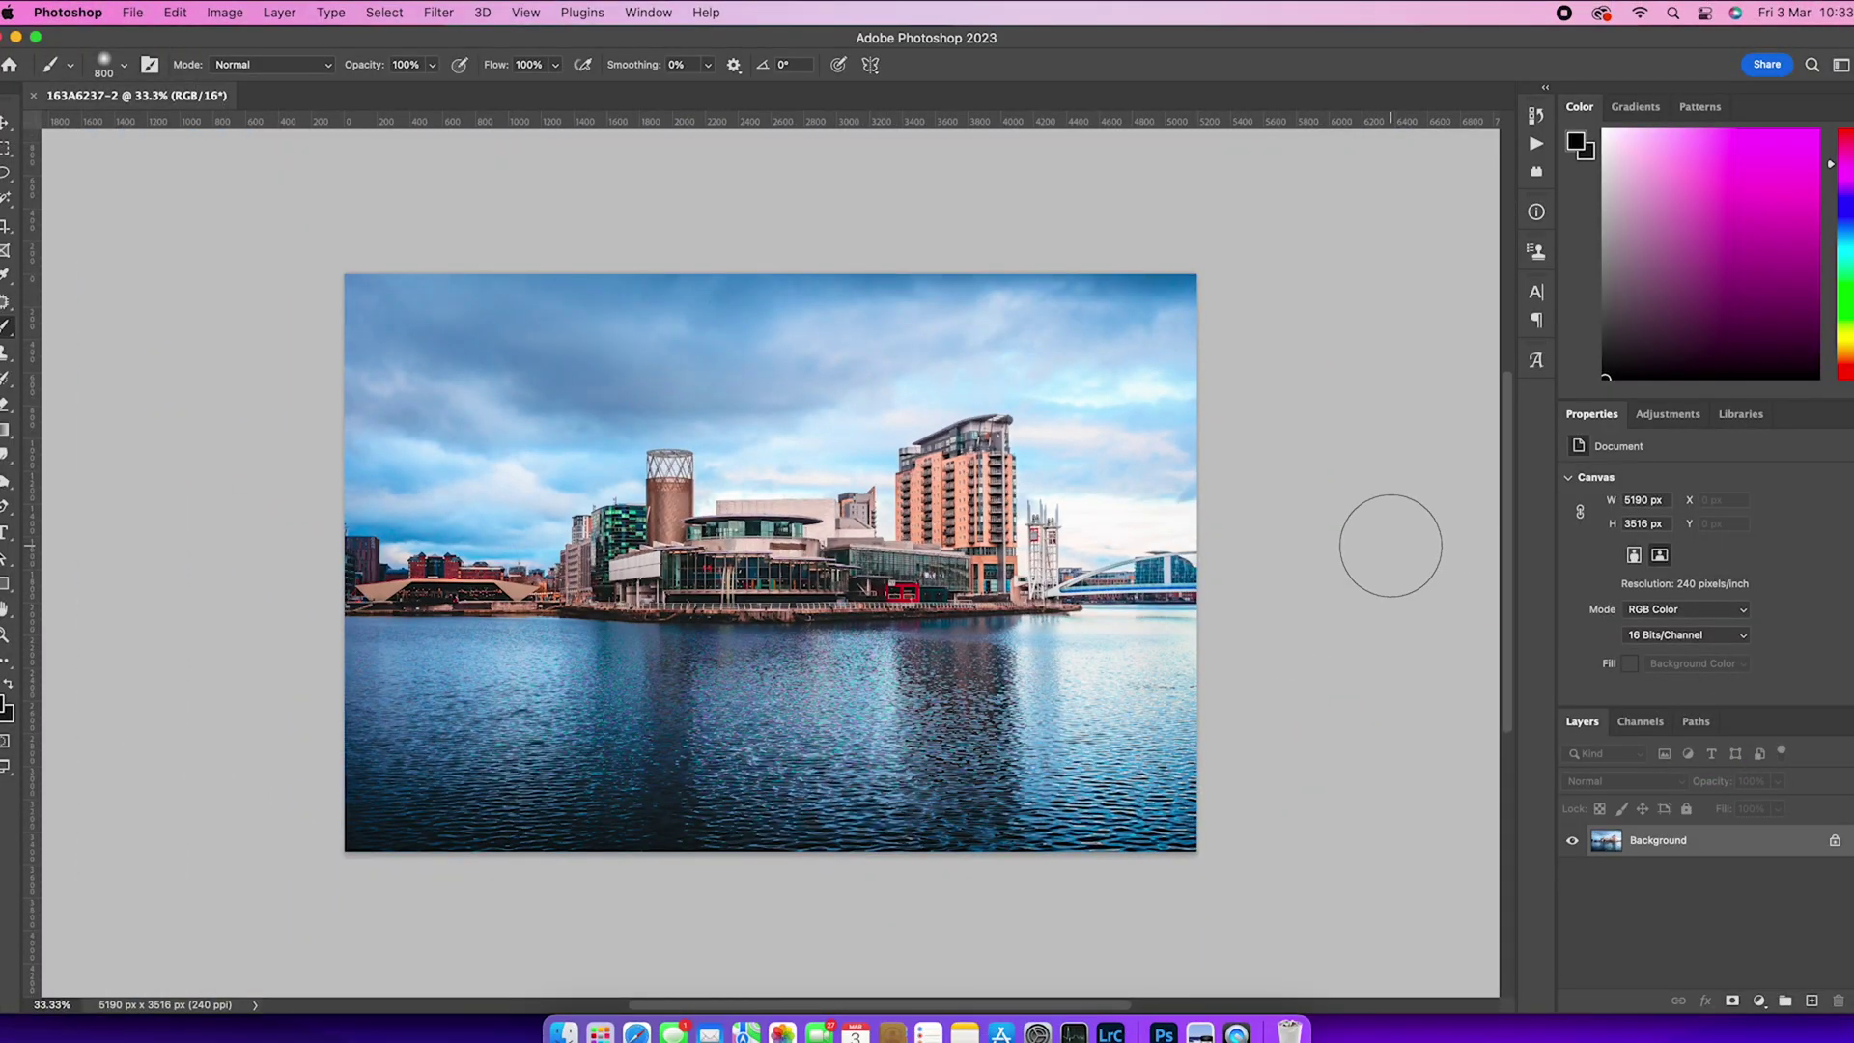
# Zoom to 50% and duplicate the Background layer into a Background copy.
pyautogui.press('super+plus')
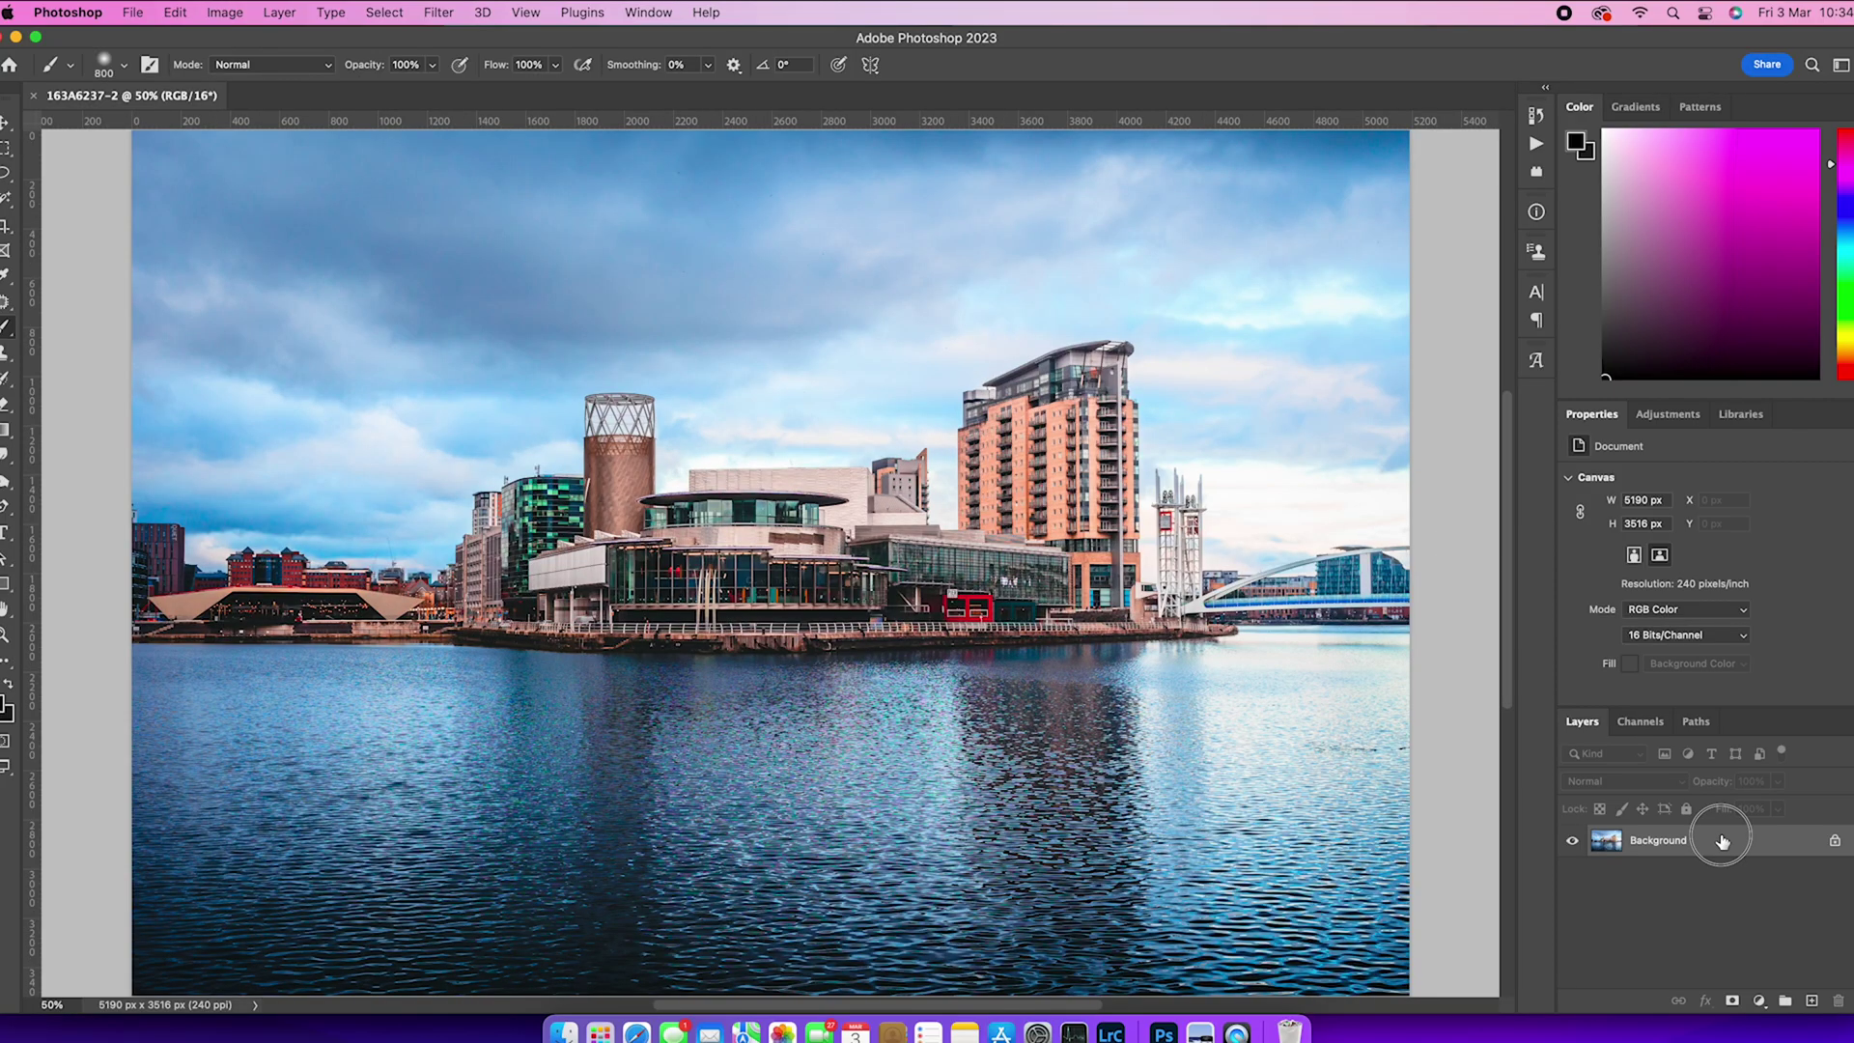
pyautogui.moveTo(1721, 840); pyautogui.dragTo(1810, 999)
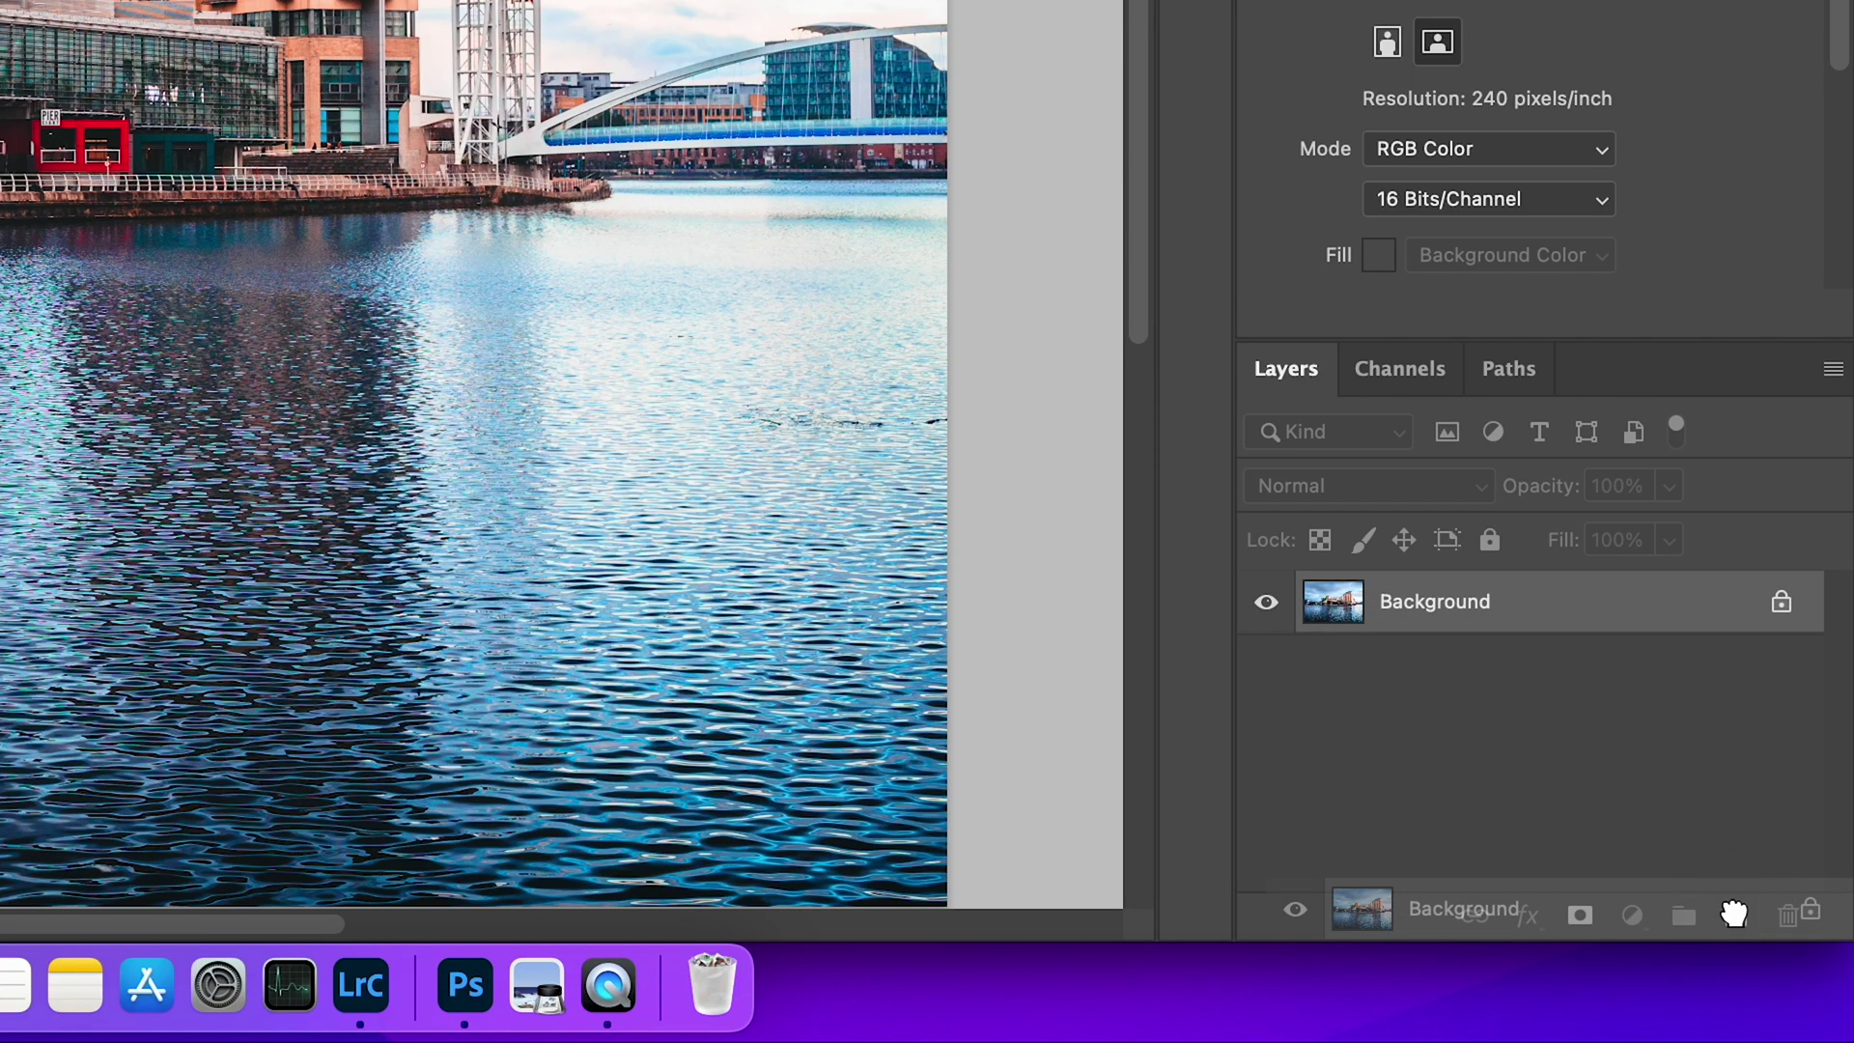
pyautogui.moveTo(1734, 912); pyautogui.dragTo(1737, 923)
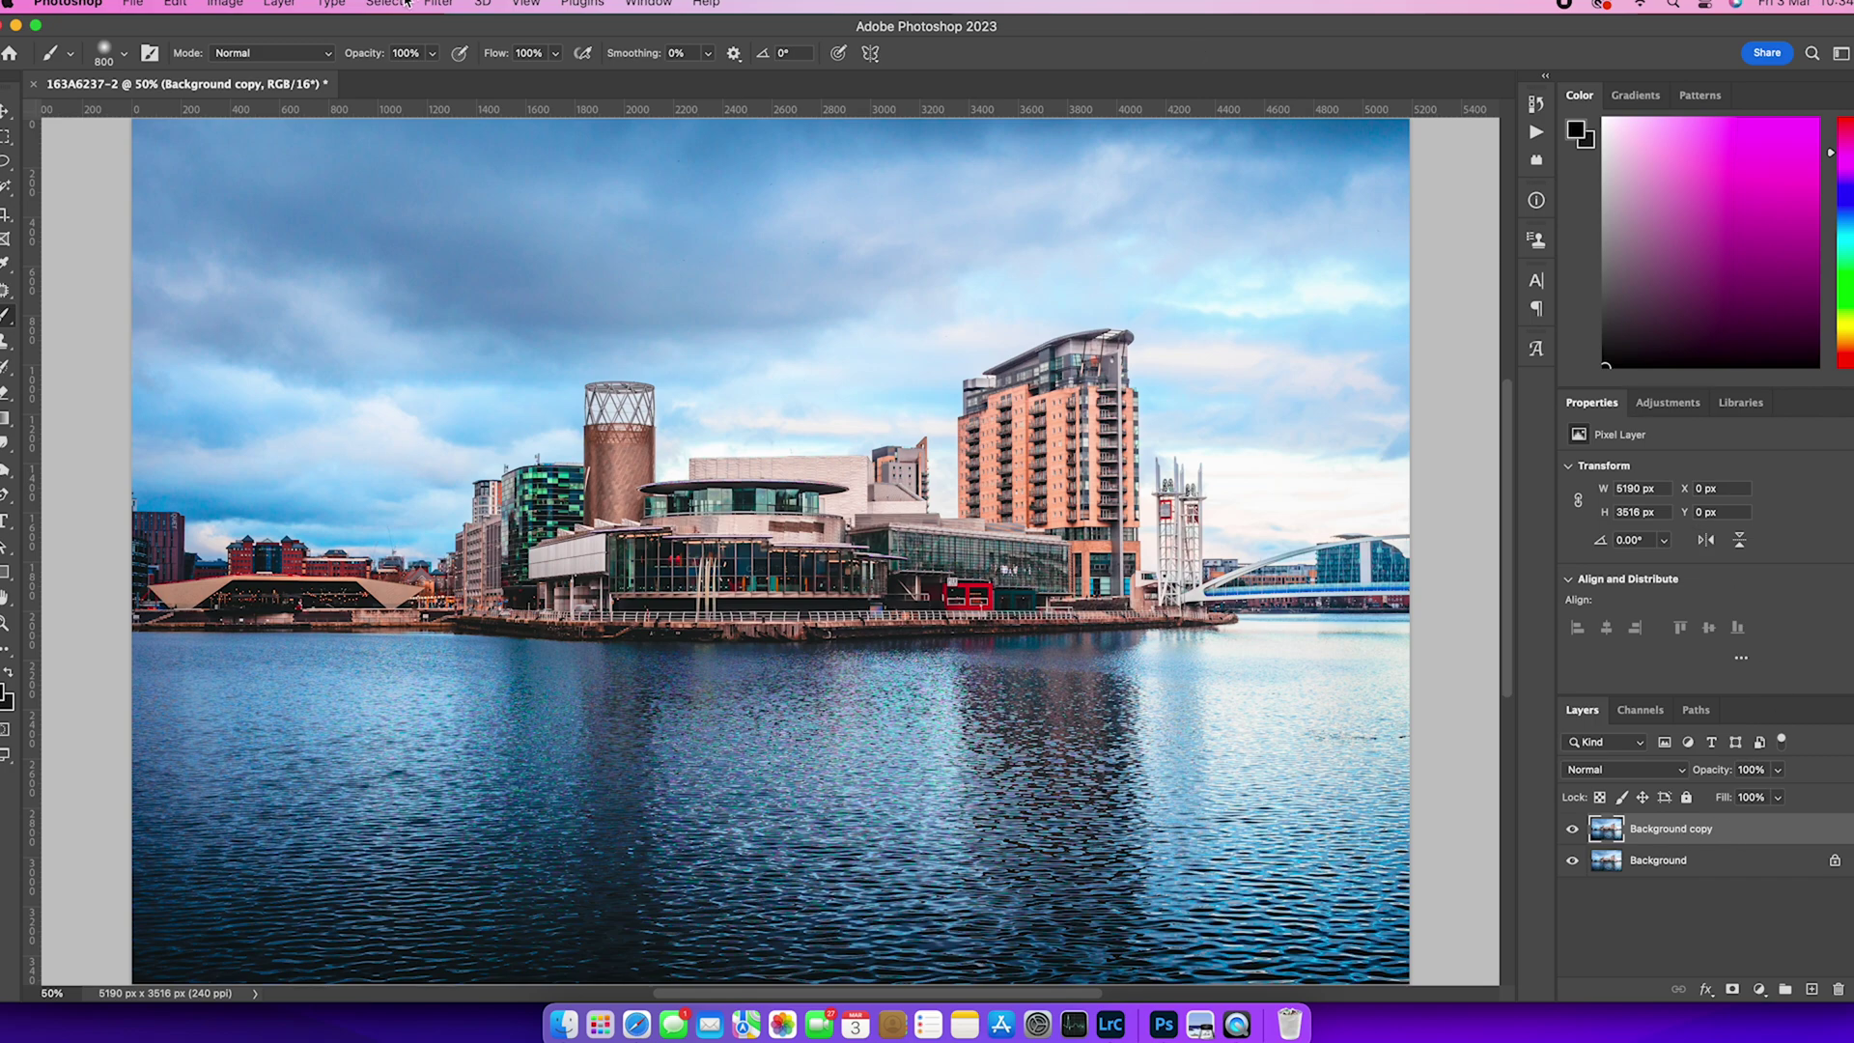
pyautogui.click(377, 4)
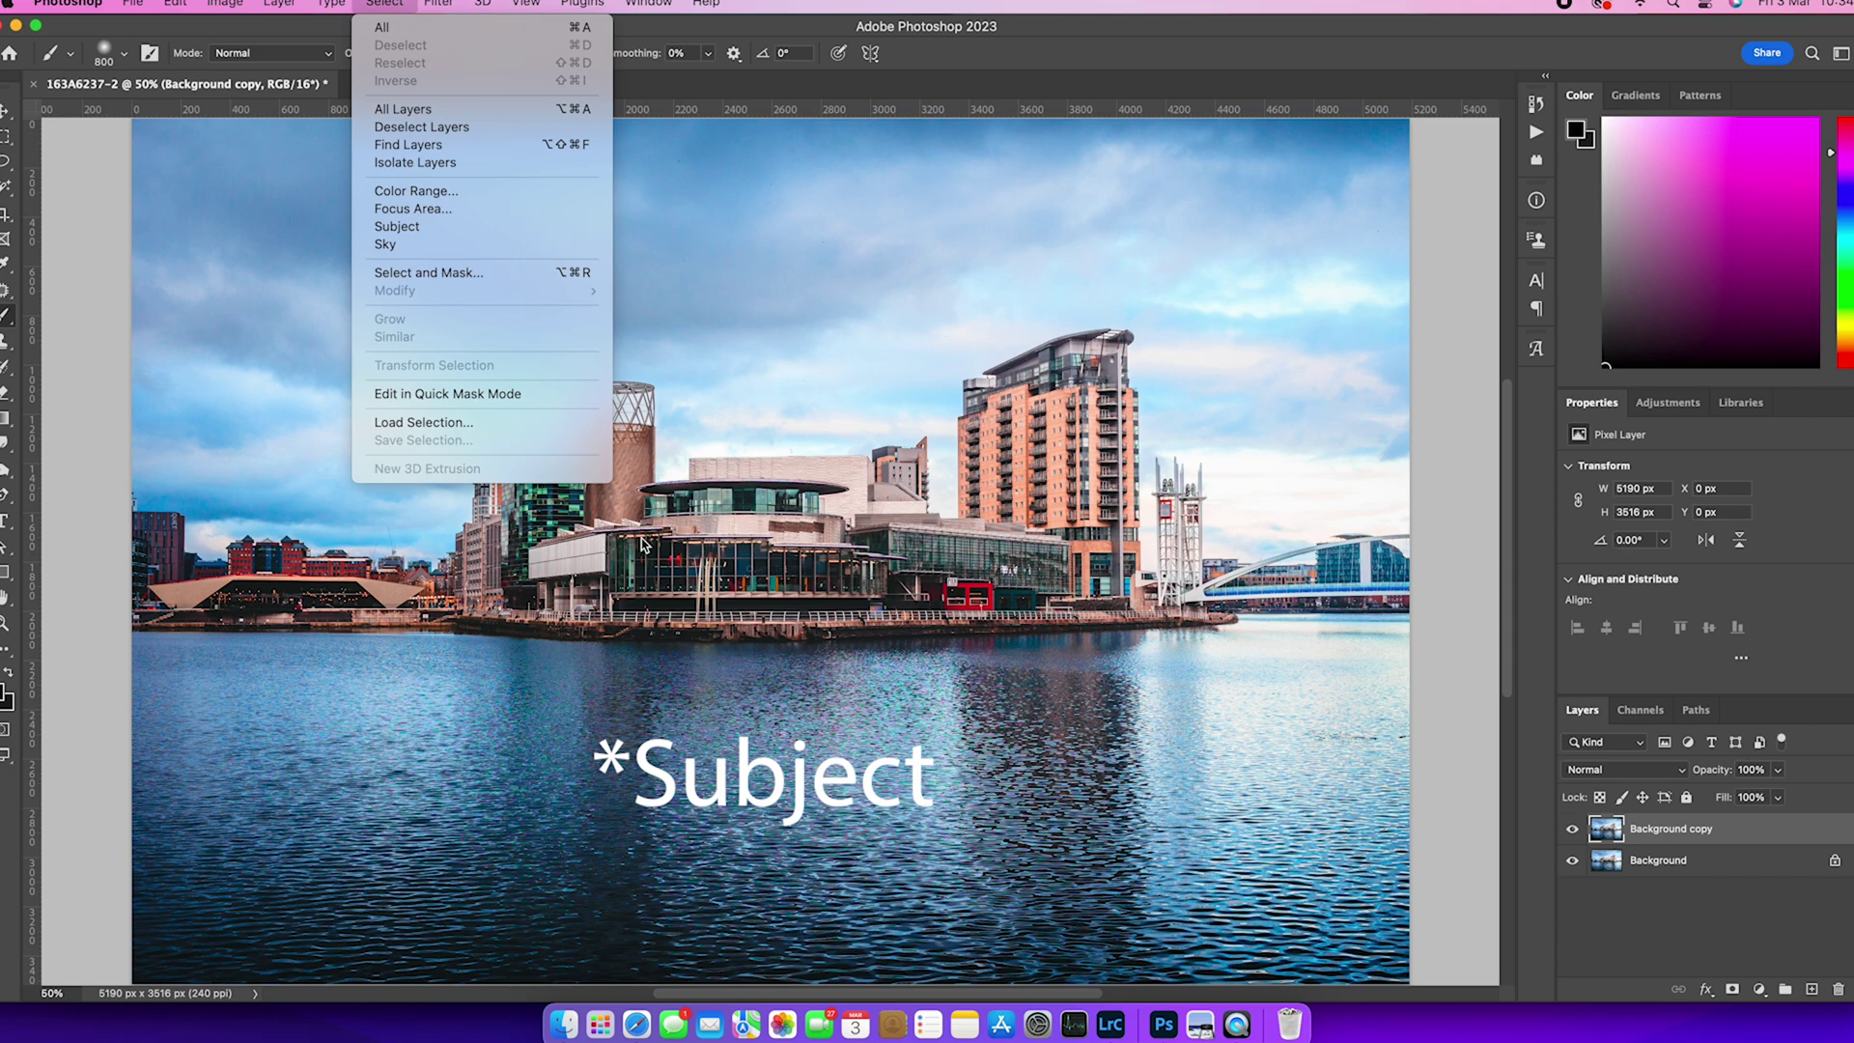
pyautogui.click(412, 227)
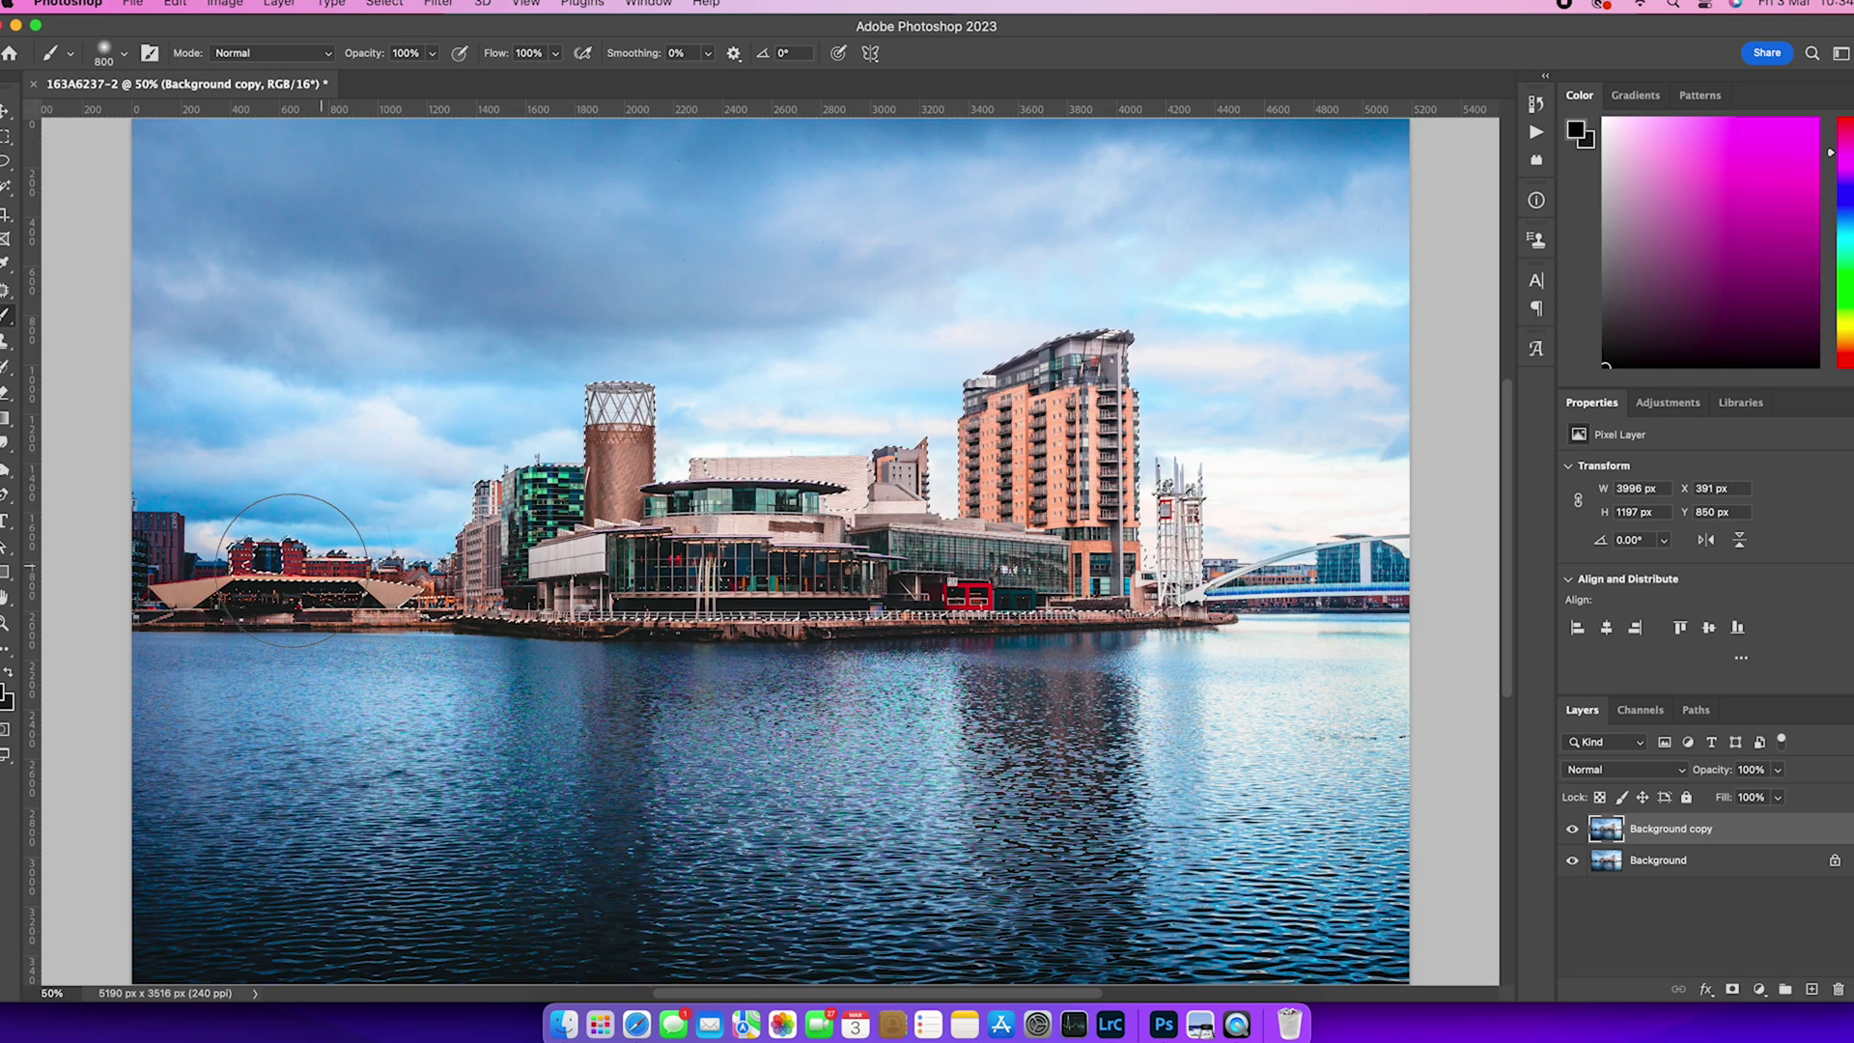
pyautogui.press('super+plus')
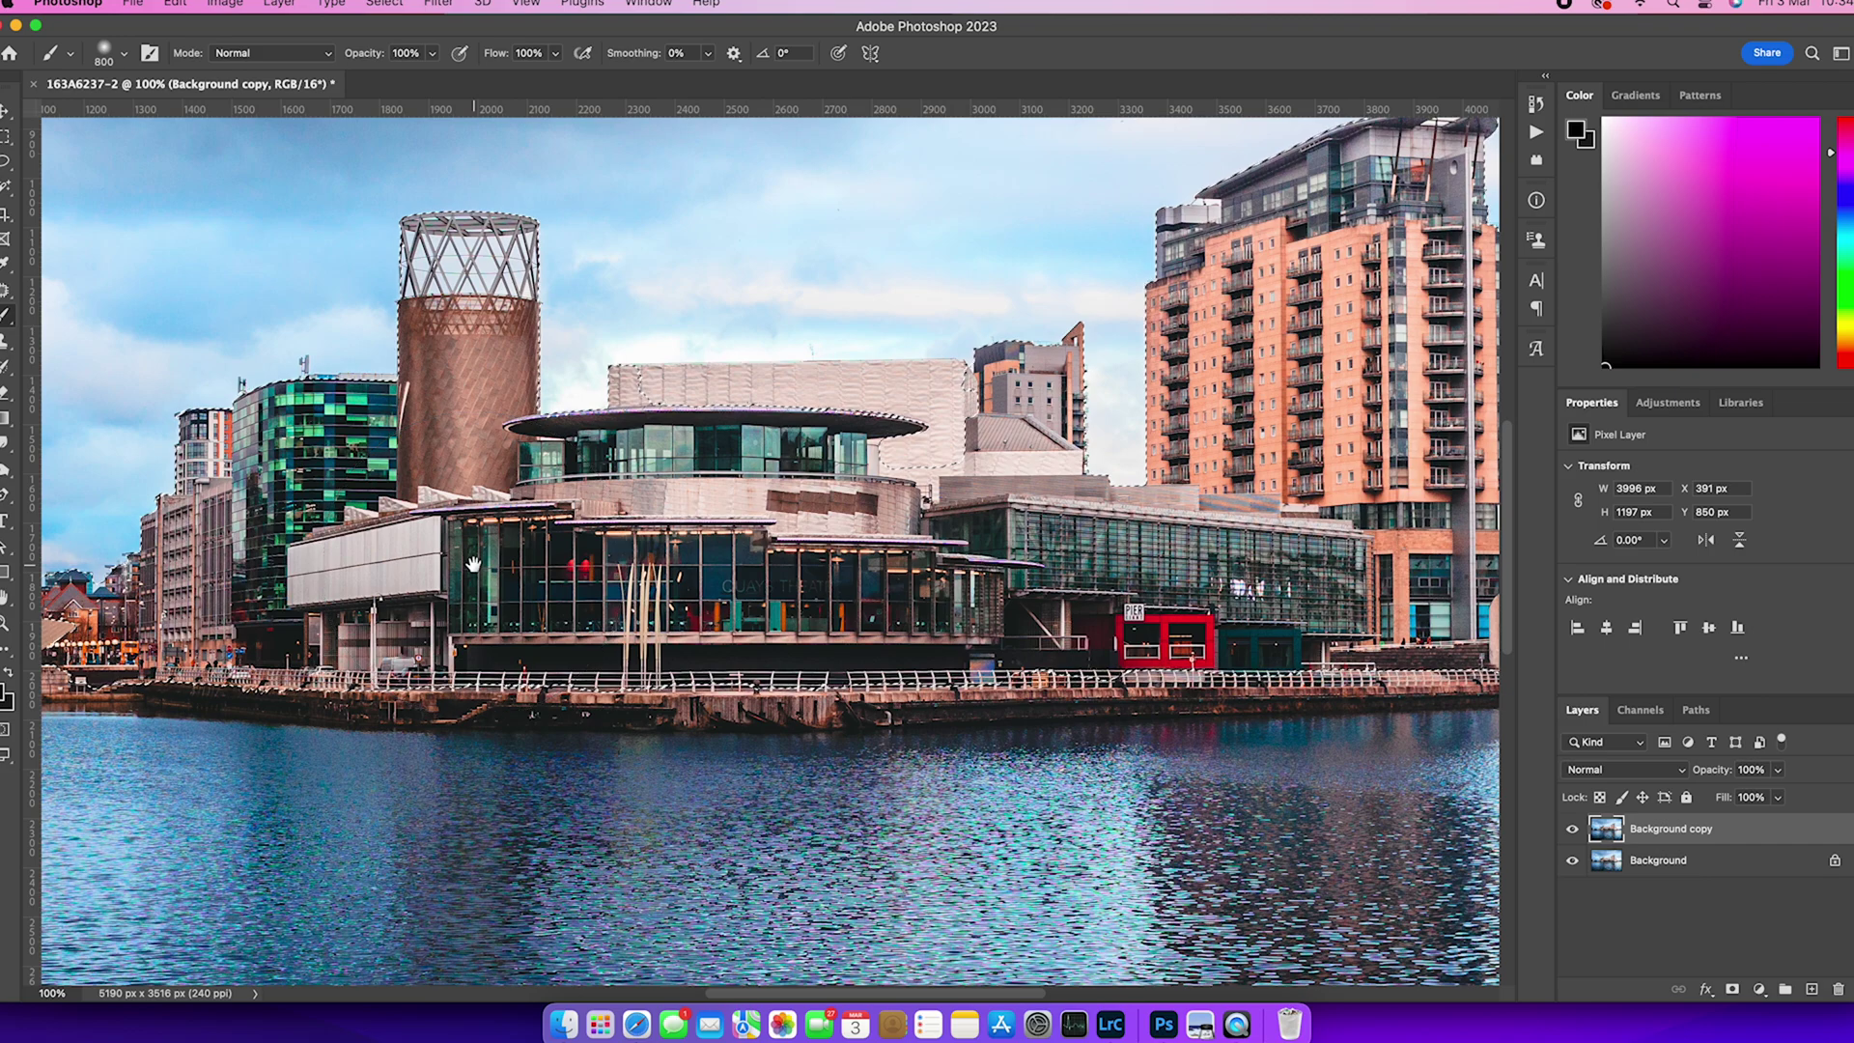
pyautogui.moveTo(533, 568)
pyautogui.mouseDown()
pyautogui.moveTo(1141, 613)
pyautogui.moveTo(1294, 520)
pyautogui.mouseUp()
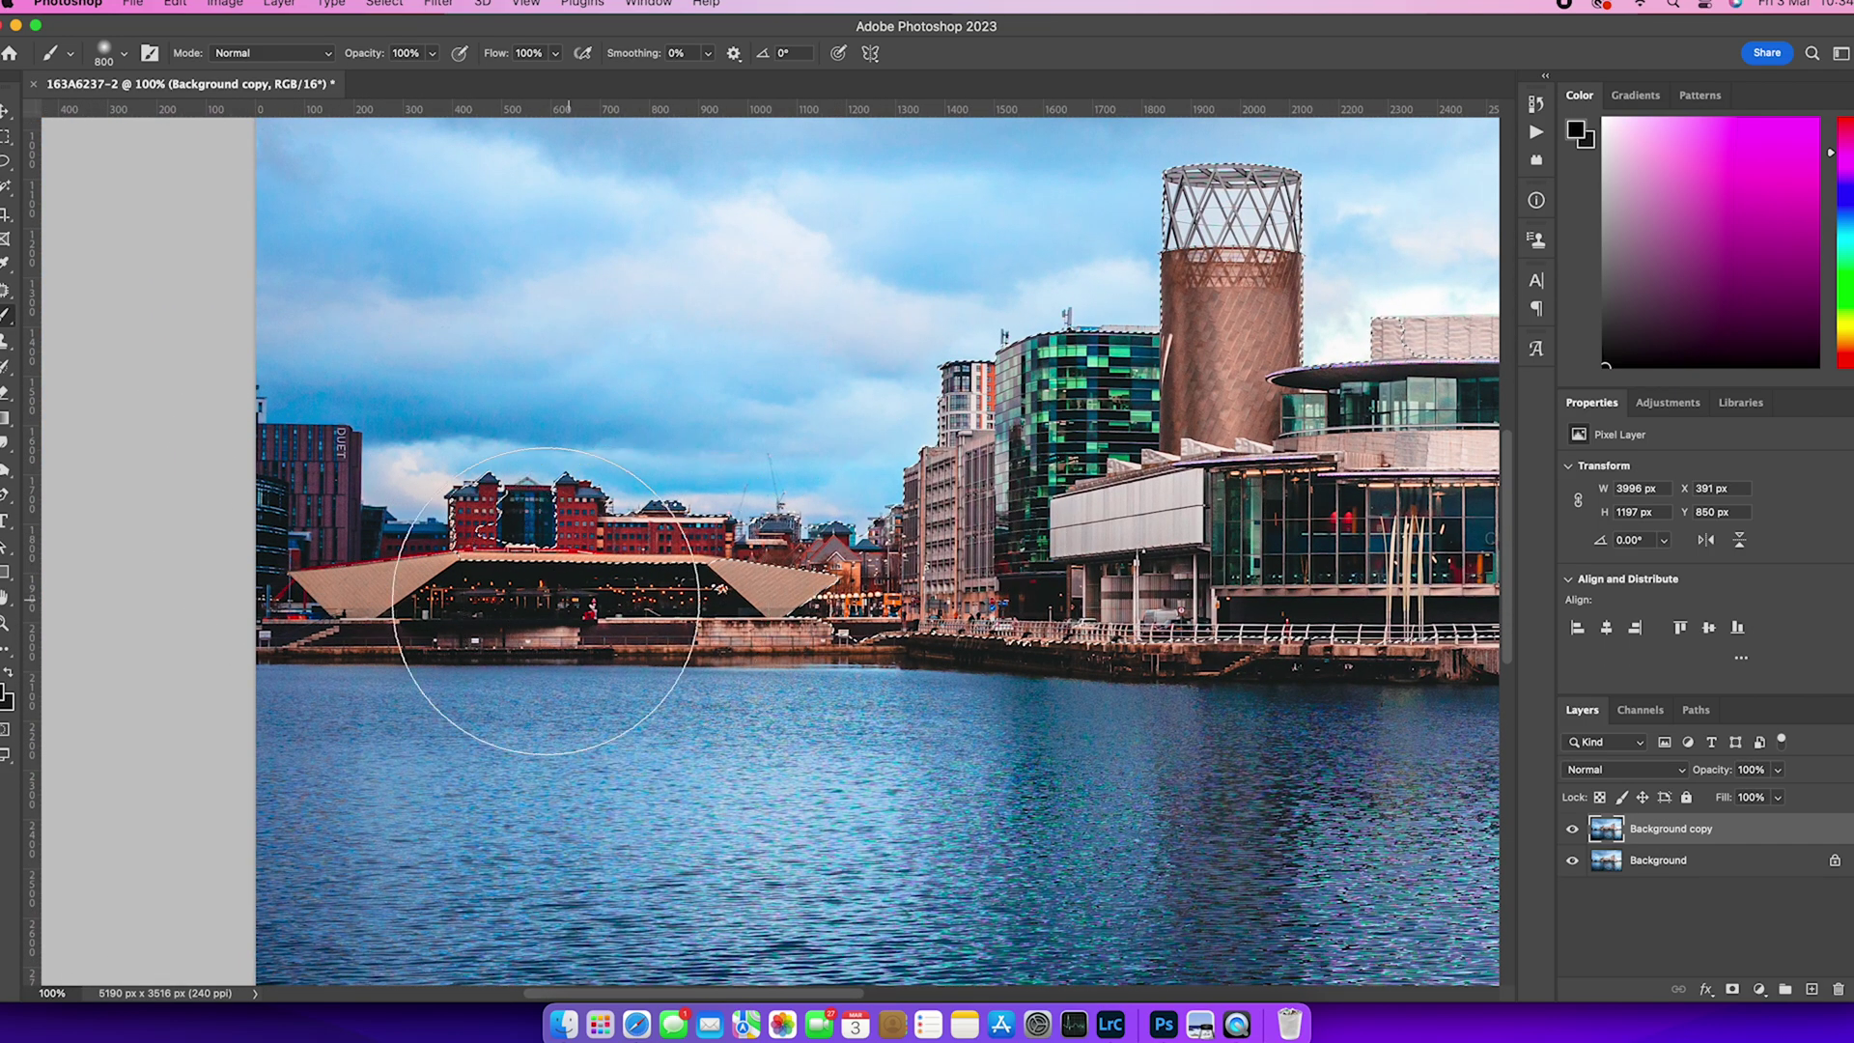
pyautogui.moveTo(1284, 522); pyautogui.dragTo(811, 704)
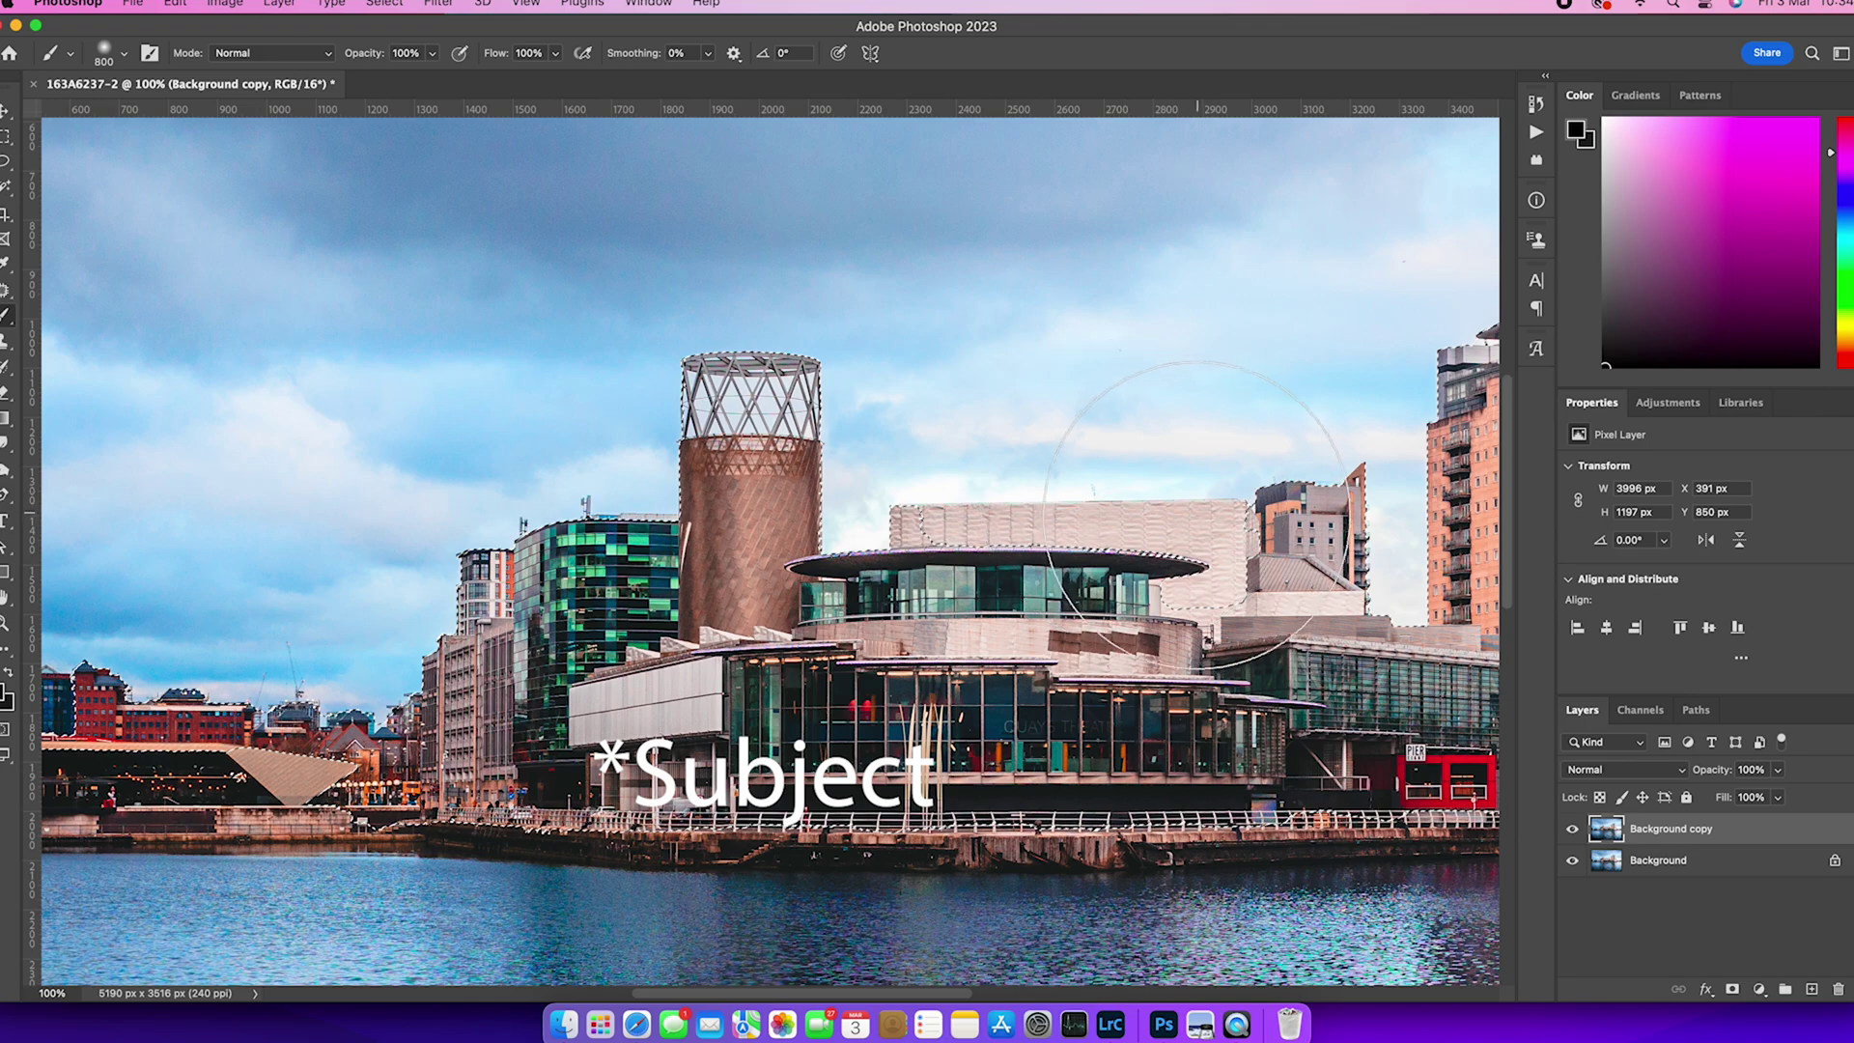
pyautogui.moveTo(1280, 639); pyautogui.dragTo(542, 658)
pyautogui.press('super+minus')
pyautogui.press('super+minus')
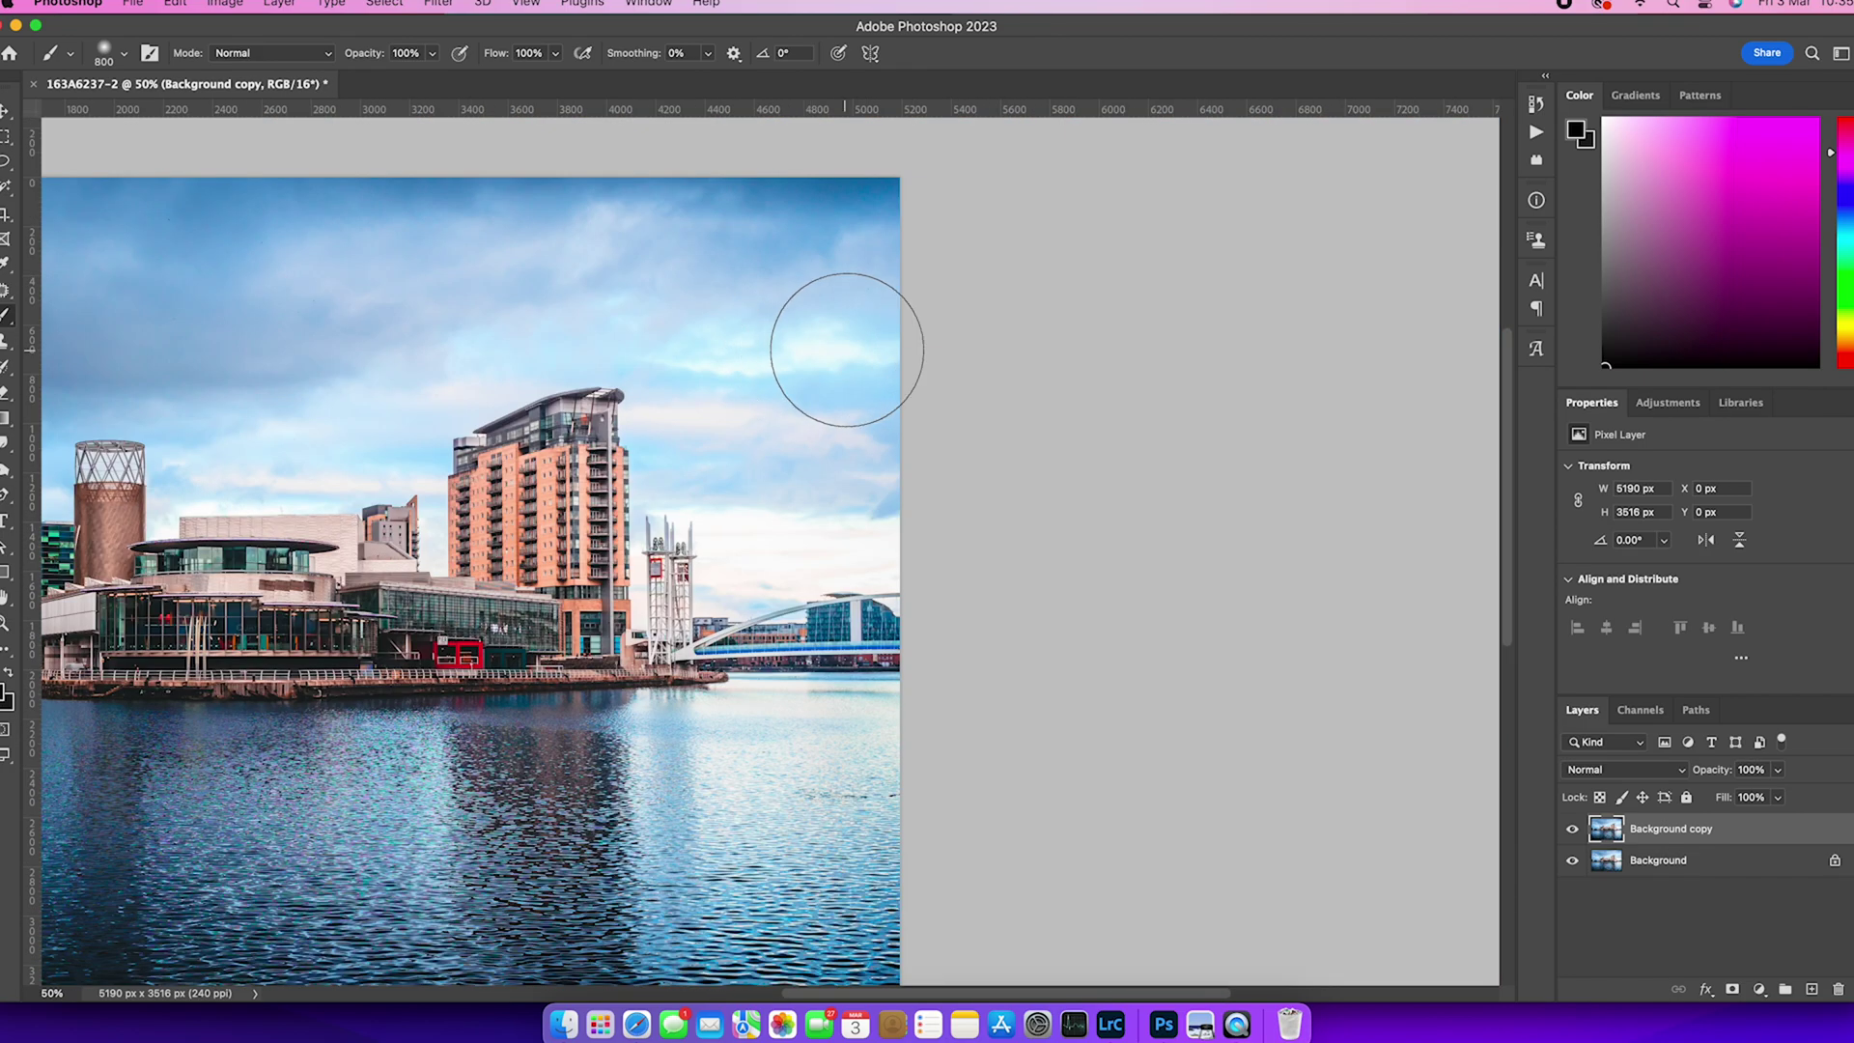
pyautogui.press('super+minus')
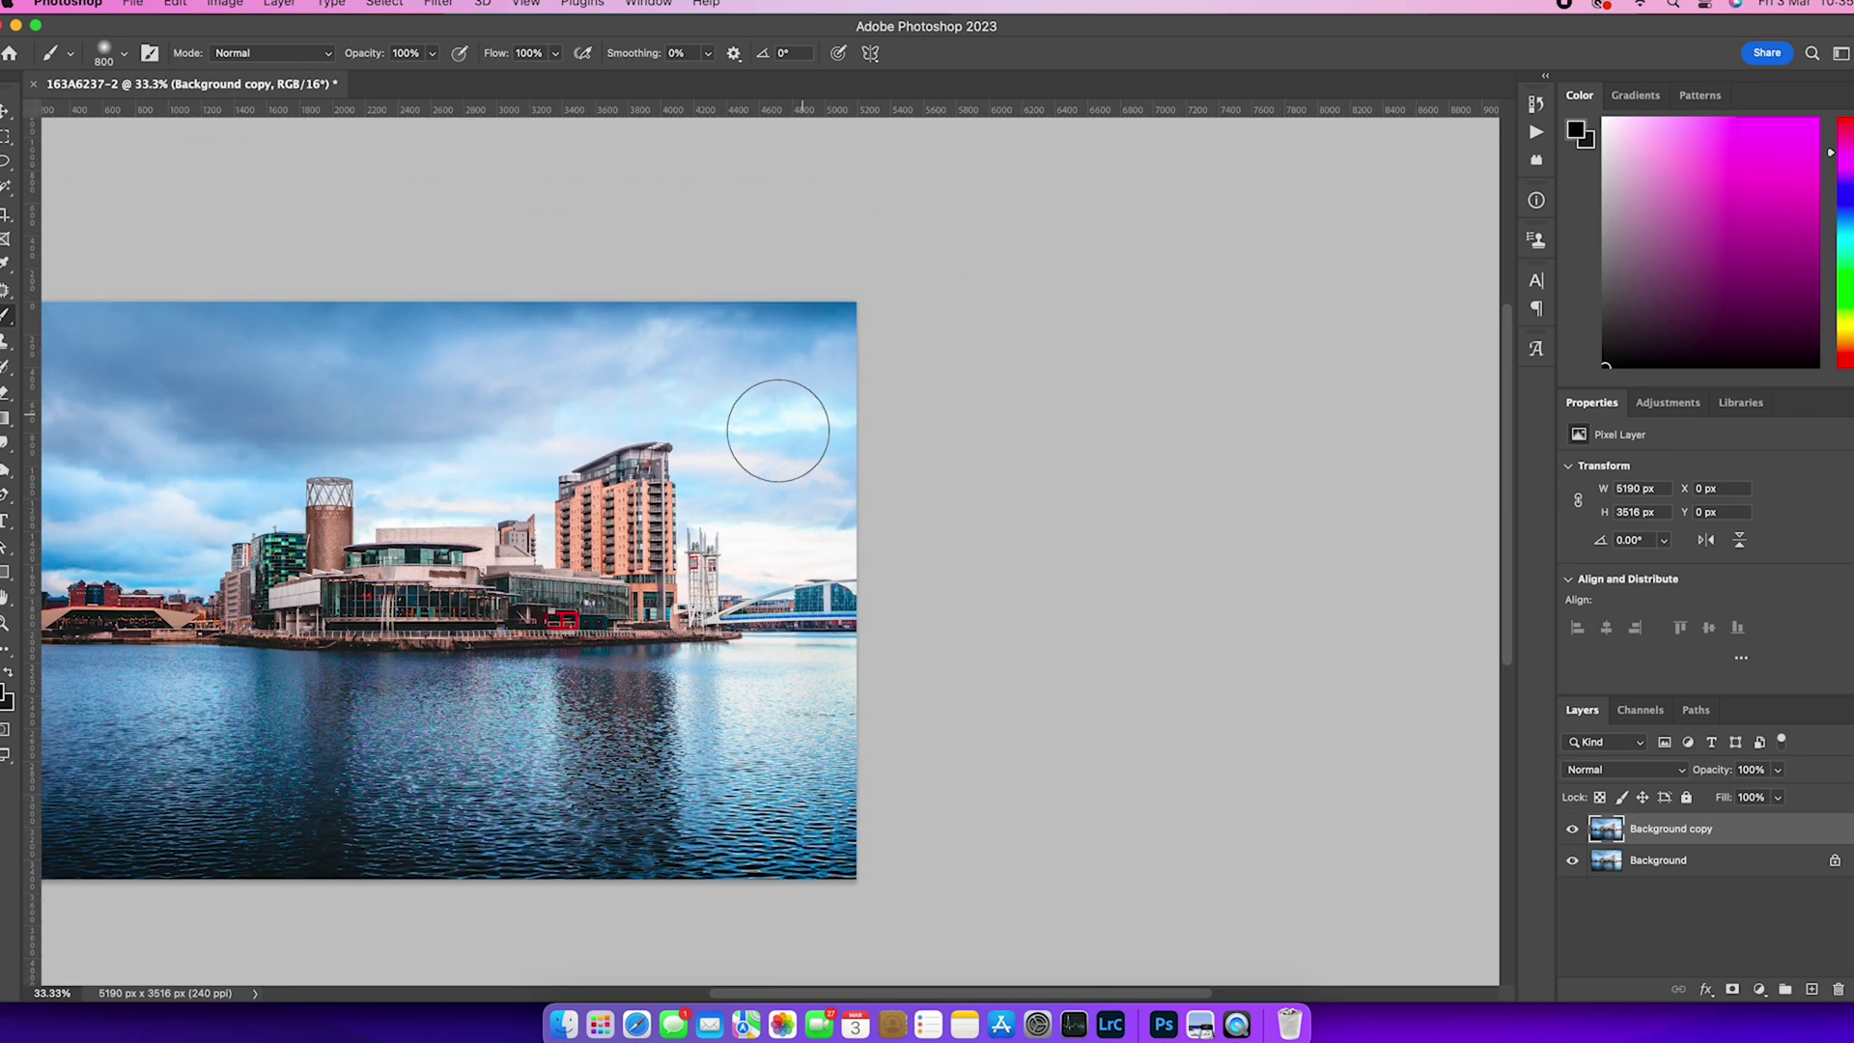
pyautogui.moveTo(533, 570); pyautogui.dragTo(891, 534)
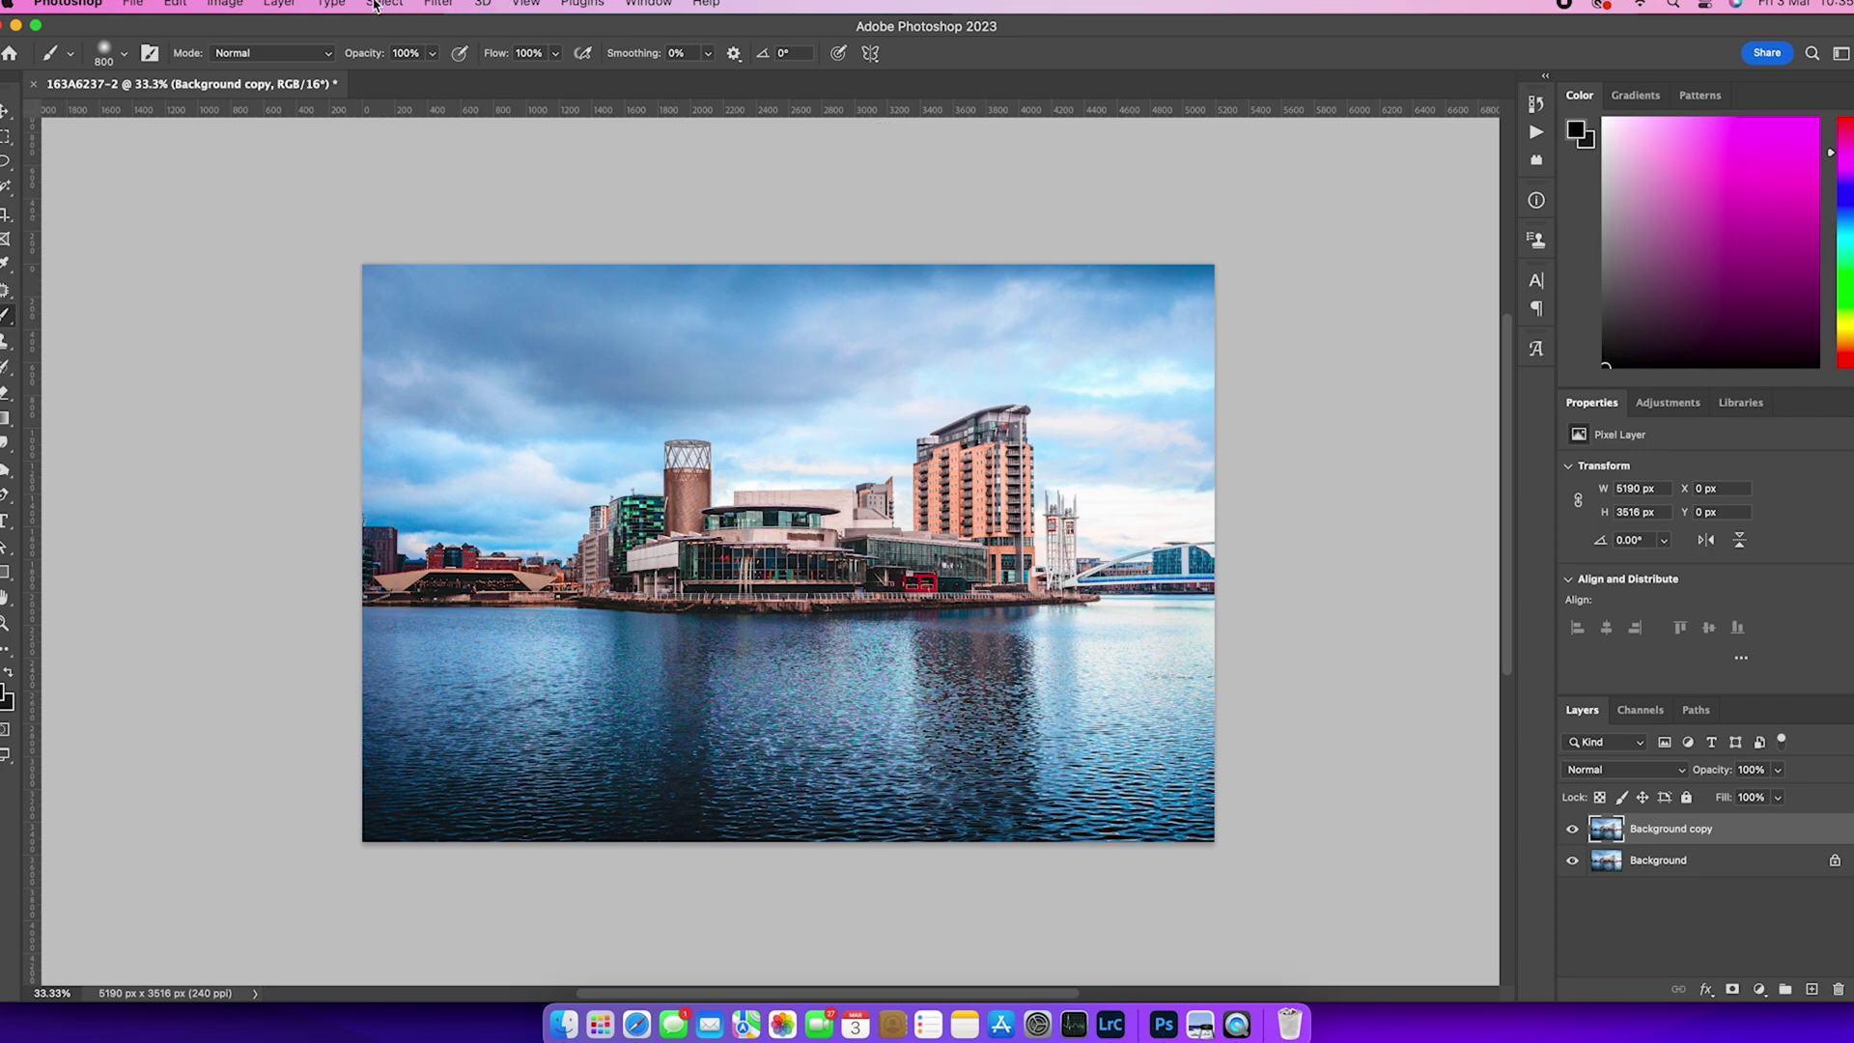
pyautogui.press('super+plus')
# Start a Focus Area selection and subtract the water with a 300 px brush.
pyautogui.click(375, 5)
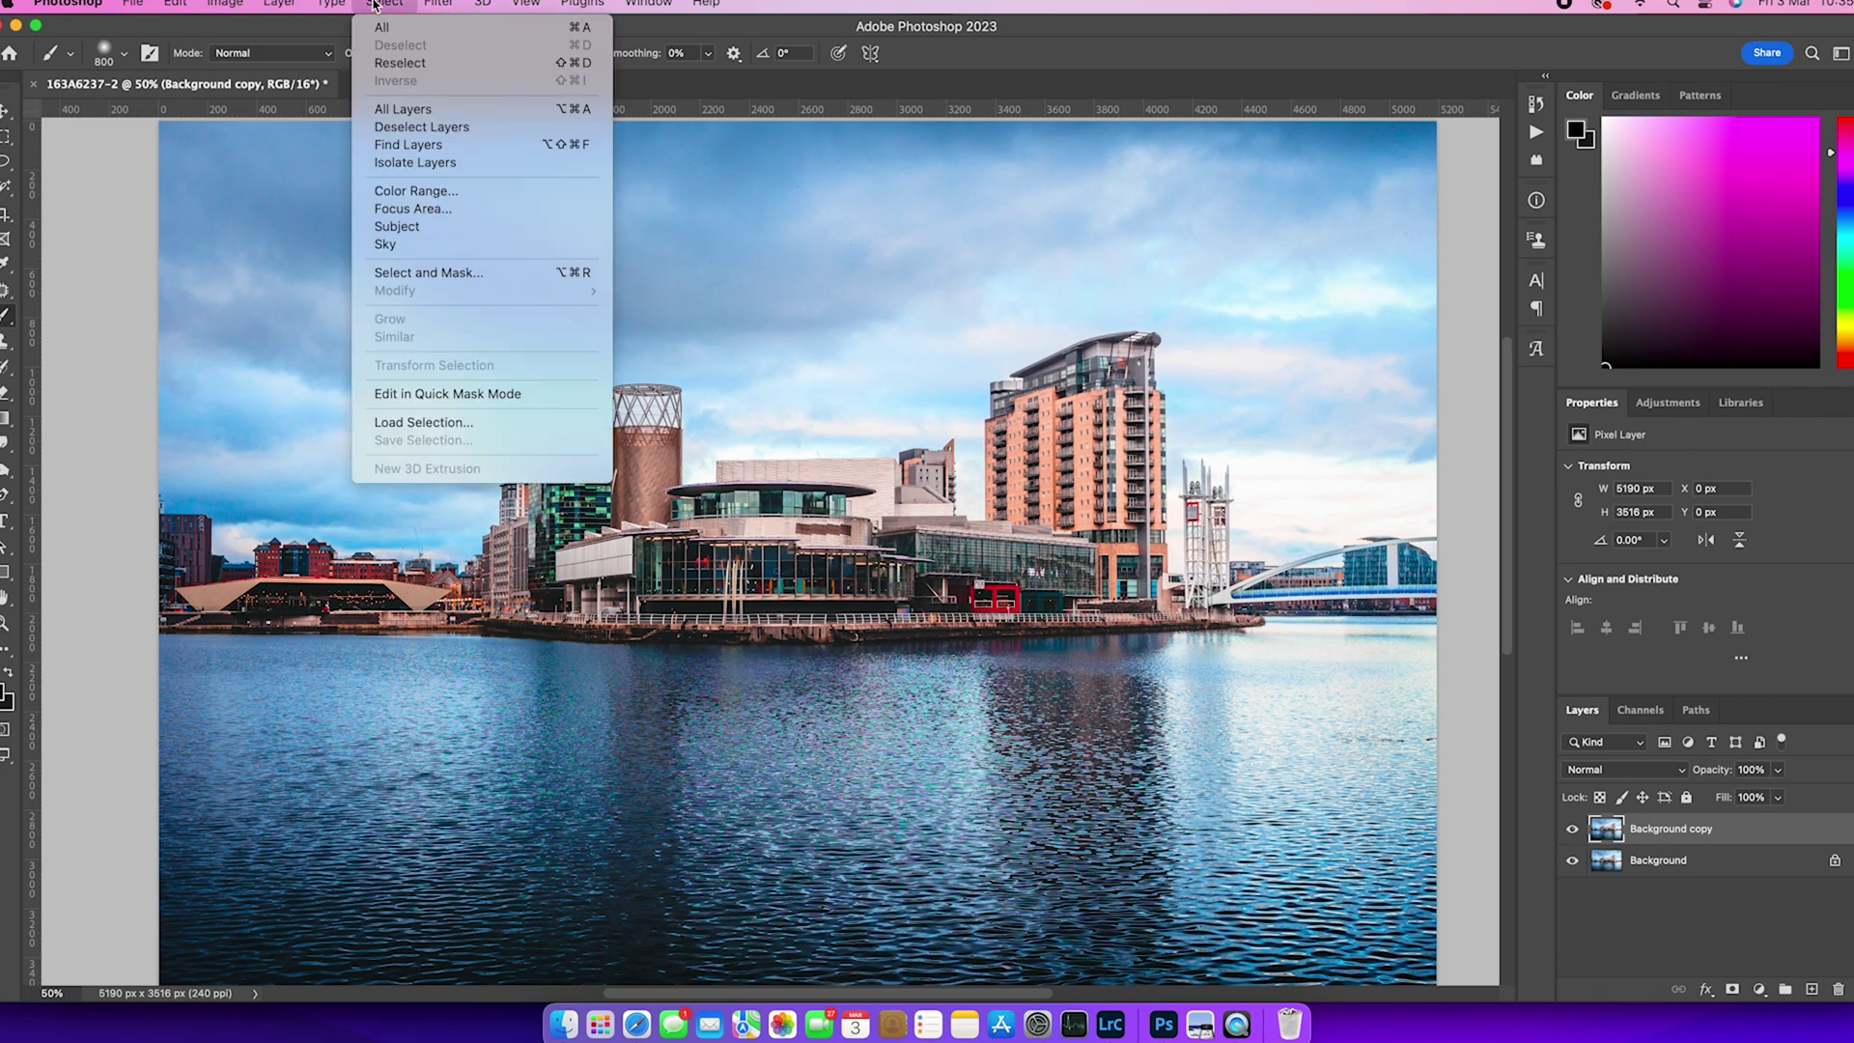
pyautogui.click(422, 209)
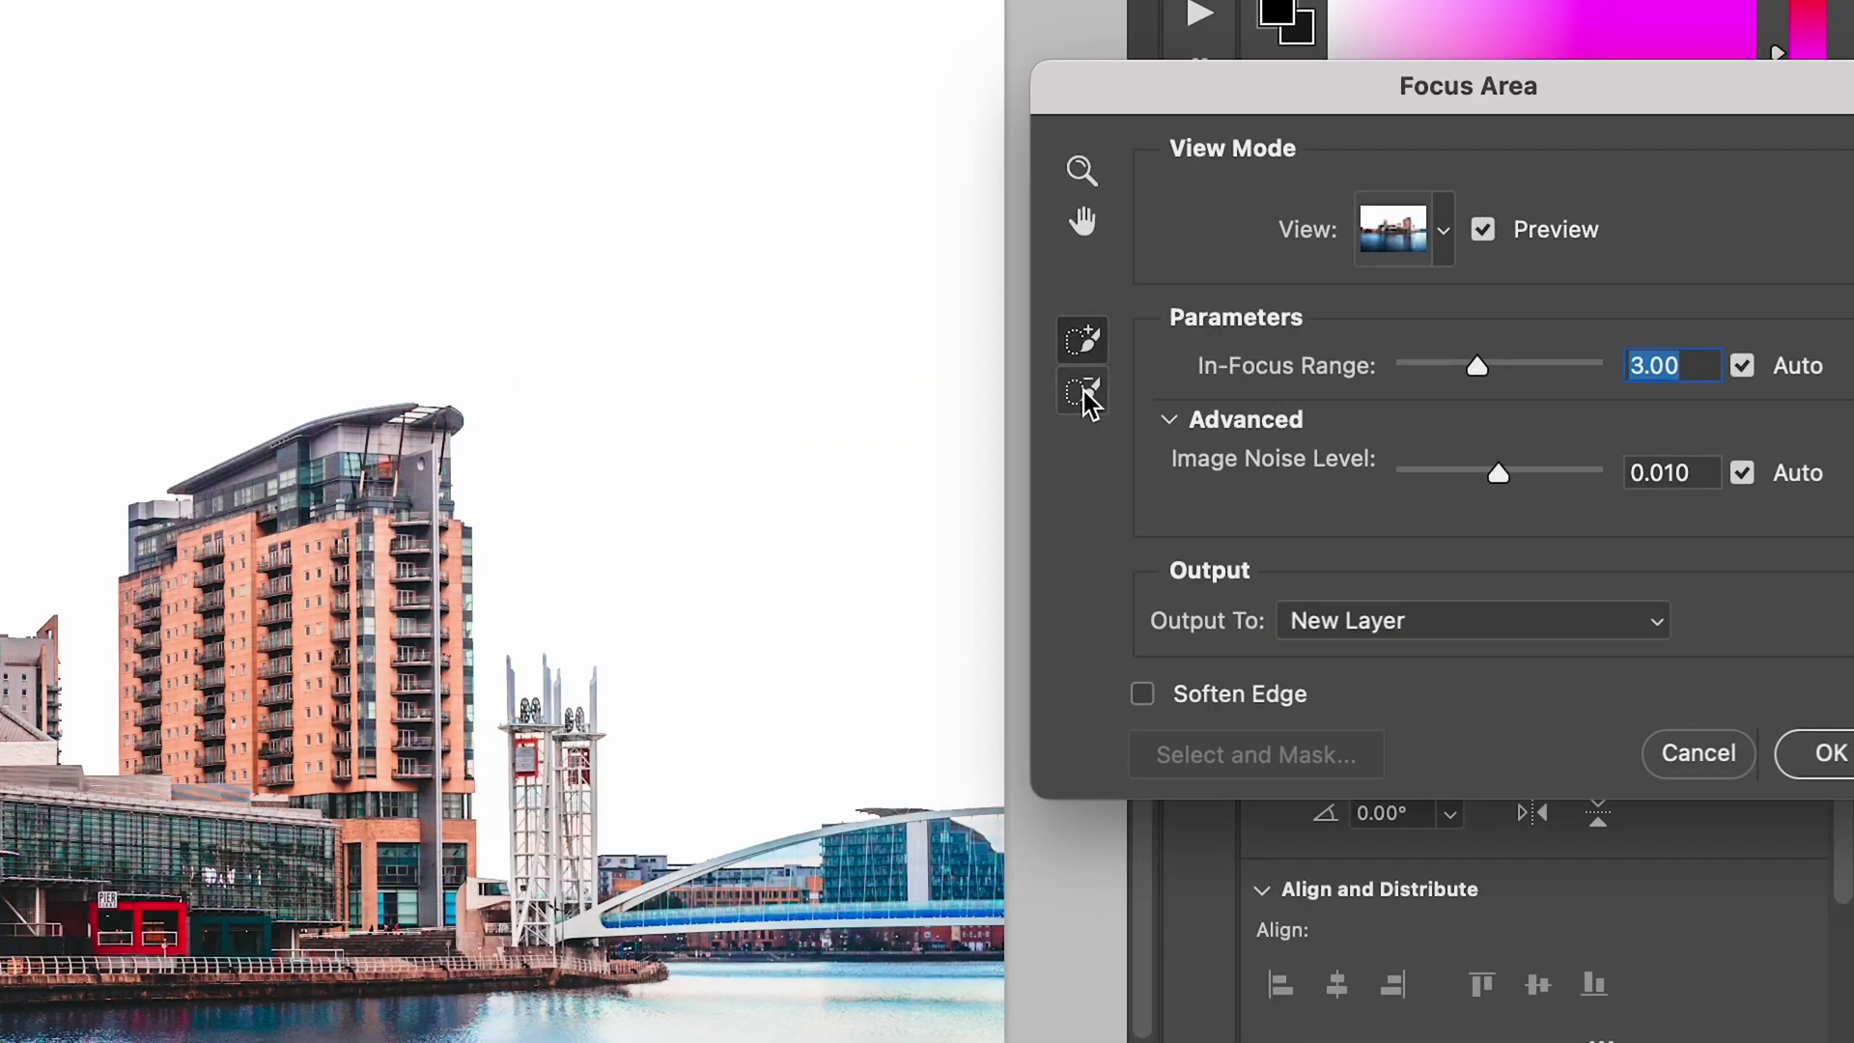
pyautogui.click(1085, 393)
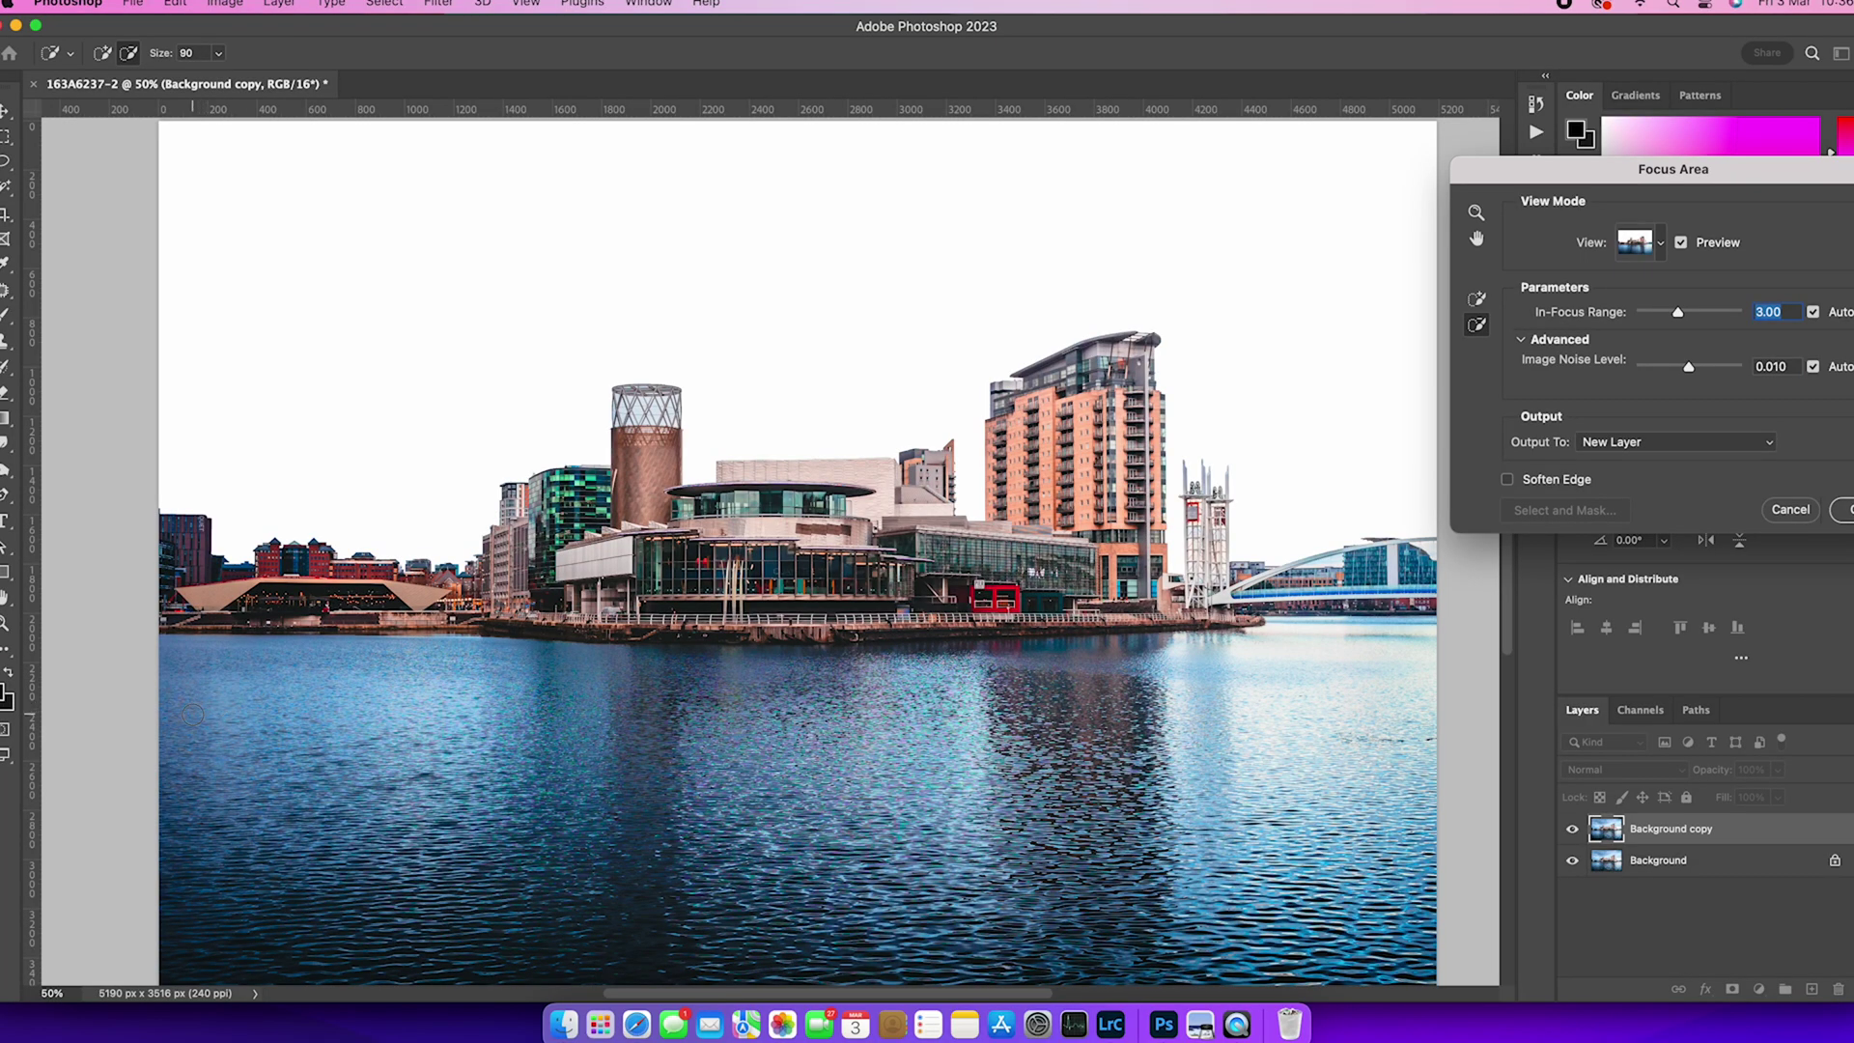
pyautogui.press(']')
pyautogui.press(']')
pyautogui.press(']')
pyautogui.press(']')
pyautogui.press(']')
pyautogui.press(']')
pyautogui.press(']')
pyautogui.scroll(-2, 193, 714)
pyautogui.moveTo(135, 594)
pyautogui.mouseDown()
pyautogui.moveTo(911, 605)
pyautogui.moveTo(1160, 588)
pyautogui.moveTo(1266, 554)
pyautogui.moveTo(1394, 588)
pyautogui.moveTo(898, 914)
pyautogui.moveTo(131, 869)
pyautogui.moveTo(1033, 656)
pyautogui.moveTo(128, 737)
pyautogui.moveTo(1139, 849)
pyautogui.moveTo(260, 697)
pyautogui.moveTo(1373, 718)
pyautogui.mouseUp()
pyautogui.moveTo(895, 645); pyautogui.dragTo(373, 753)
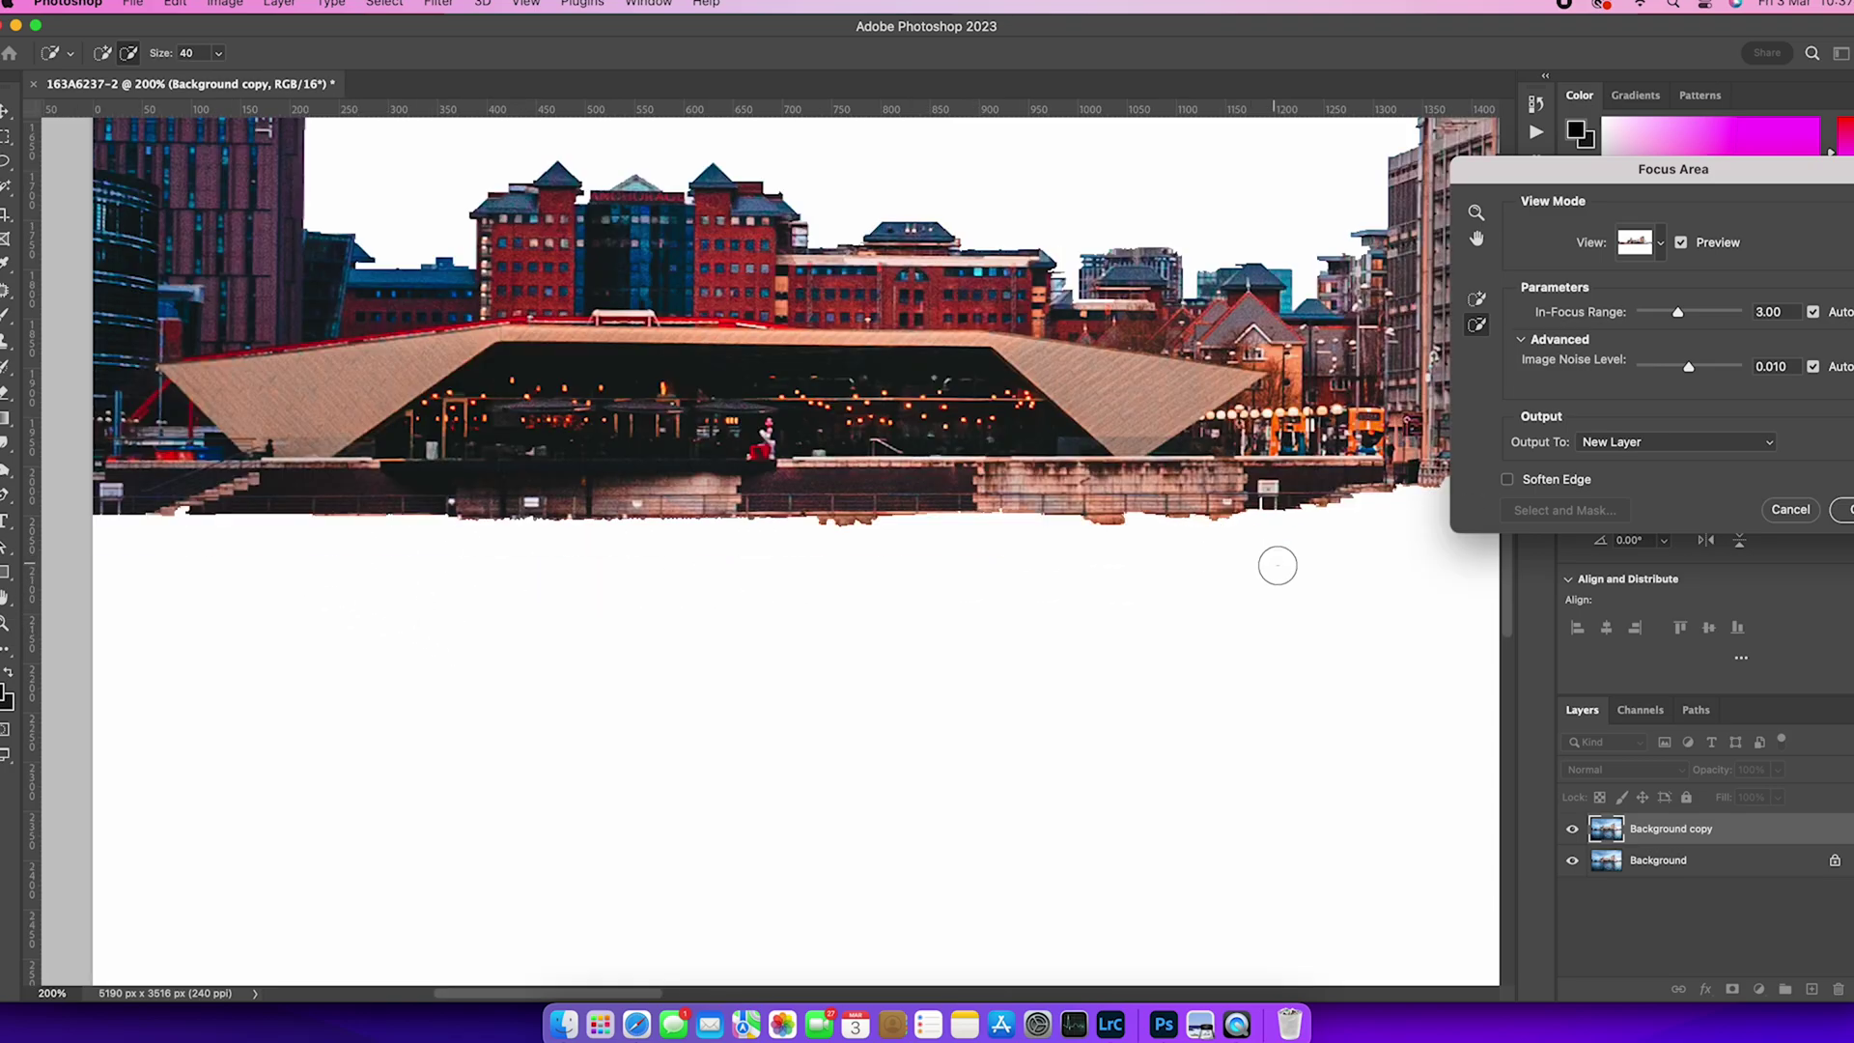
pyautogui.moveTo(1275, 559)
pyautogui.mouseDown()
pyautogui.moveTo(563, 518)
pyautogui.moveTo(1390, 504)
pyautogui.mouseUp()
# Remove stray water patches with 80 and 35 px brushes, then output to a new layer.
pyautogui.hscroll(10, 1390, 531)
pyautogui.hscroll(20, 1386, 556)
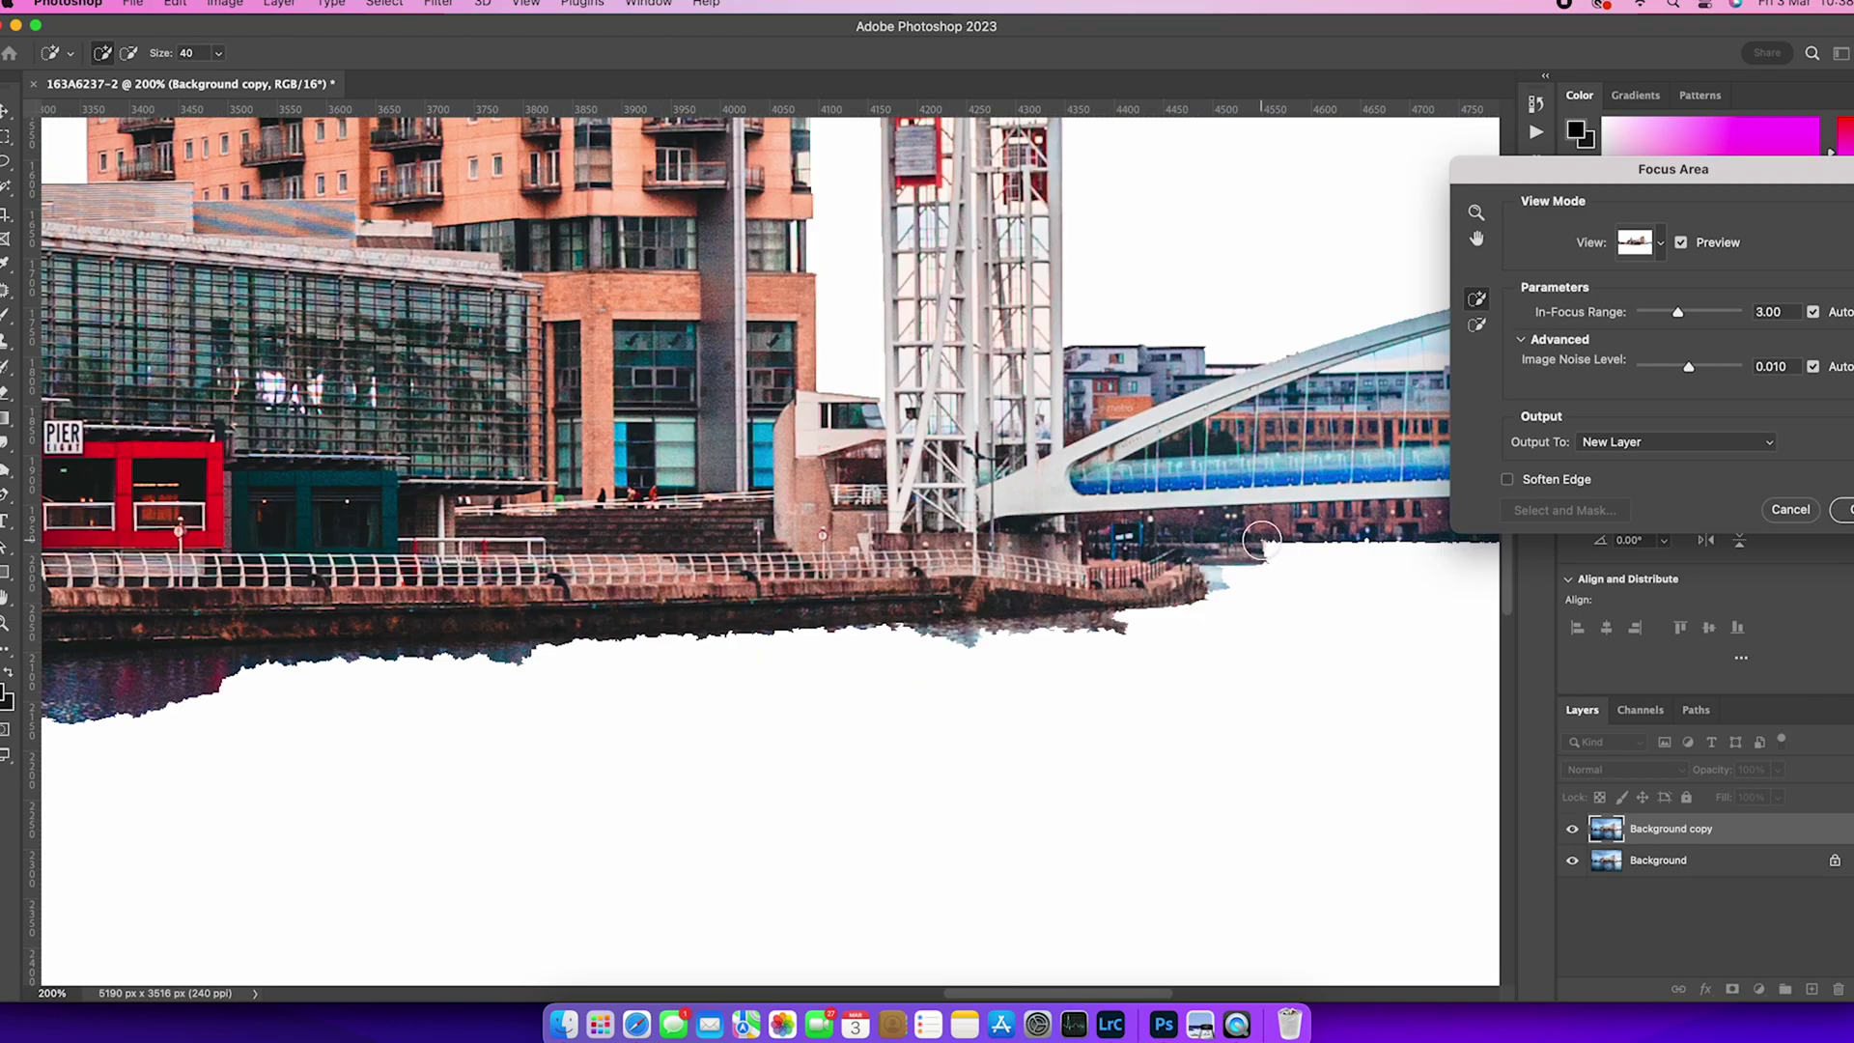
pyautogui.hscroll(-20, 633, 625)
pyautogui.press(']')
pyautogui.press(']')
pyautogui.press(']')
pyautogui.press(']')
pyautogui.press('e')
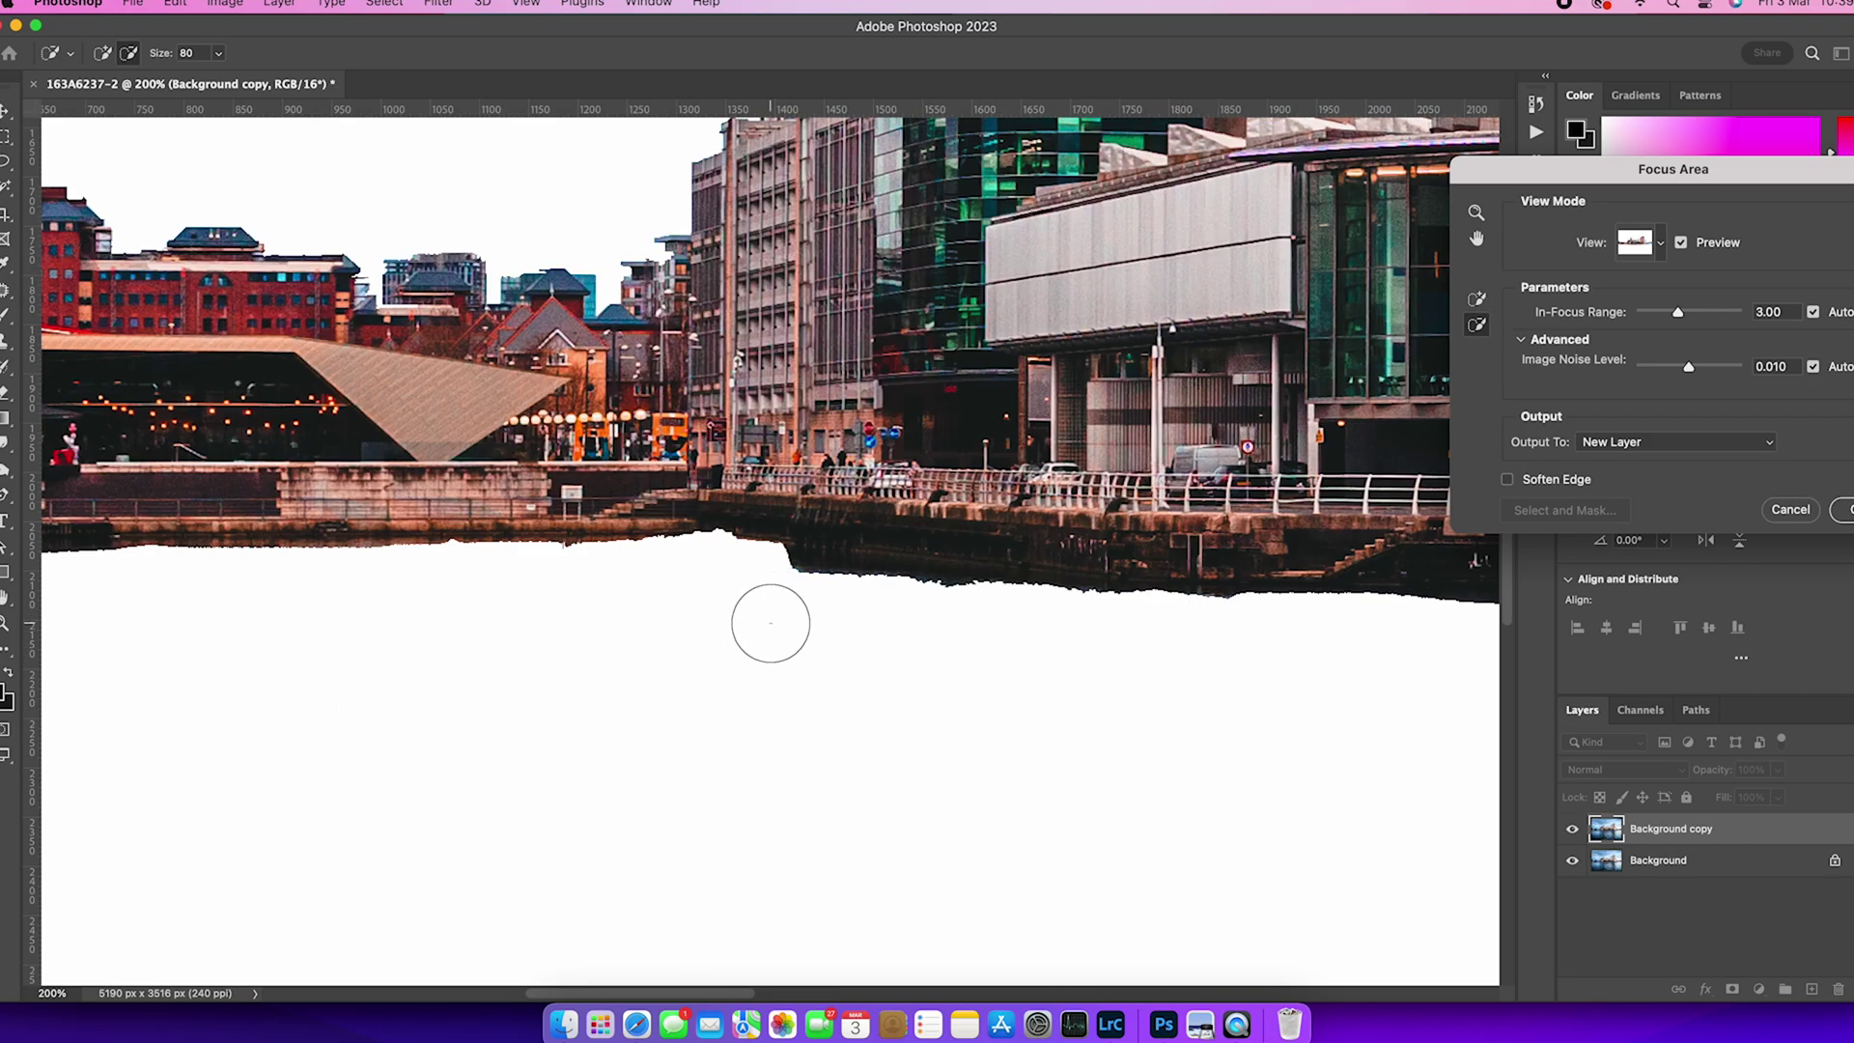
pyautogui.moveTo(771, 622); pyautogui.dragTo(825, 558)
pyautogui.press('e')
pyautogui.hscroll(20, 710, 728)
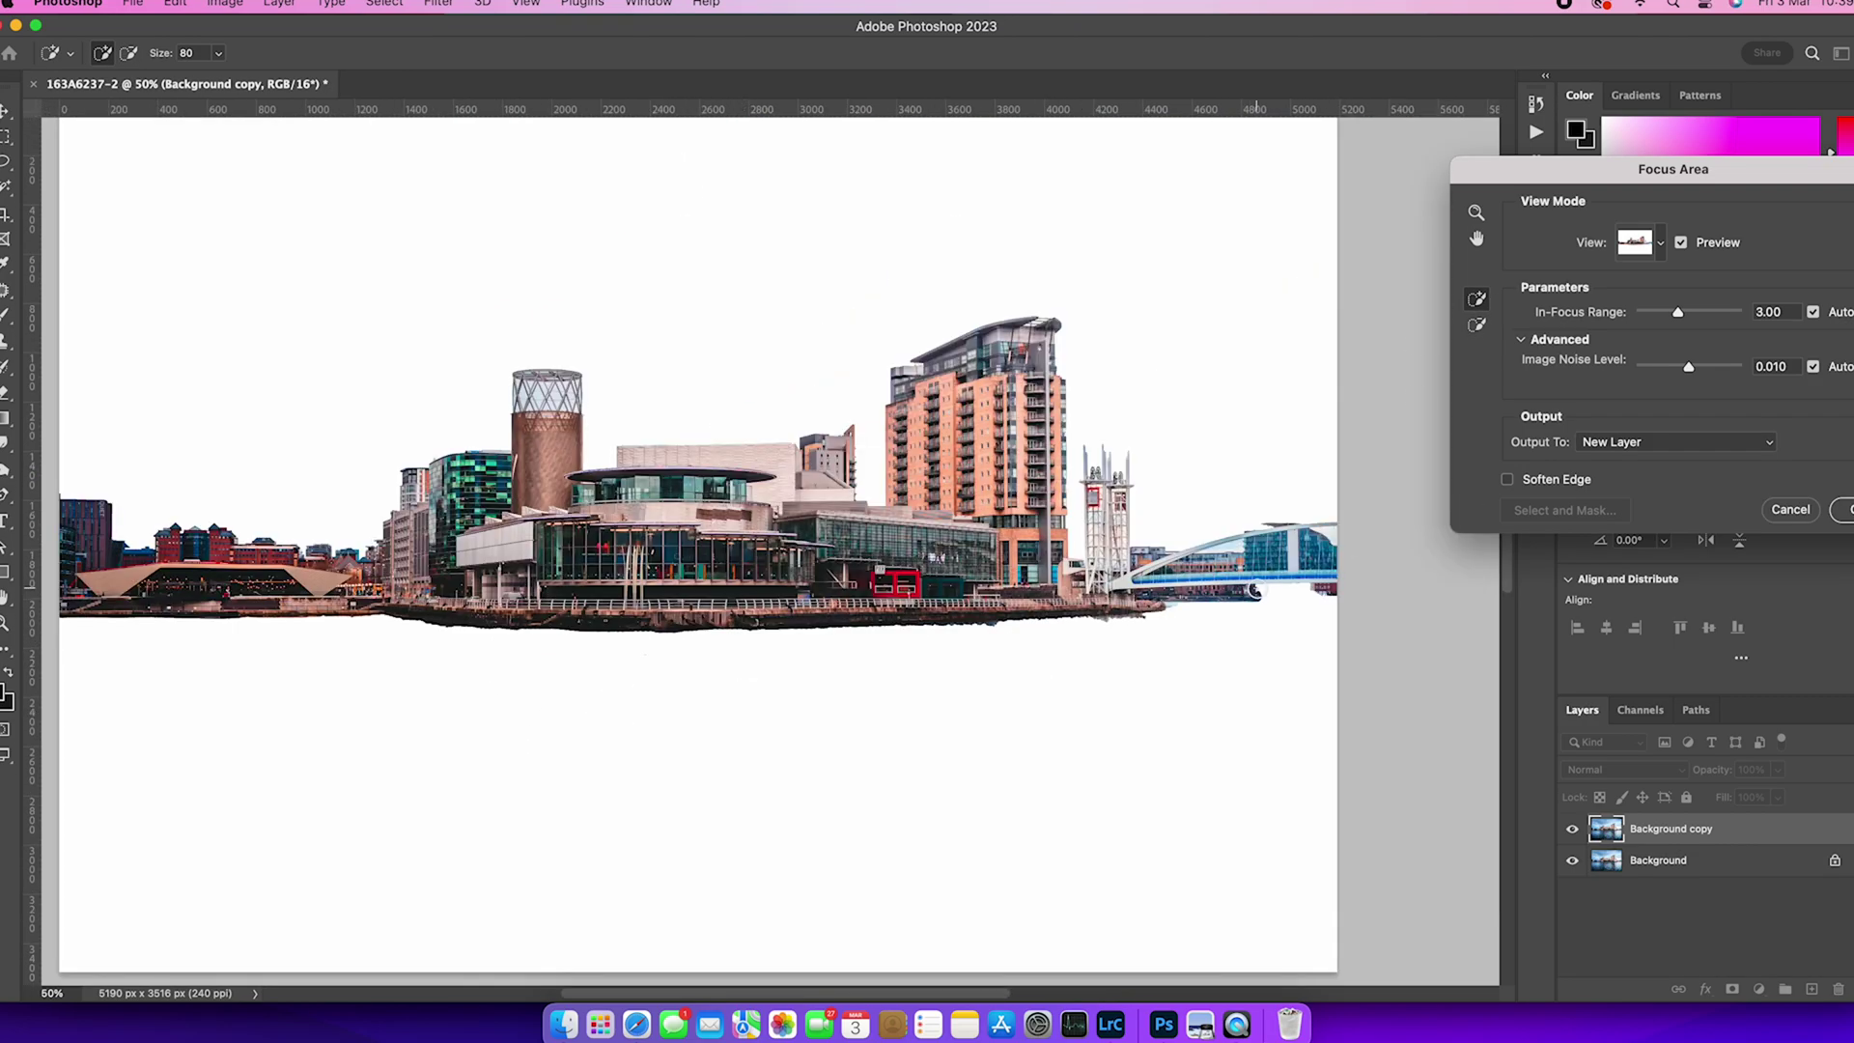
pyautogui.scroll(3, 1289, 604)
pyautogui.press('e')
pyautogui.press('[')
pyautogui.press('[')
pyautogui.press('[')
pyautogui.press('[')
pyautogui.hscroll(5, 786, 496)
pyautogui.moveTo(786, 496); pyautogui.dragTo(1282, 577)
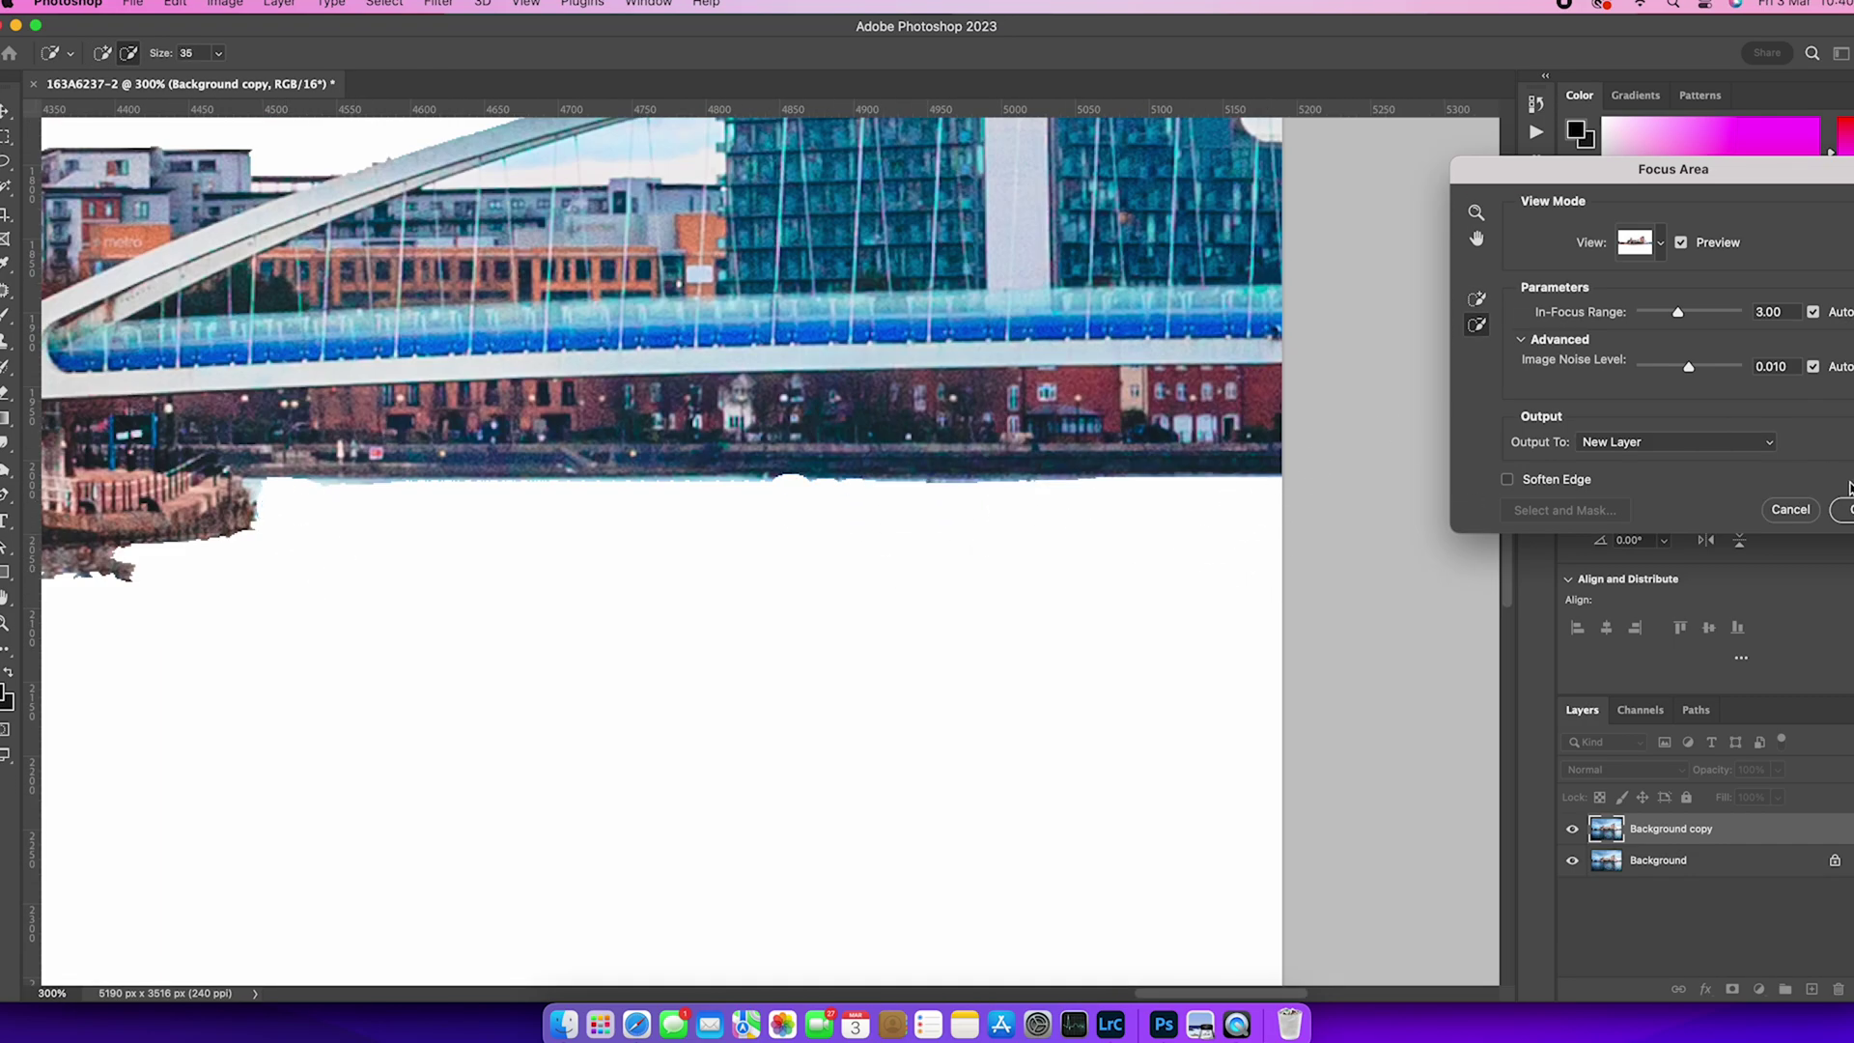
pyautogui.moveTo(1752, 177); pyautogui.dragTo(1525, 175)
pyautogui.click(1628, 512)
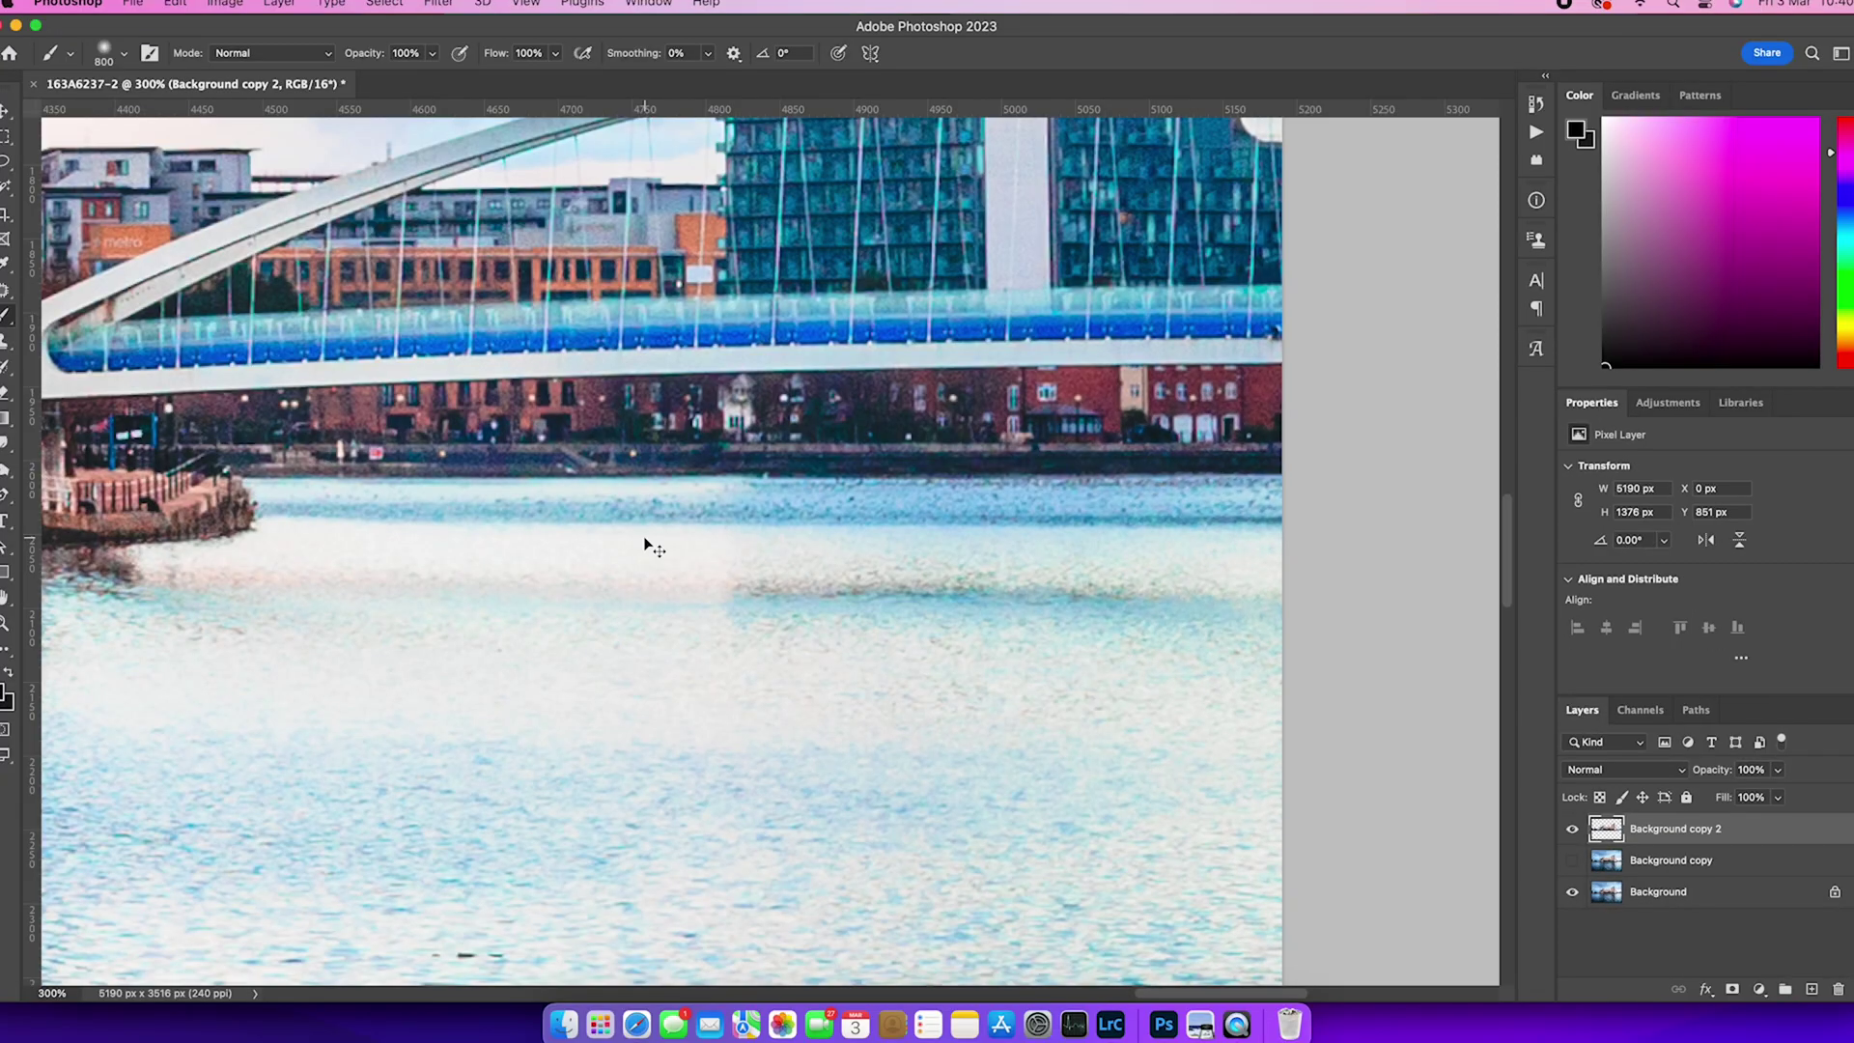
# Select the sky region with the Magic Wand.
pyautogui.scroll(-5, 643, 535)
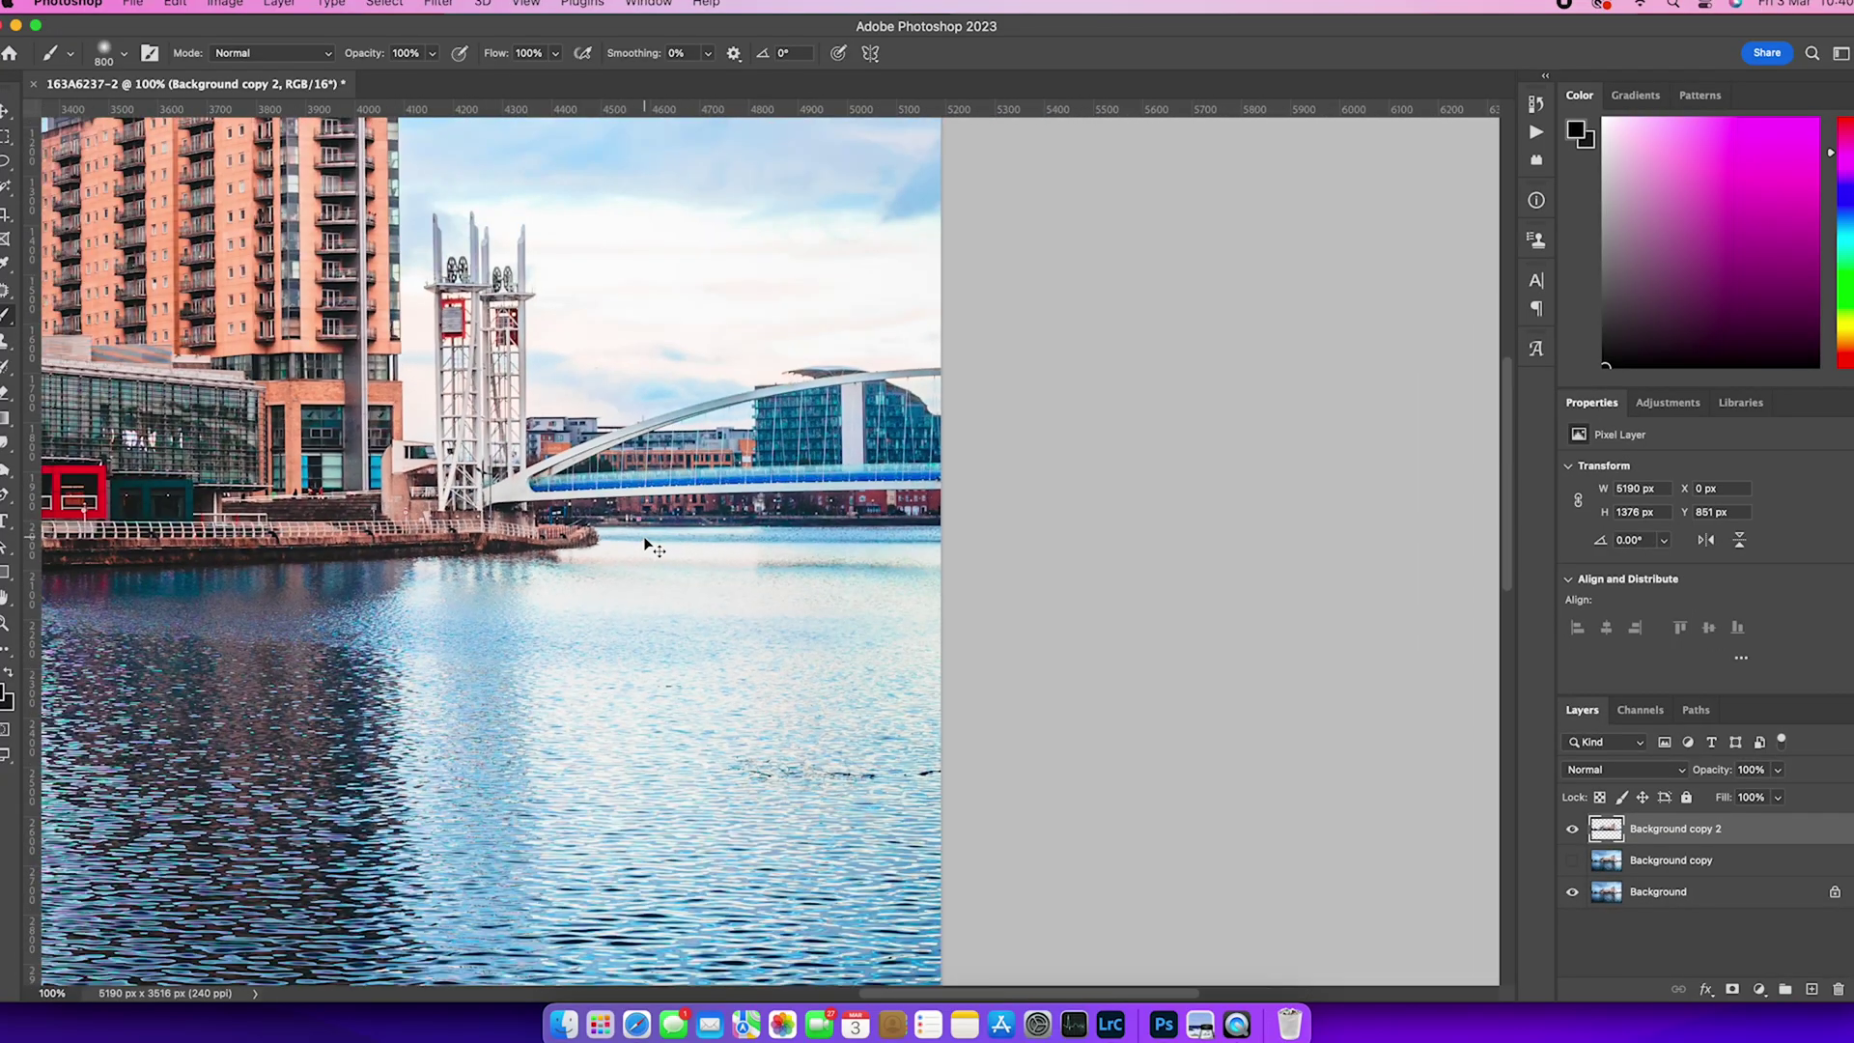
pyautogui.scroll(-2, 645, 543)
pyautogui.scroll(-2, 645, 542)
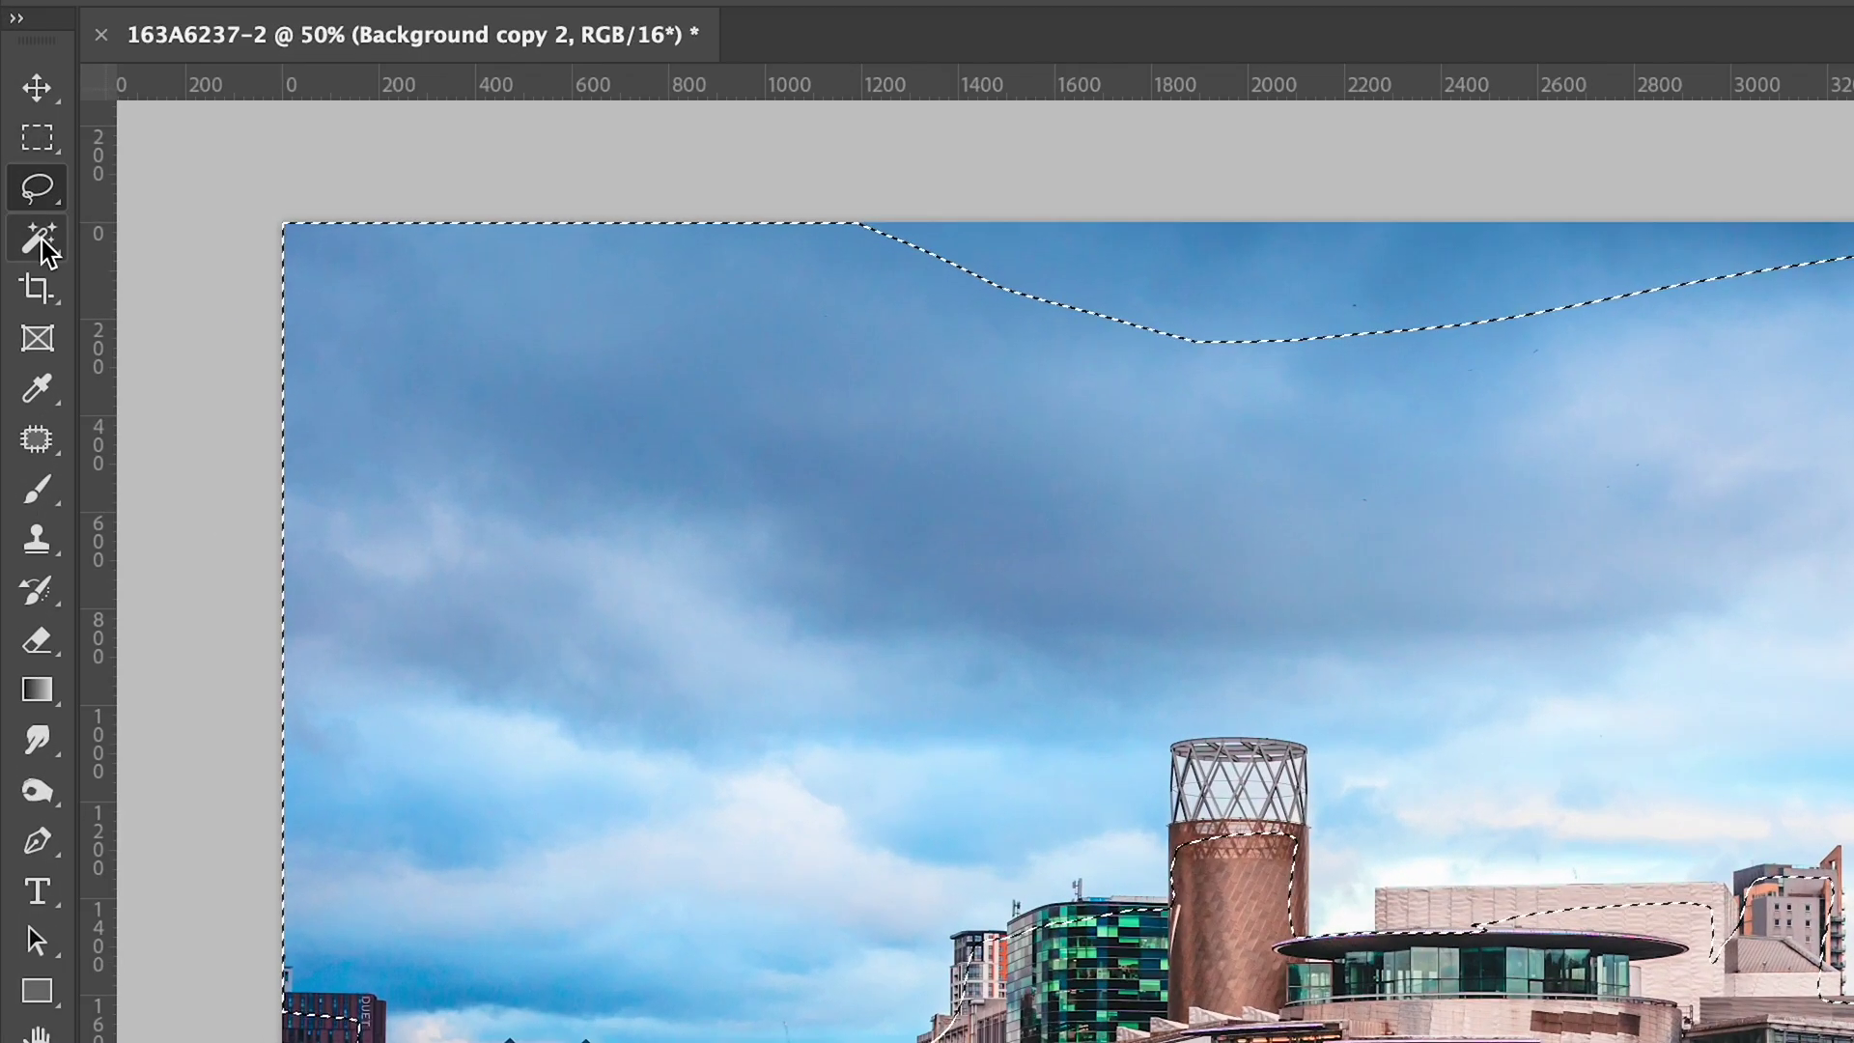
pyautogui.click(40, 241)
pyautogui.click(1180, 306)
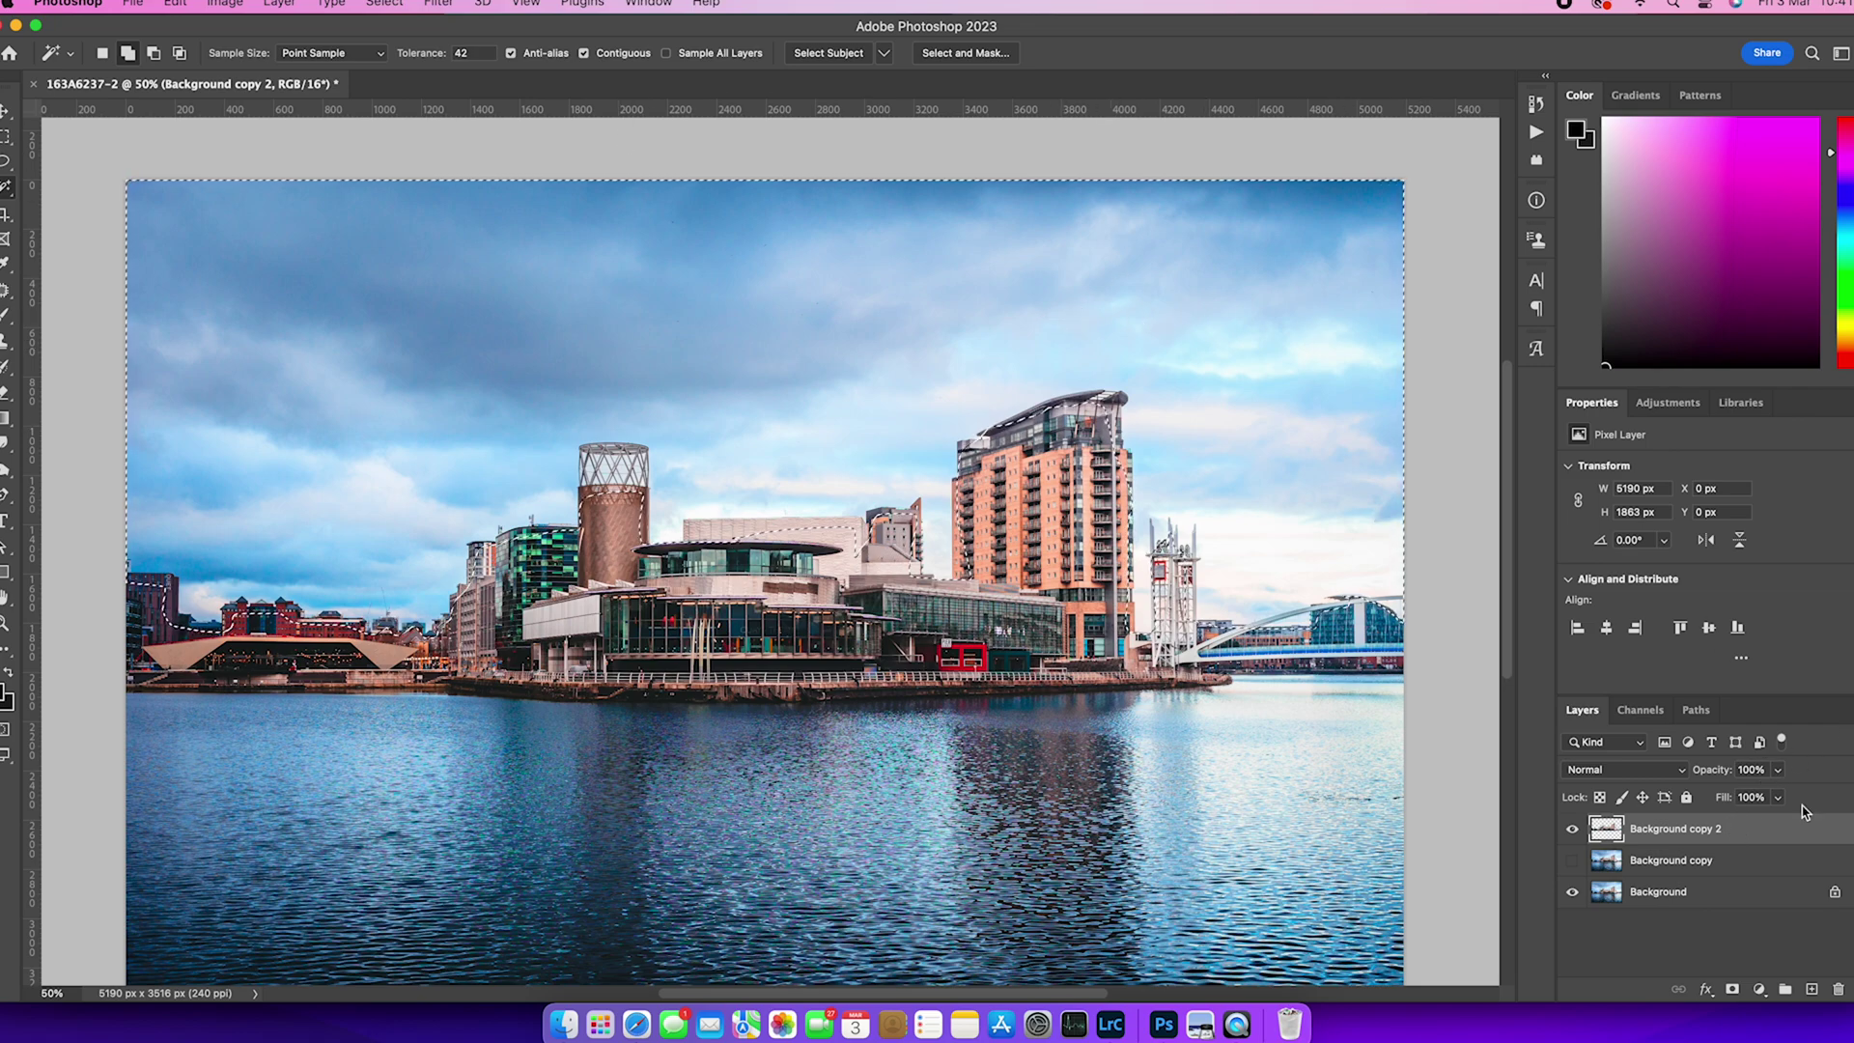
# Save the sky selection as 'Sky' and deselect.
pyautogui.click(384, 4)
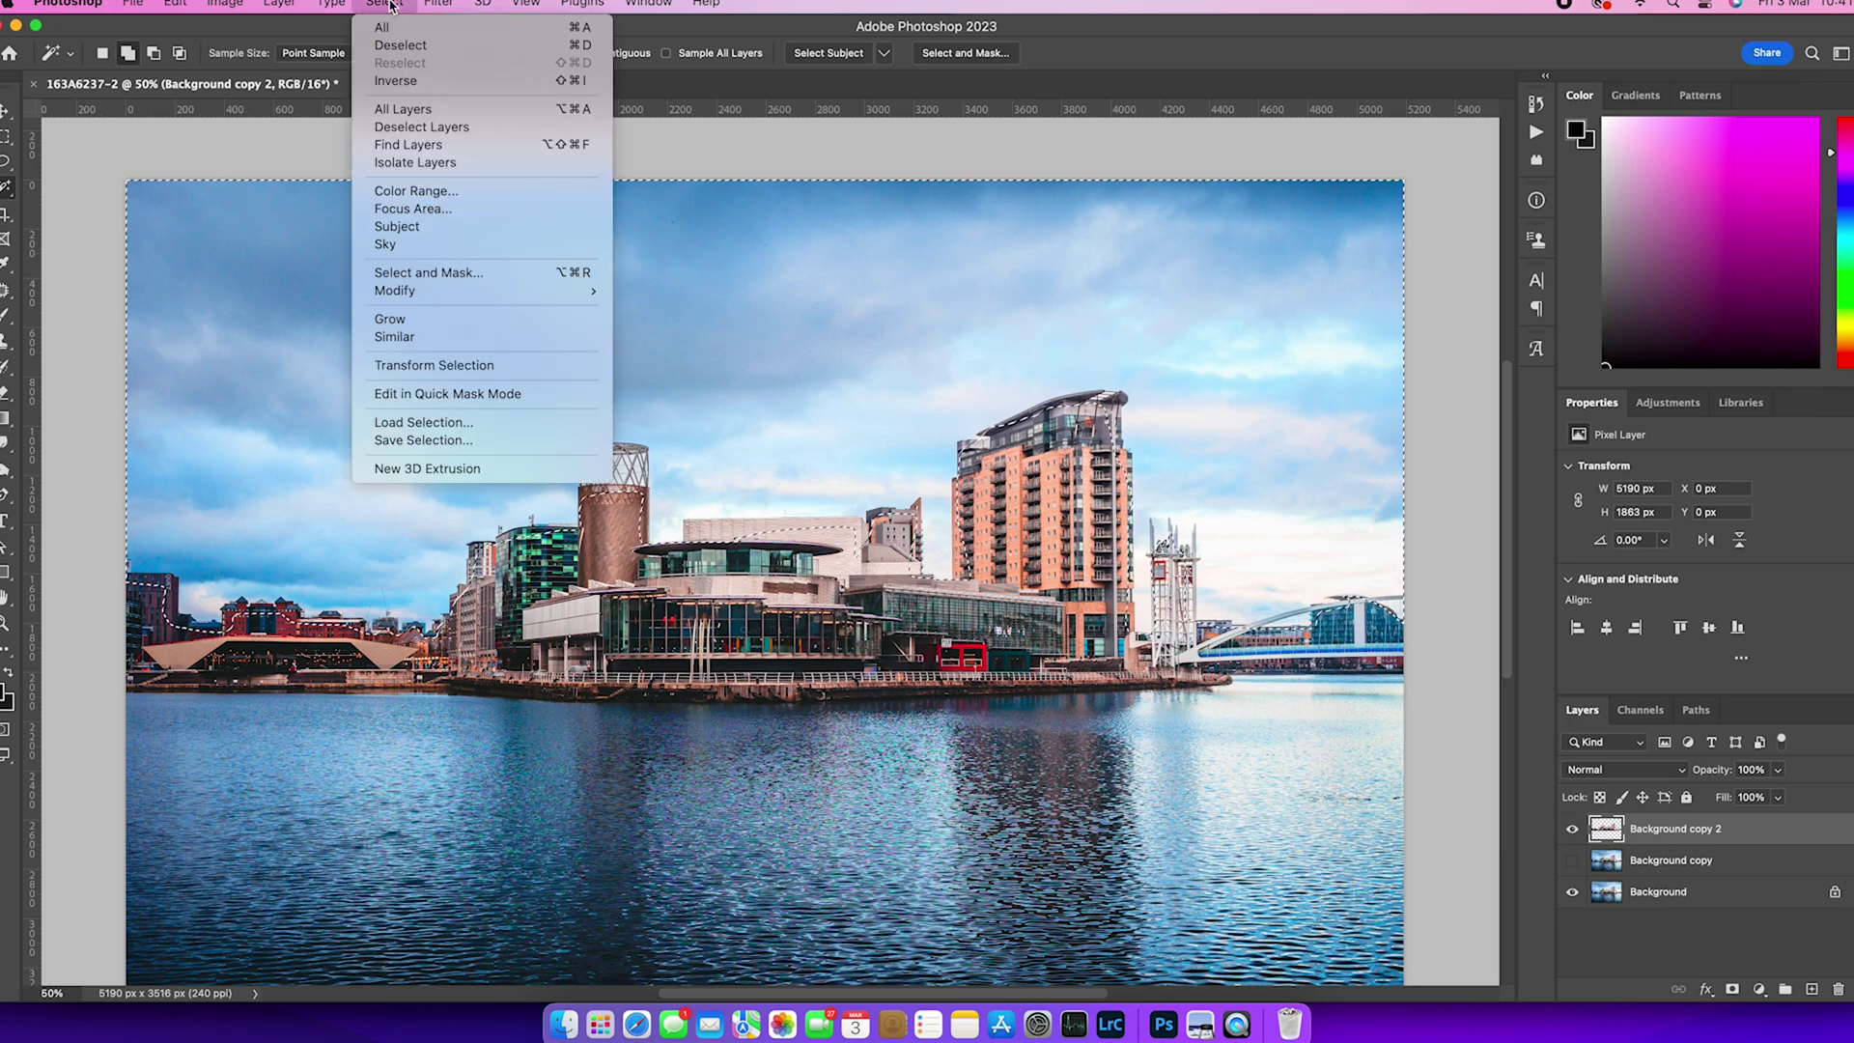
pyautogui.click(441, 442)
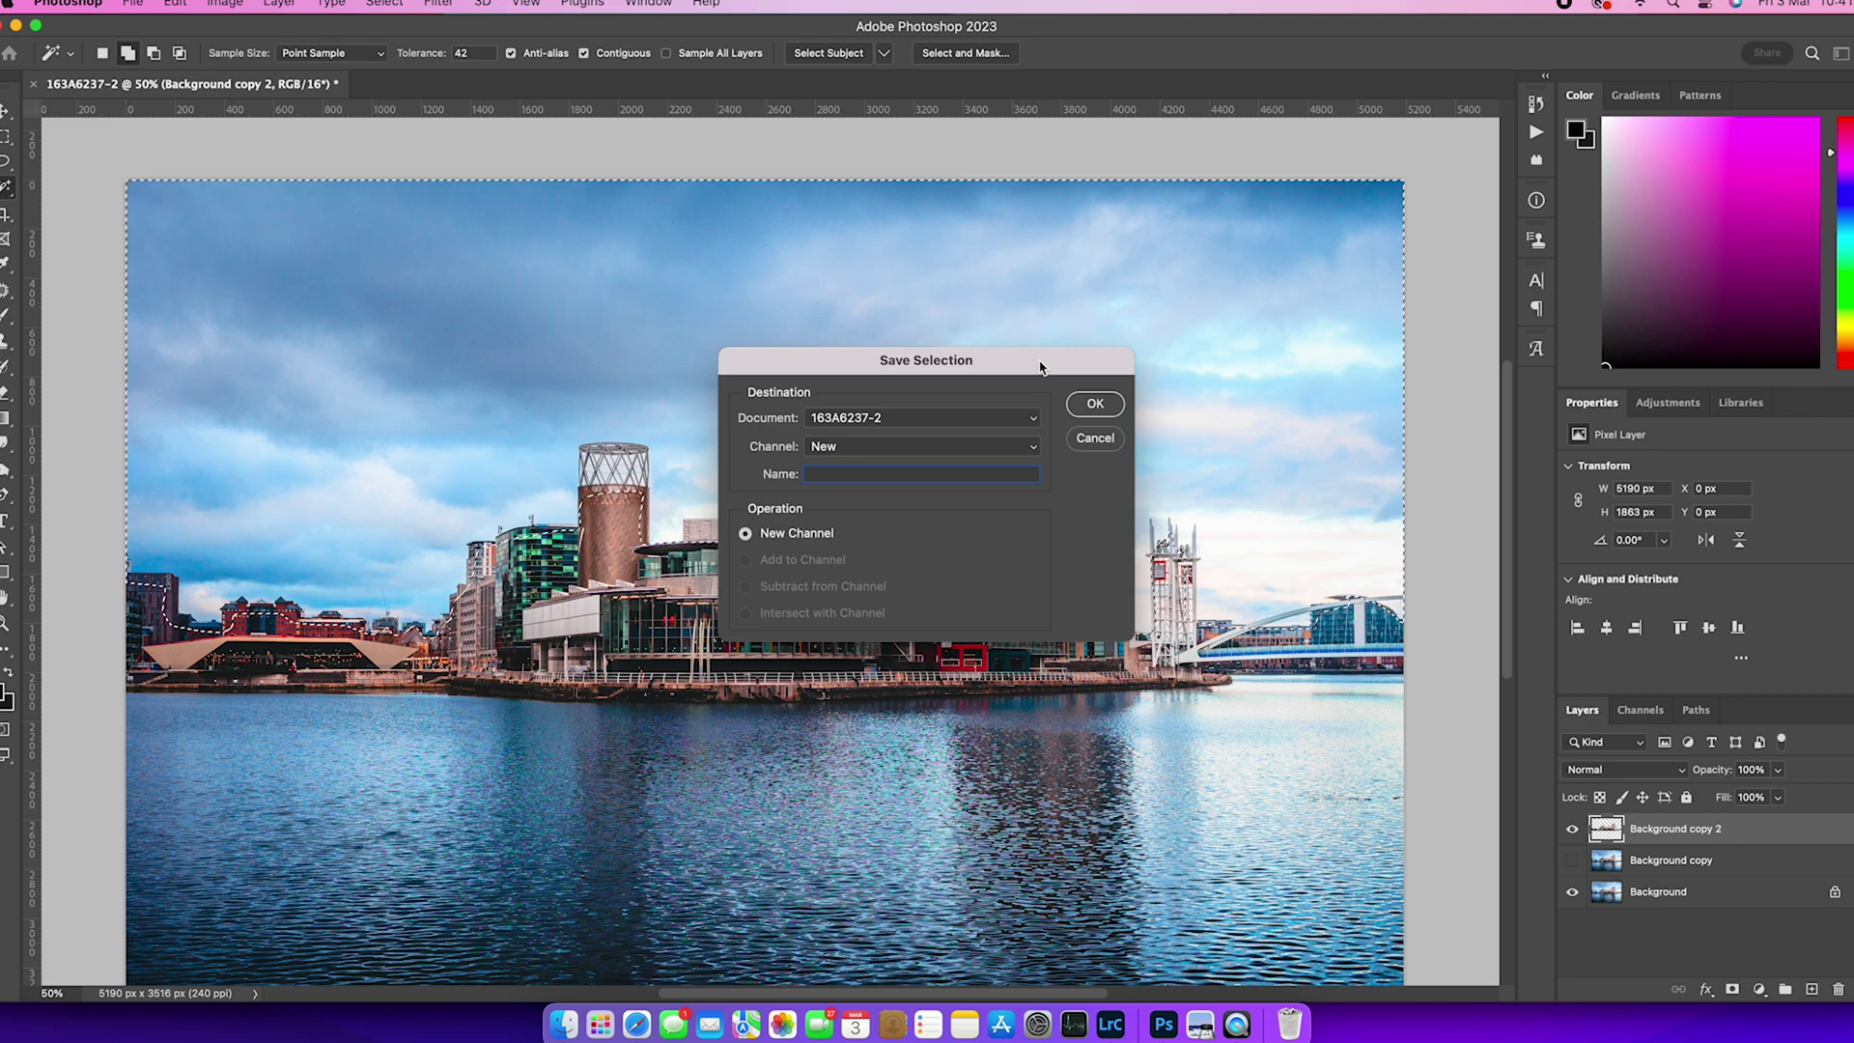
pyautogui.write('Sky')
pyautogui.click(1097, 405)
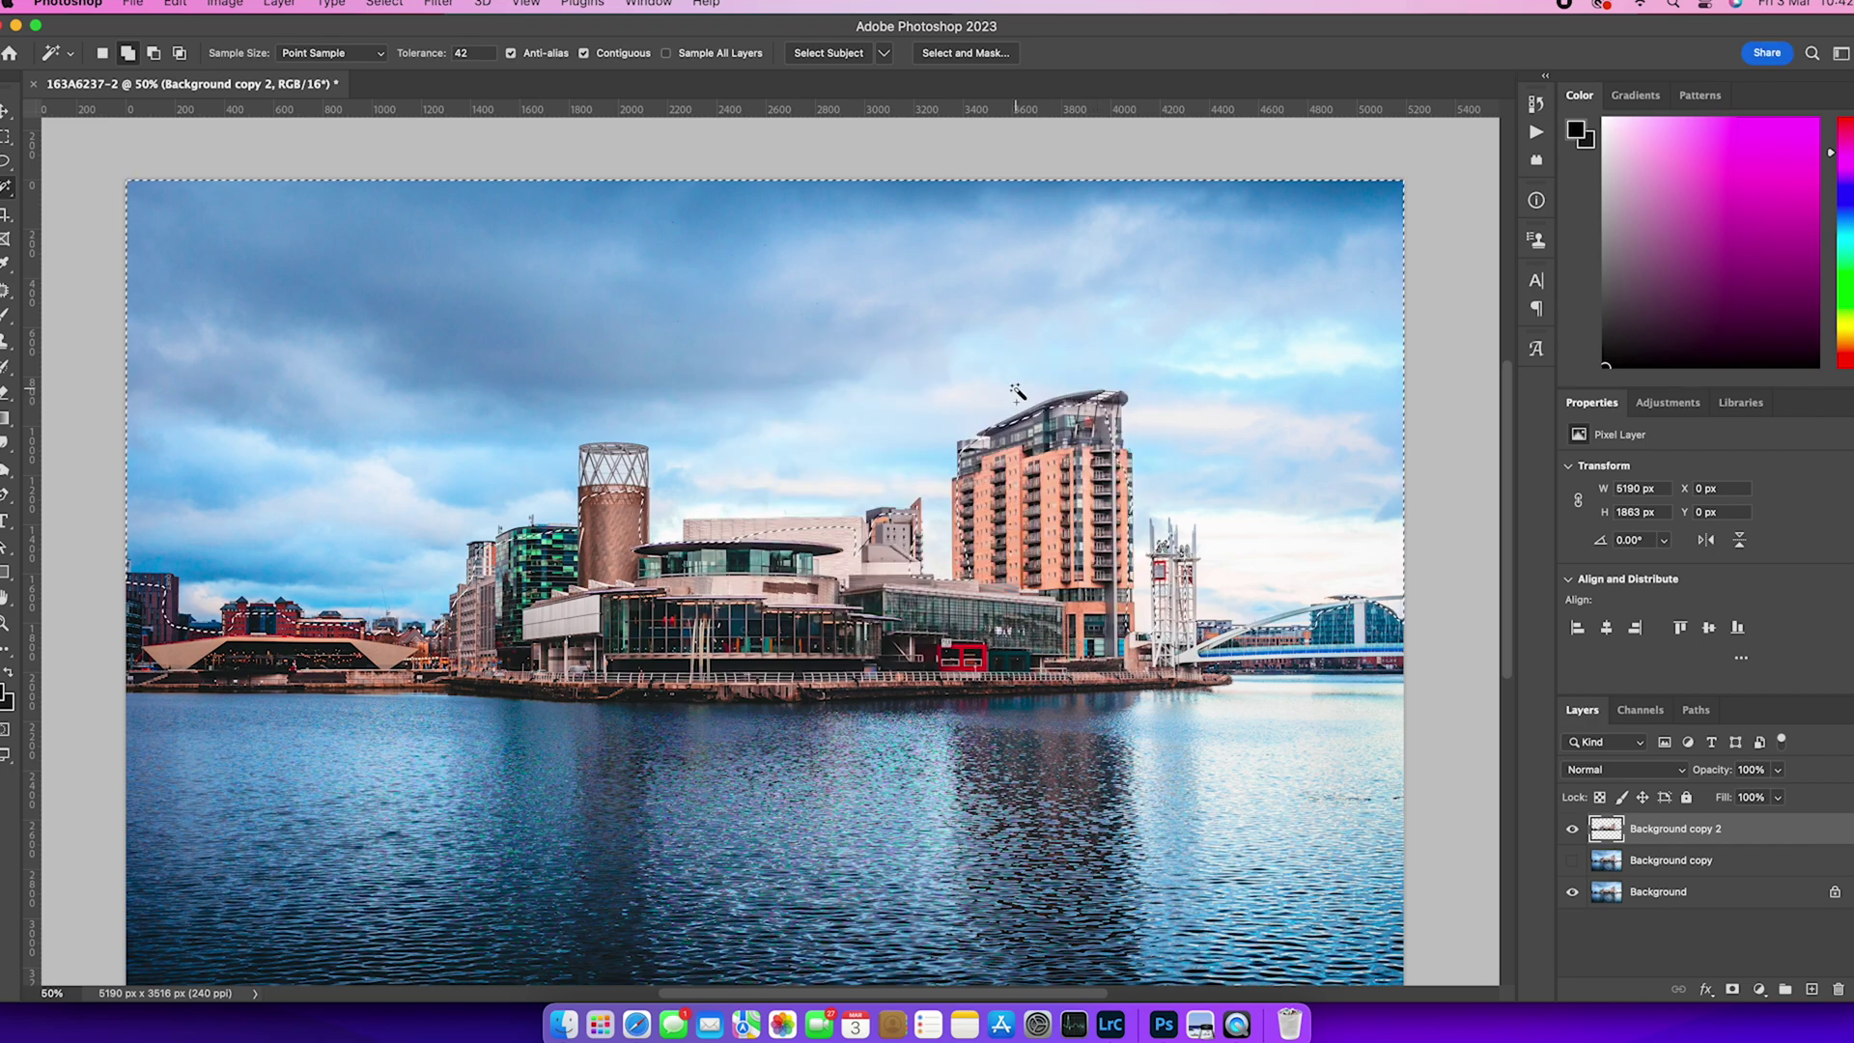
pyautogui.press('super+d')
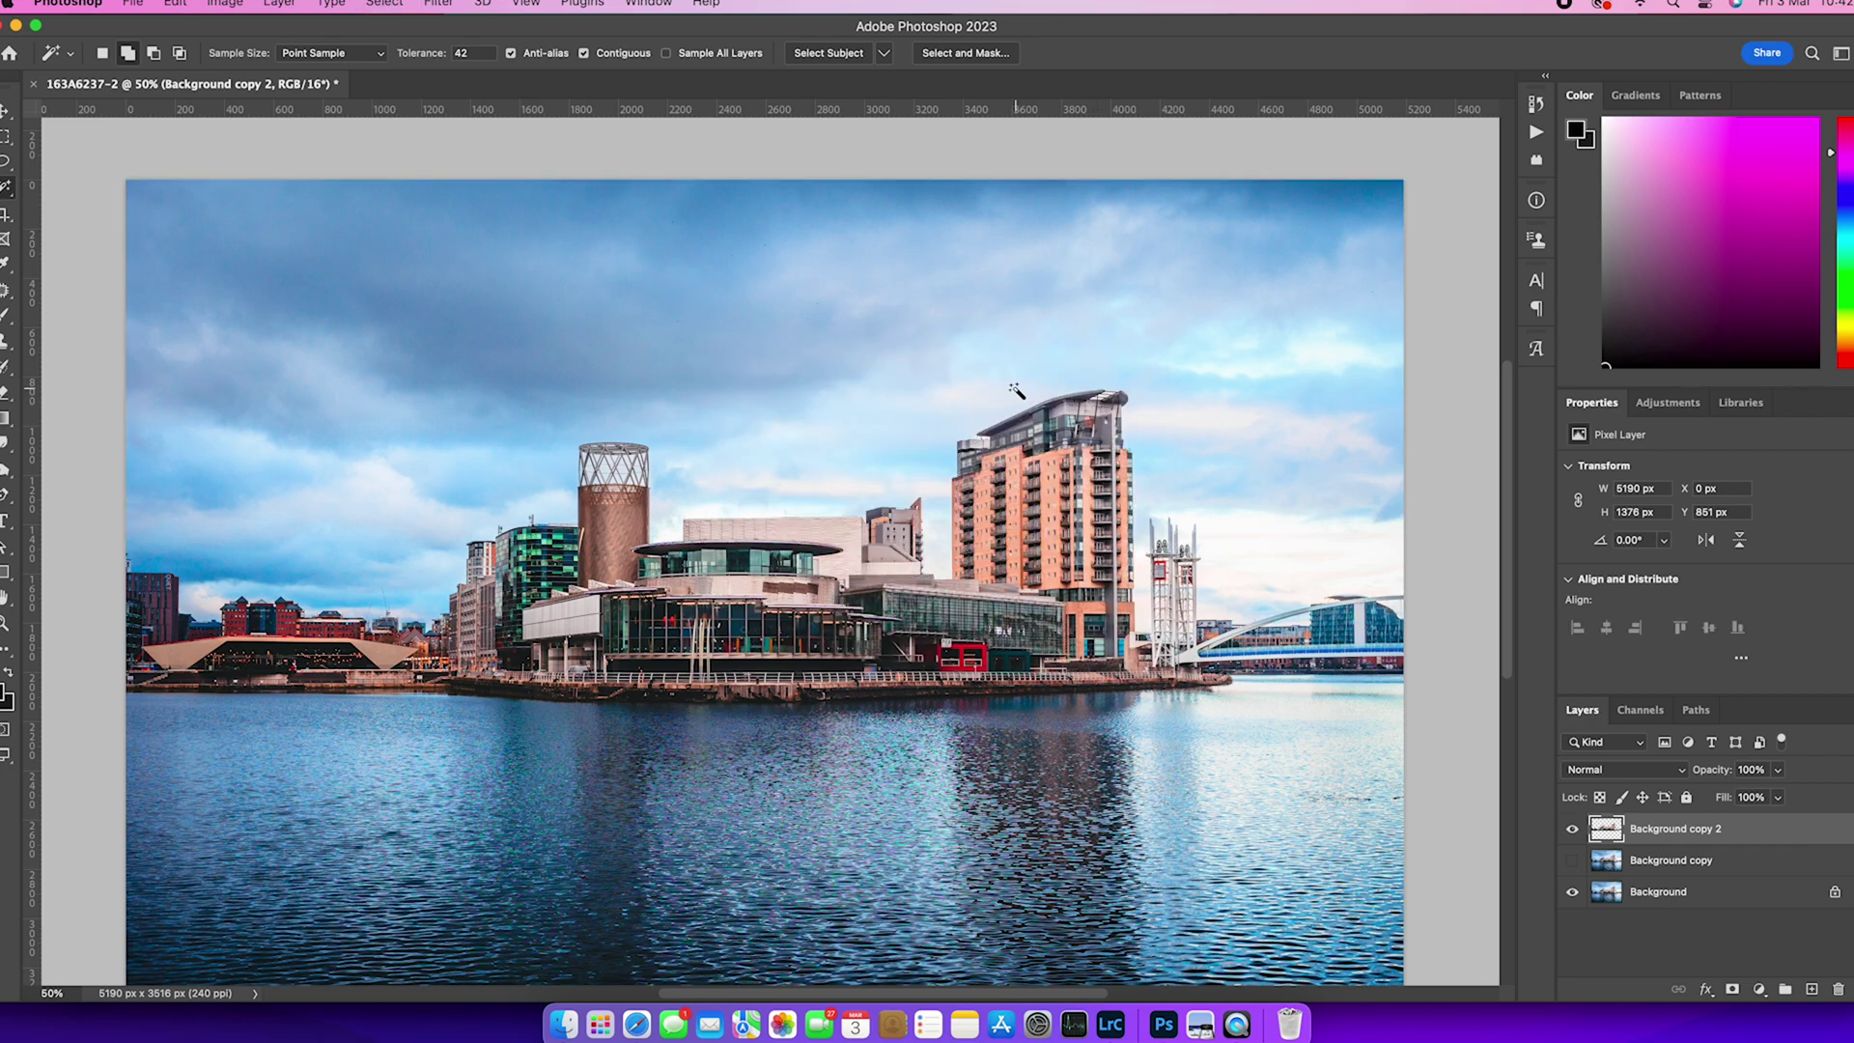
# Invert the selection to the water and save it as a selection named 'Water'.
pyautogui.click(7, 162)
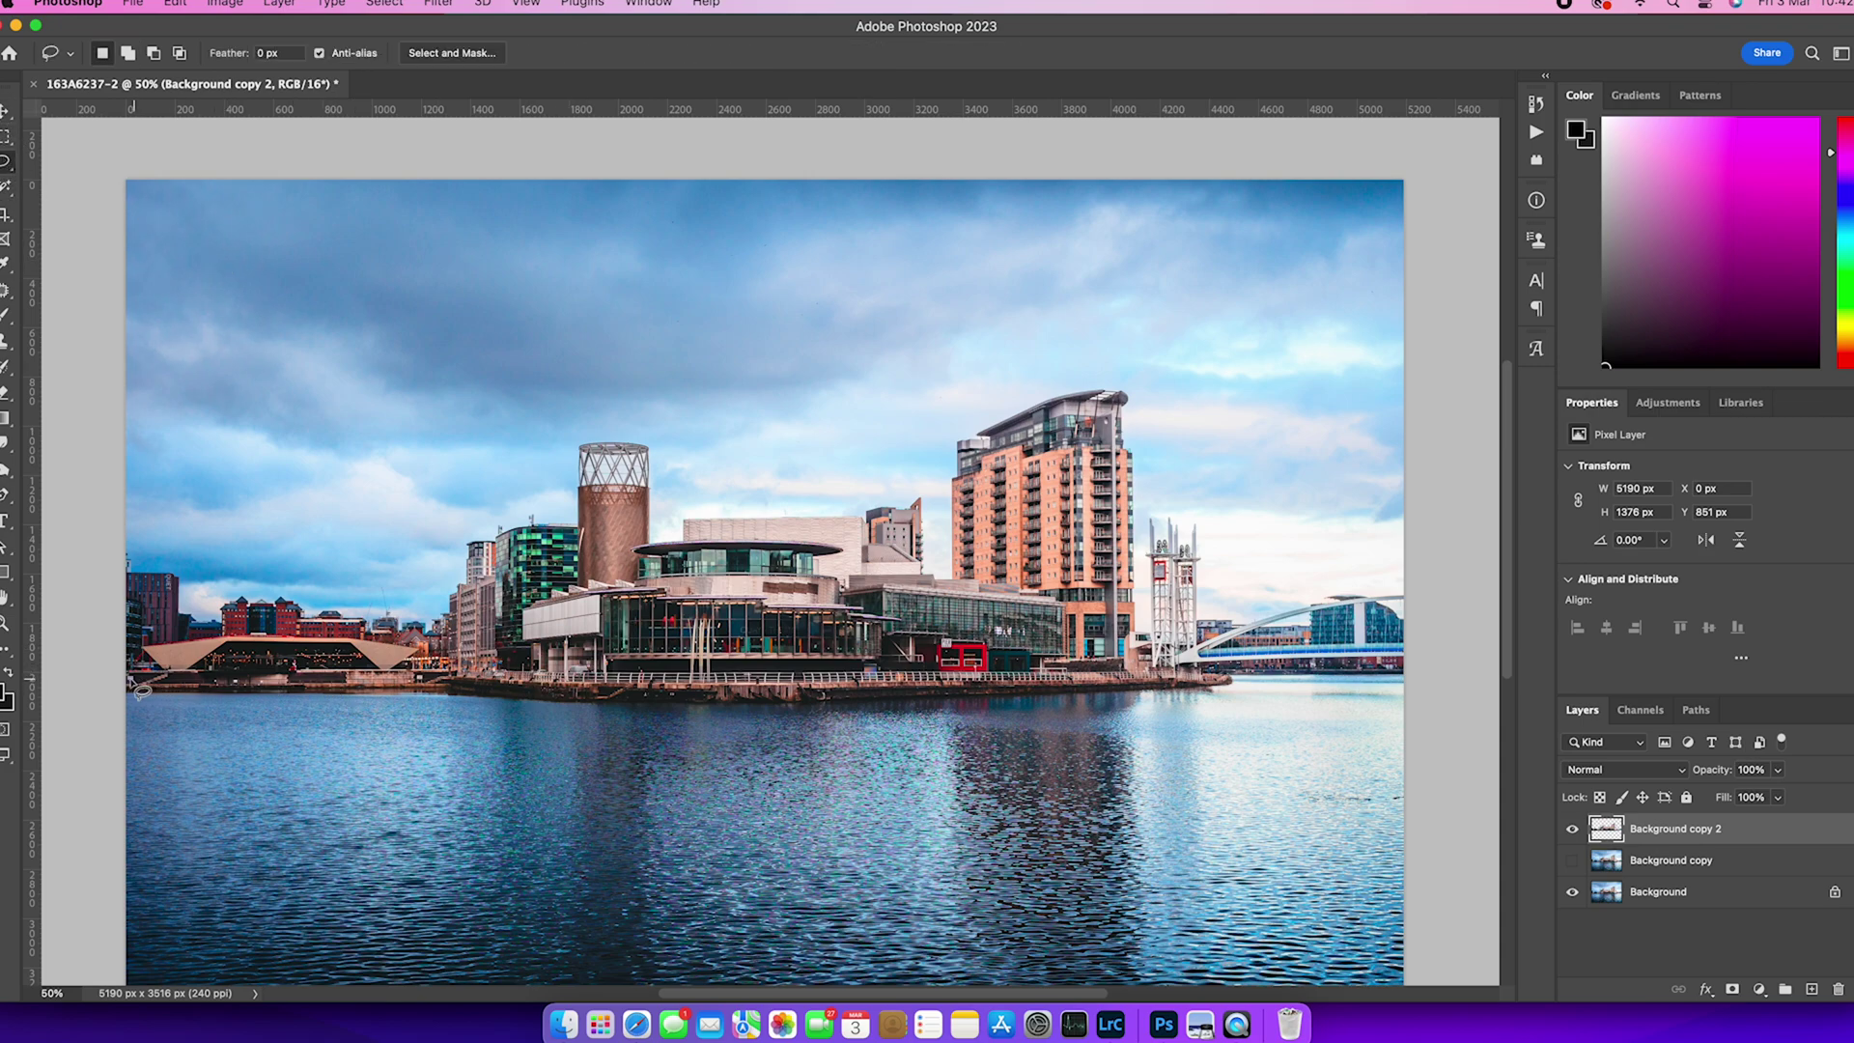
pyautogui.scroll(-3, 294, 697)
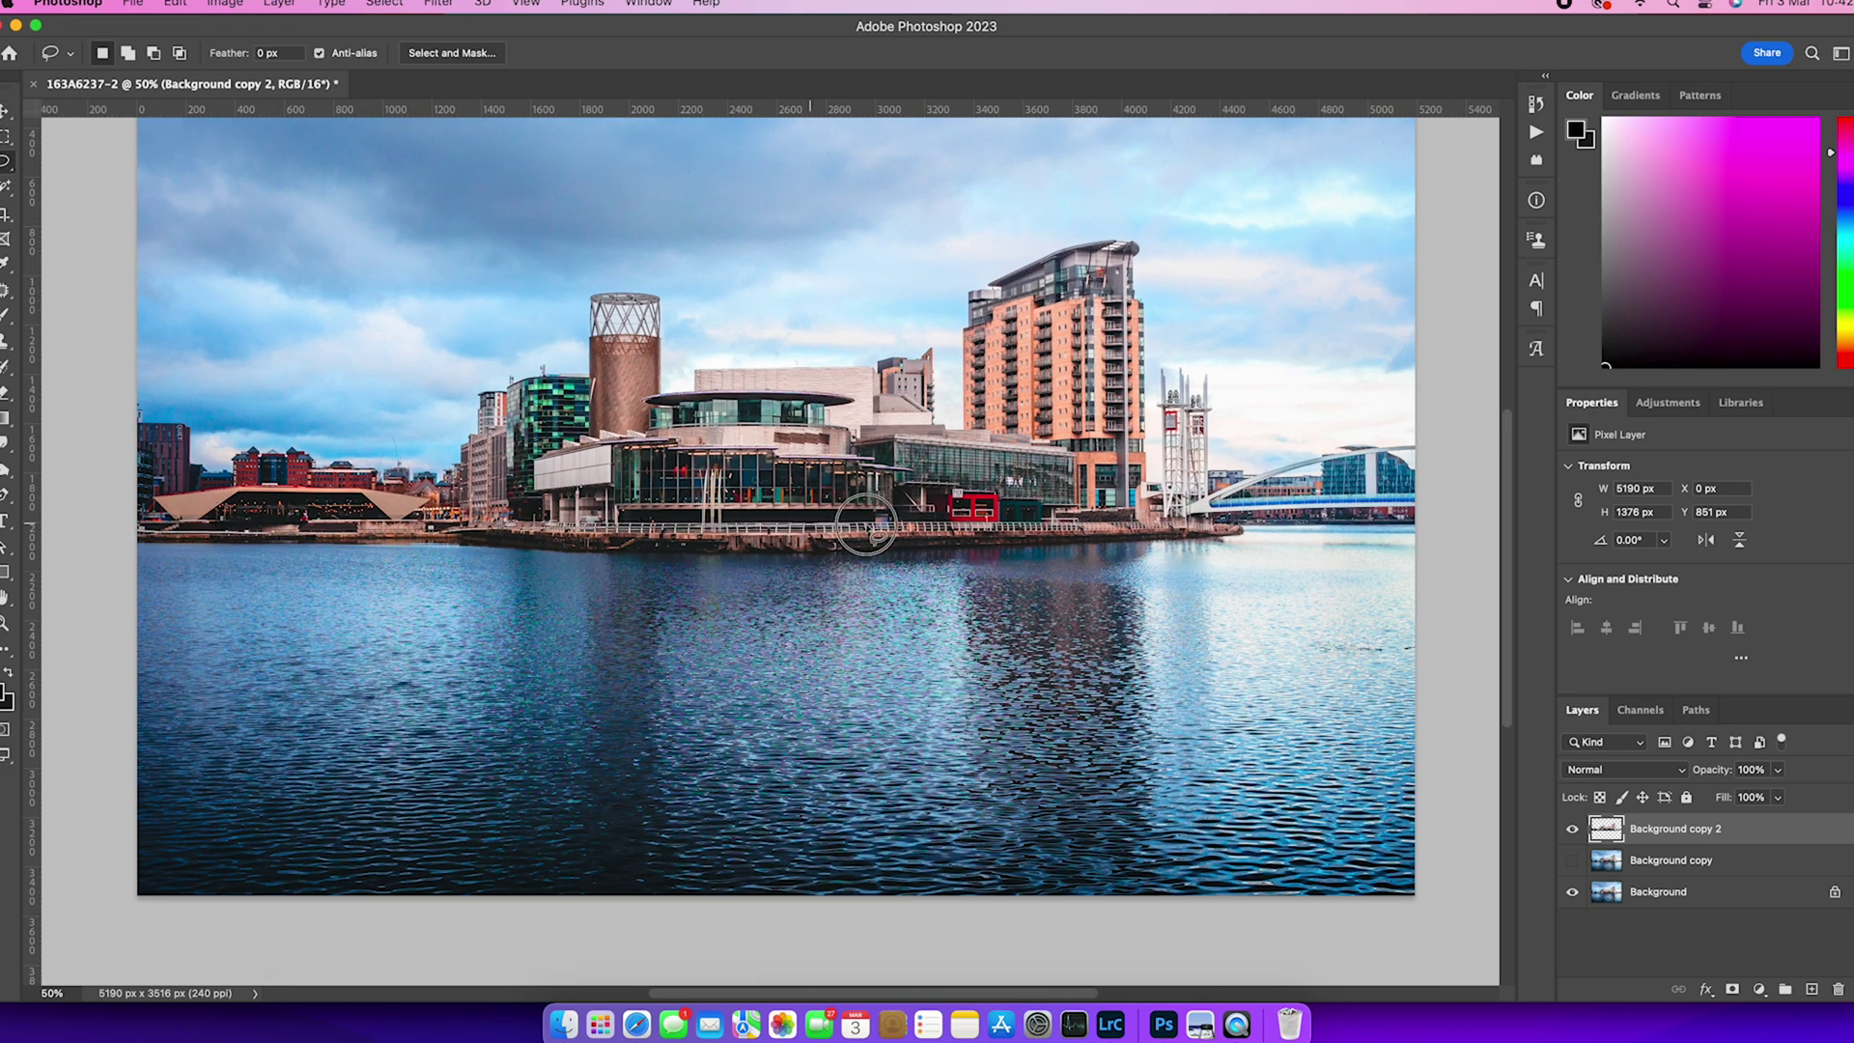
pyautogui.press('shift+super+d')
pyautogui.click(384, 4)
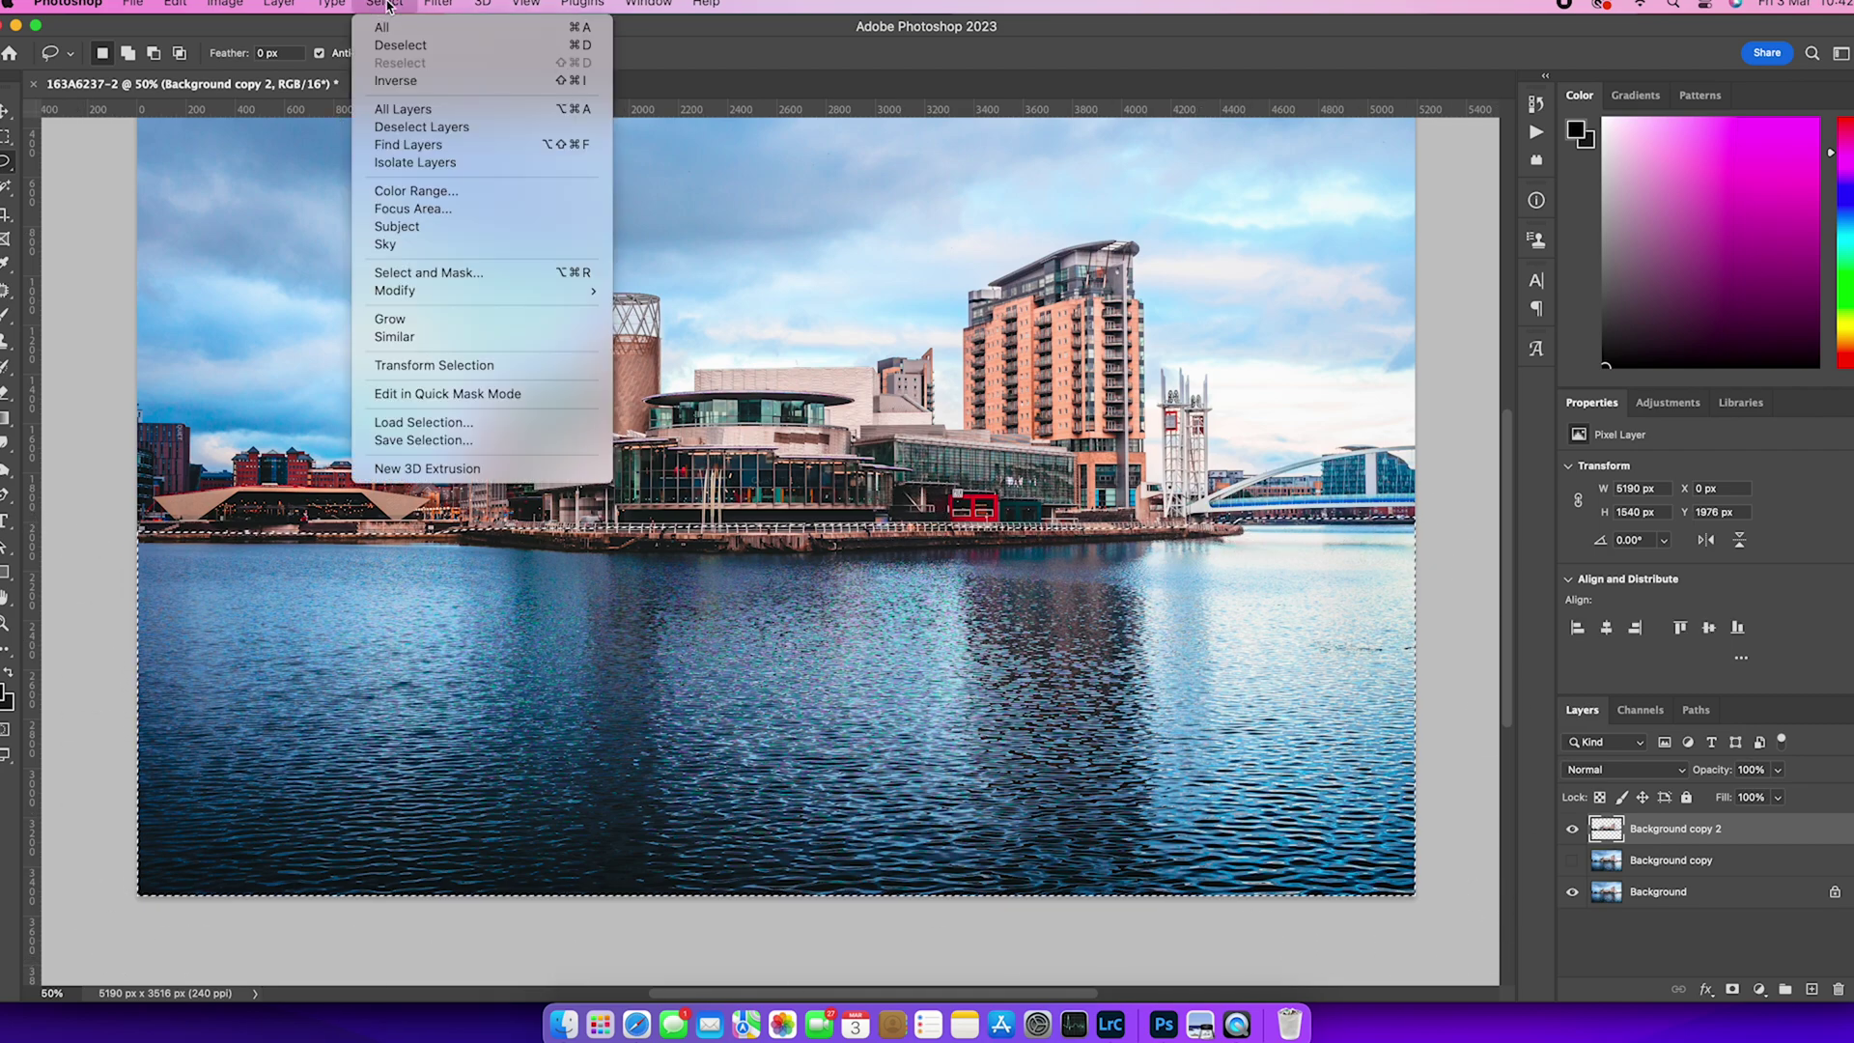
pyautogui.click(480, 450)
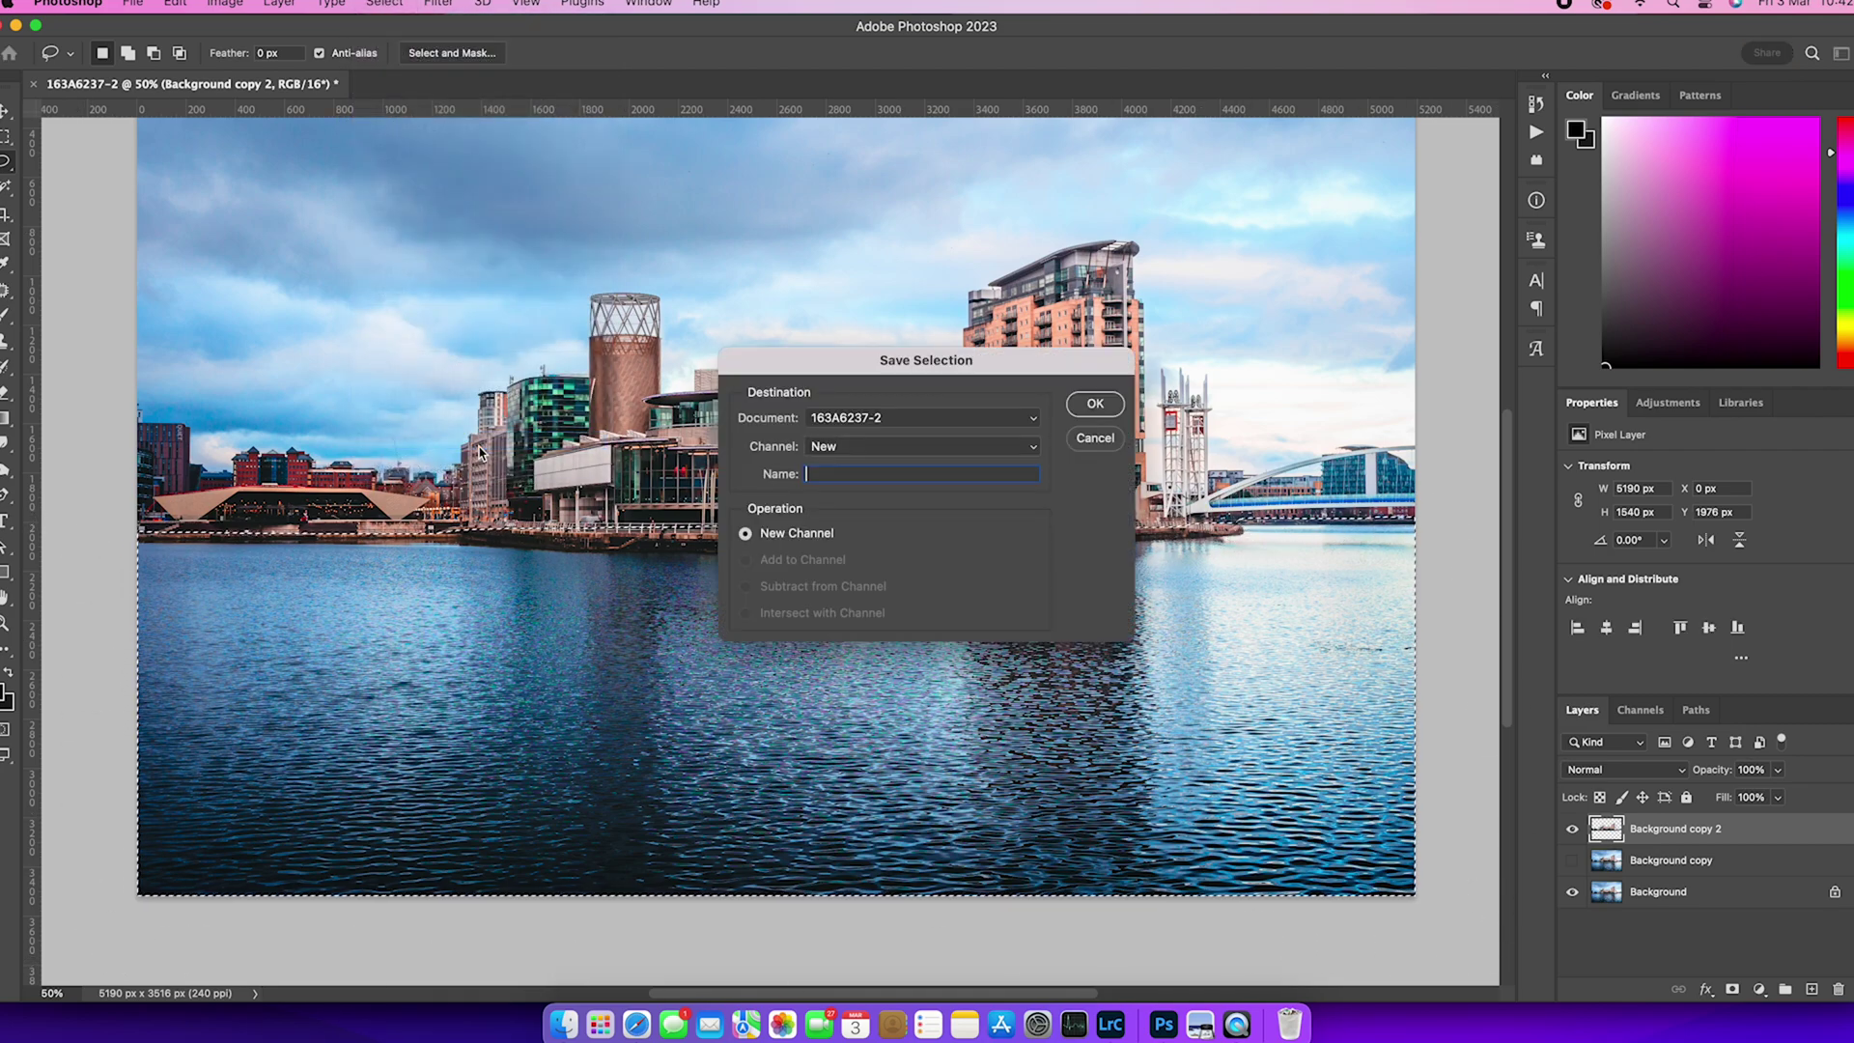
pyautogui.write('Water')
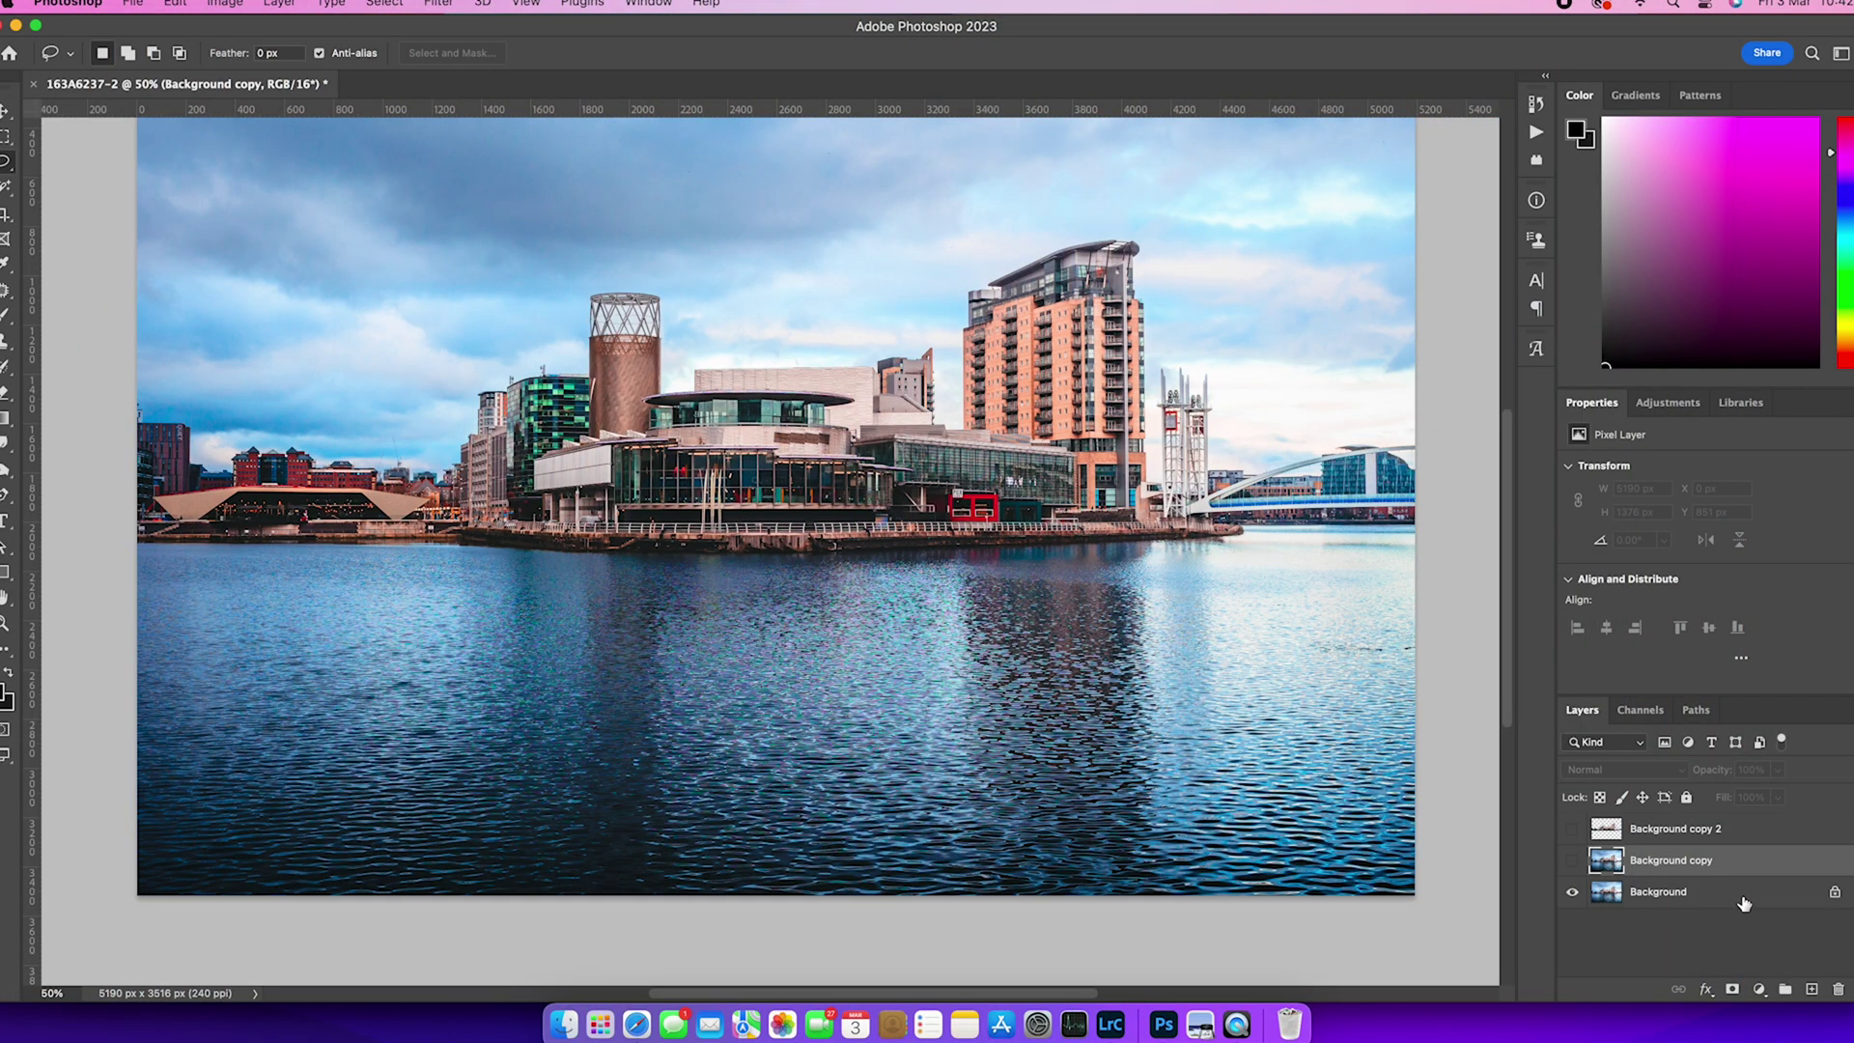
# Duplicate the copy layer, renaming Background copy to 'Water' and the new copy to 'Sky'.
pyautogui.press('super+j')
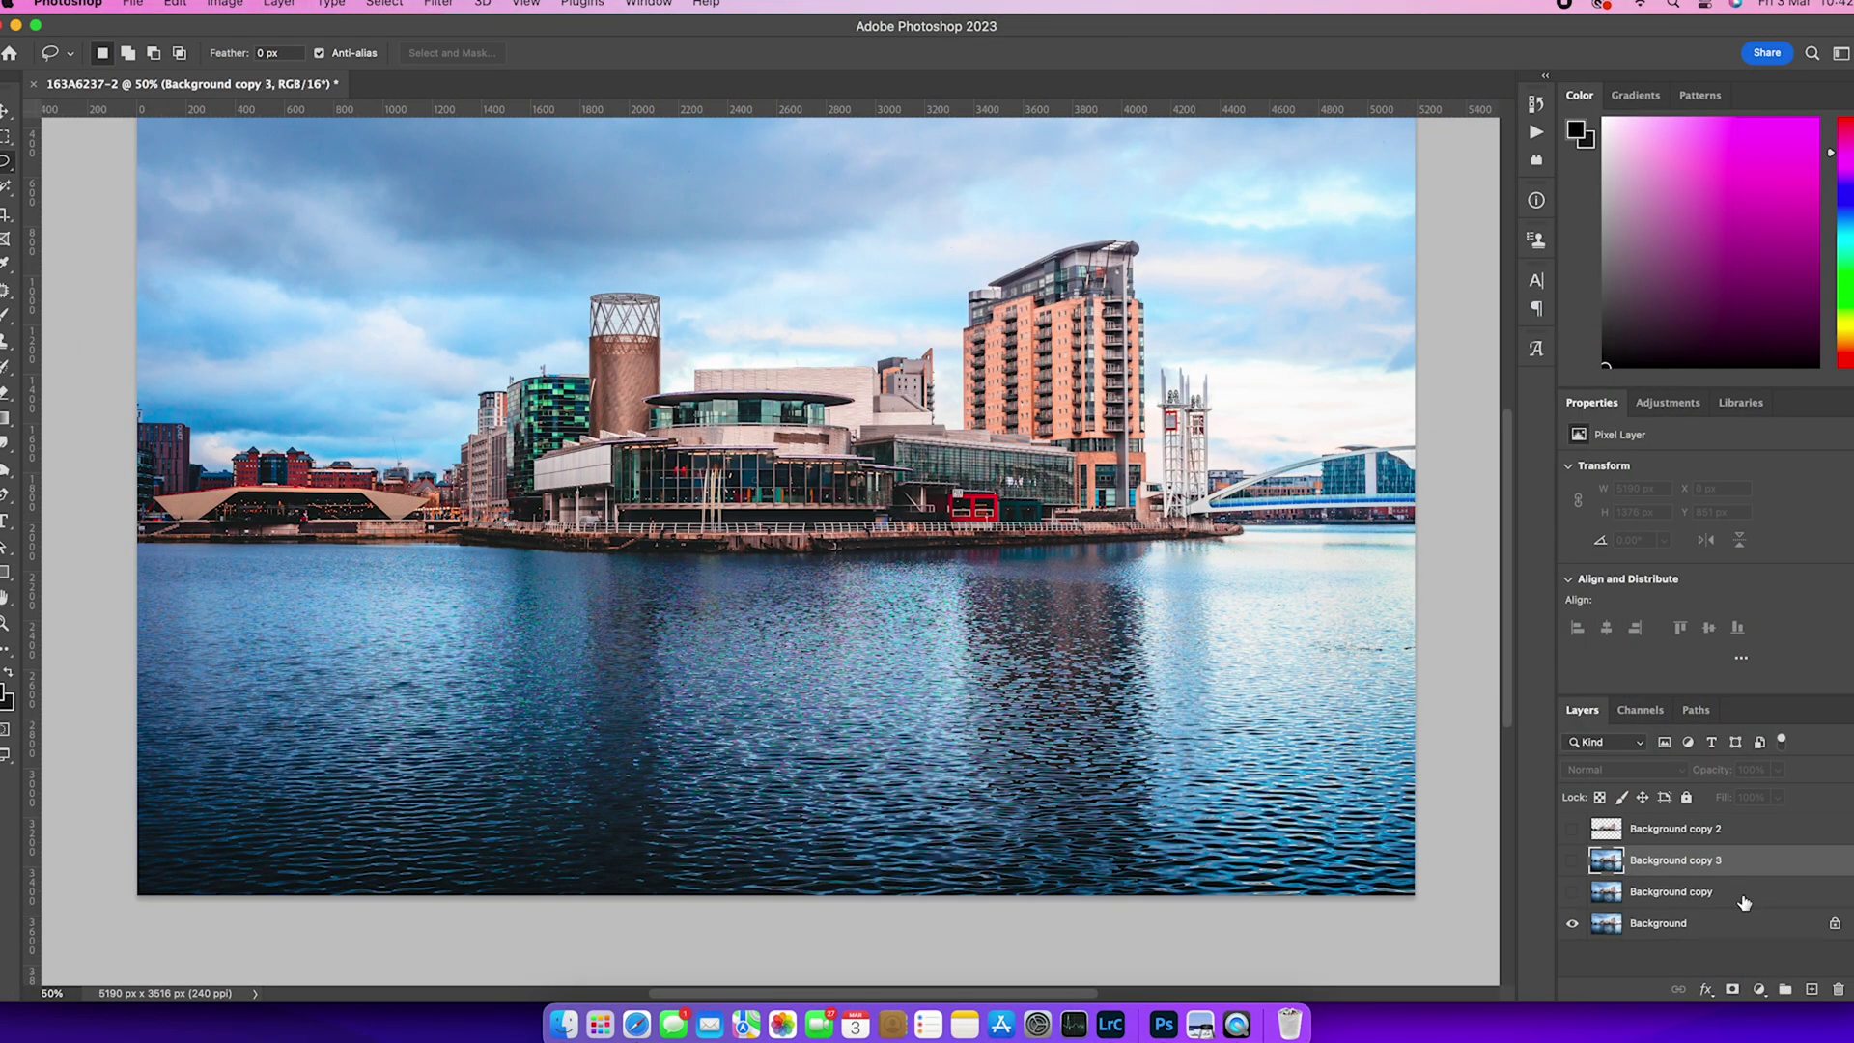
pyautogui.doubleClick(1696, 892)
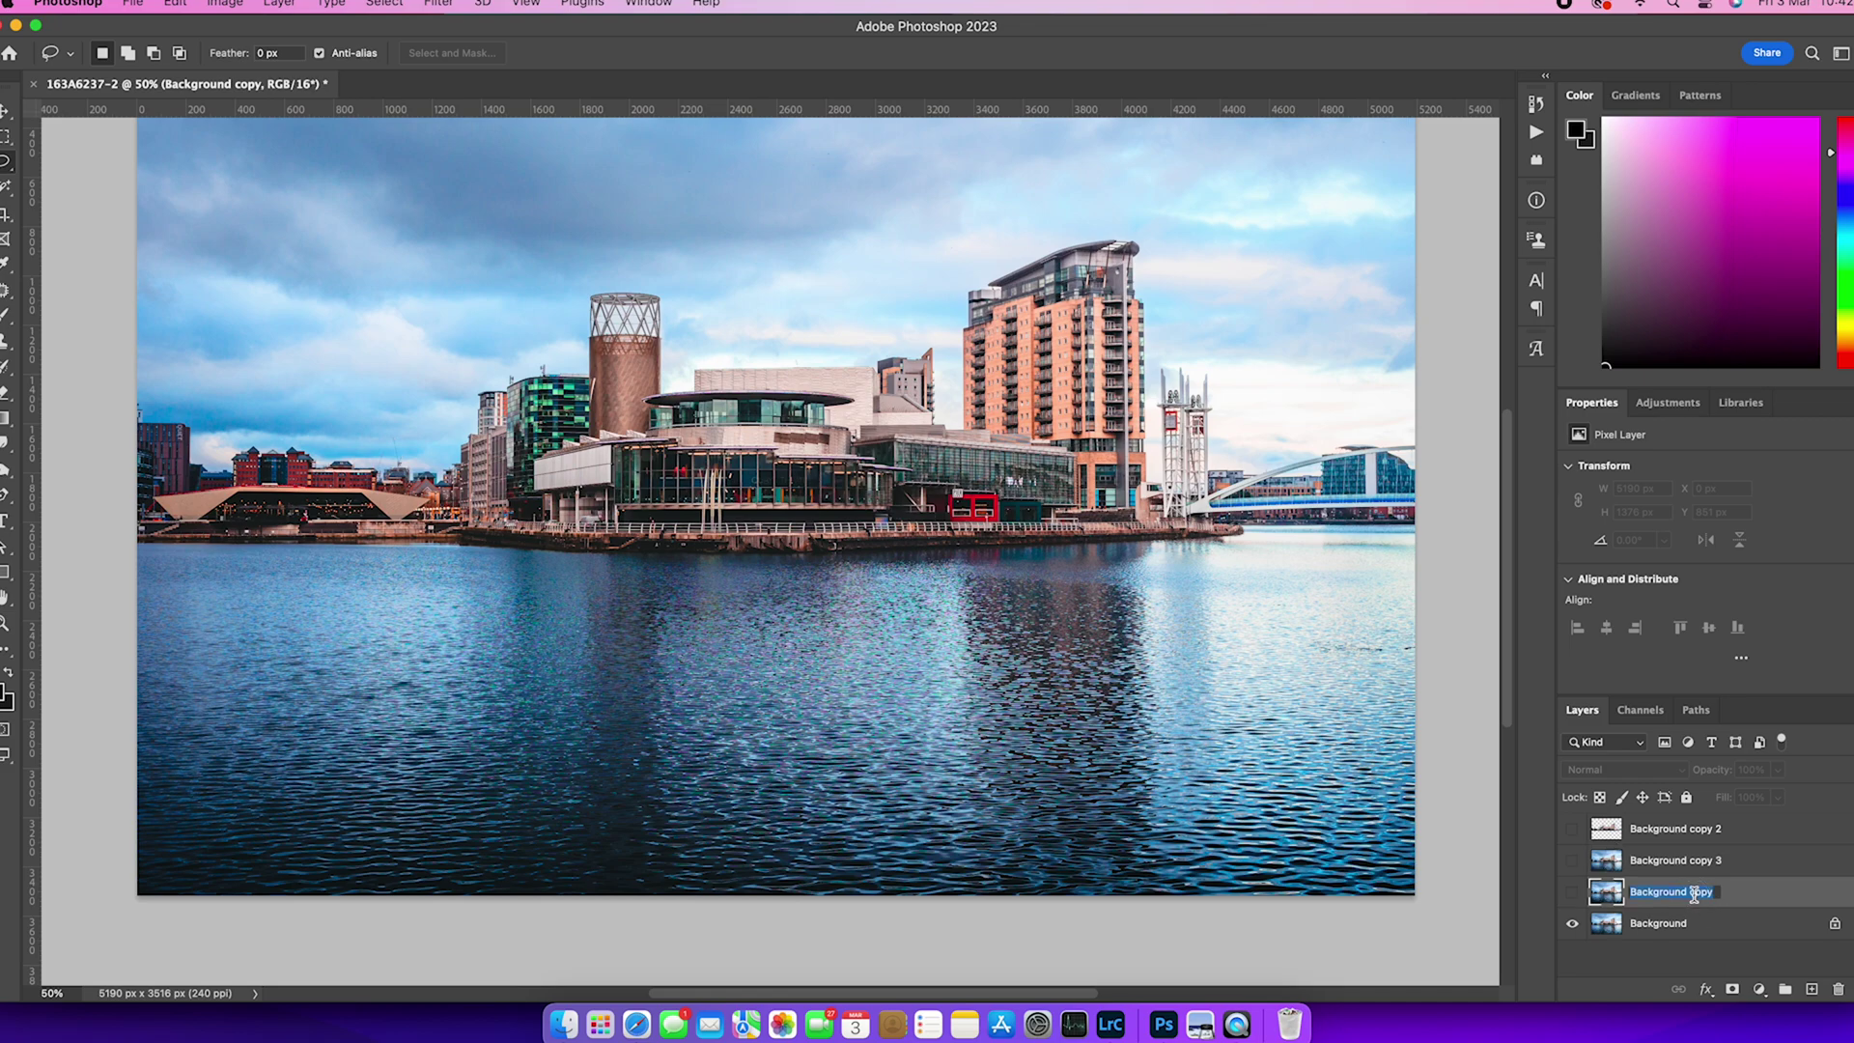
pyautogui.write('Water')
pyautogui.doubleClick(1709, 860)
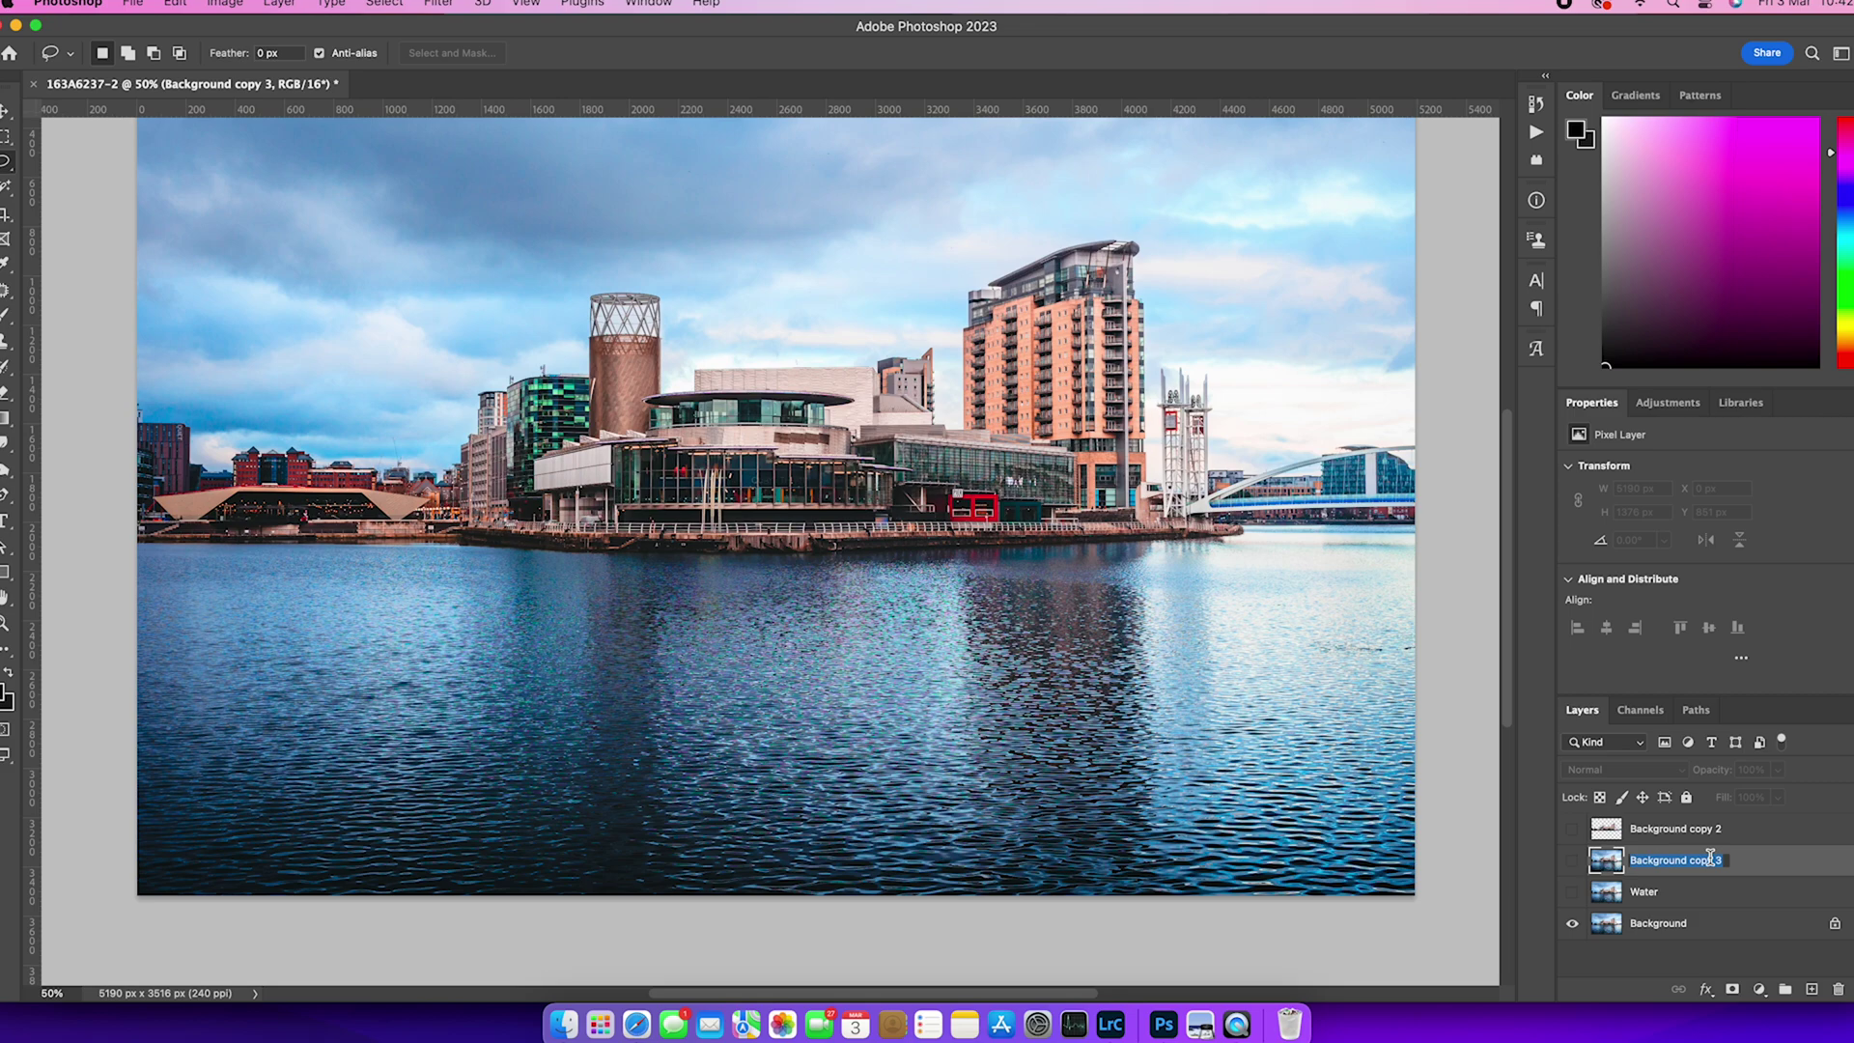
pyautogui.write('Sky')
# Confirm the Sky layer name, make it visible, and load the saved Sky channel selection.
pyautogui.press('Return')
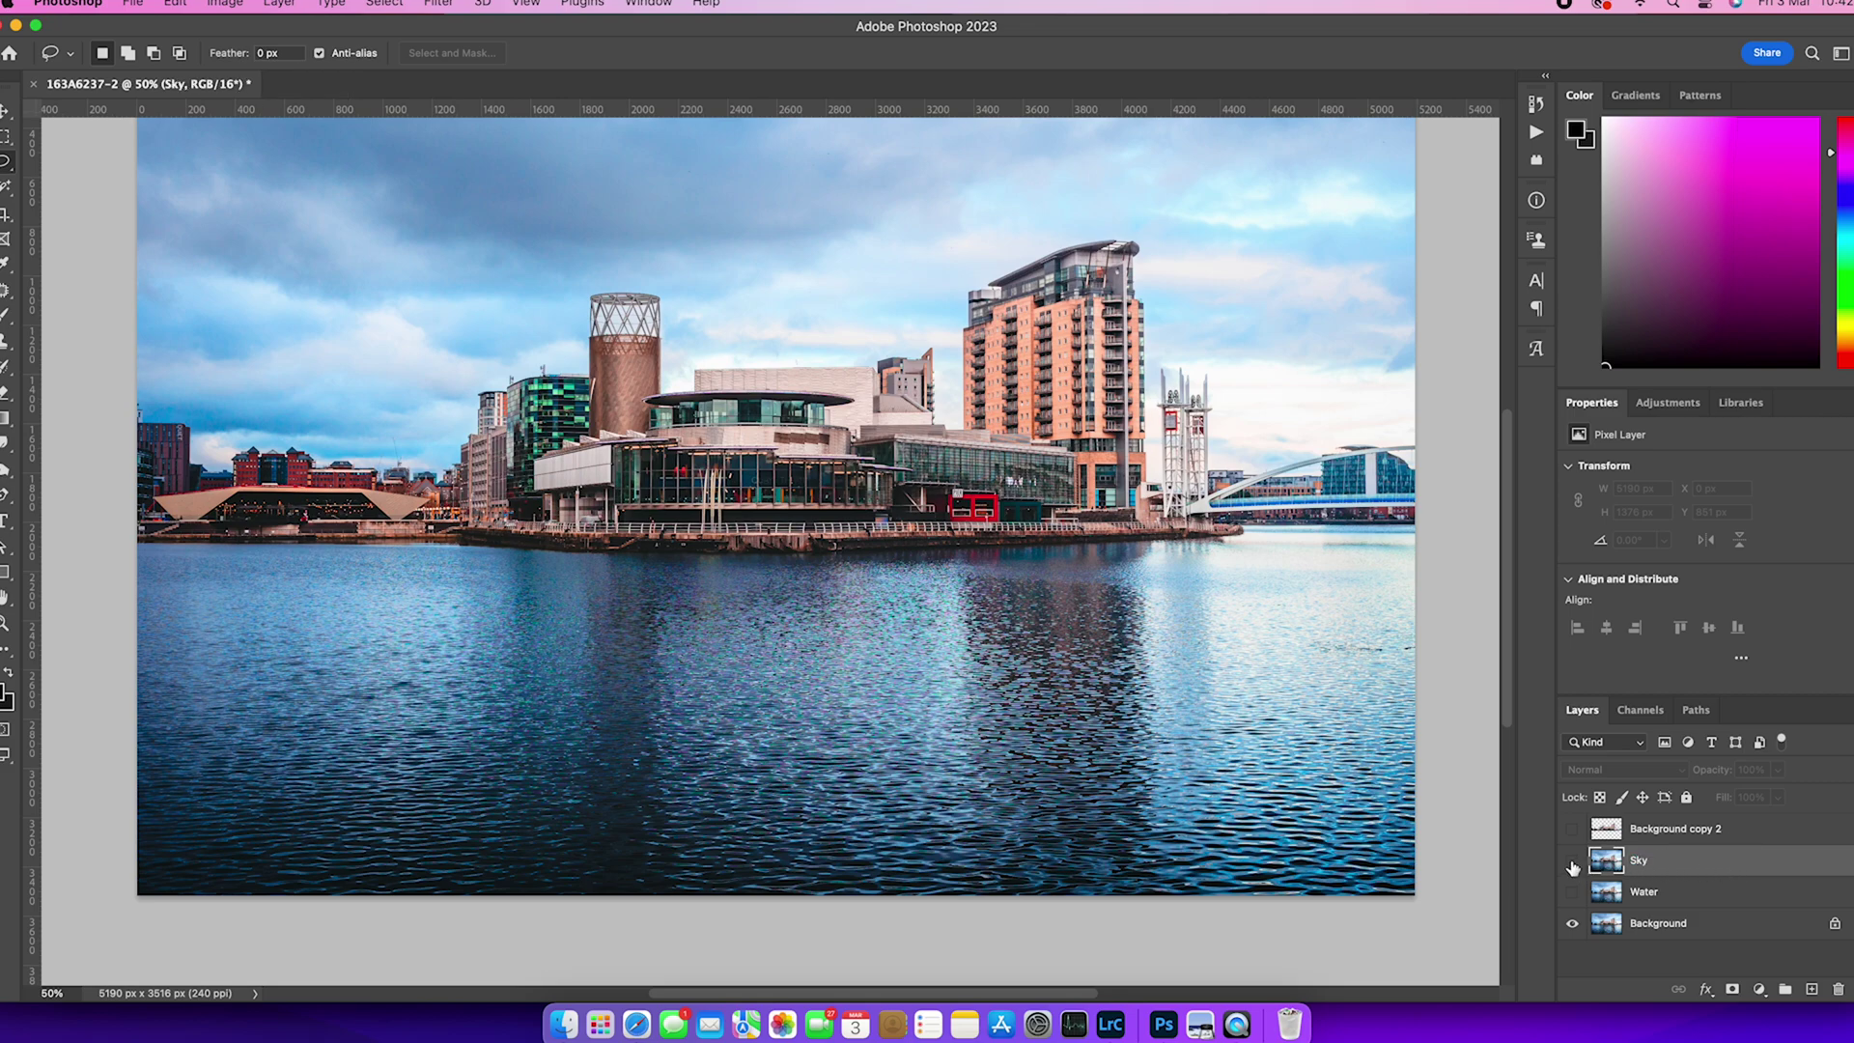
pyautogui.click(1571, 864)
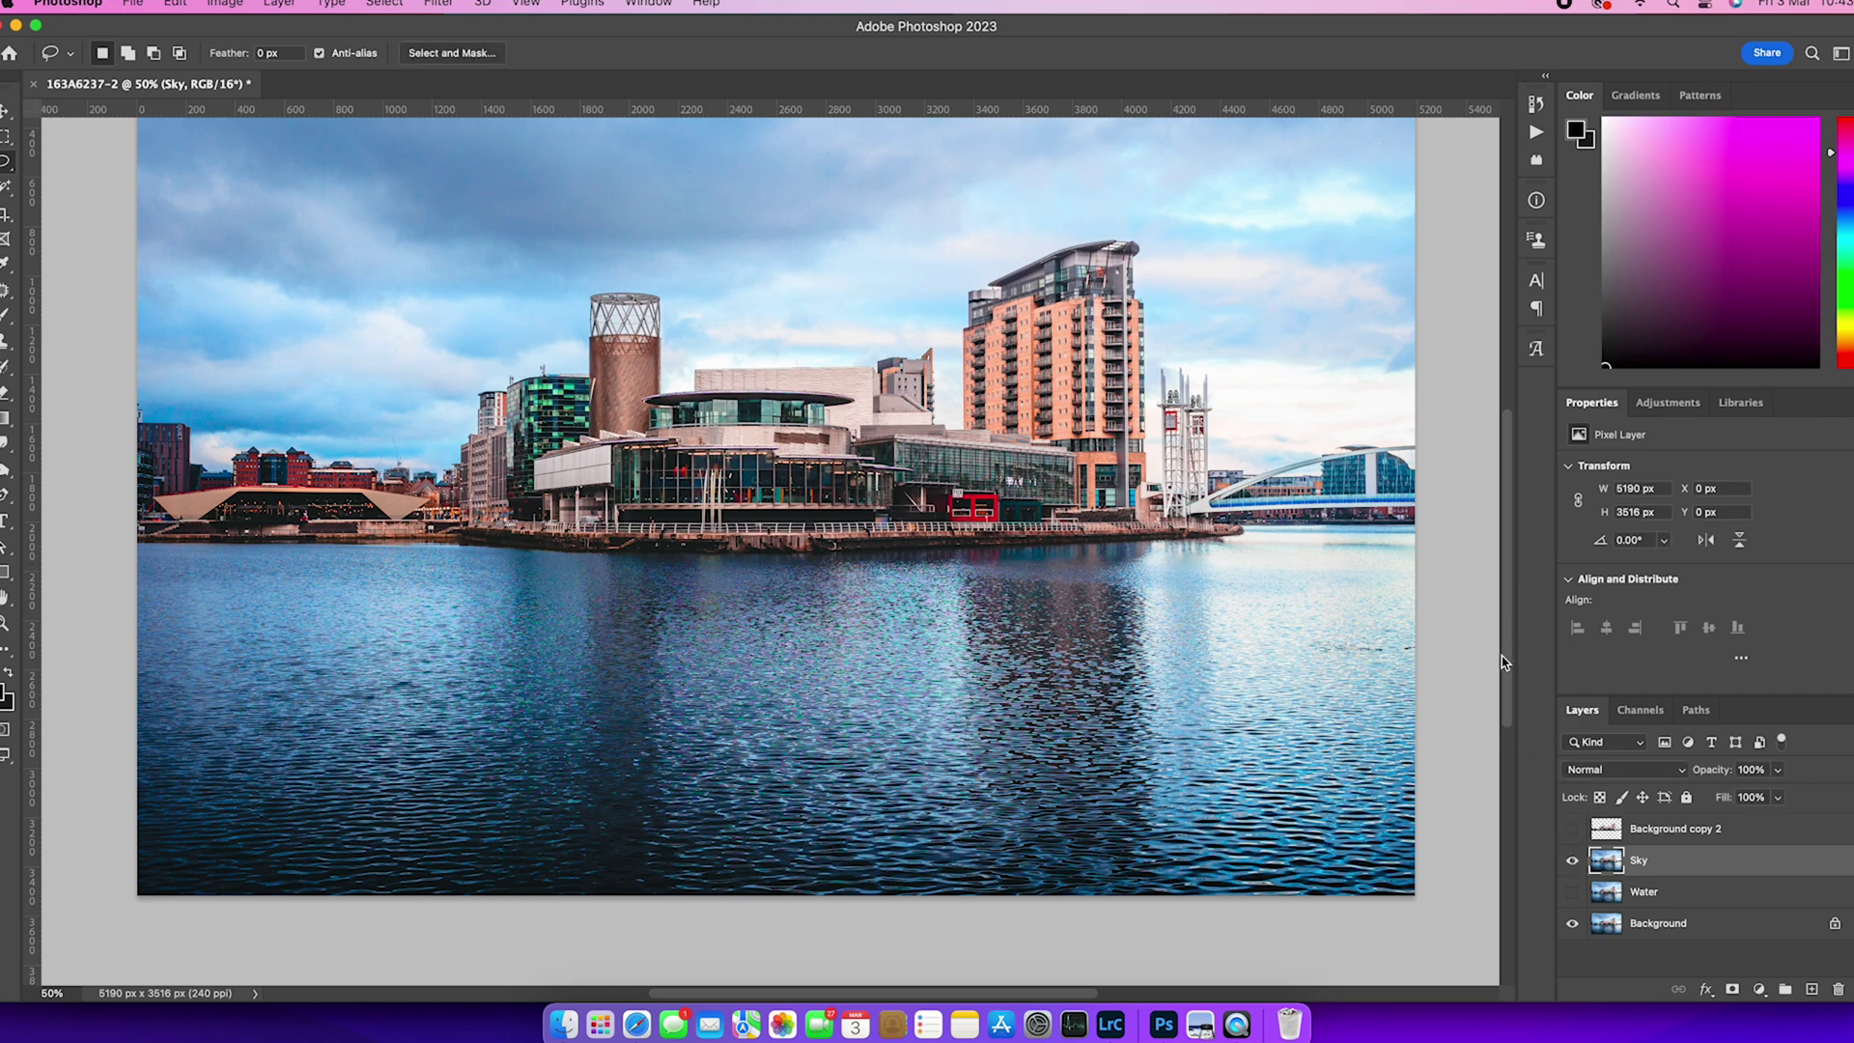
pyautogui.scroll(5, 1502, 662)
pyautogui.click(384, 4)
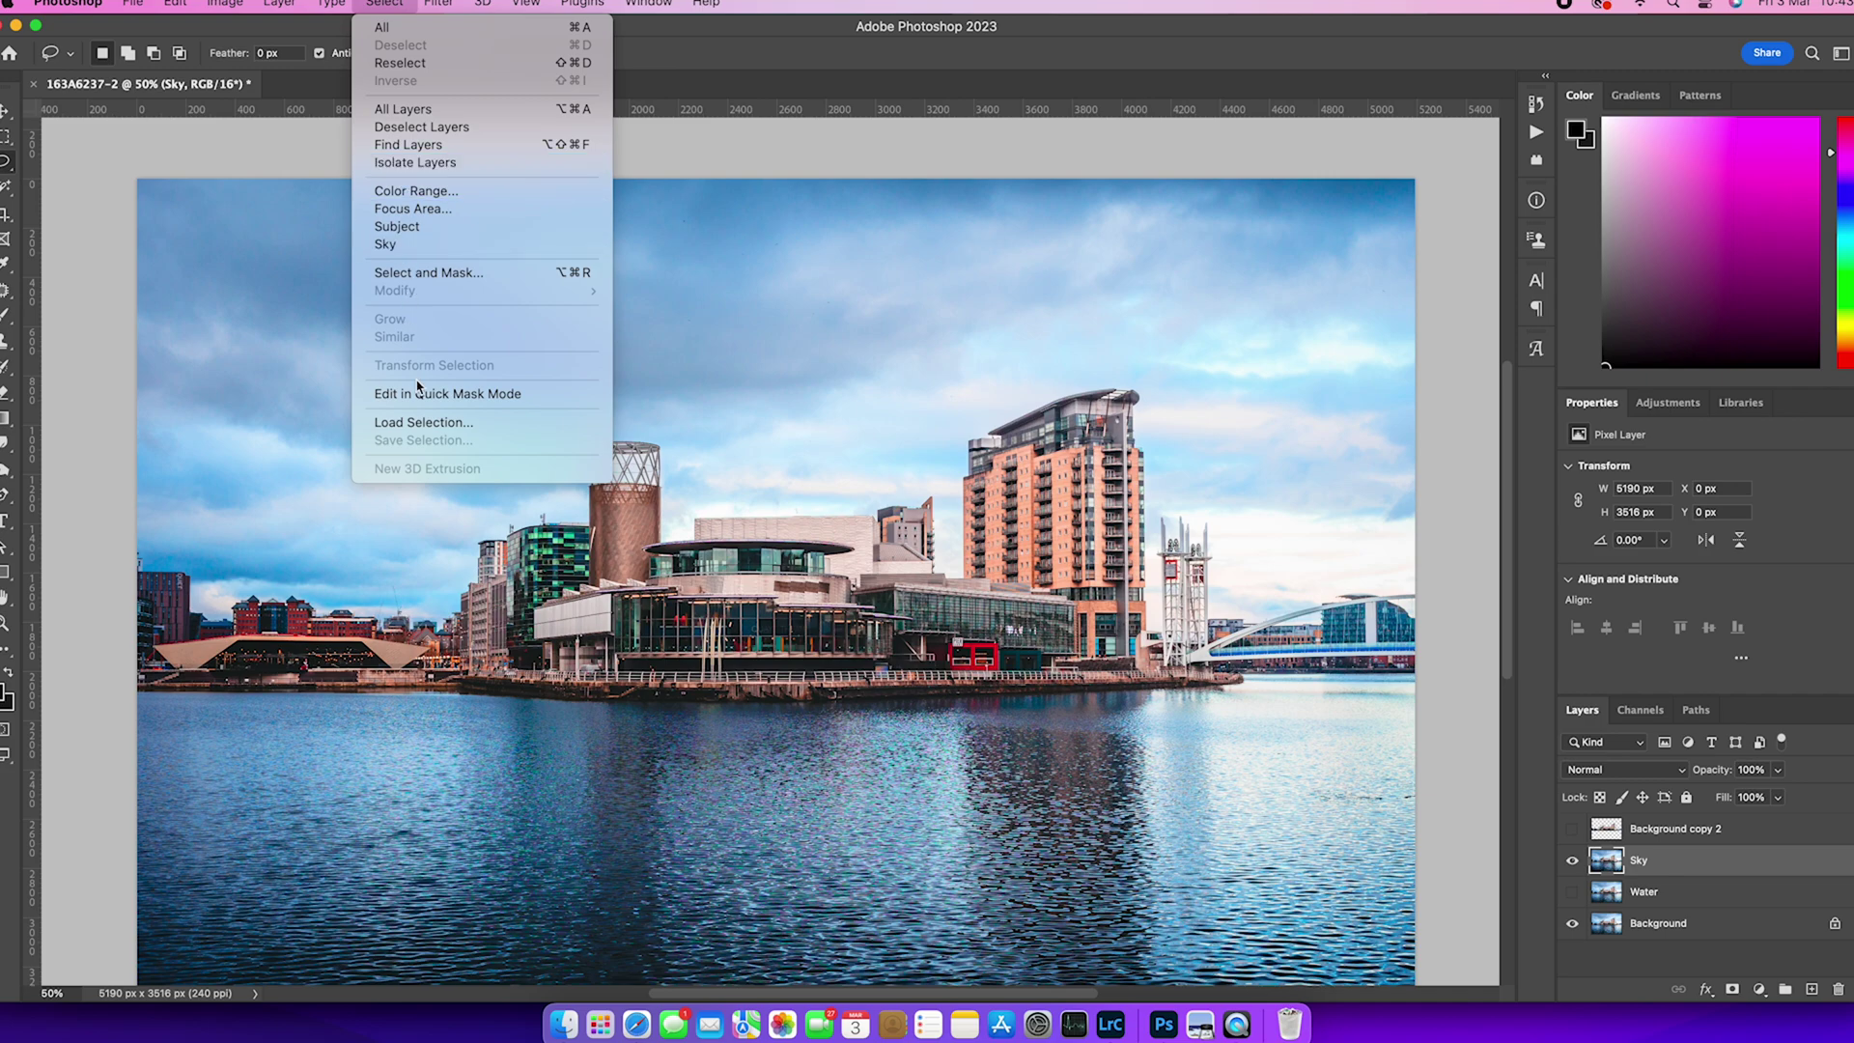
pyautogui.click(431, 425)
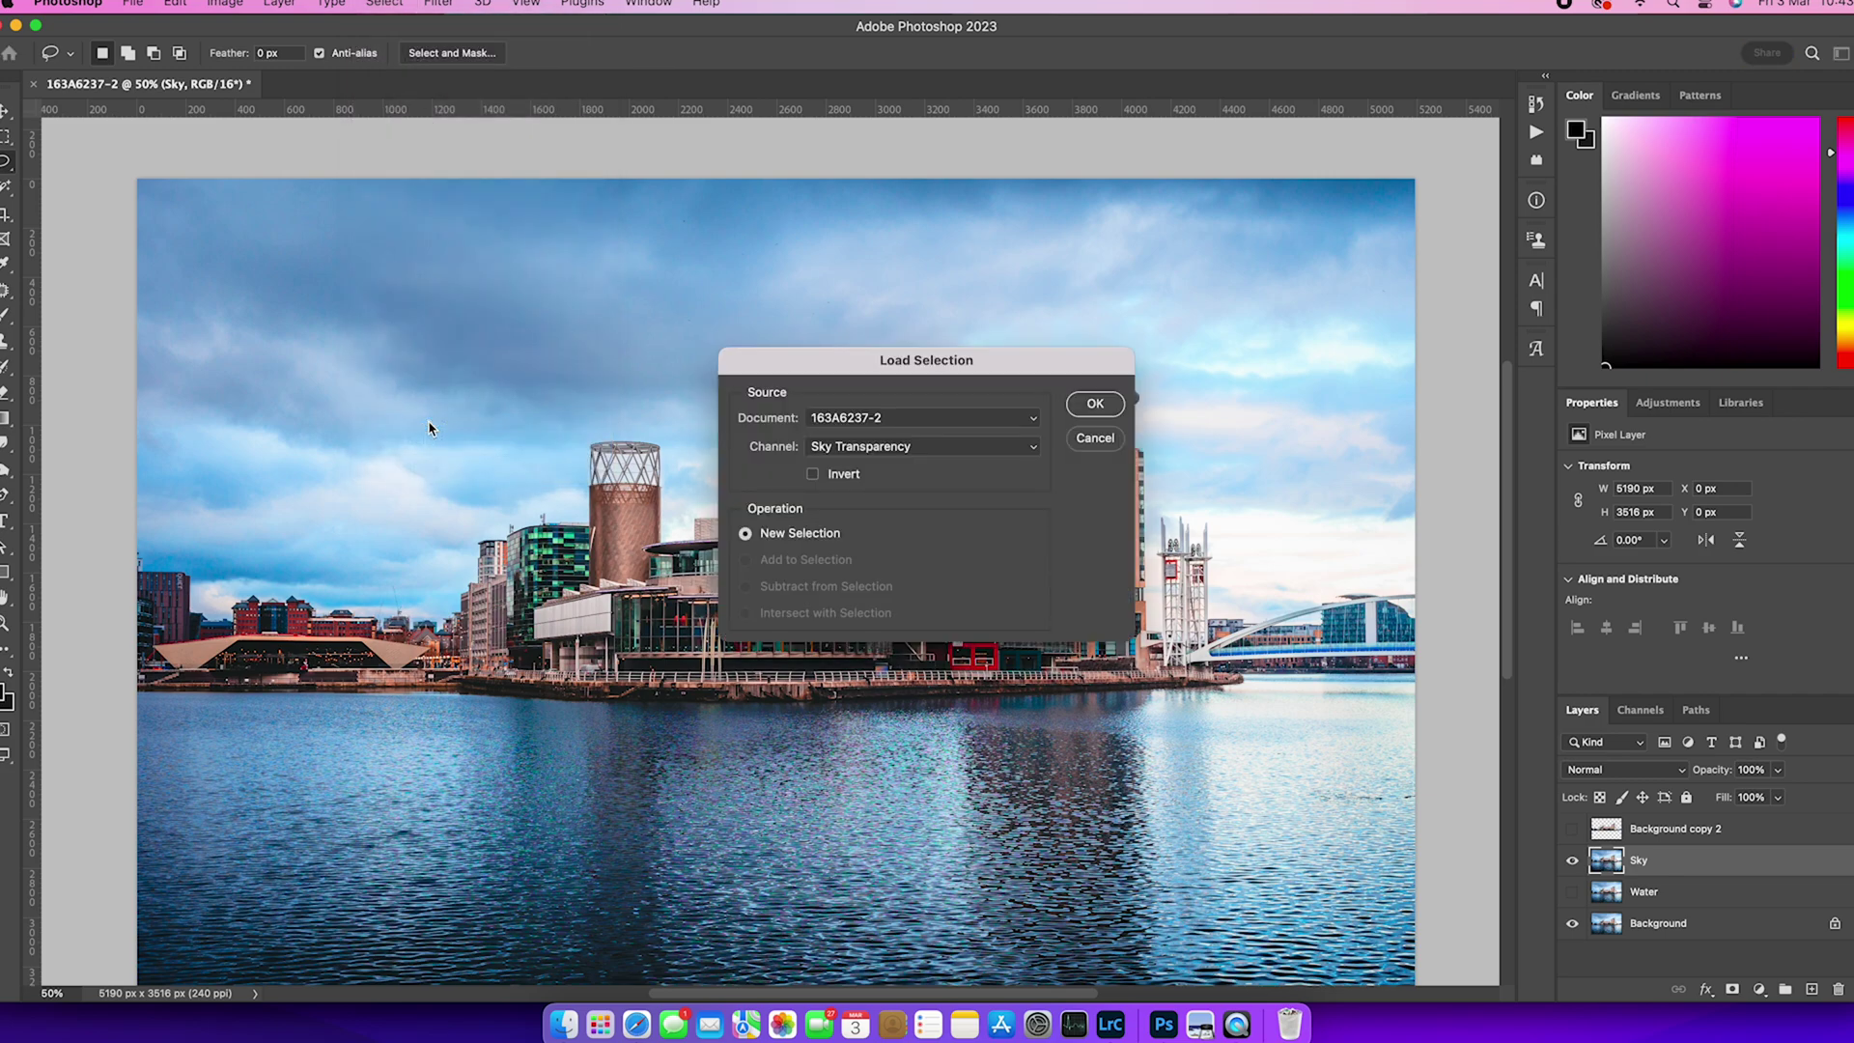
pyautogui.click(1026, 453)
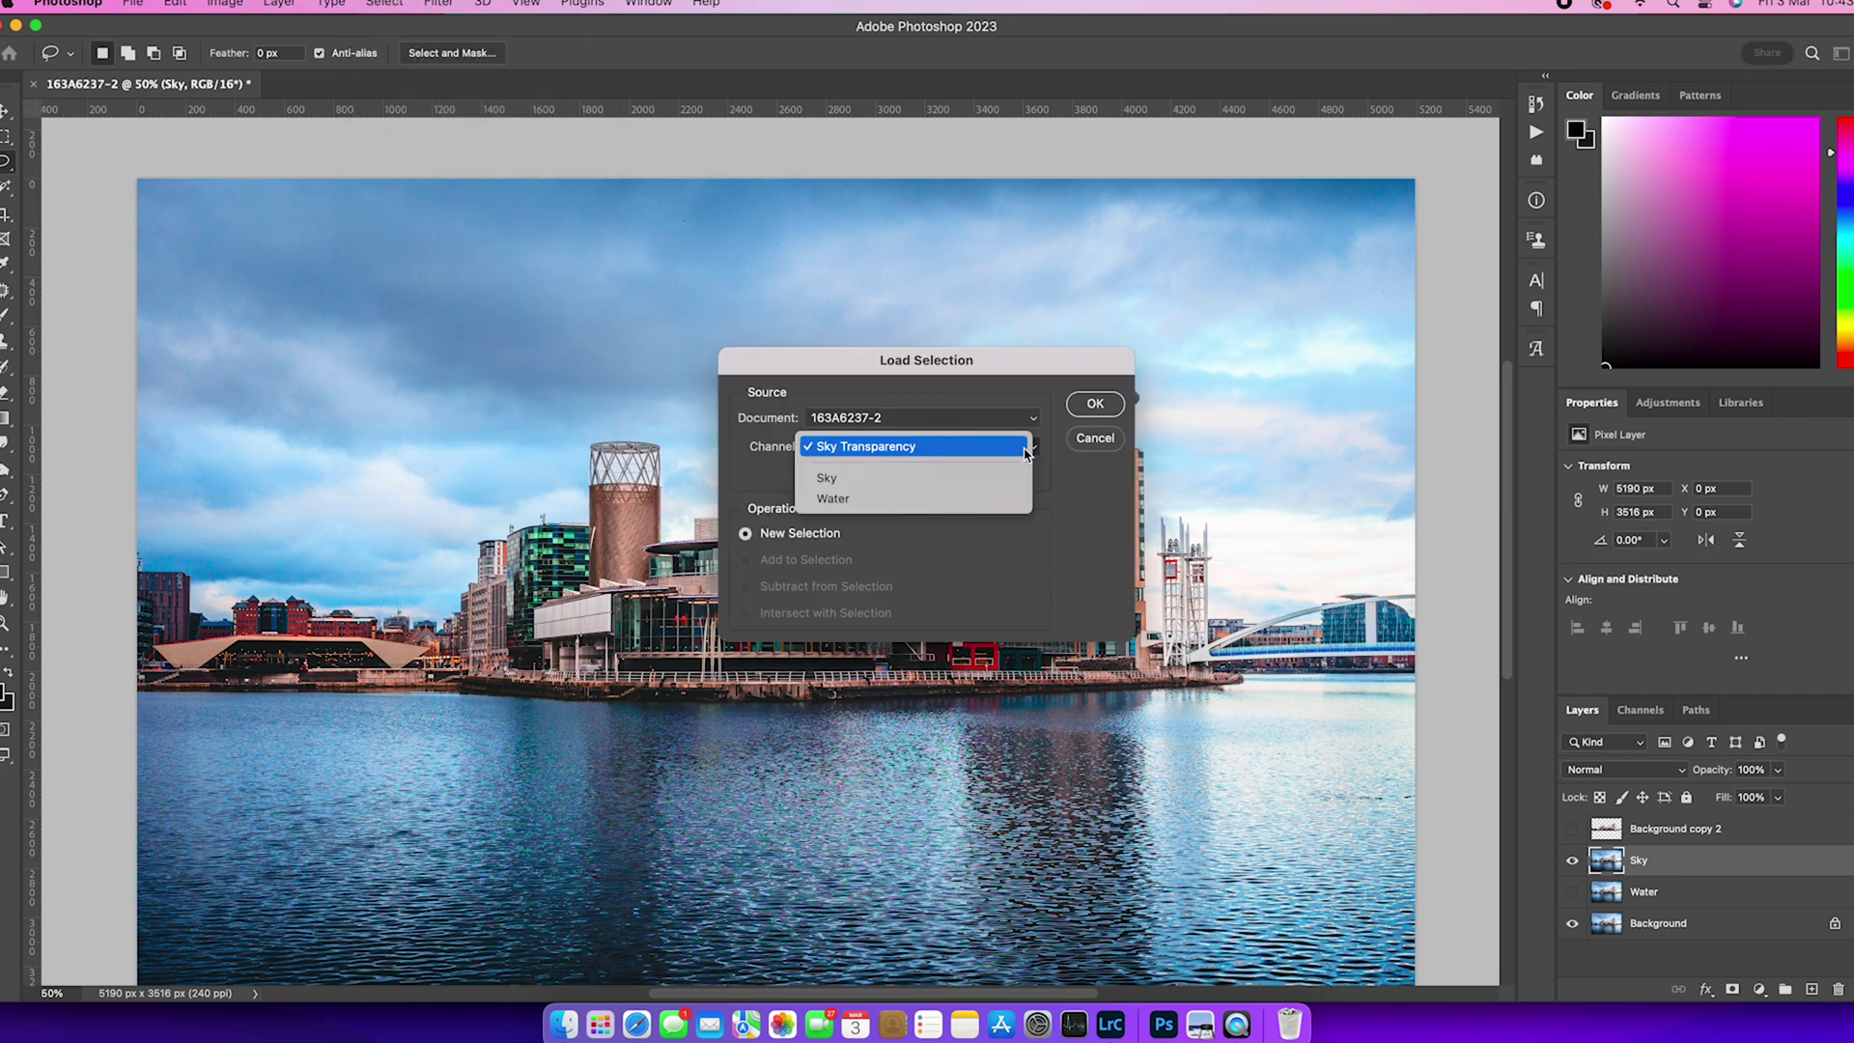
pyautogui.click(962, 478)
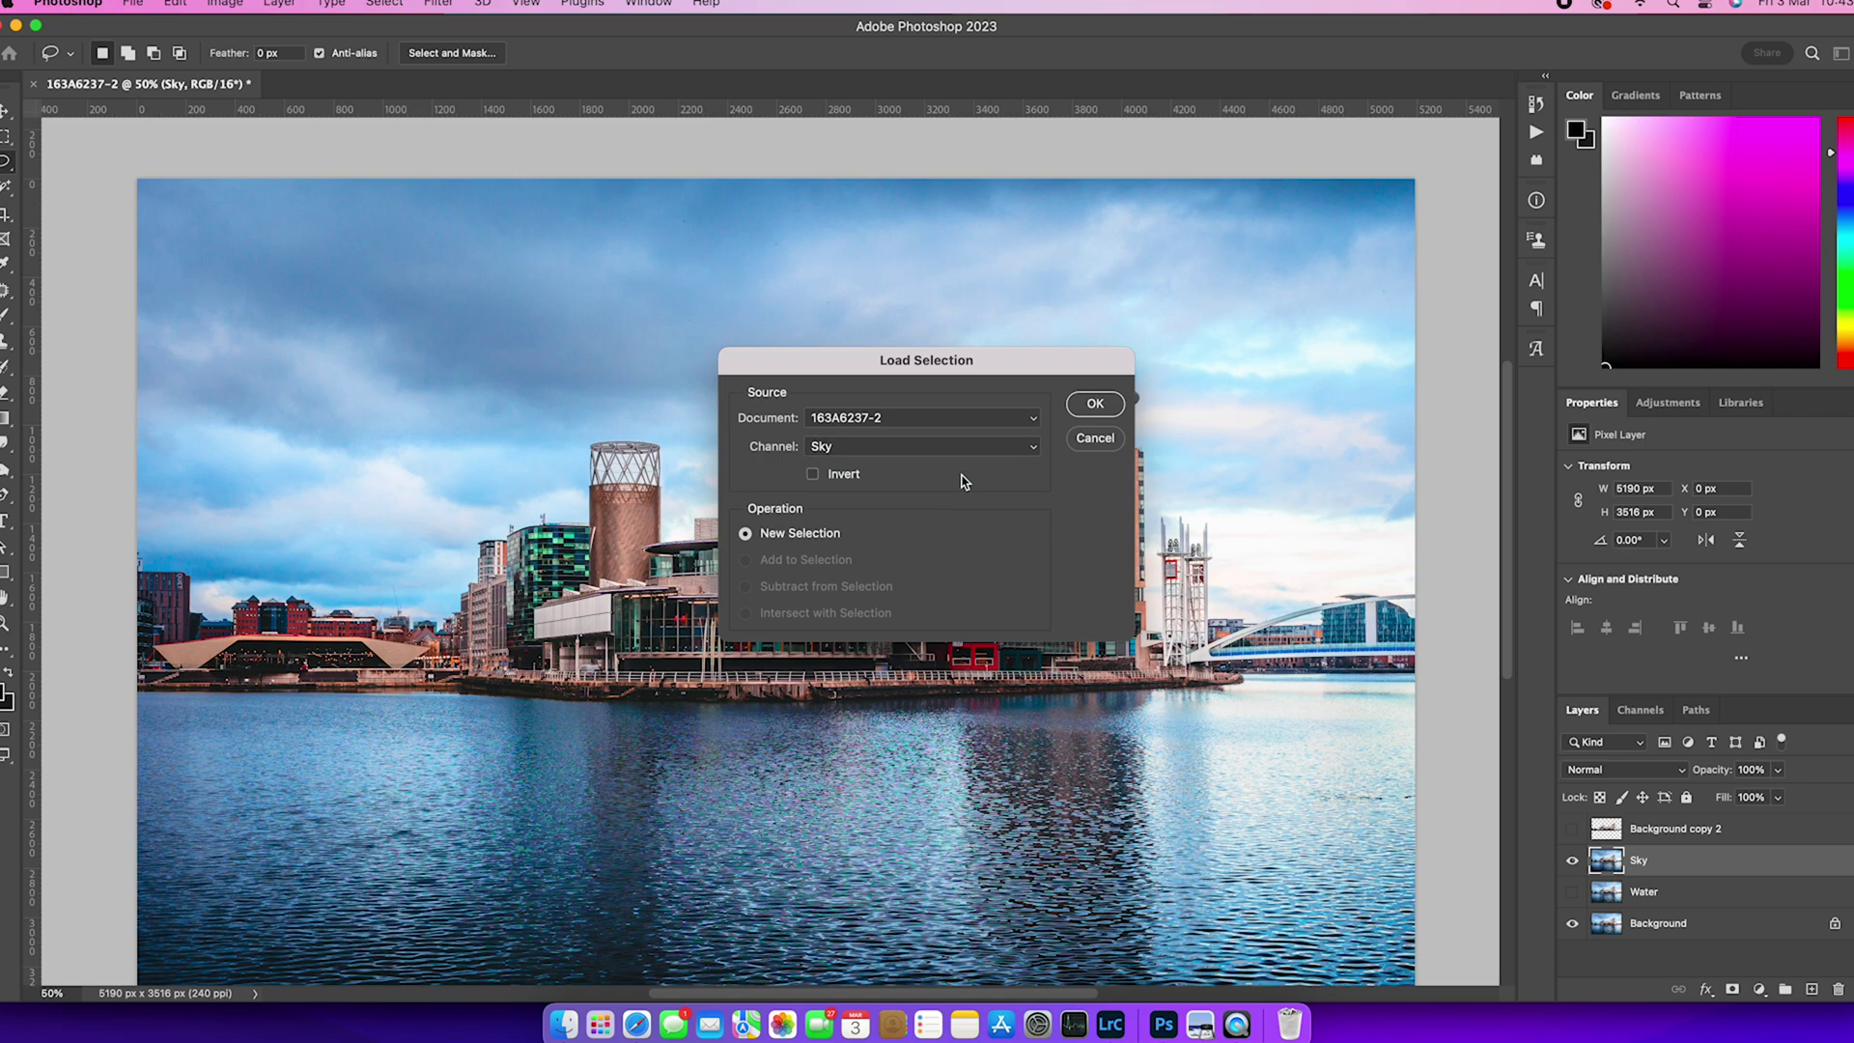
pyautogui.click(1095, 406)
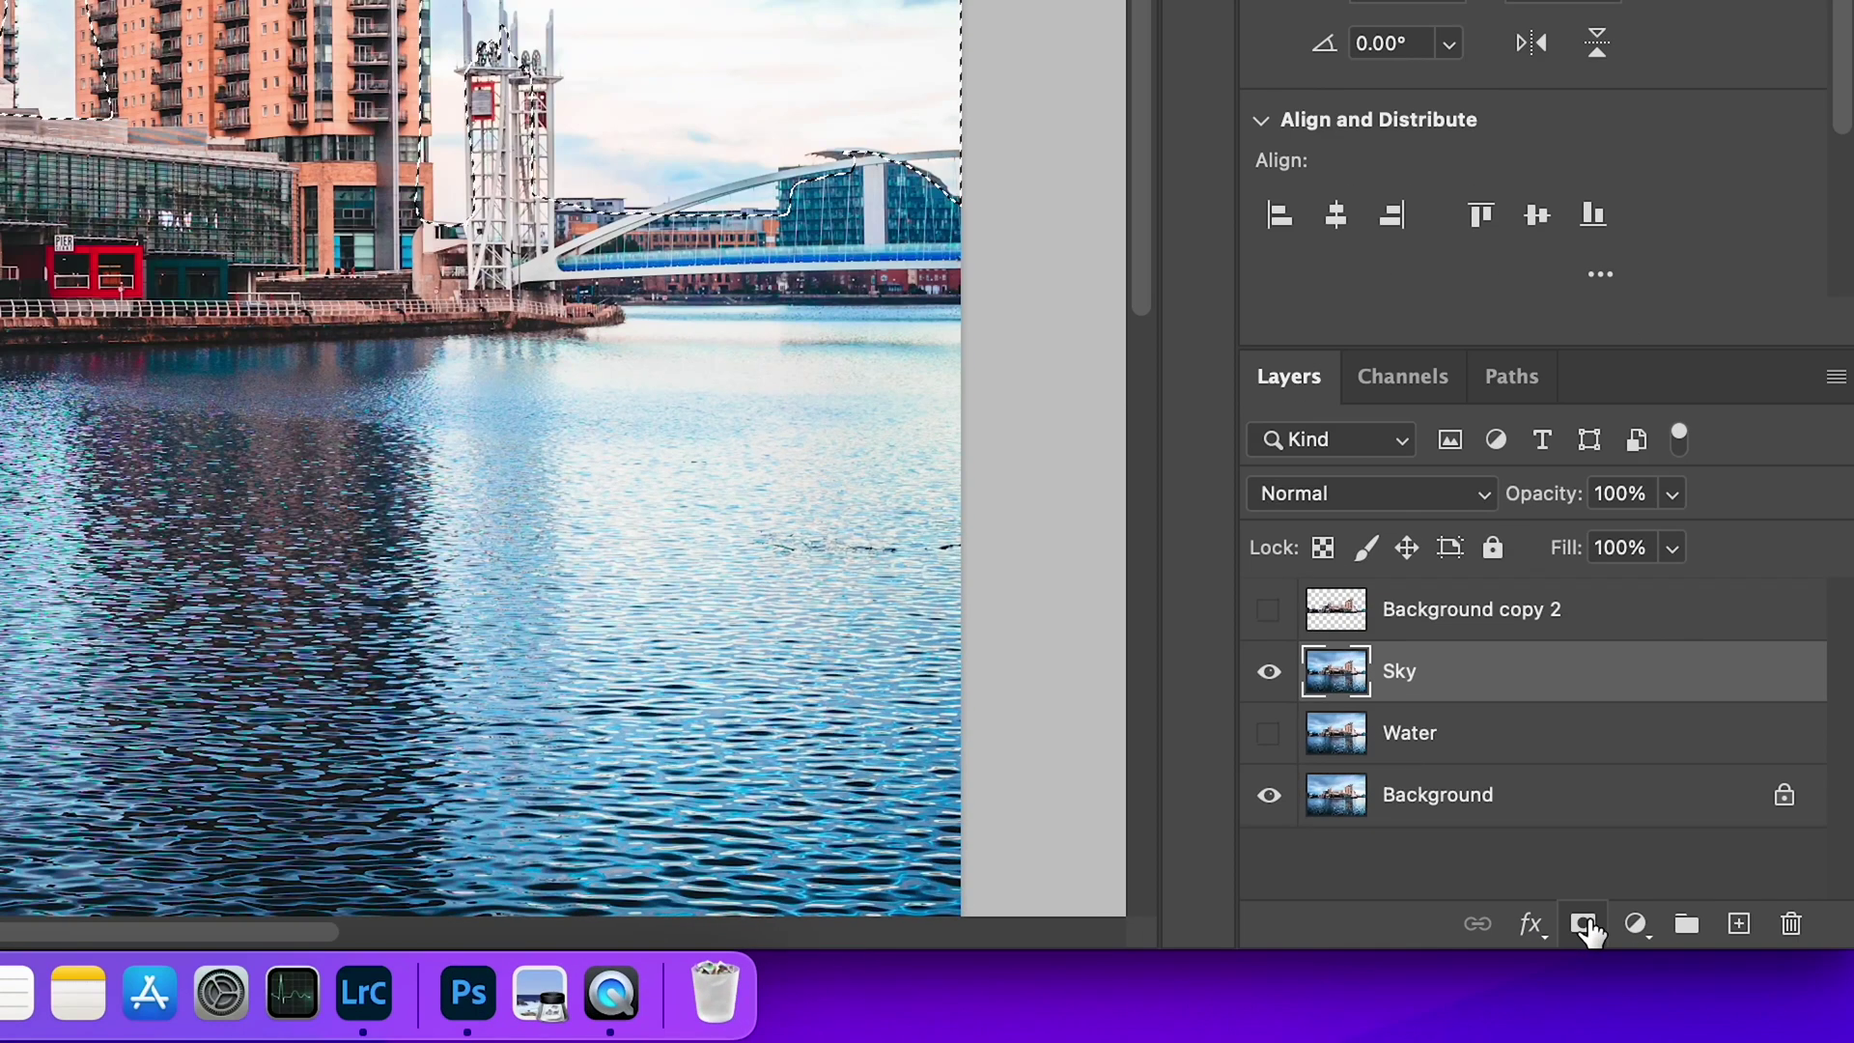
# Mask the Sky layer to the sky selection and convert it to a smart object.
pyautogui.click(1584, 925)
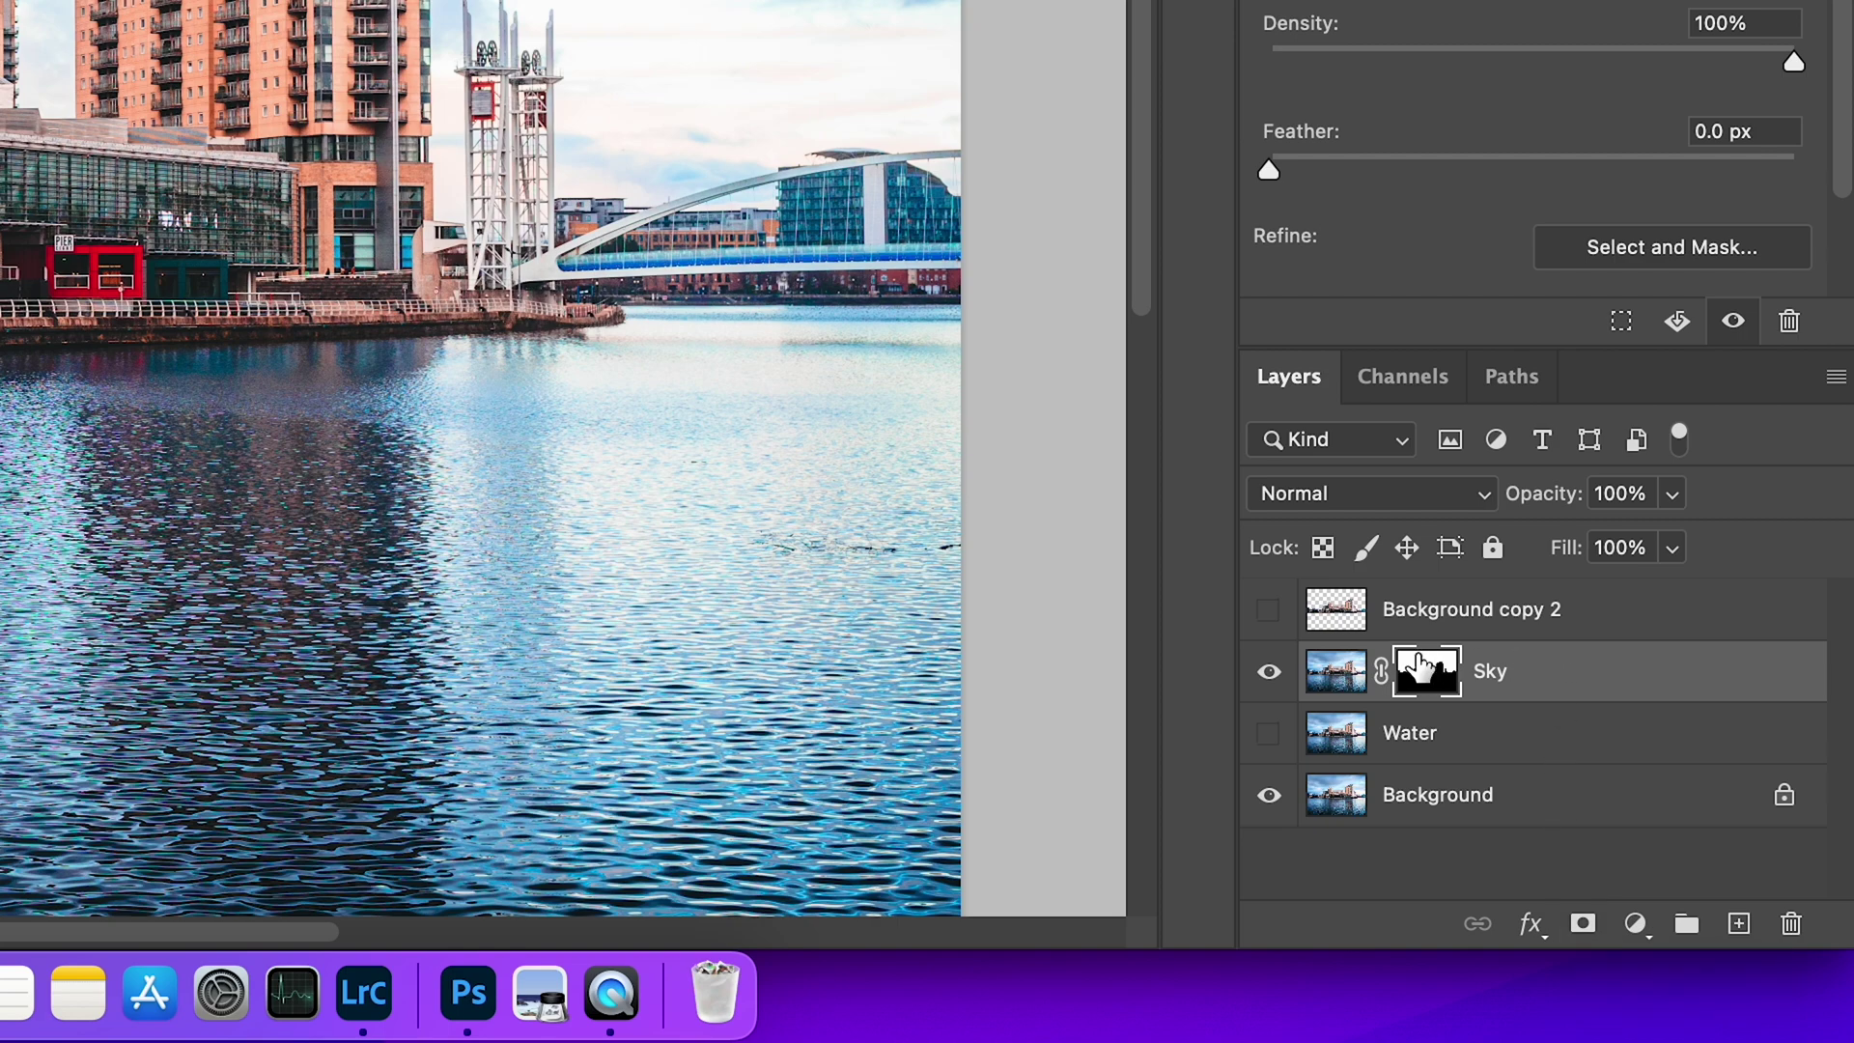
pyautogui.click(1335, 673)
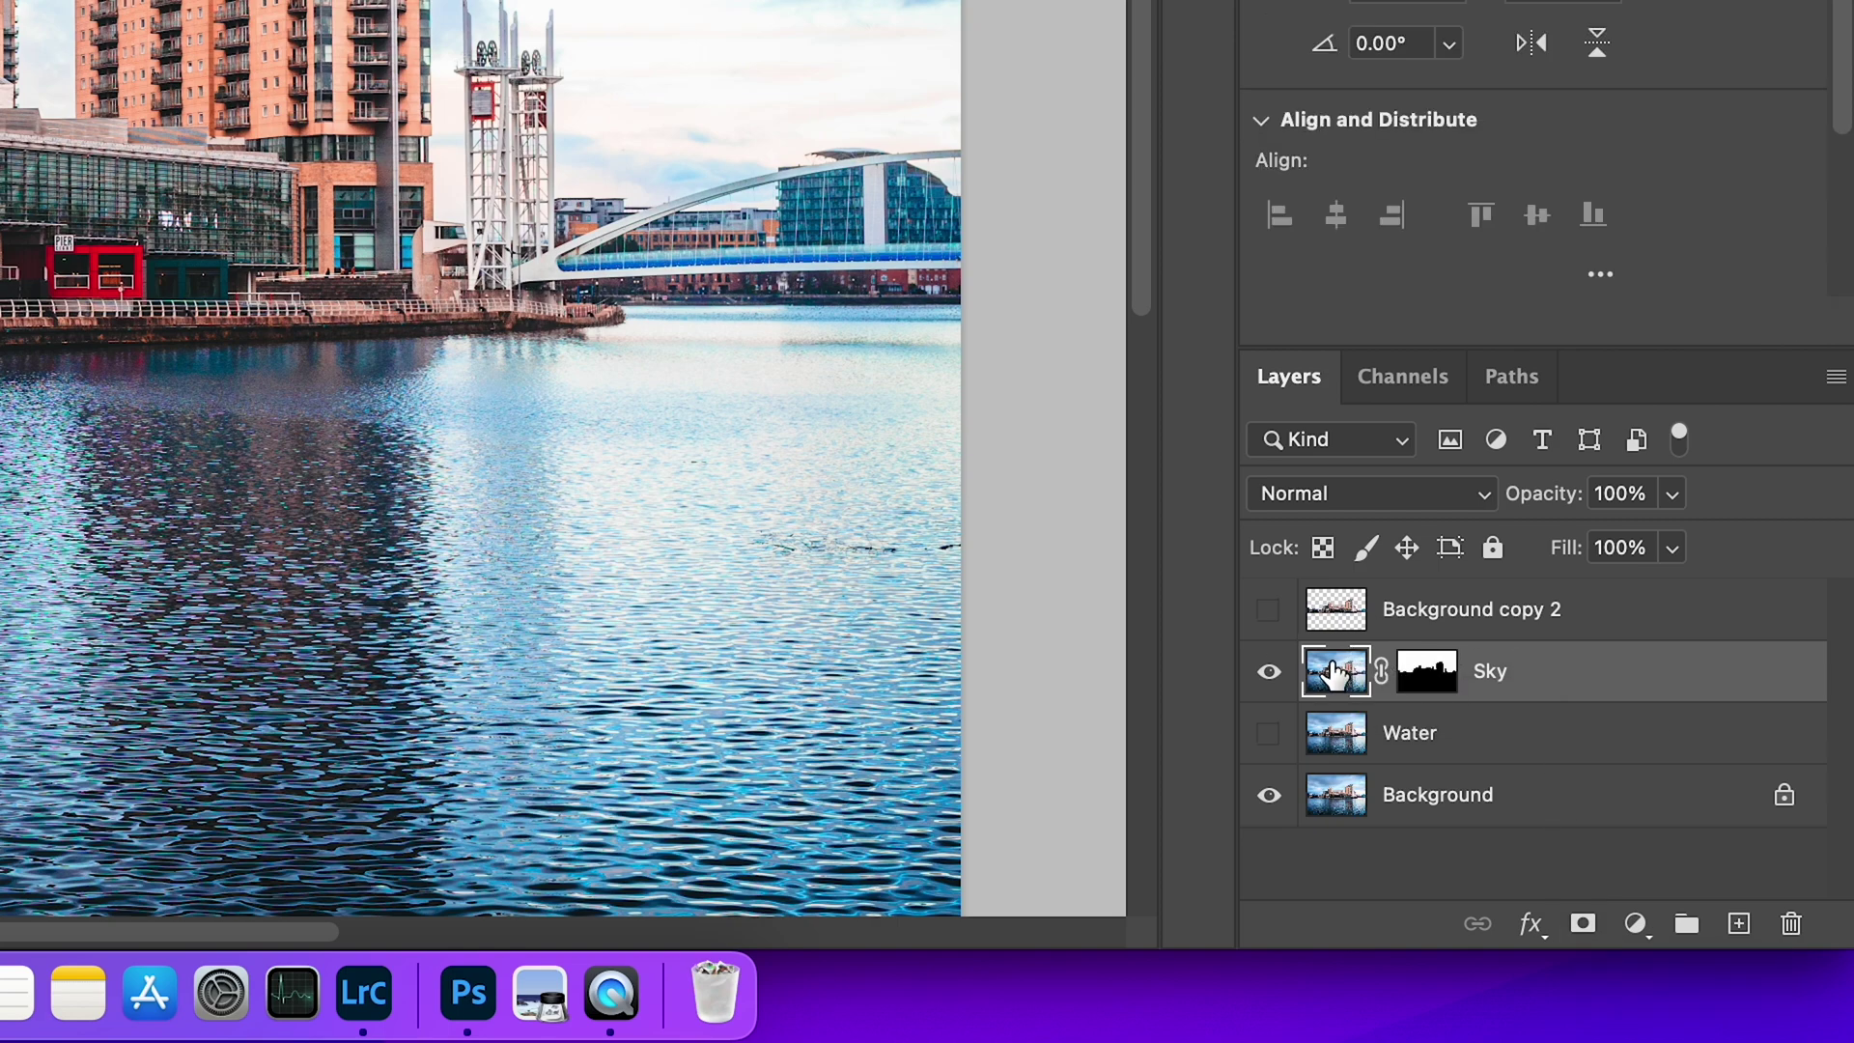
pyautogui.rightClick(1631, 676)
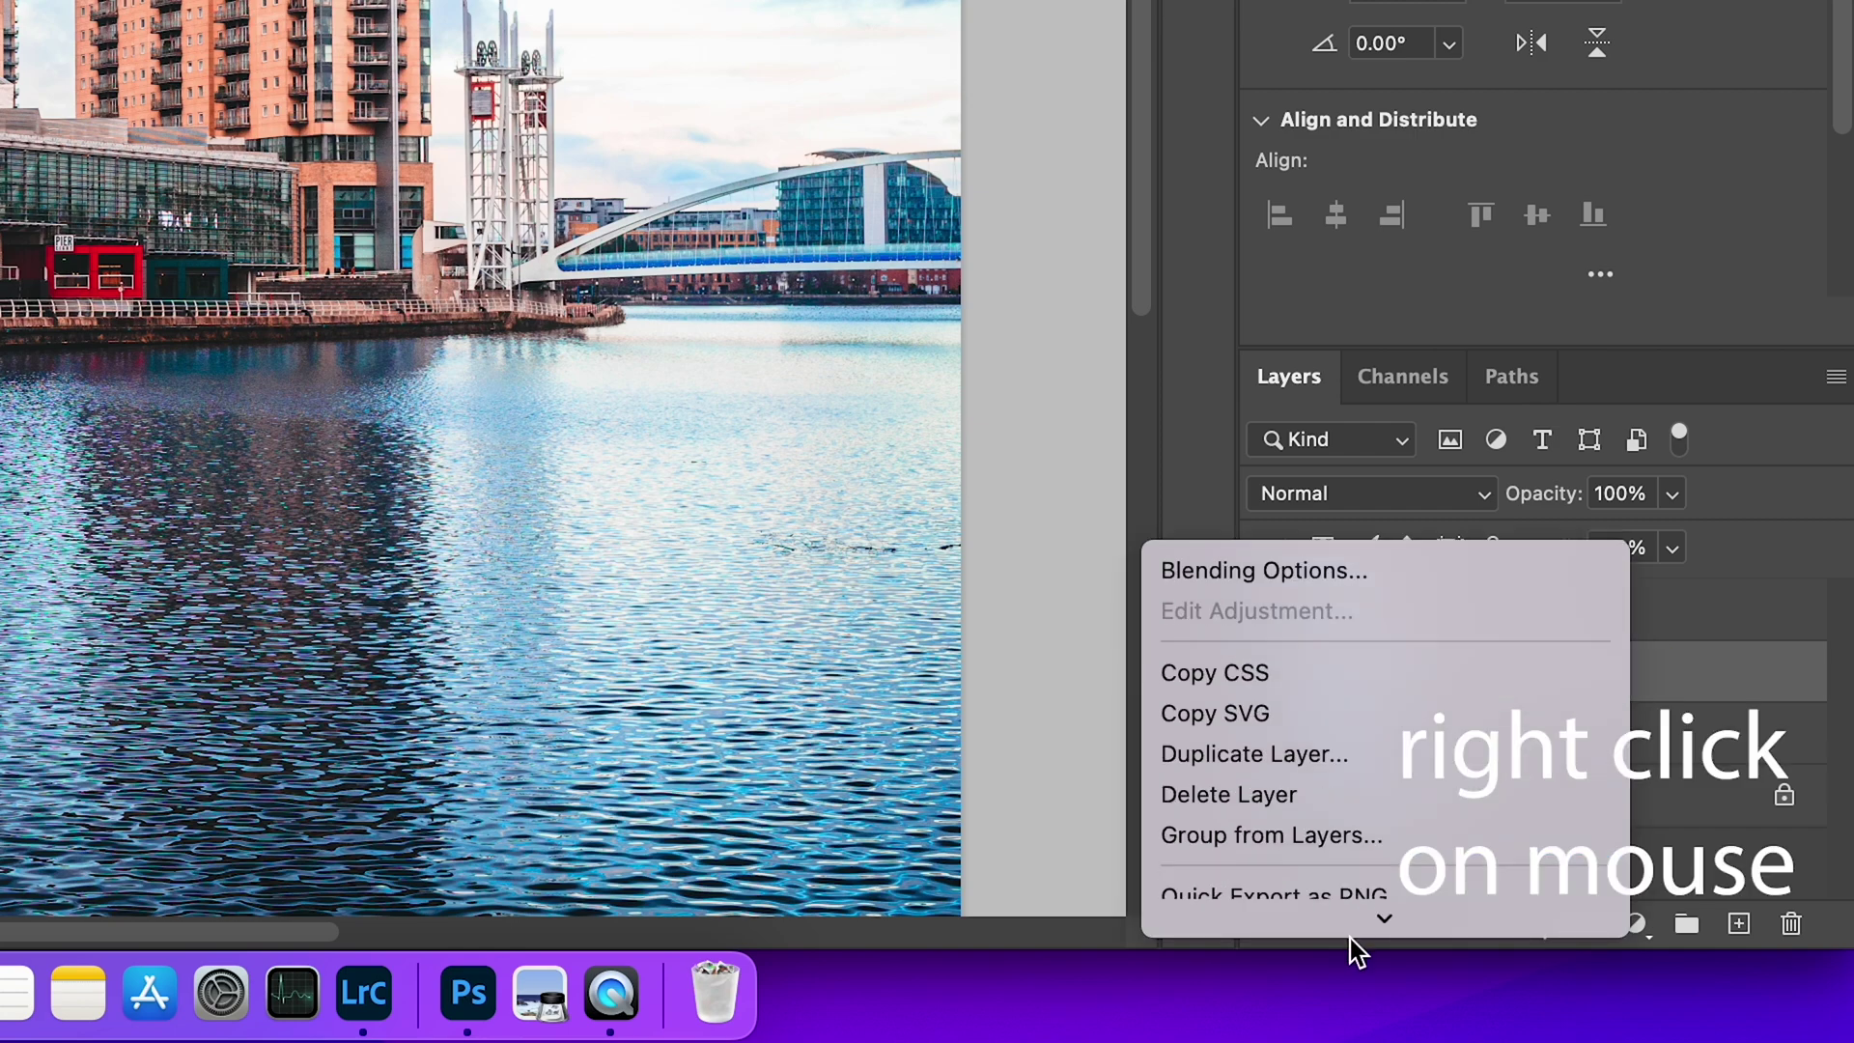
pyautogui.moveTo(1350, 936)
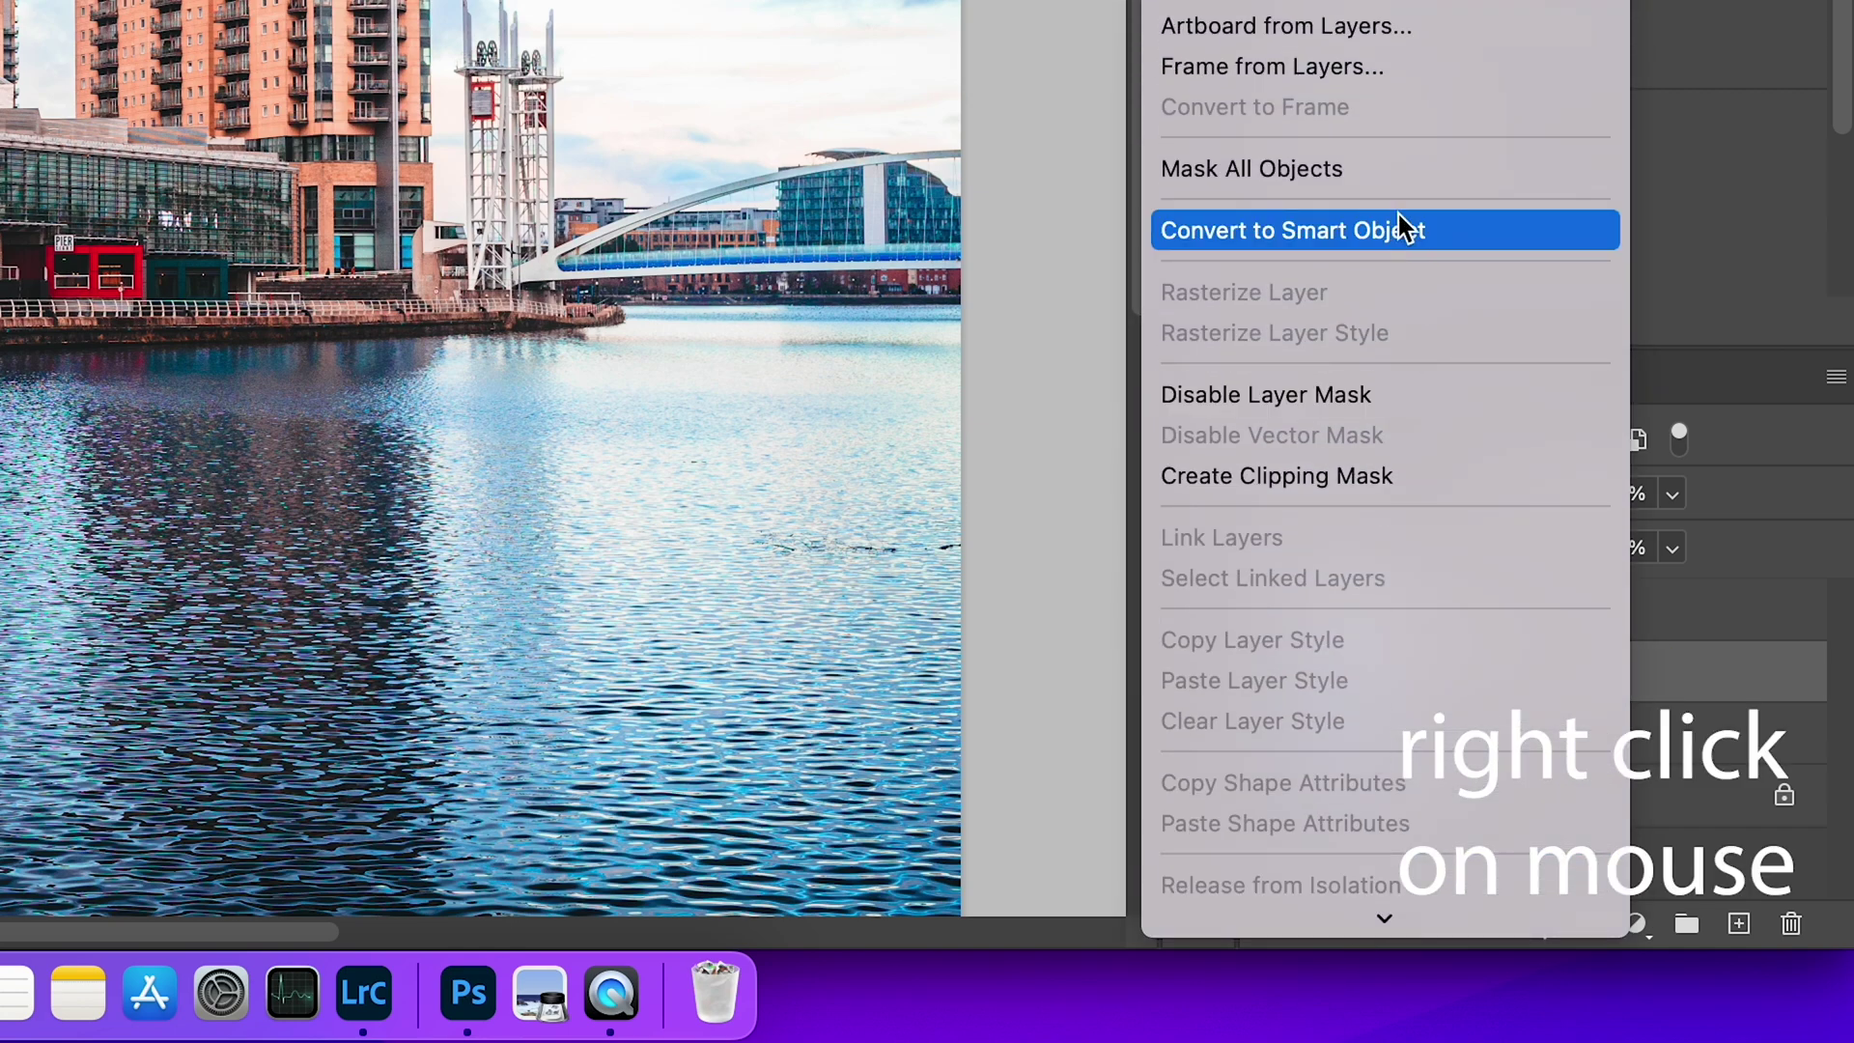
pyautogui.click(1388, 230)
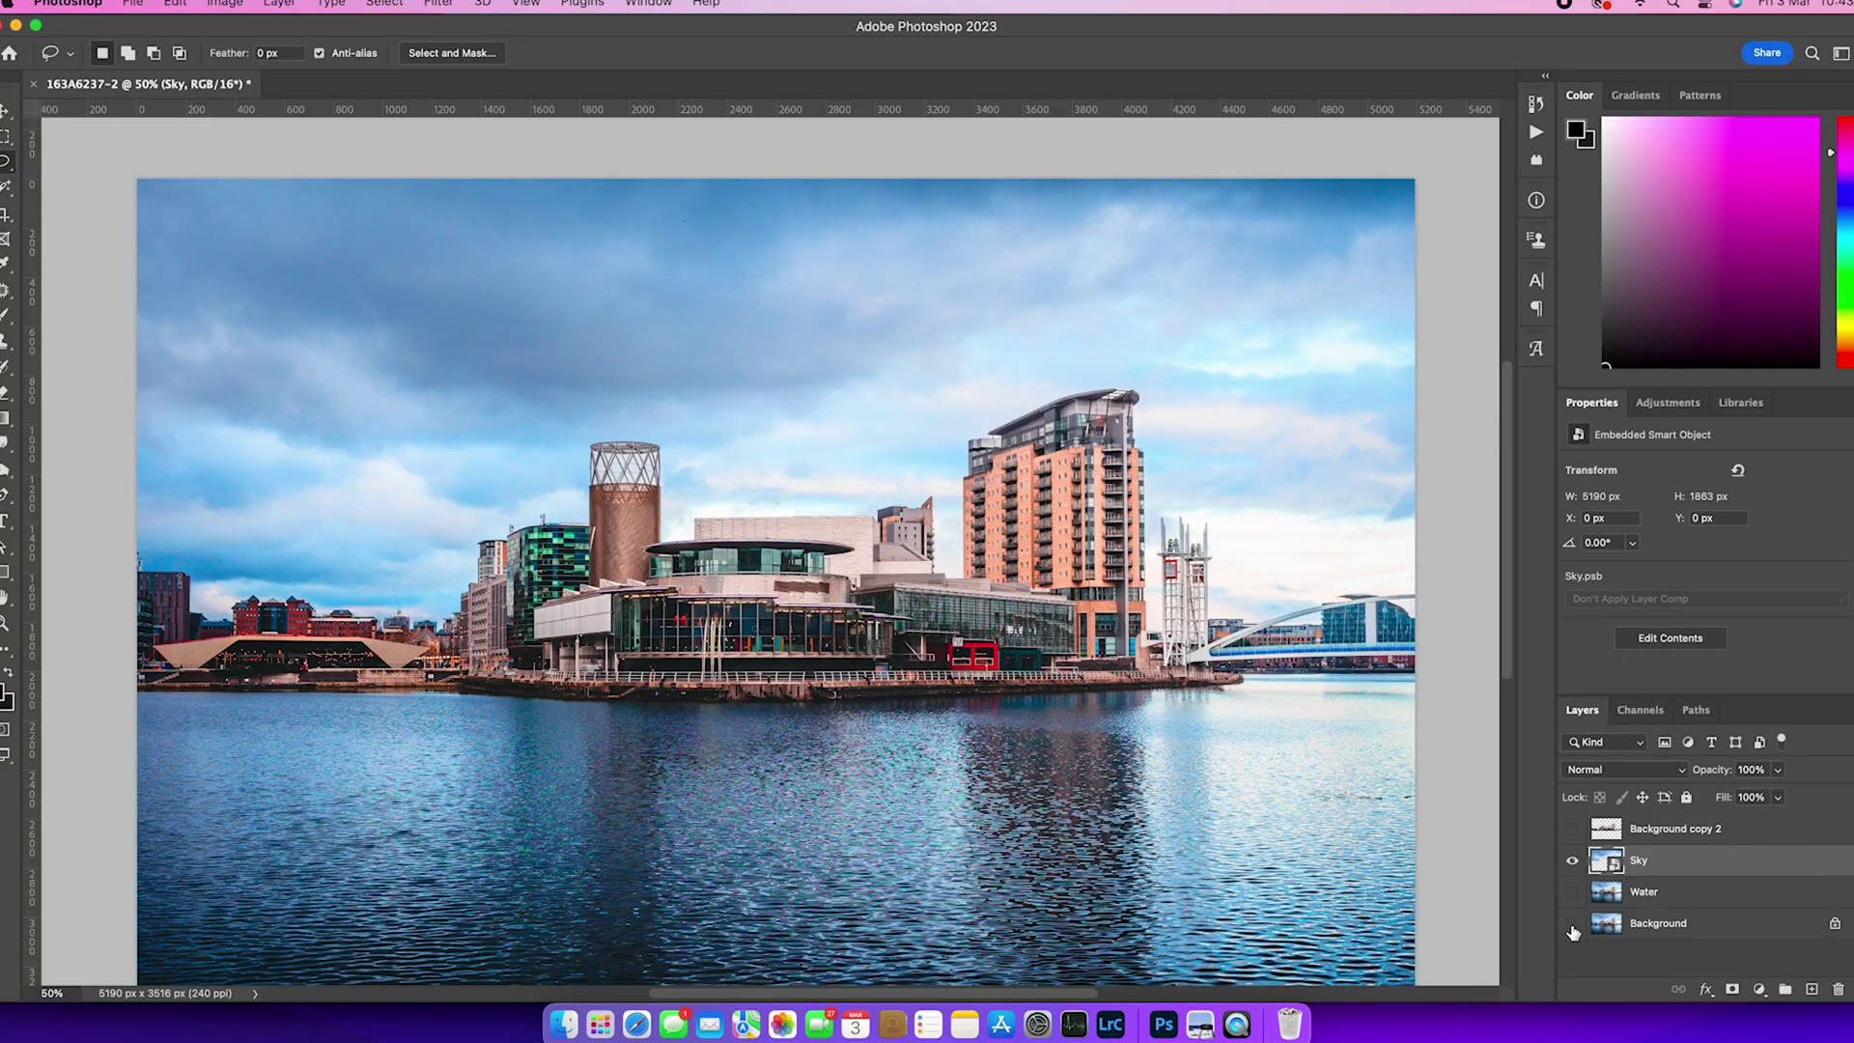
pyautogui.click(1572, 925)
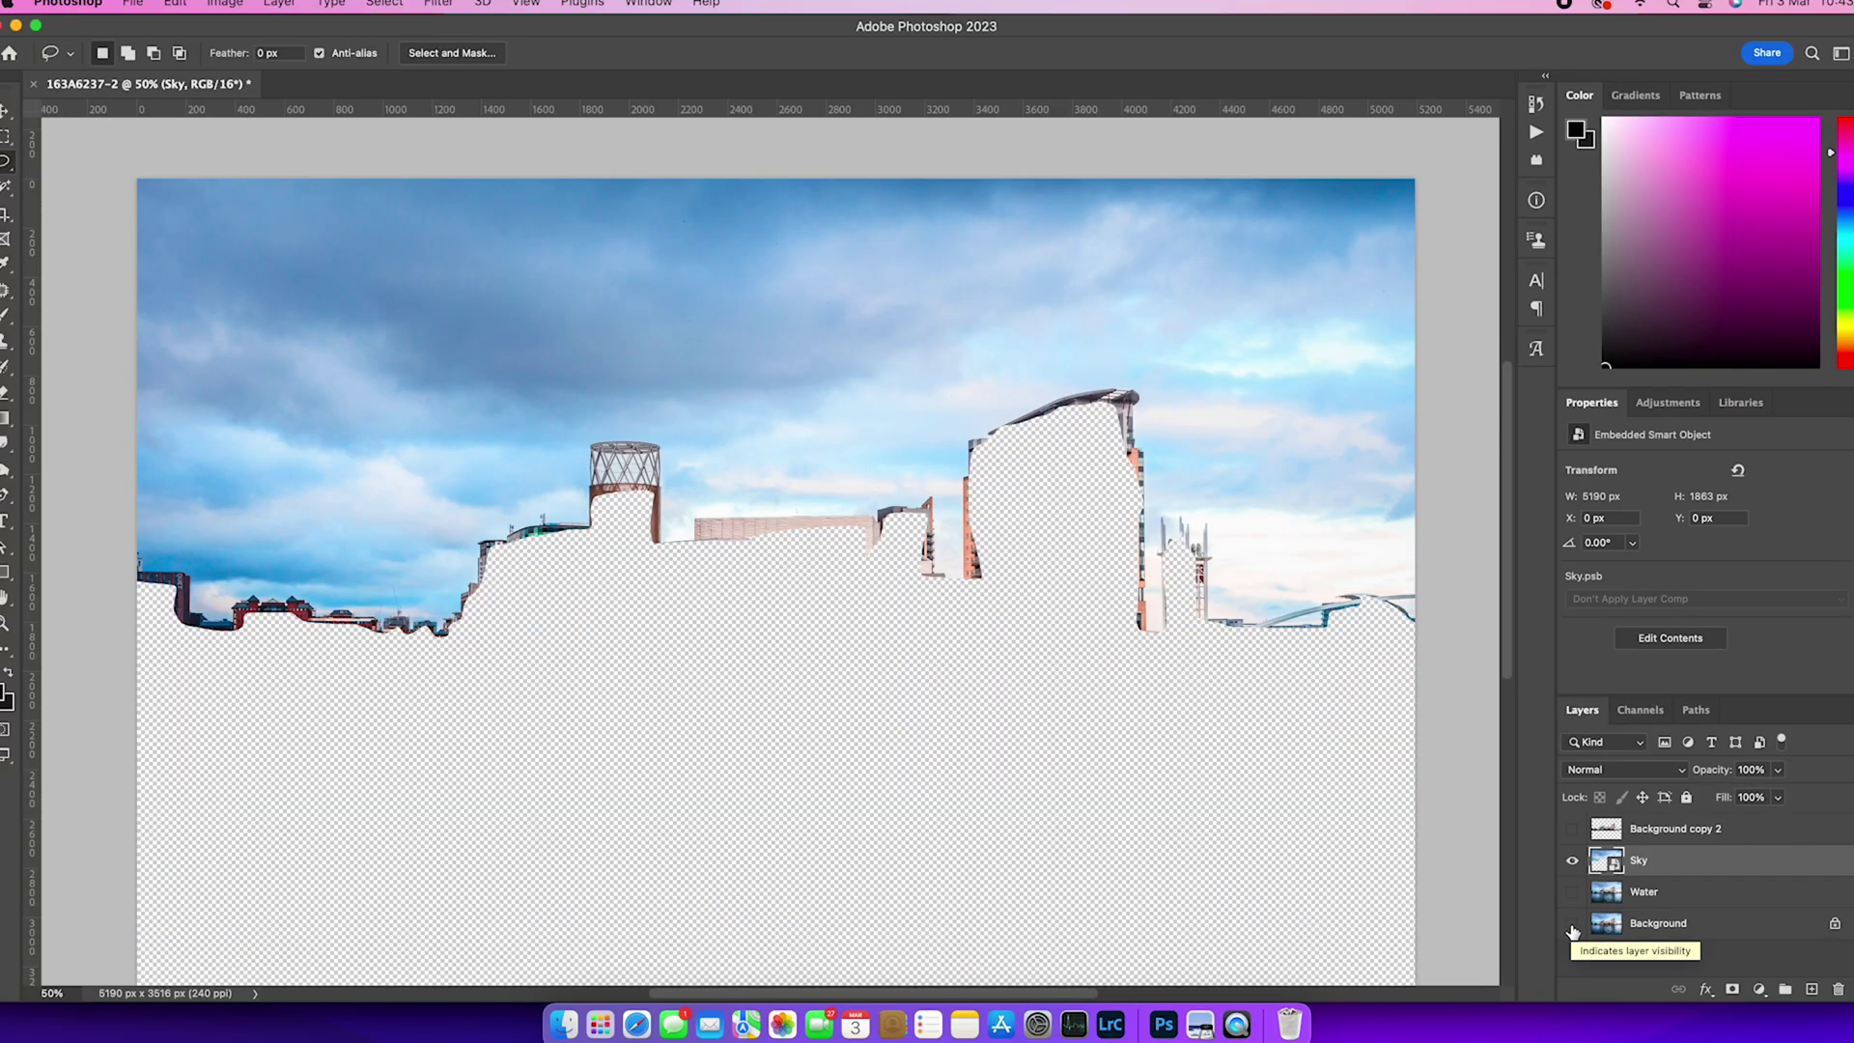
pyautogui.click(1573, 925)
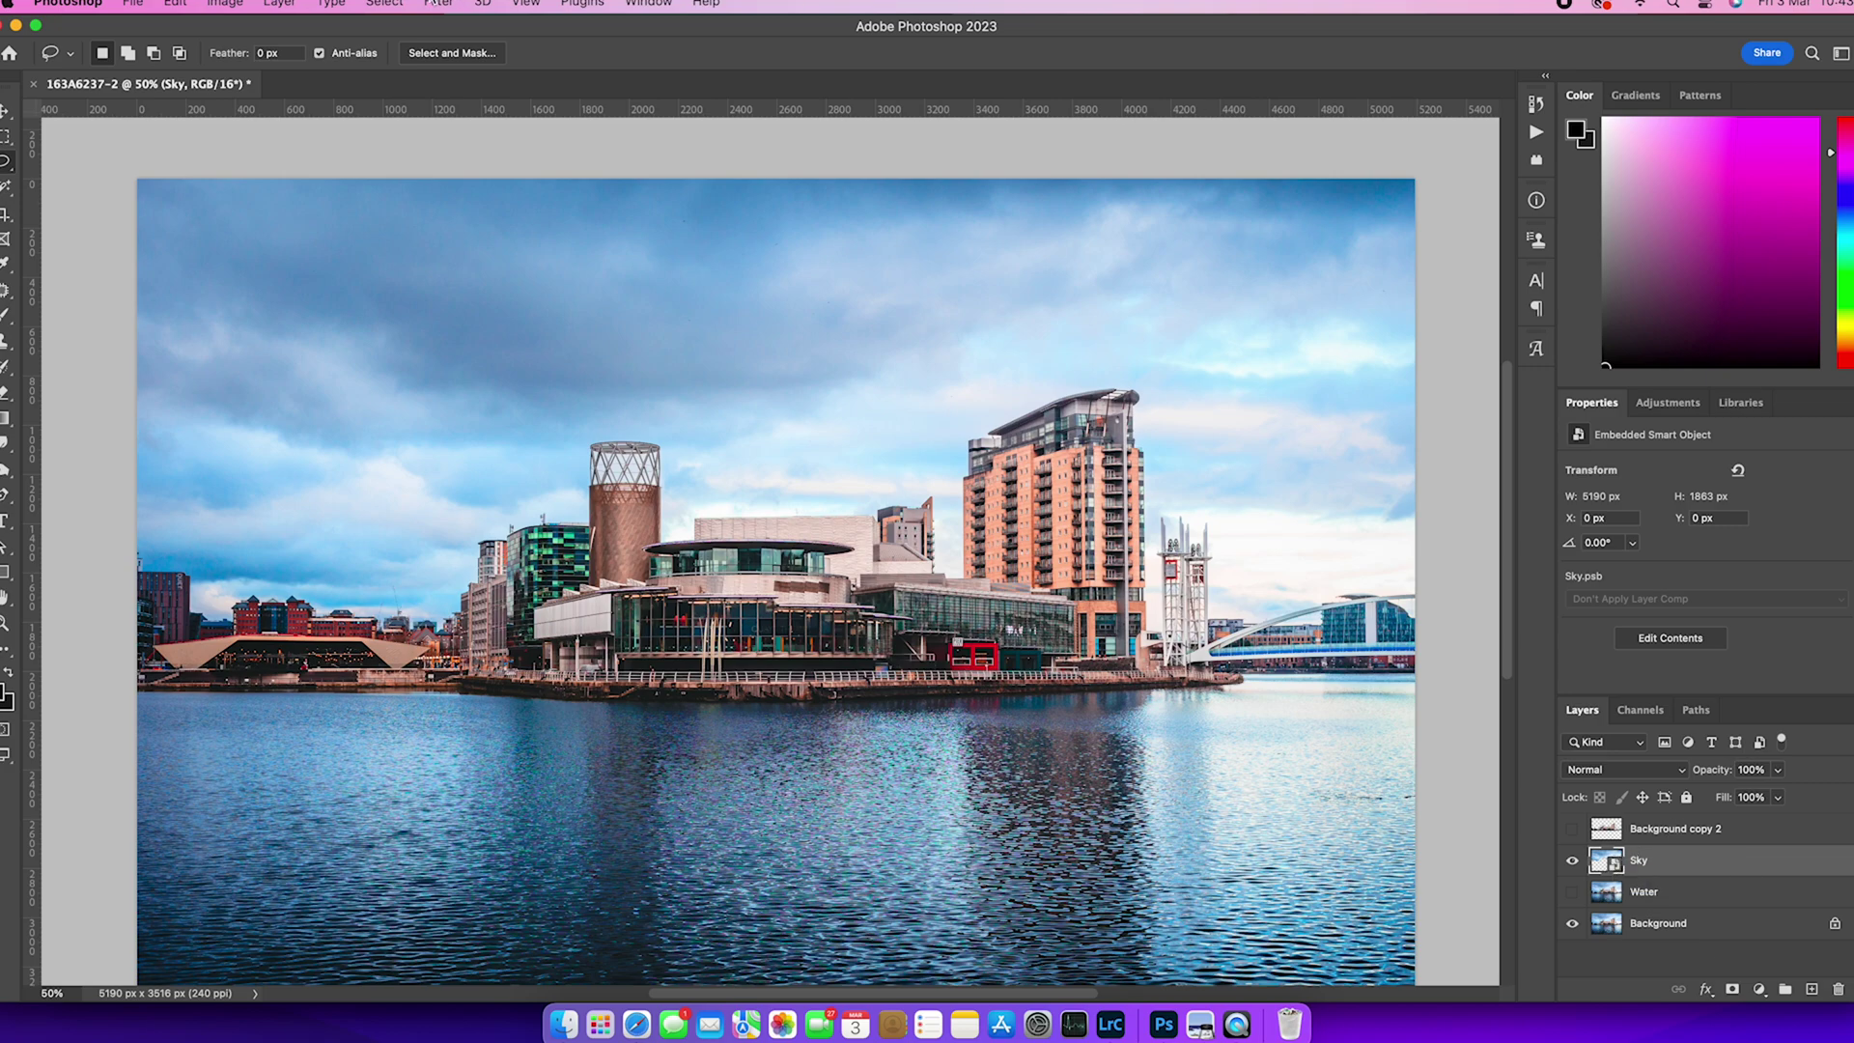
# Apply Motion Blur at -15° angle and 258 px distance to the Sky layer.
pyautogui.click(434, 6)
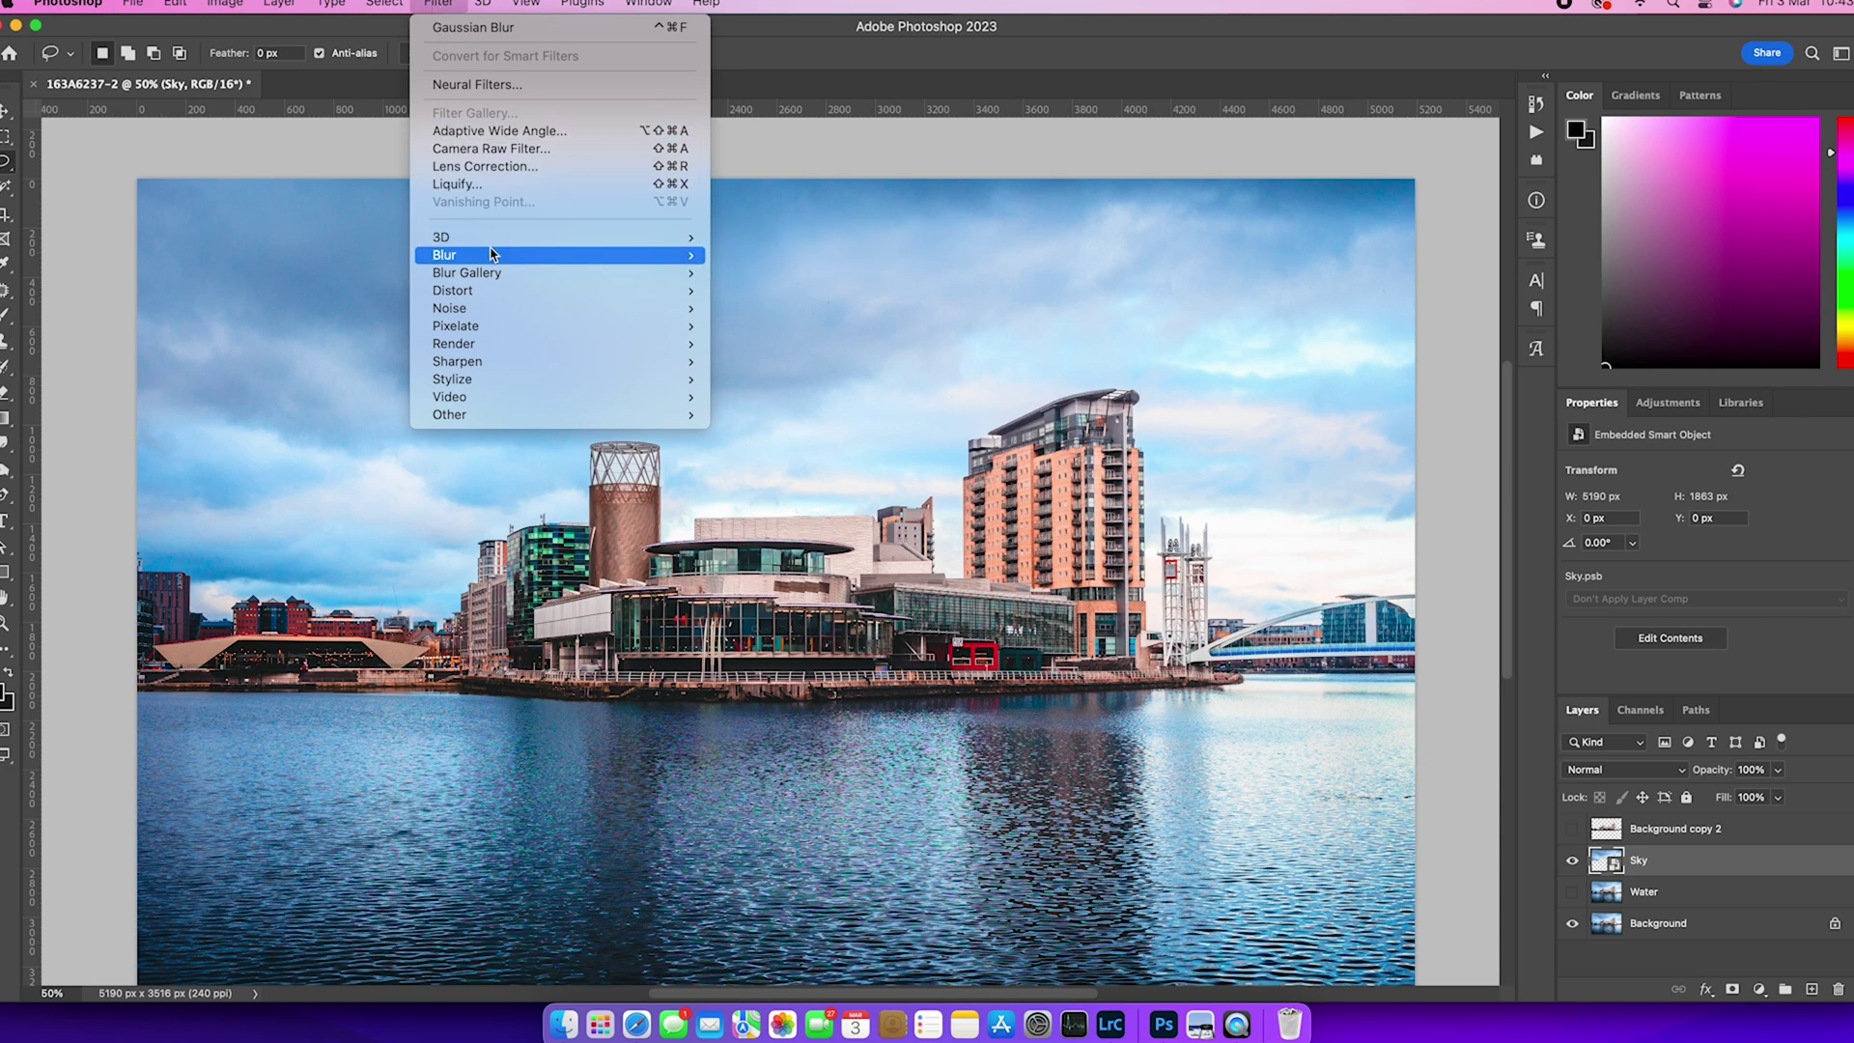
pyautogui.moveTo(489, 259)
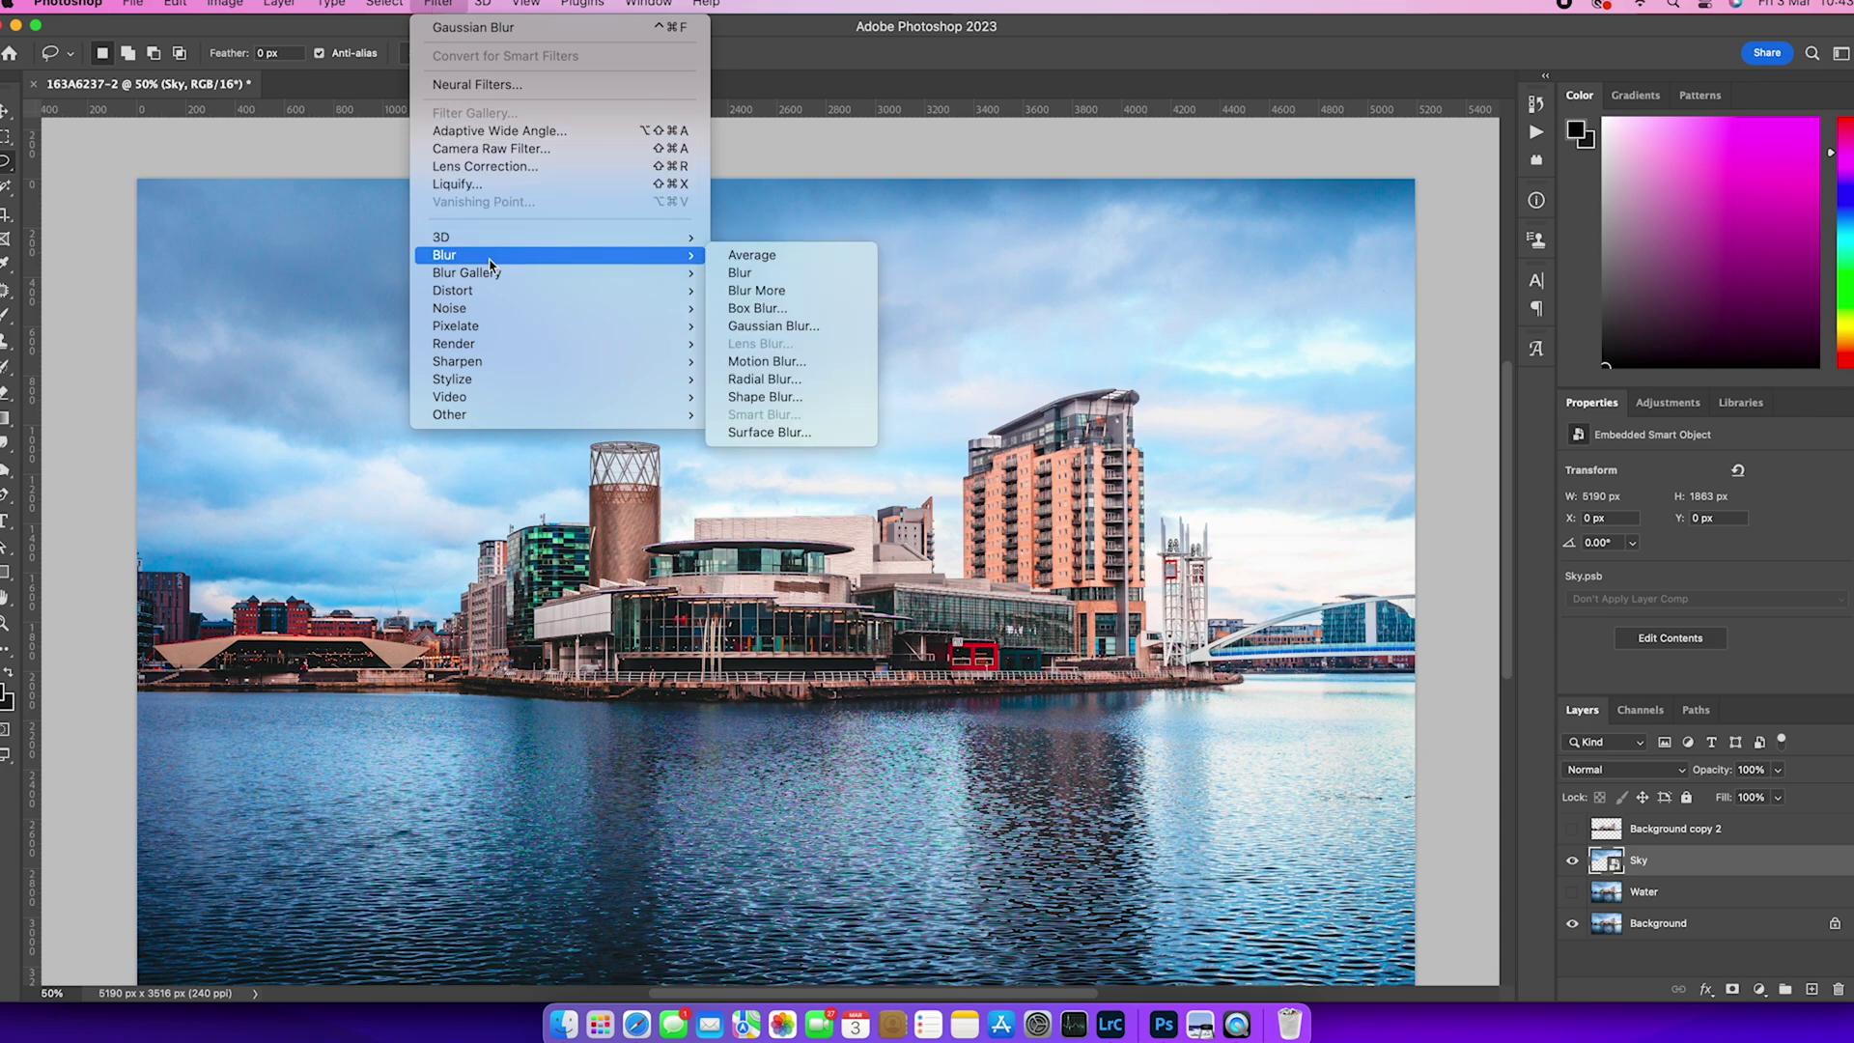
pyautogui.click(784, 362)
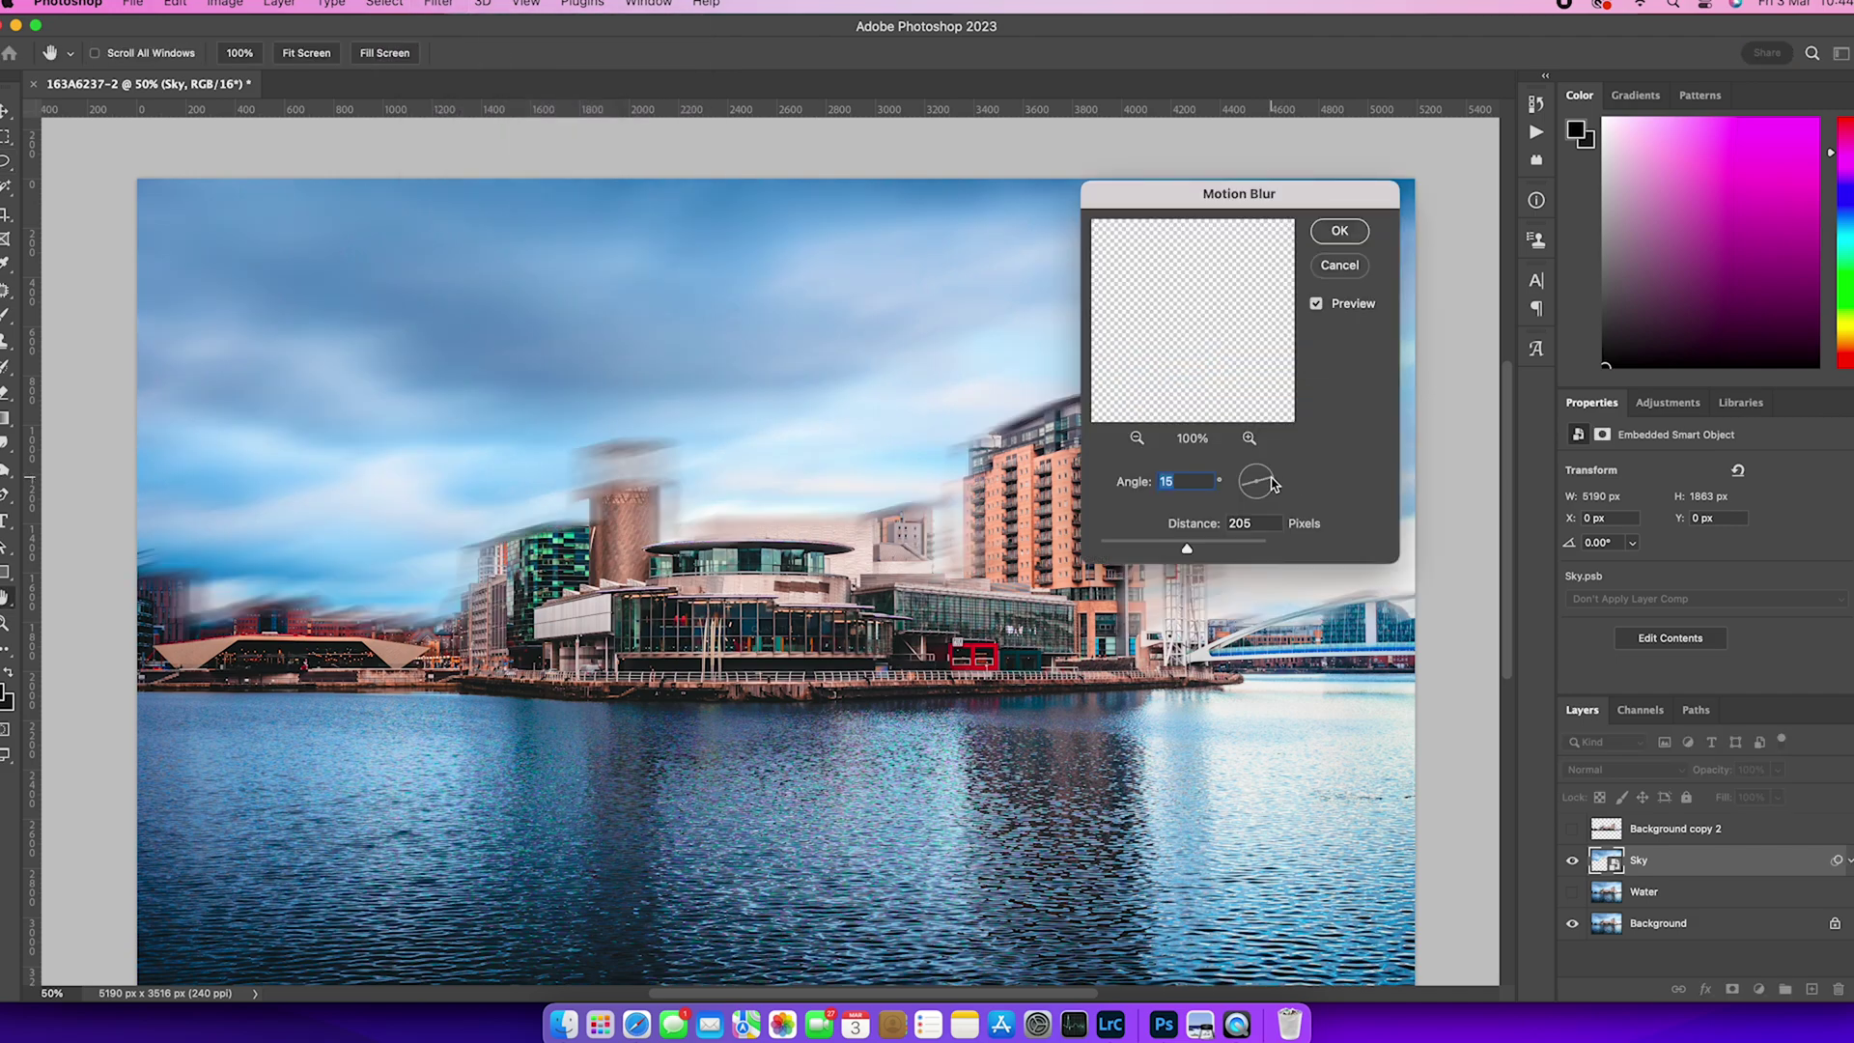
pyautogui.moveTo(1272, 483); pyautogui.dragTo(1272, 490)
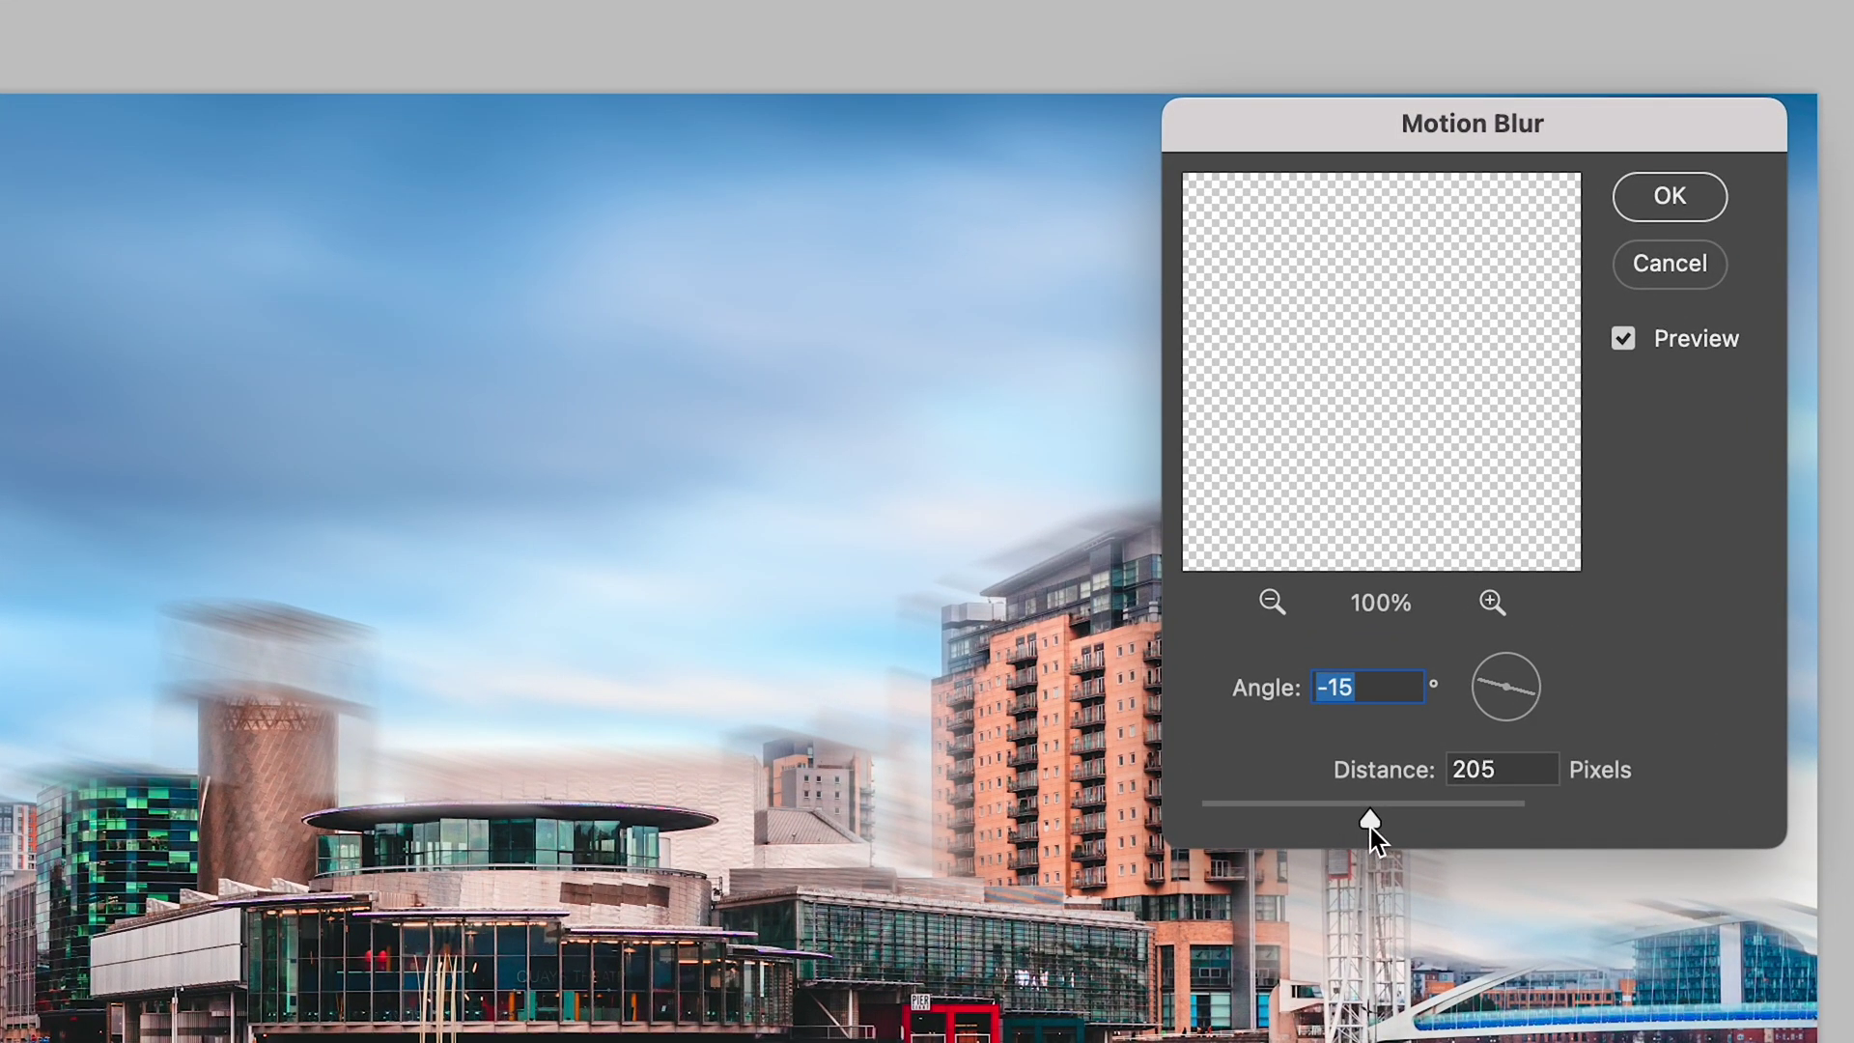
pyautogui.moveTo(1369, 826)
pyautogui.mouseDown()
pyautogui.moveTo(1387, 826)
pyautogui.moveTo(1202, 813)
pyautogui.moveTo(1400, 821)
pyautogui.mouseUp()
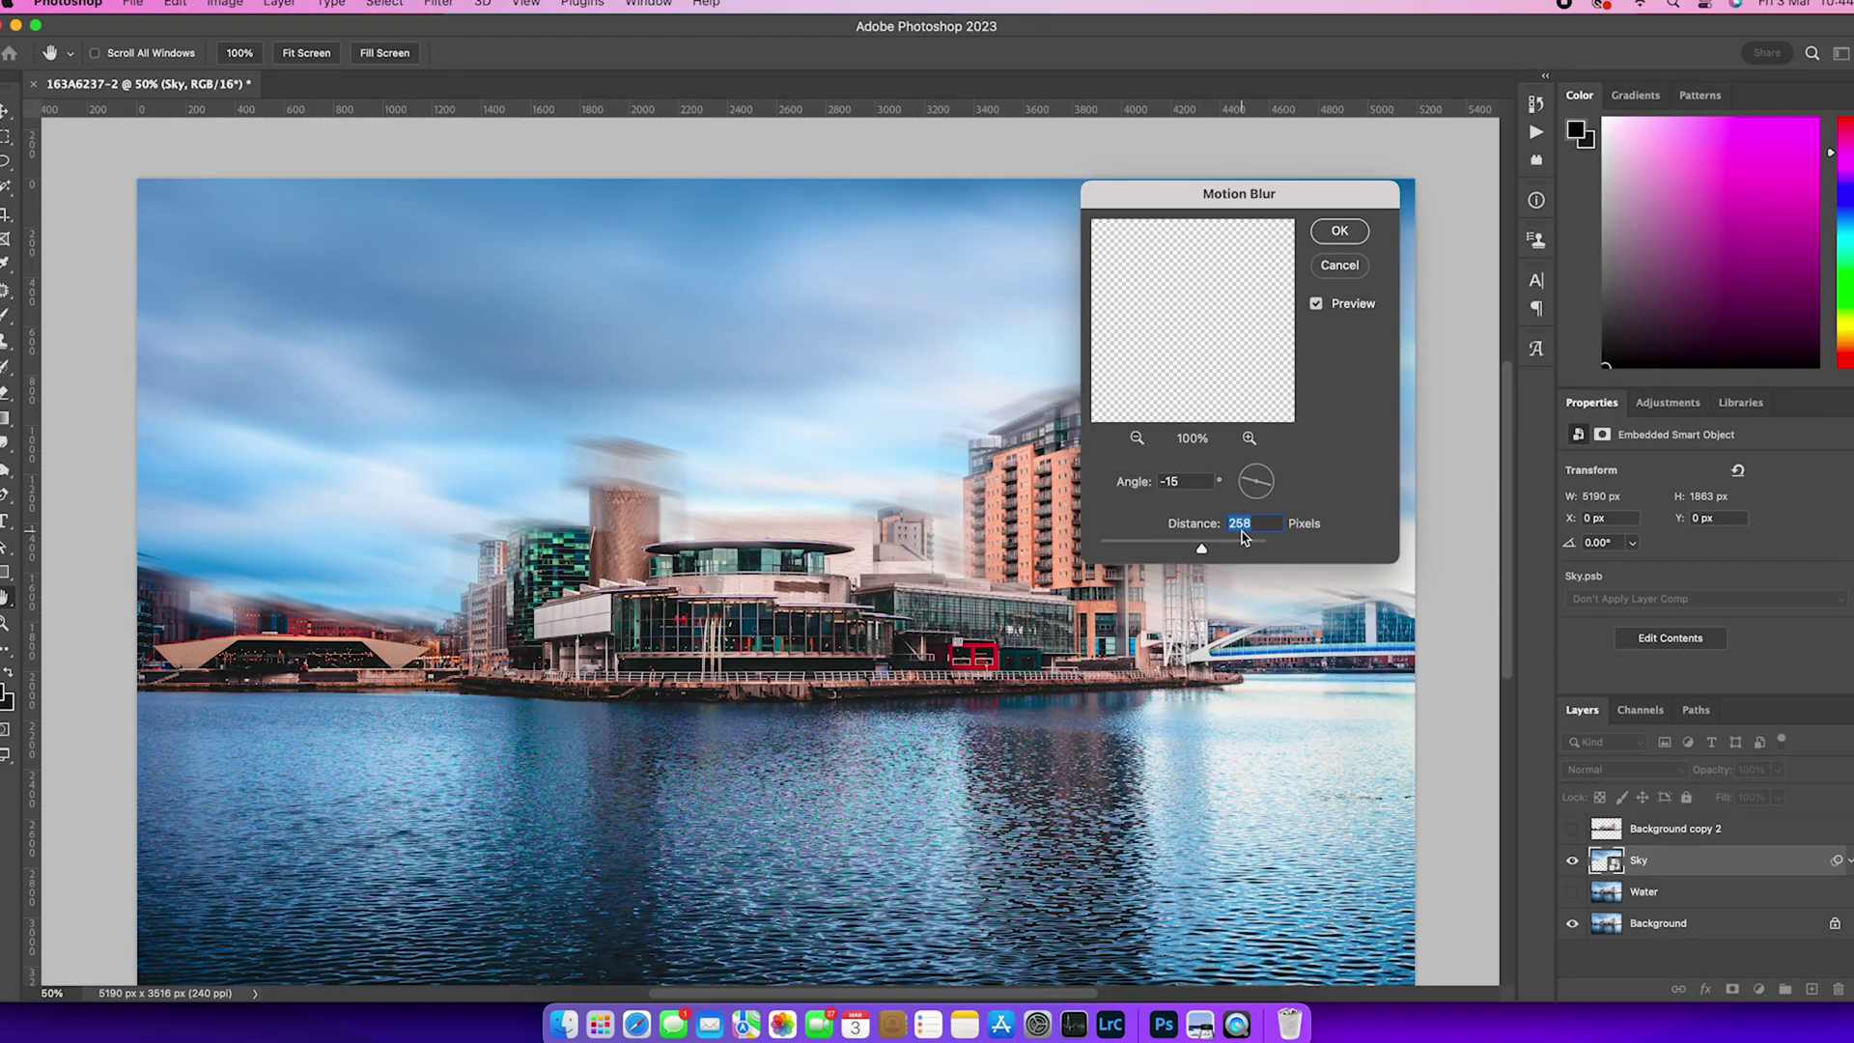
pyautogui.click(1340, 231)
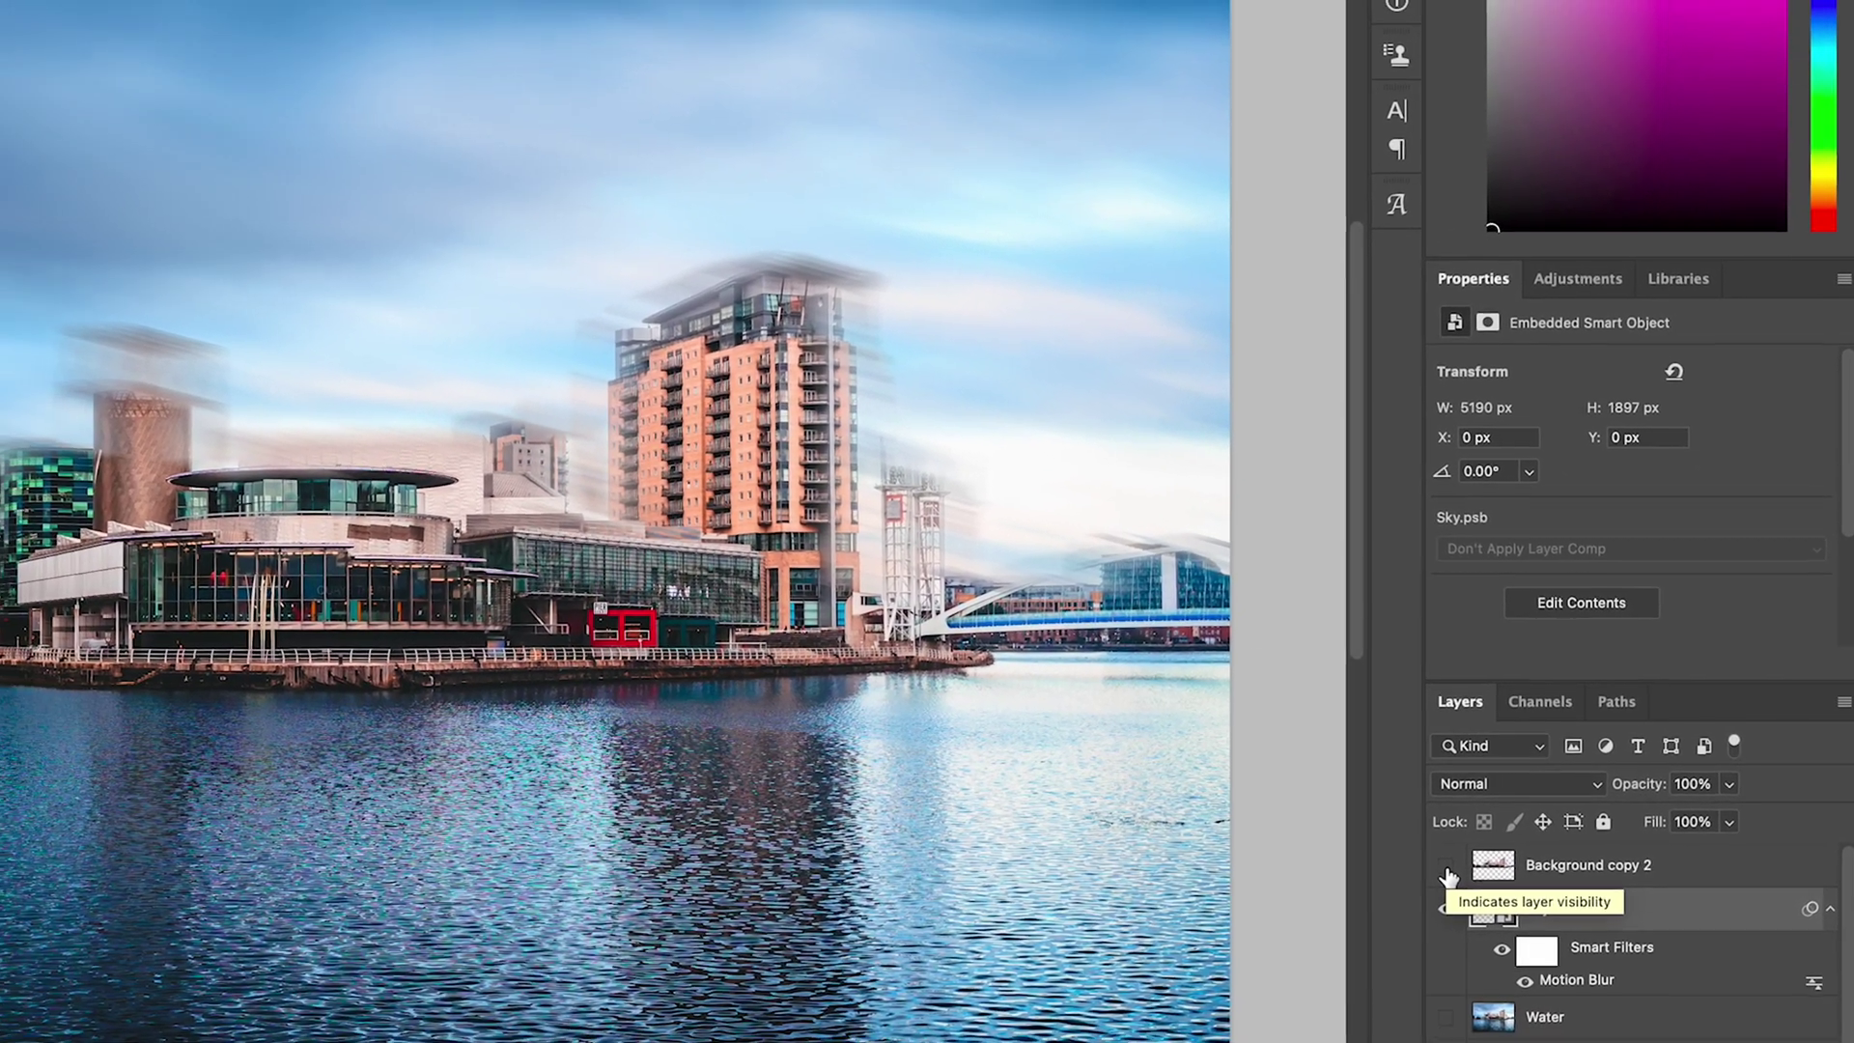
# Show Background copy 2 and invert the Sky filter mask twice to compare the blur.
pyautogui.click(1446, 866)
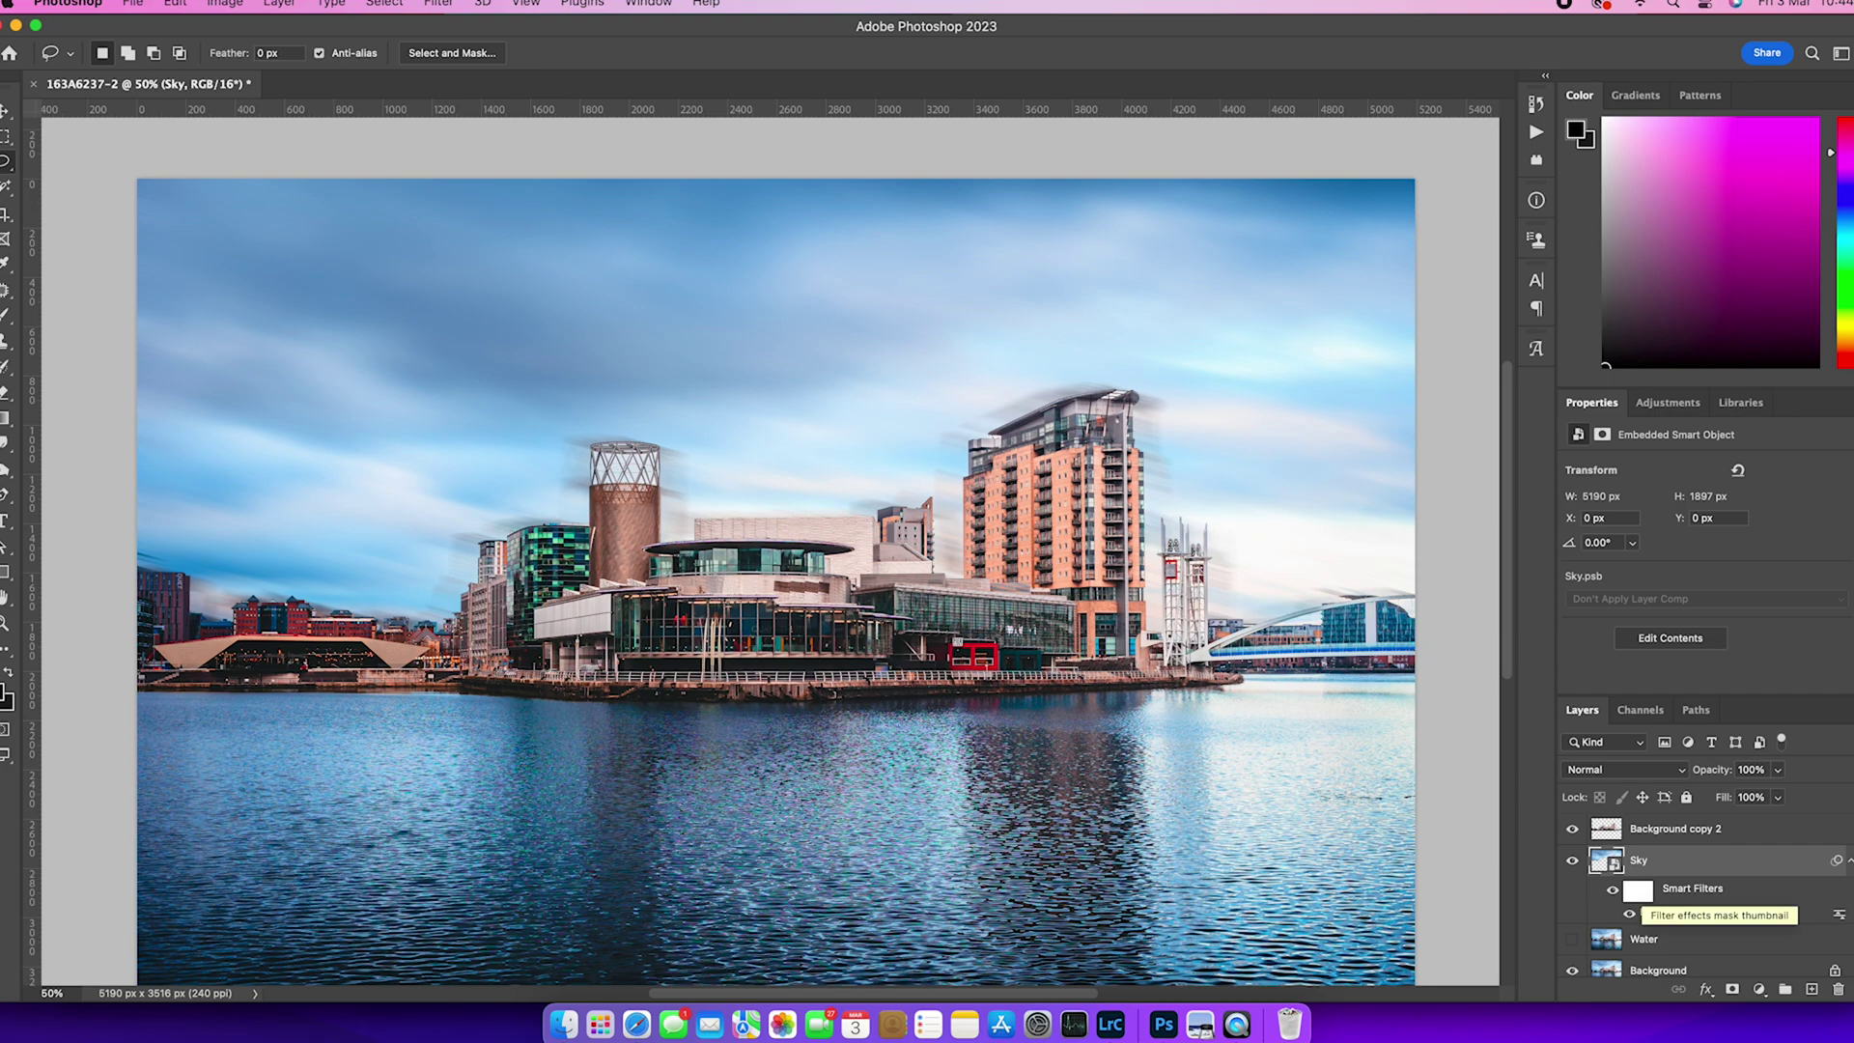
pyautogui.click(1641, 892)
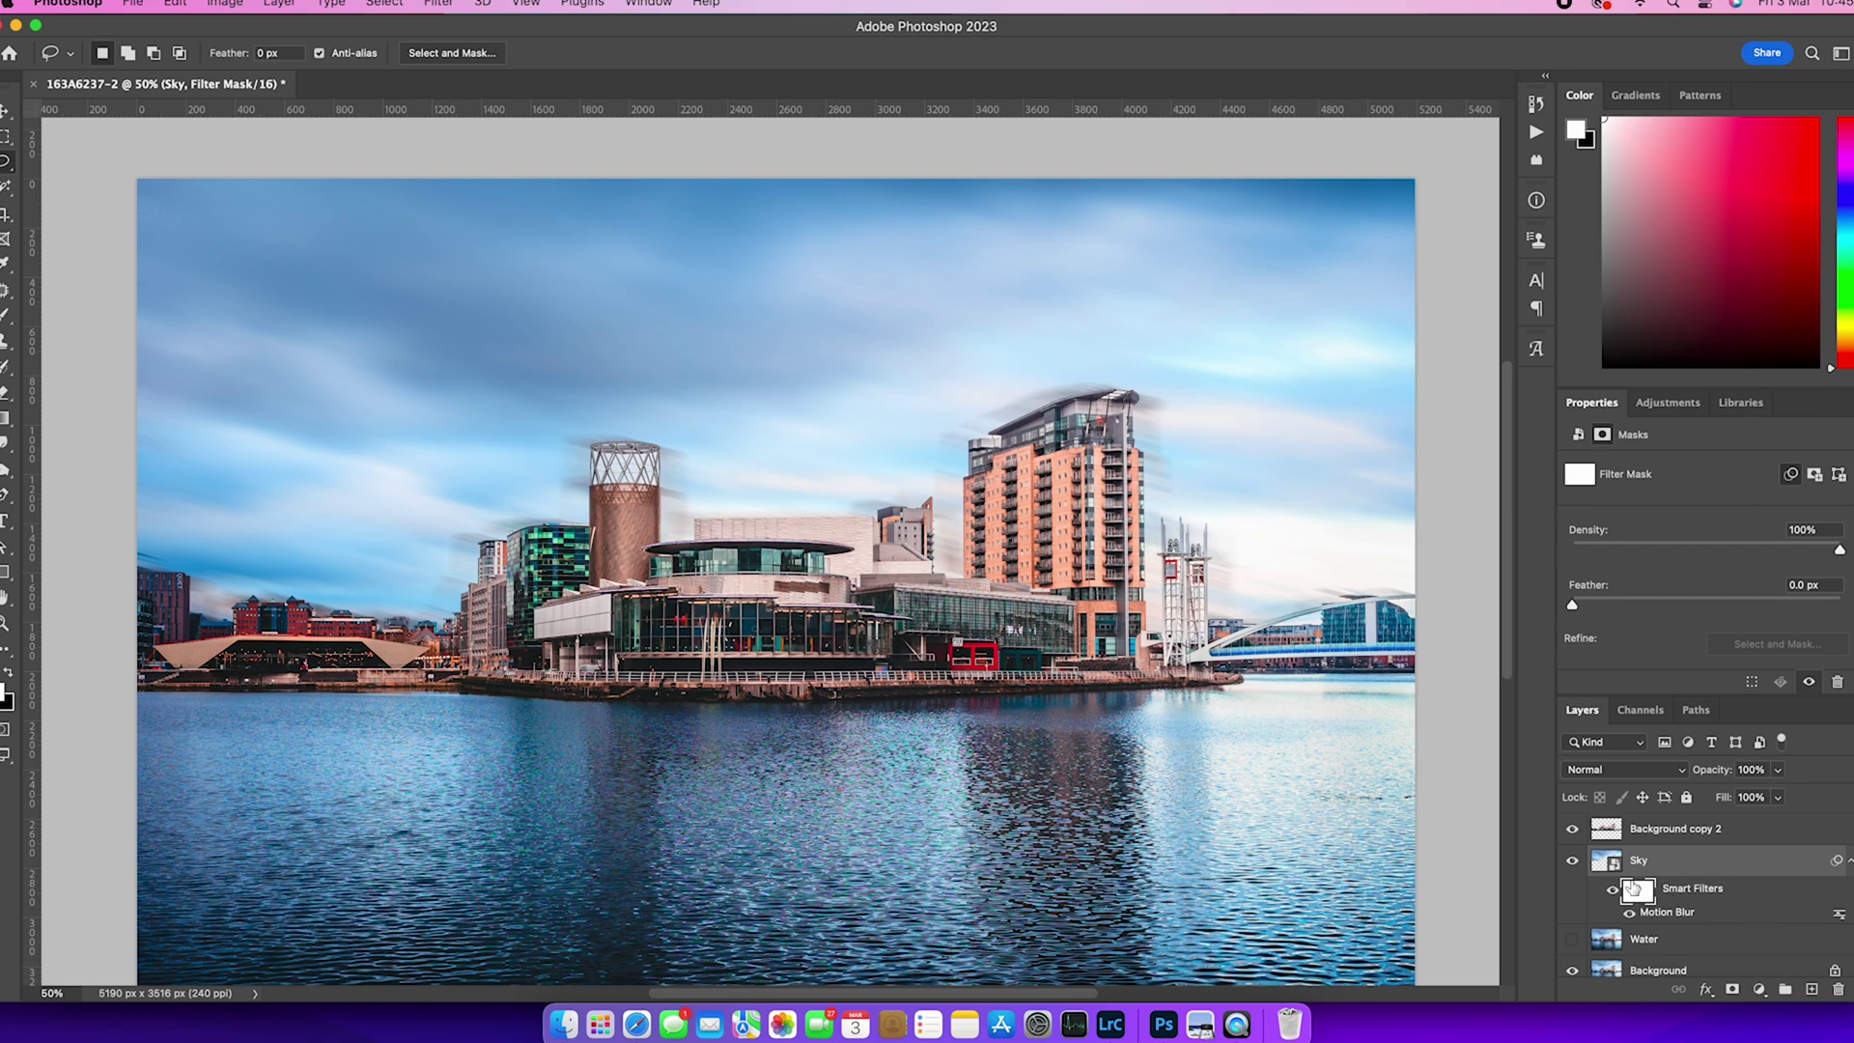
pyautogui.press('super+i')
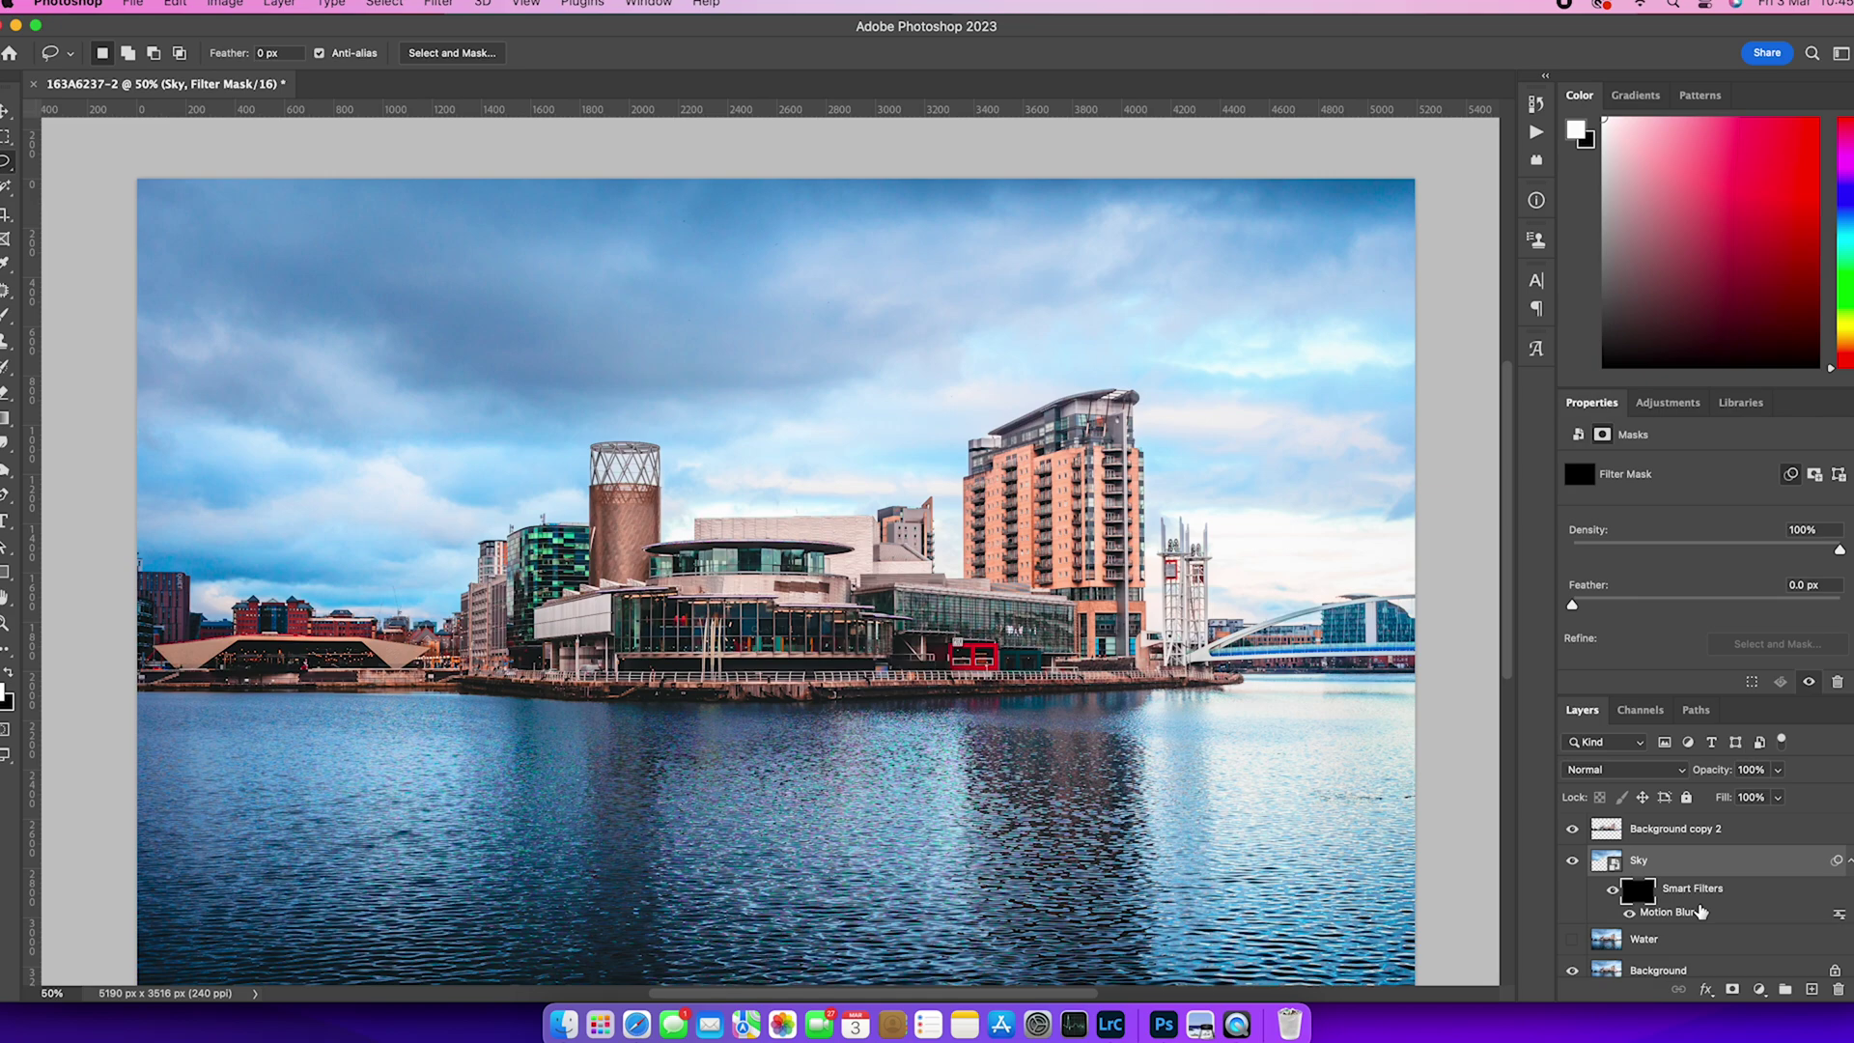
pyautogui.press('super+i')
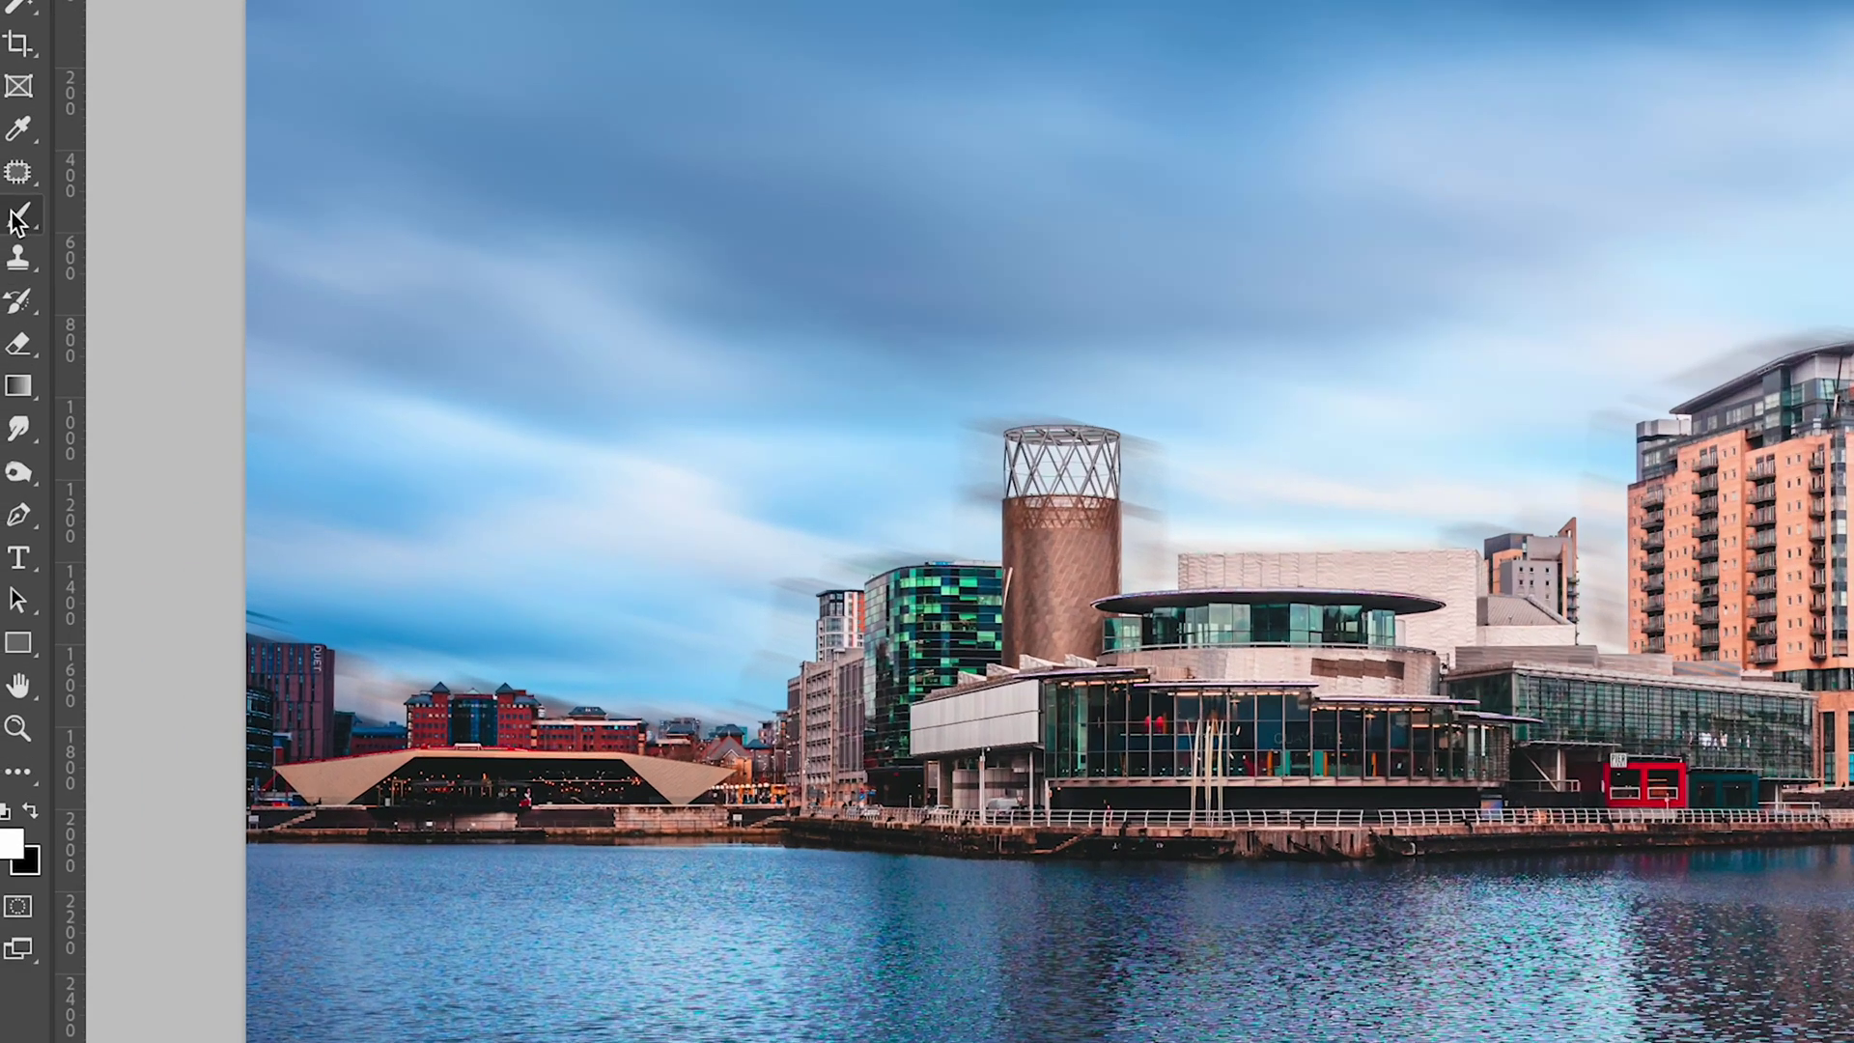
# Set up the Brush with black foreground and an 800 px, 0% hardness soft tip.
pyautogui.press('b')
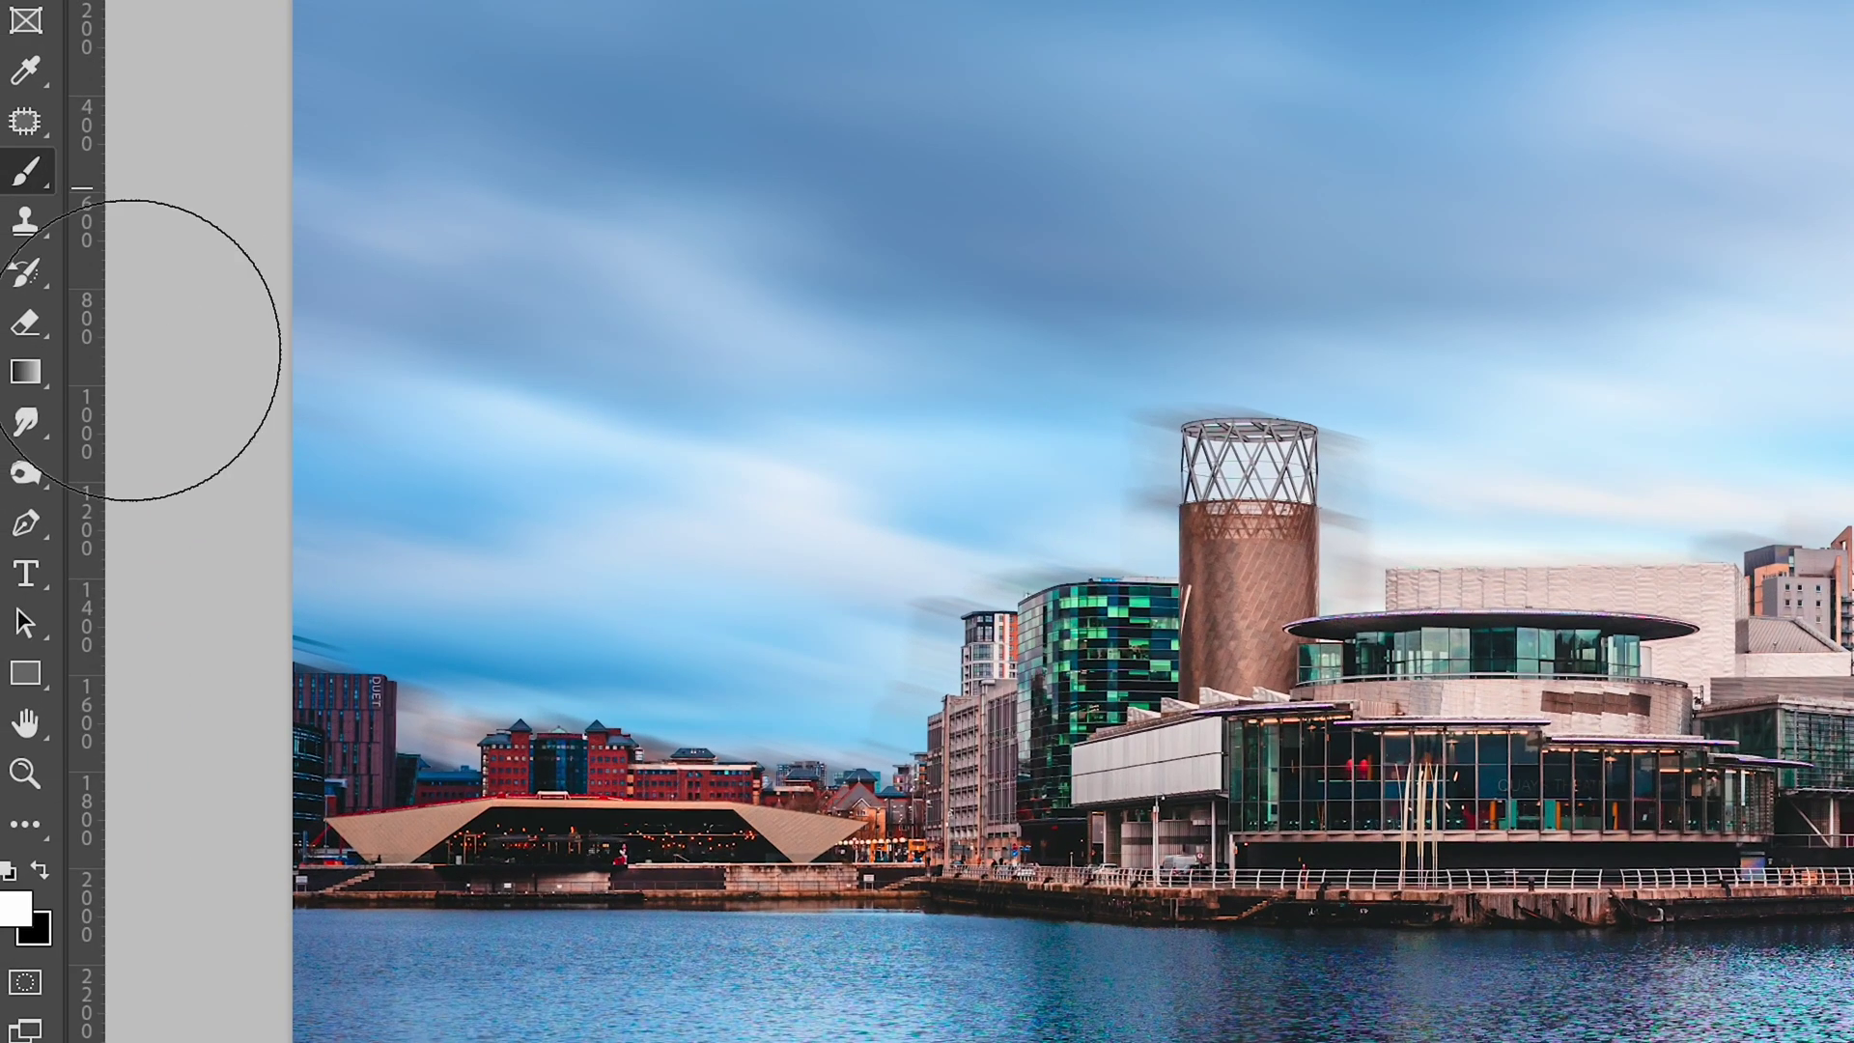
pyautogui.click(41, 872)
pyautogui.click(39, 872)
pyautogui.click(43, 873)
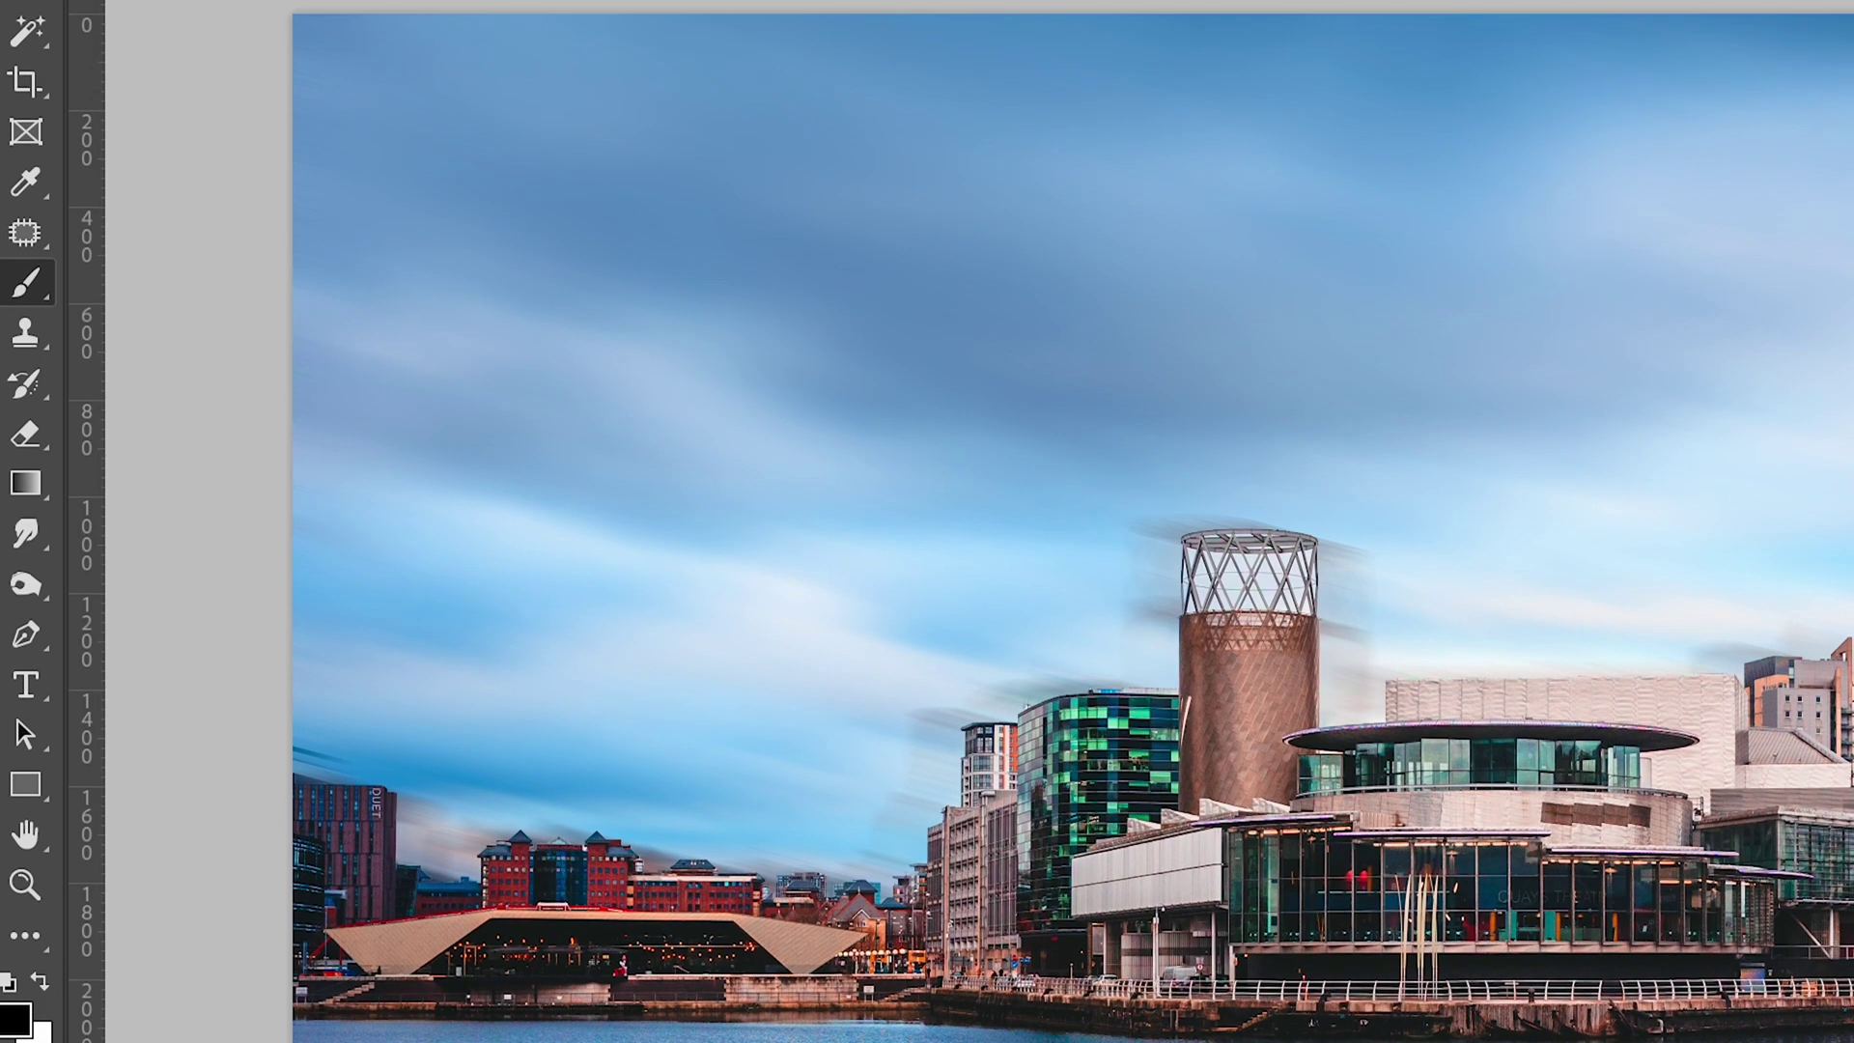
pyautogui.click(96, 0)
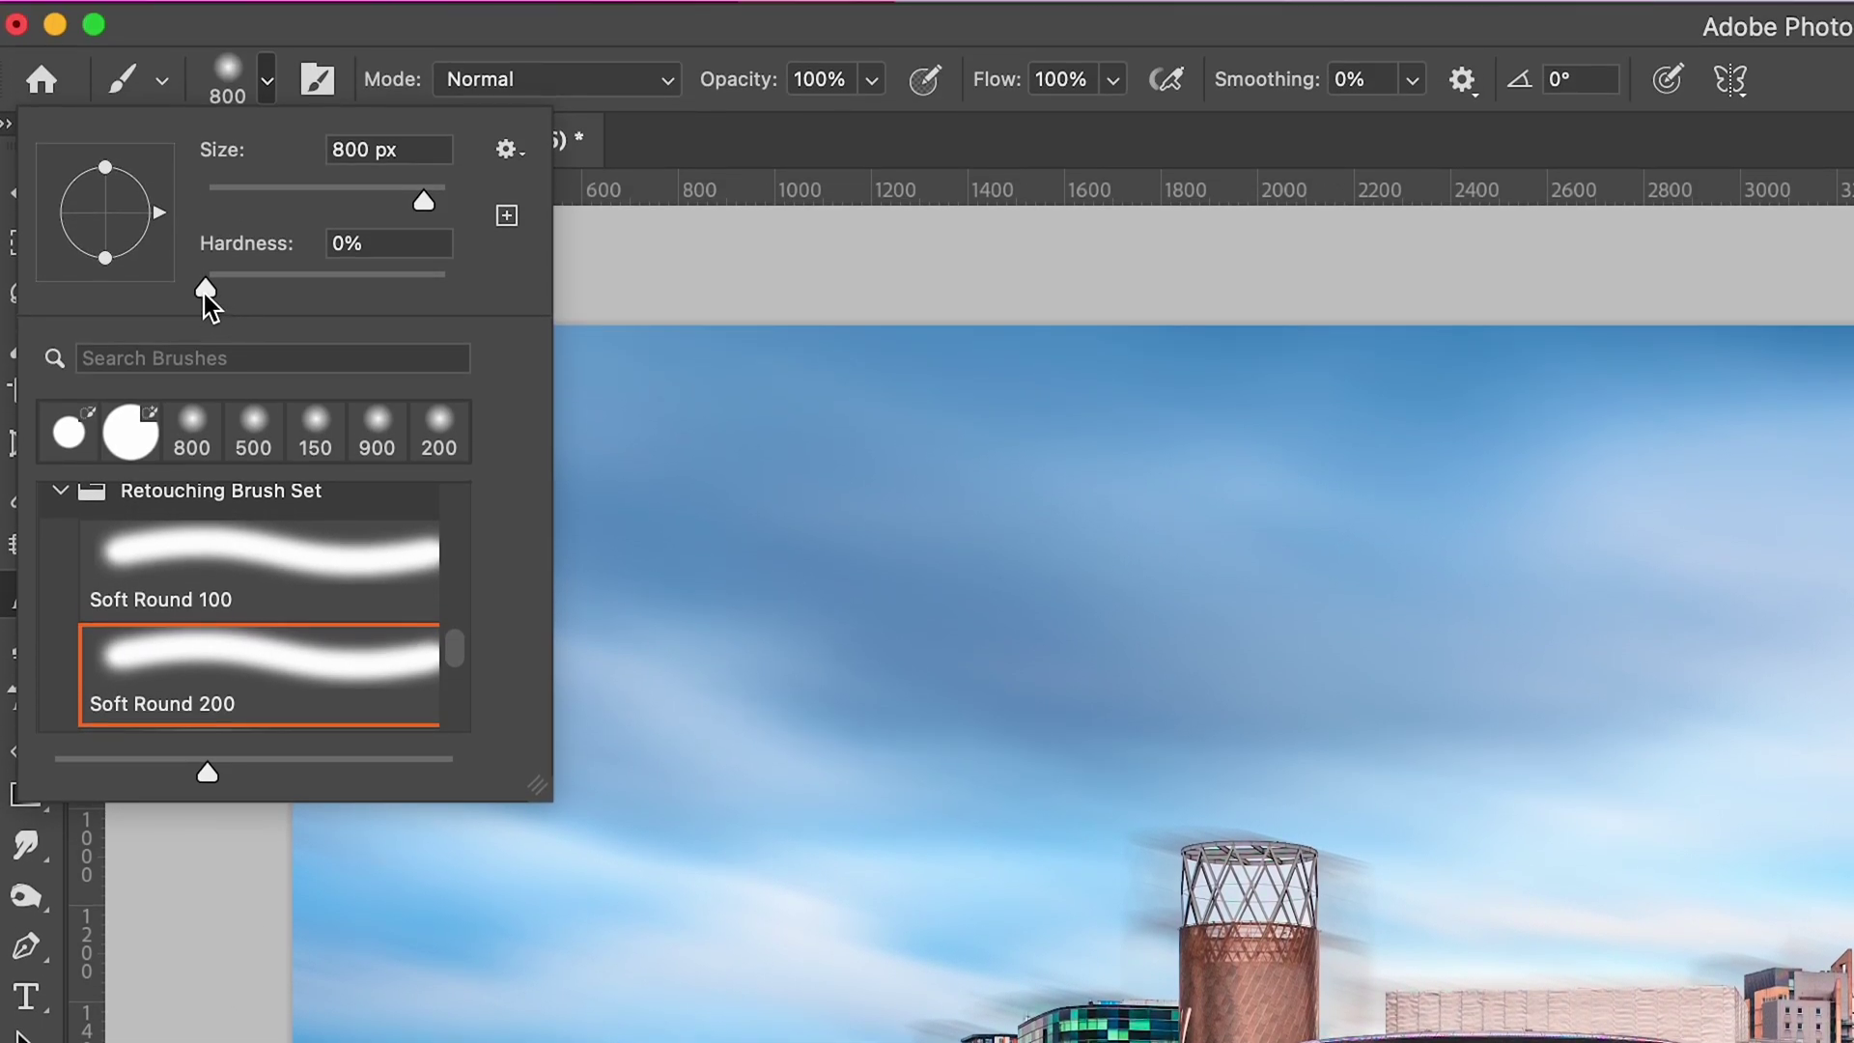
pyautogui.click(268, 81)
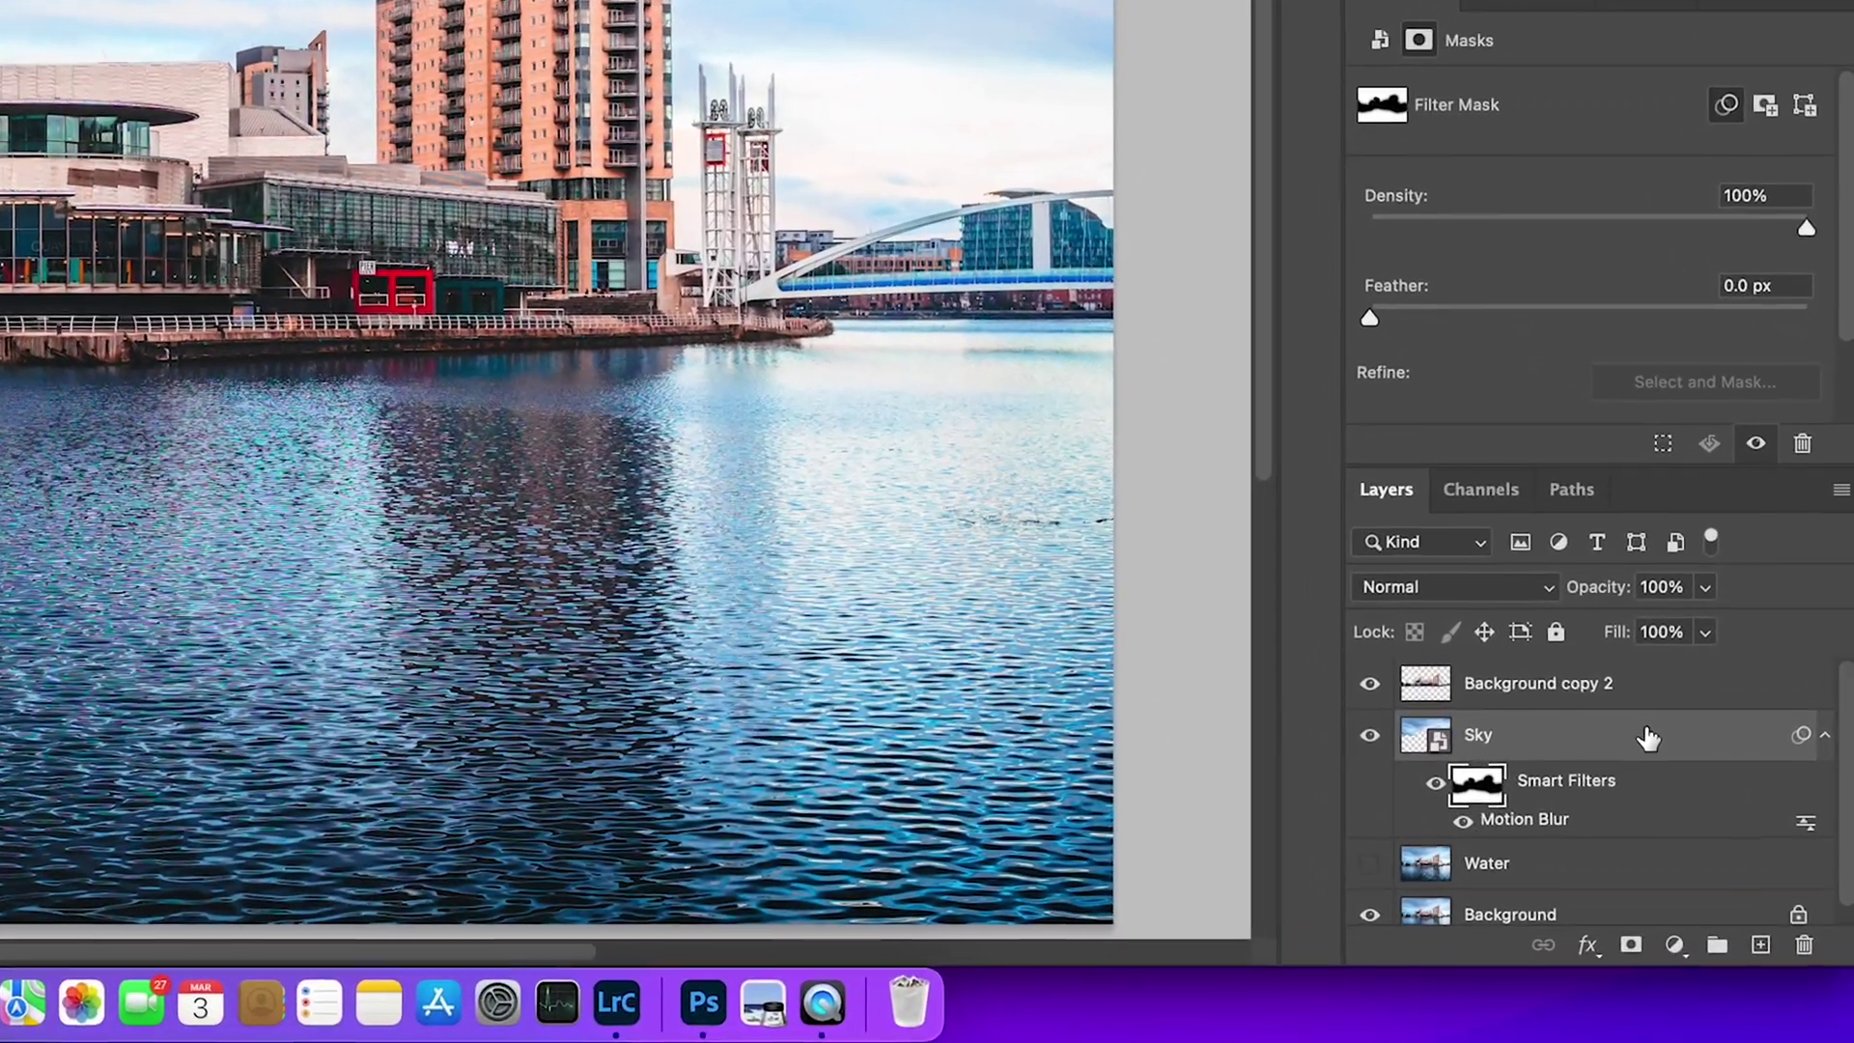
# Duplicate the Sky layer, rename the copy 'Sky Second Layer', and drop its opacity to 50%.
pyautogui.press('super+j')
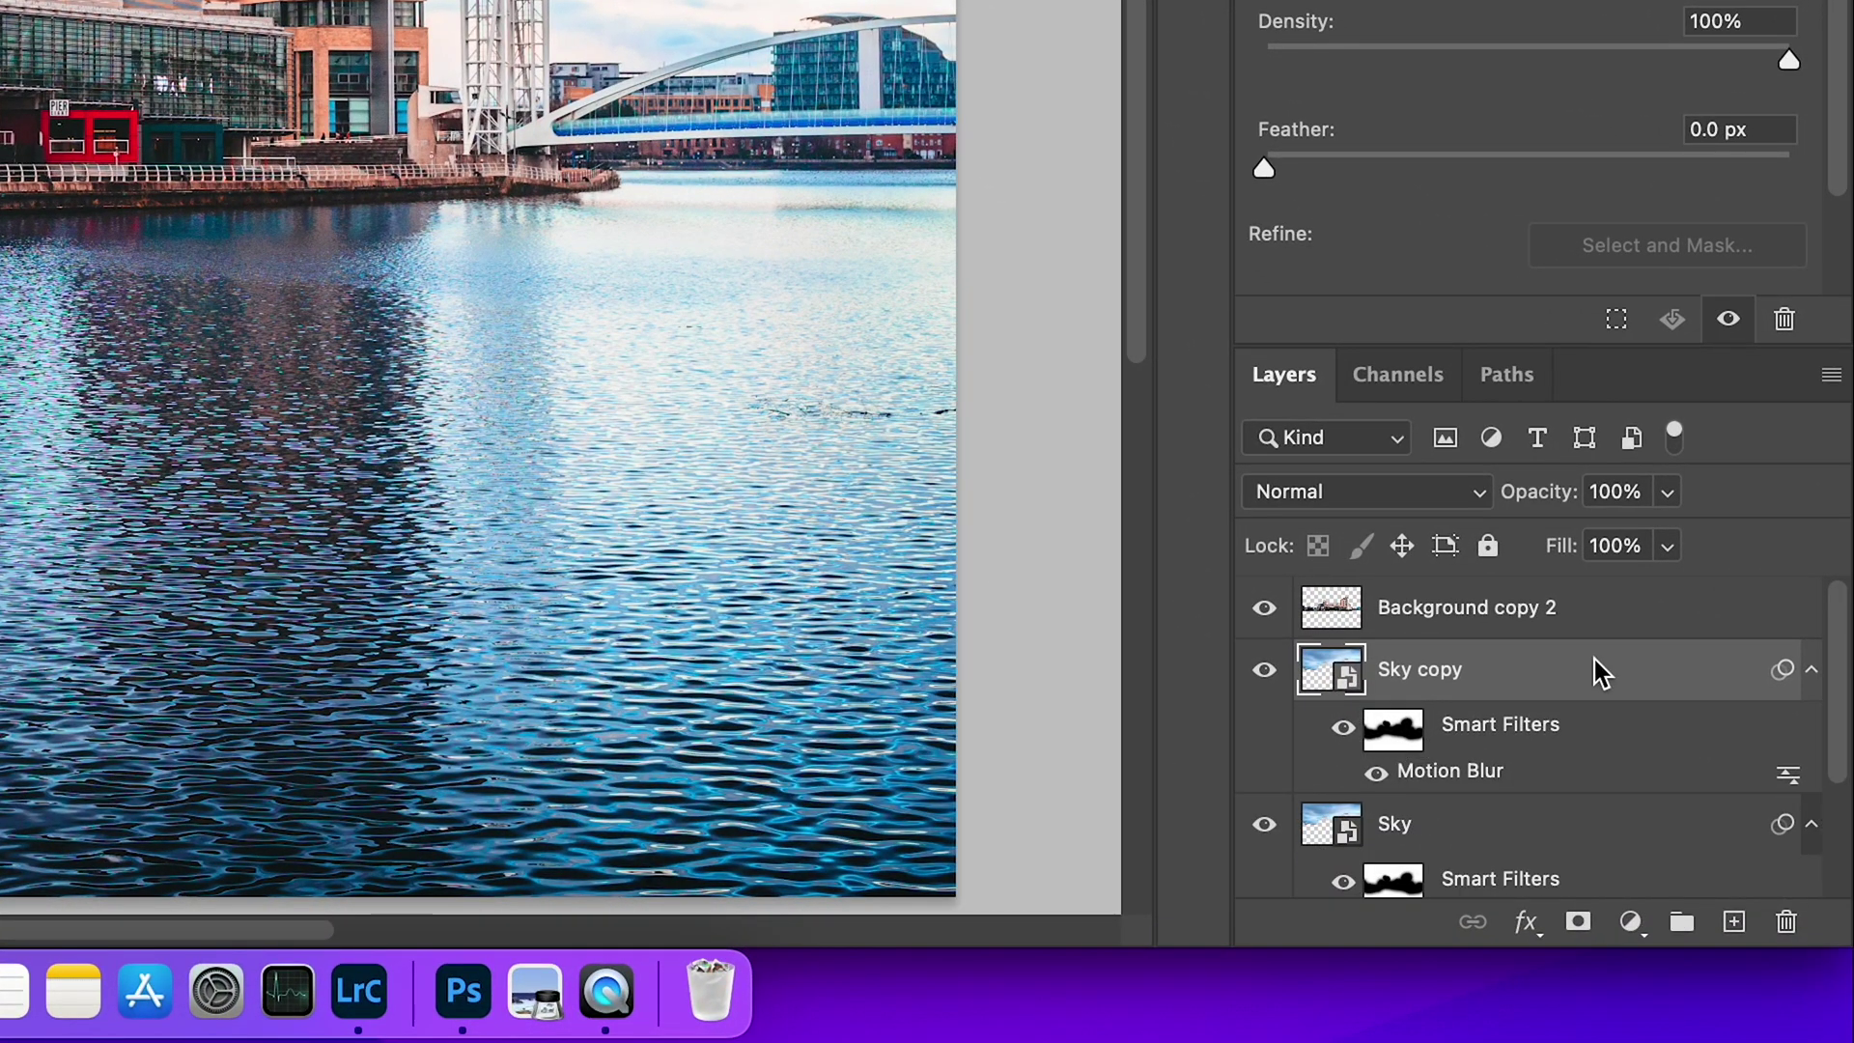
pyautogui.doubleClick(1453, 672)
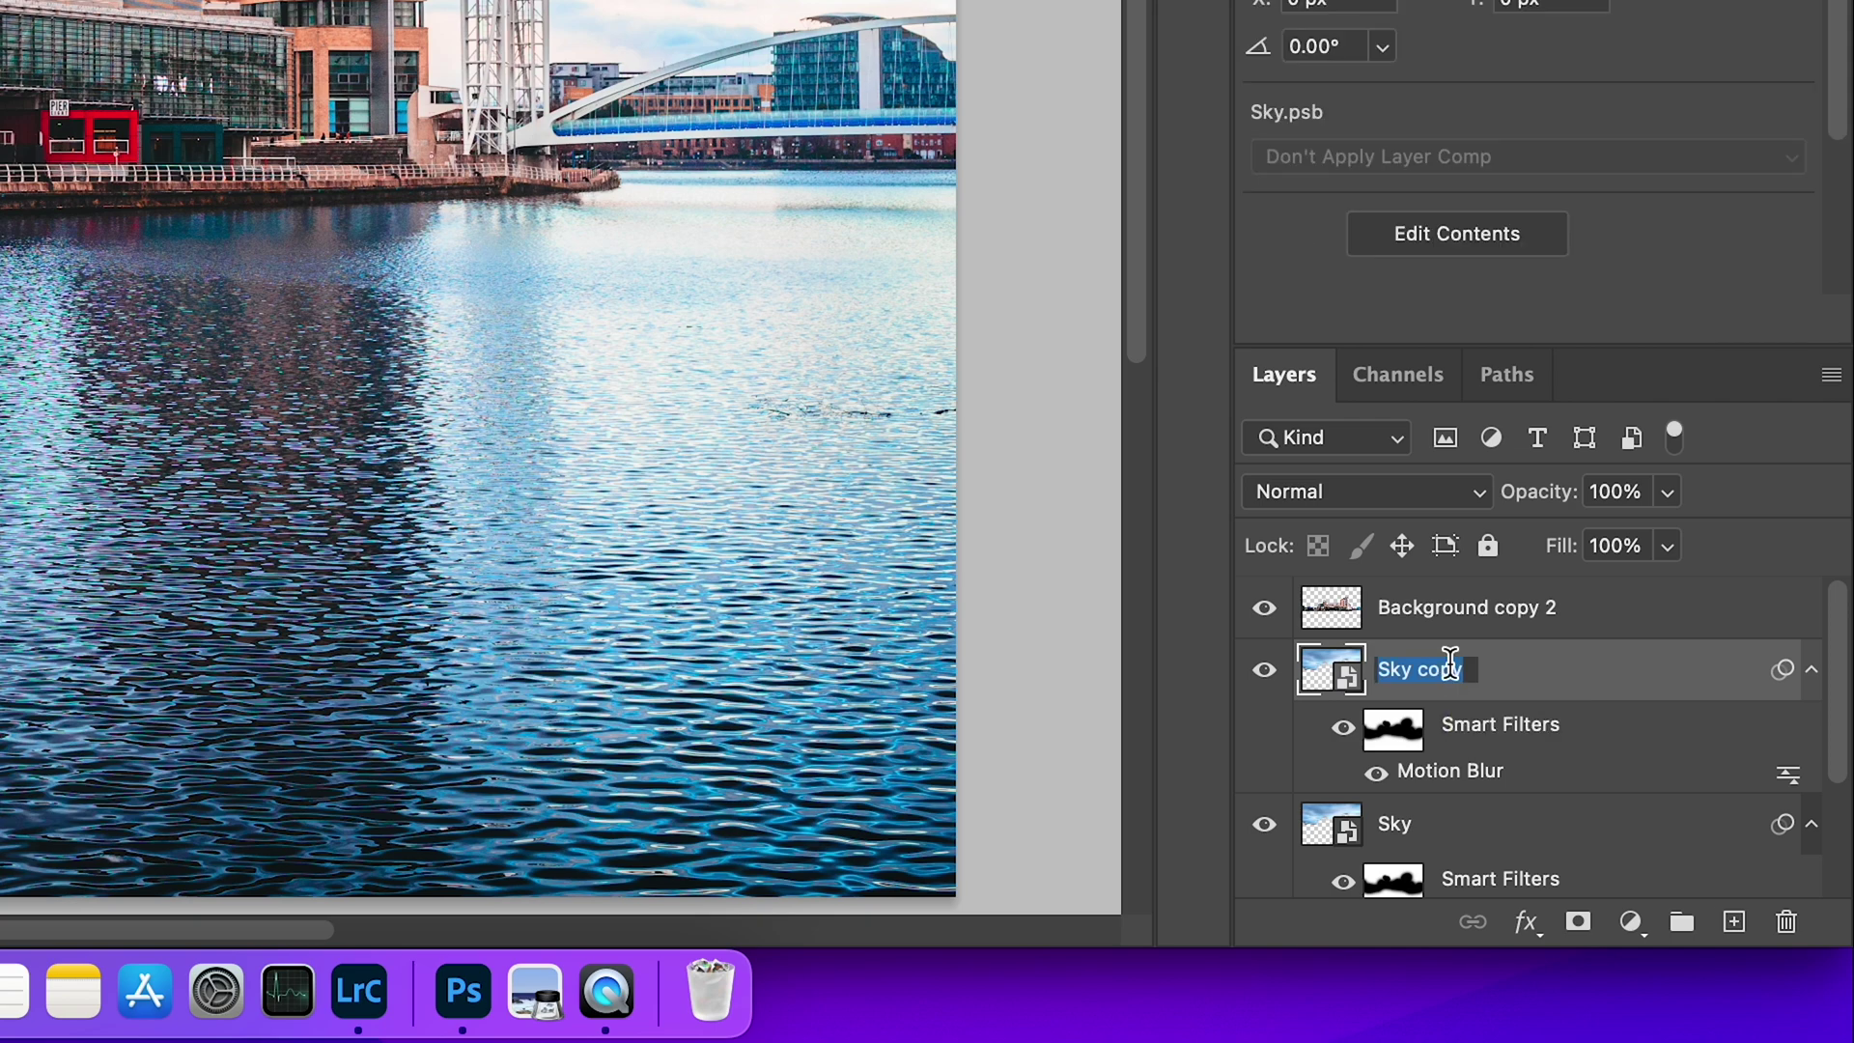
pyautogui.press('Right')
pyautogui.press('BackSpace')
pyautogui.press('BackSpace')
pyautogui.press('BackSpace')
pyautogui.press('BackSpace')
pyautogui.write('Second Layer')
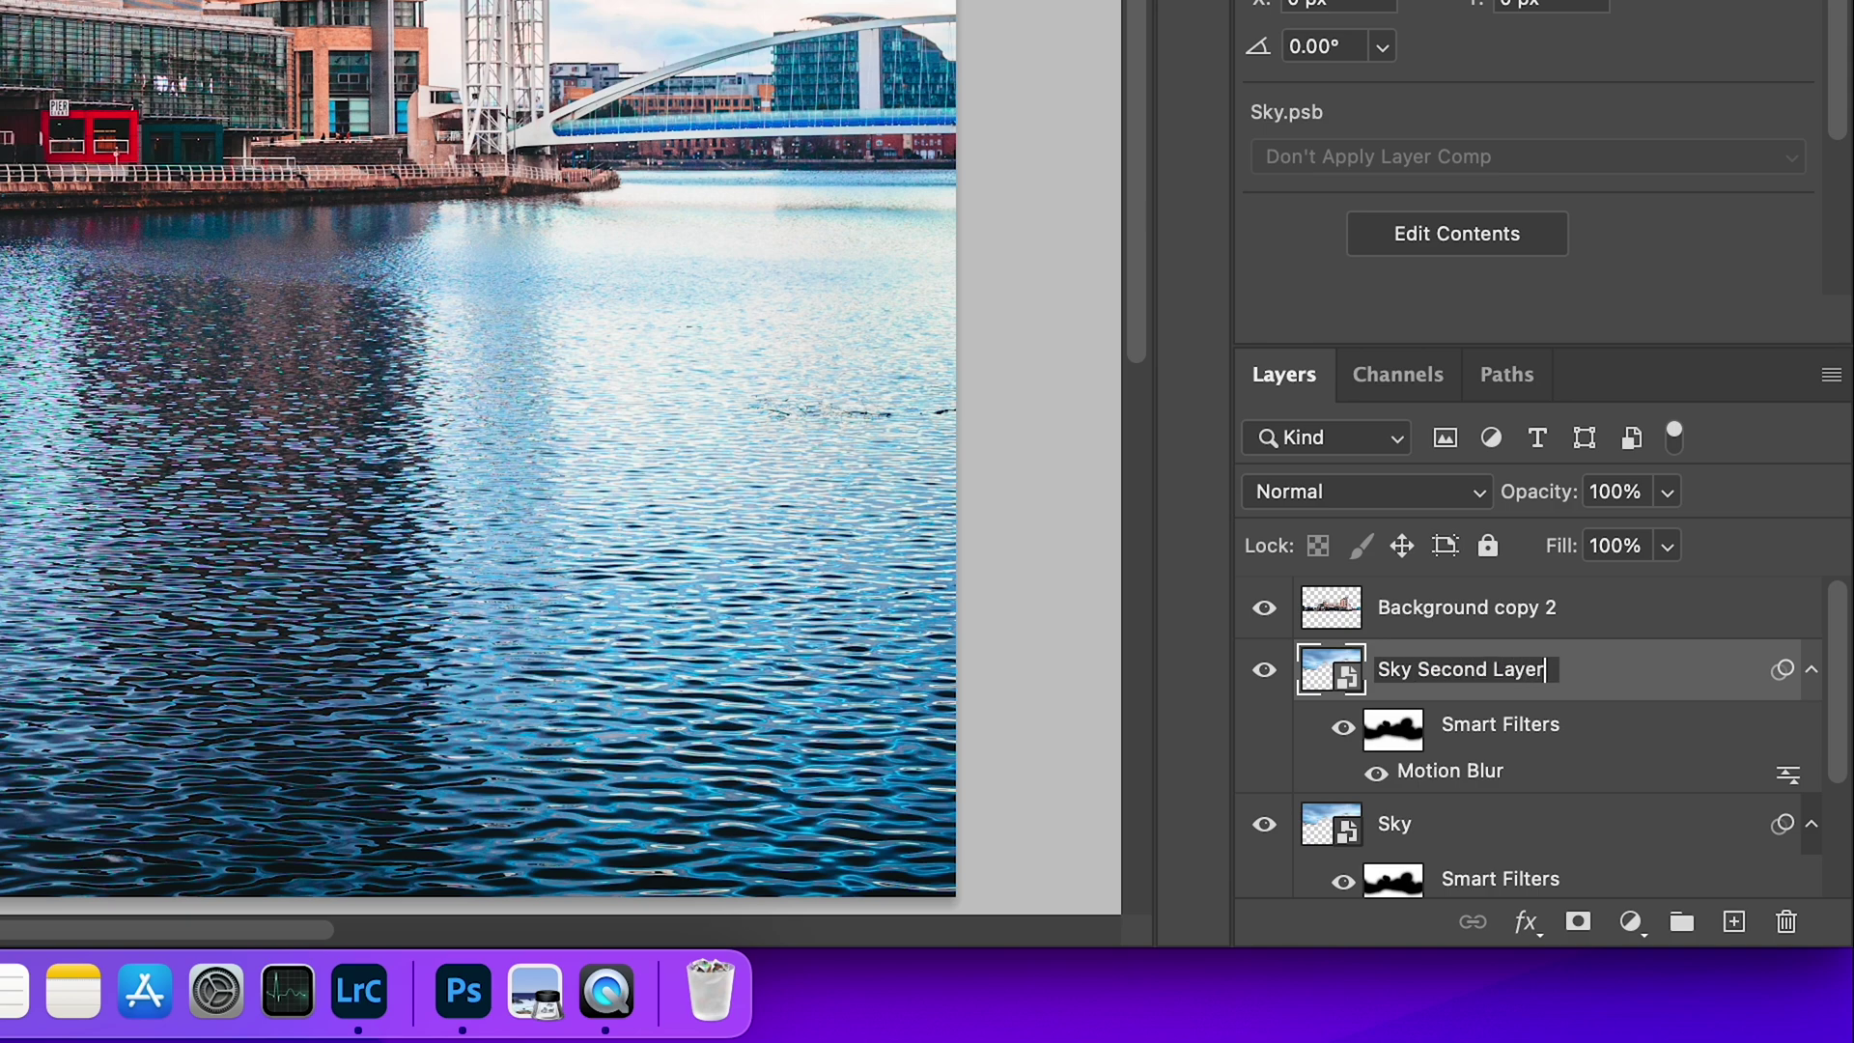
pyautogui.press('Return')
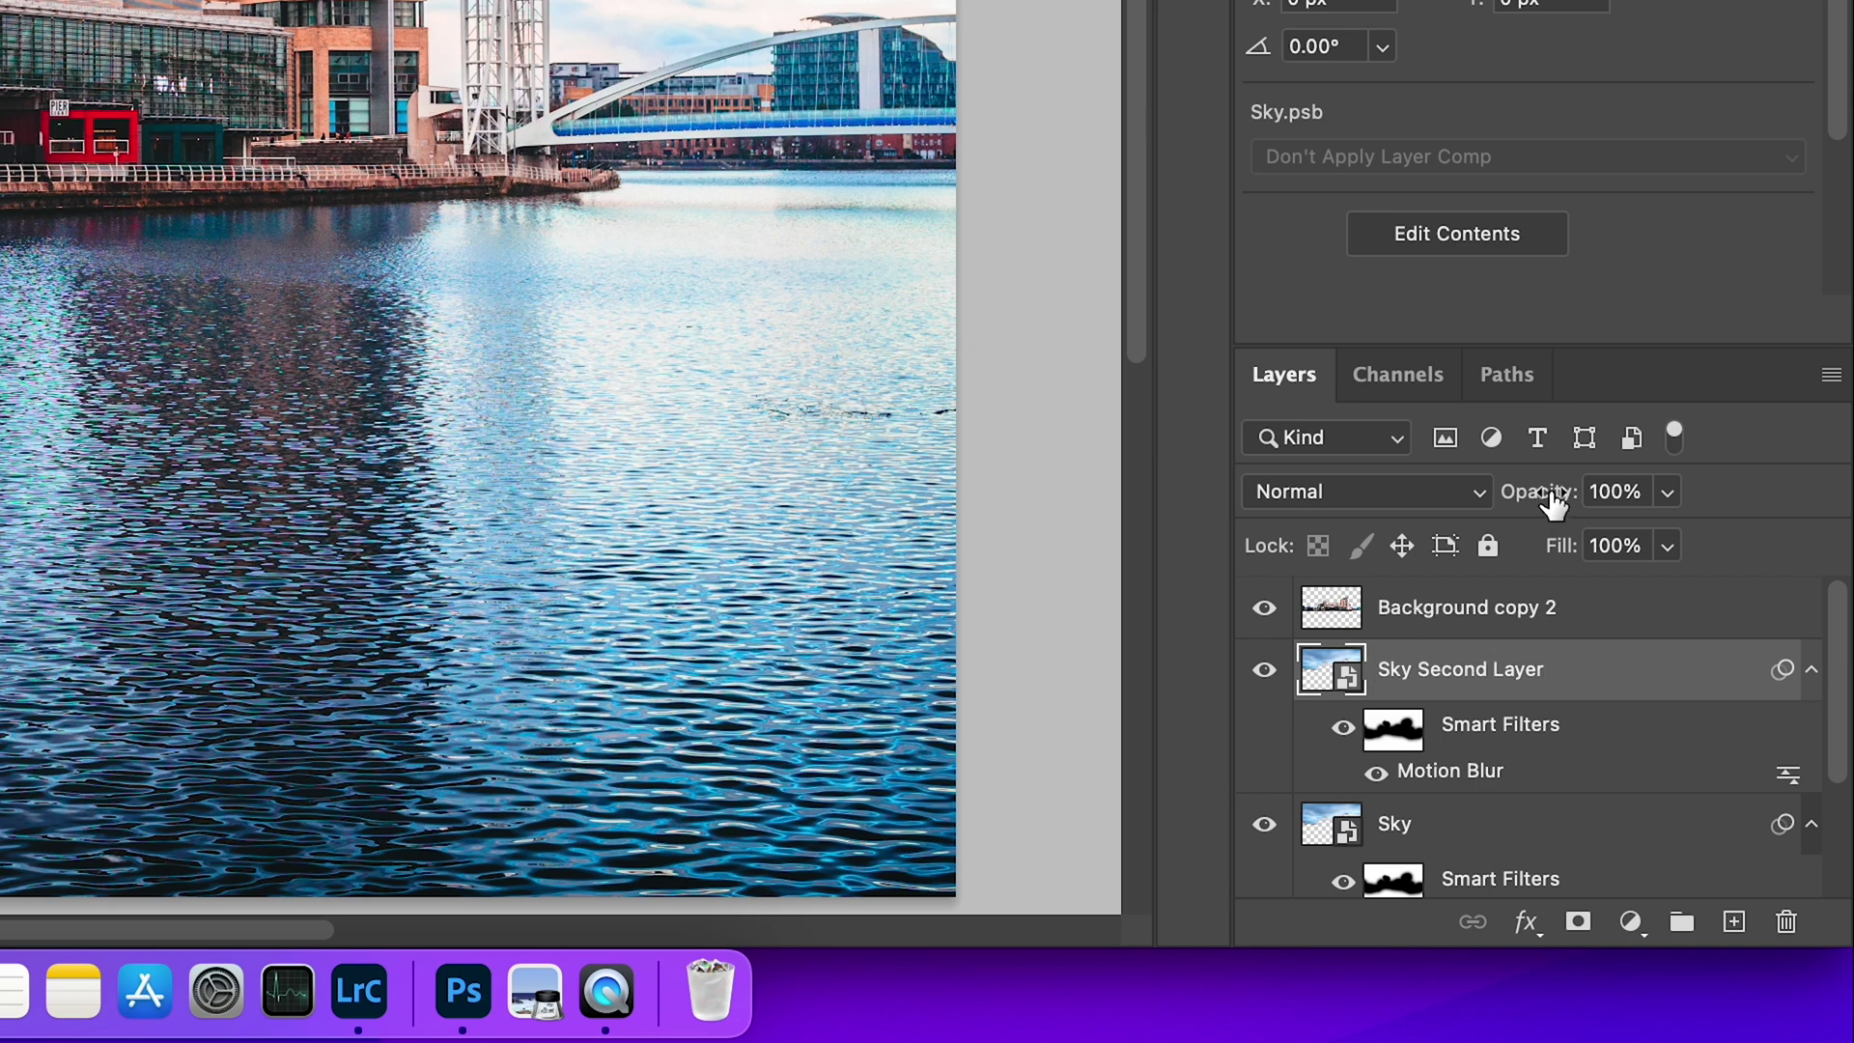
pyautogui.moveTo(1551, 501); pyautogui.dragTo(1457, 505)
# Change Sky Second Layer's Motion Blur to angle 4 and distance 344 pixels.
pyautogui.doubleClick(1438, 773)
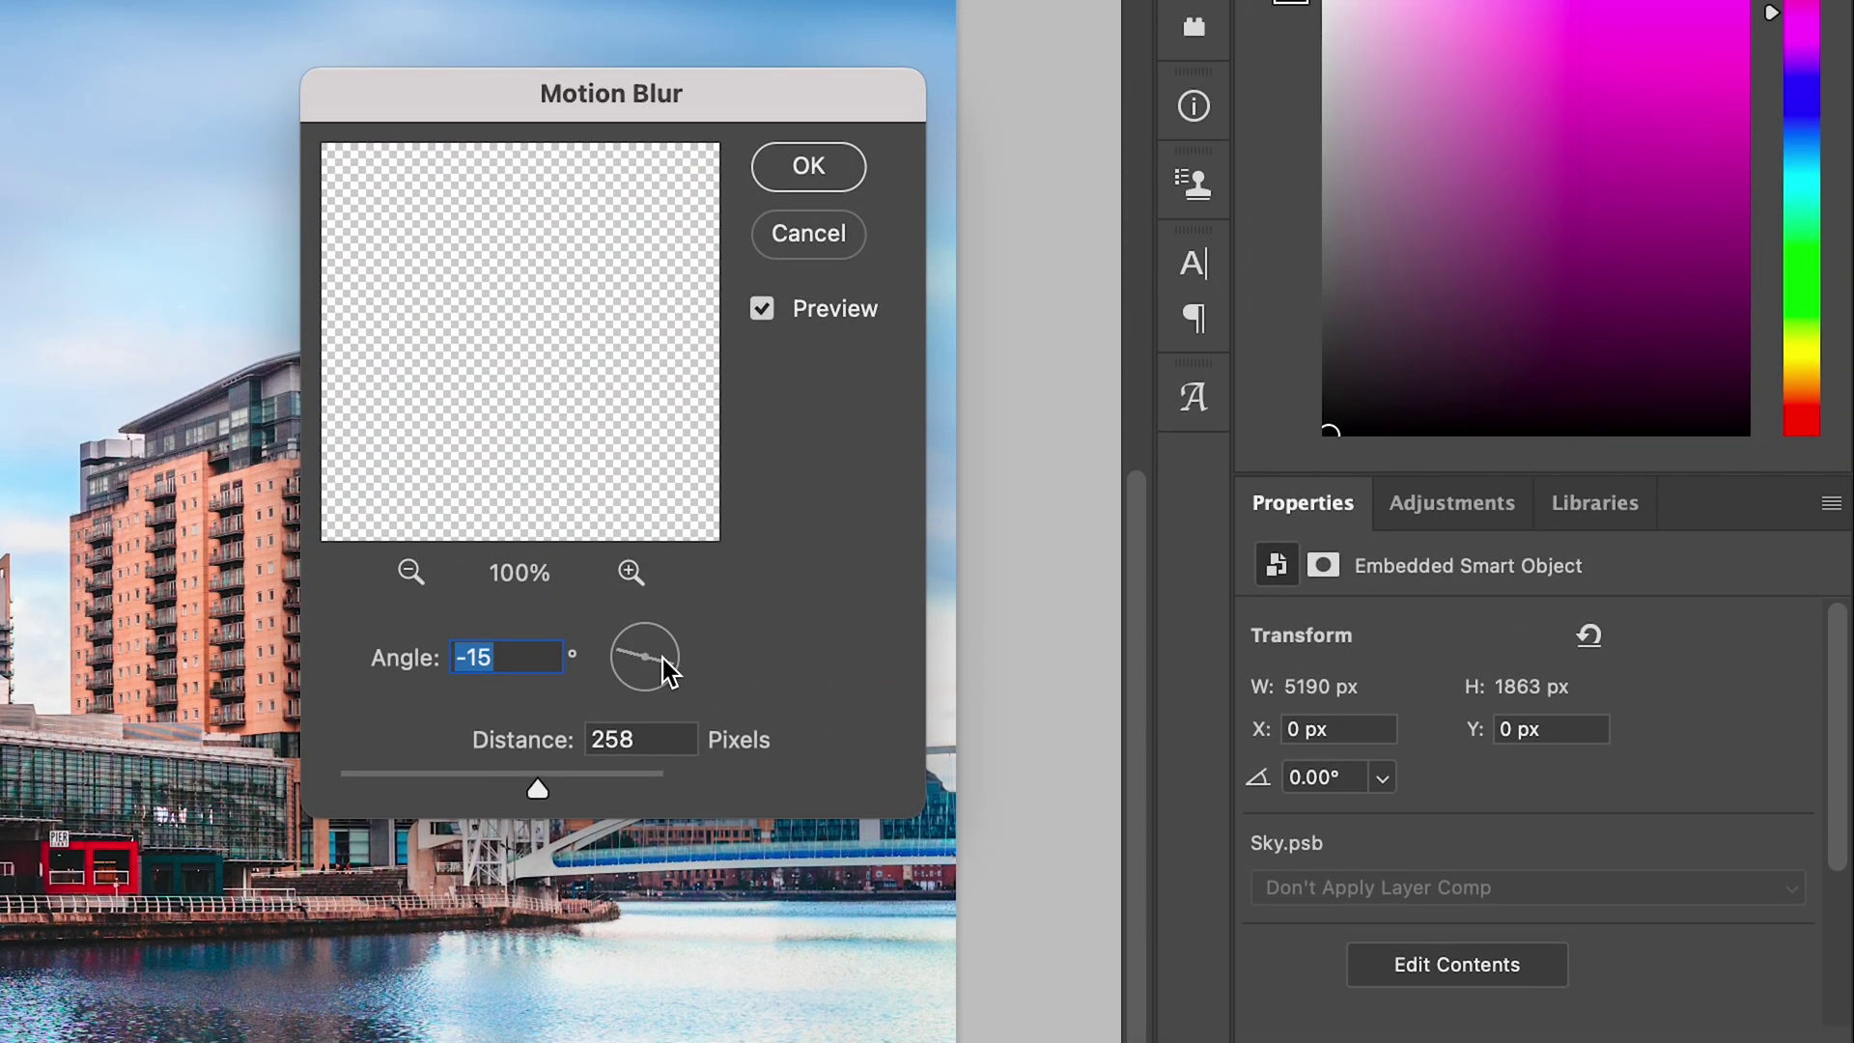
pyautogui.moveTo(665, 659); pyautogui.dragTo(663, 655)
pyautogui.press('Down')
pyautogui.moveTo(537, 788); pyautogui.dragTo(565, 787)
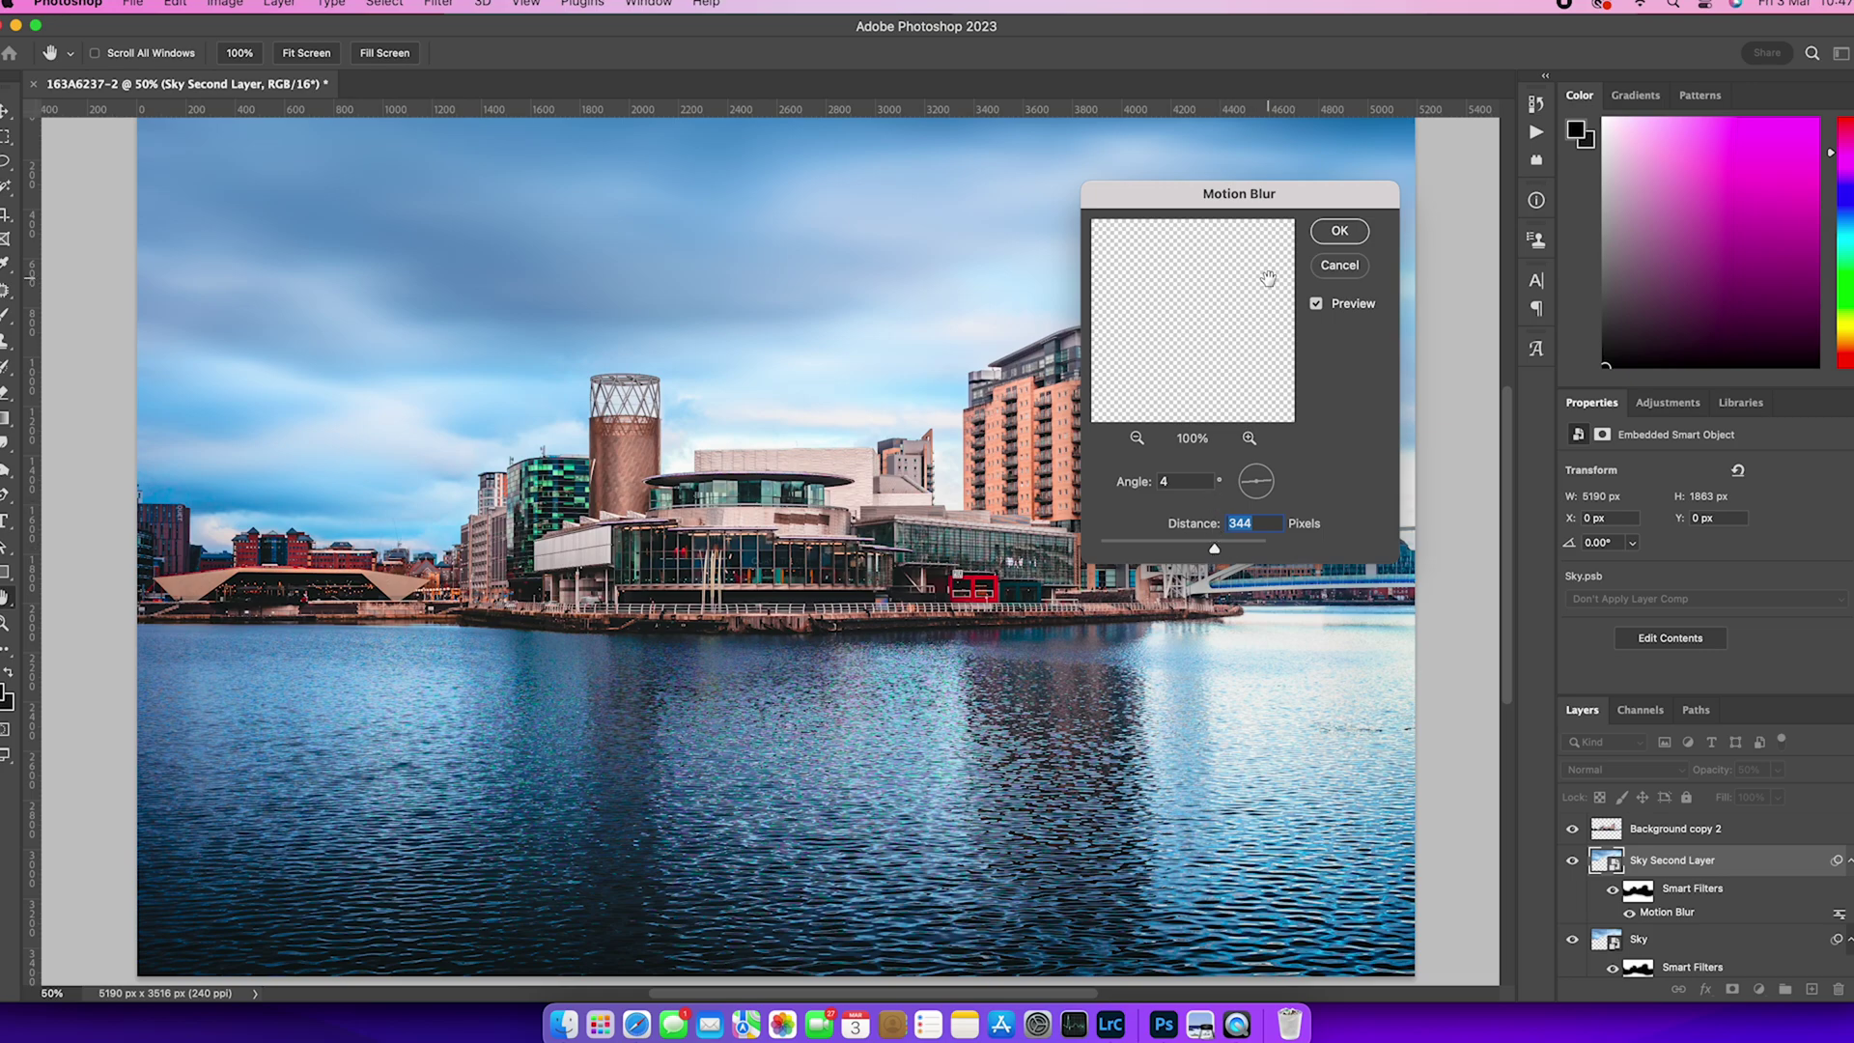
pyautogui.click(1339, 234)
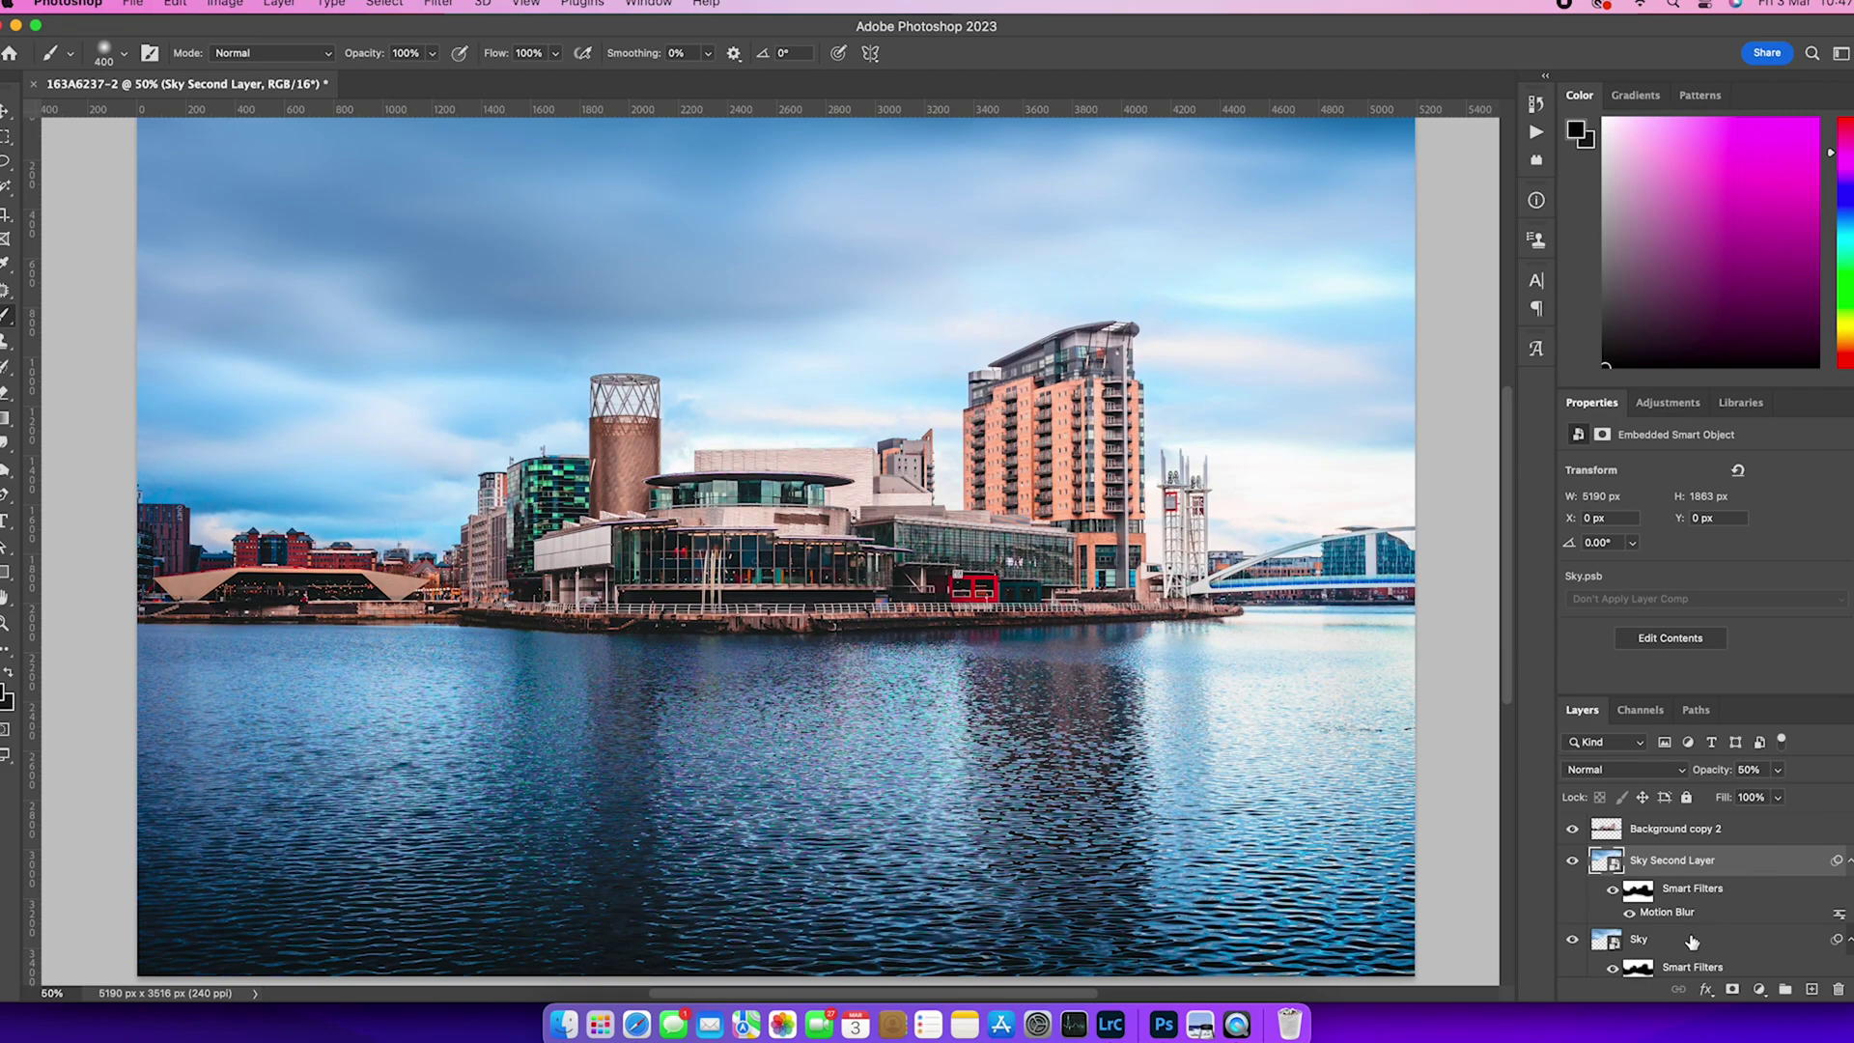
# Select both sky layers and group them, starting the group name 'Sky'.
pyautogui.keyDown('shift'); pyautogui.click(1691, 942); pyautogui.keyUp('shift')
pyautogui.rightClick(1701, 858)
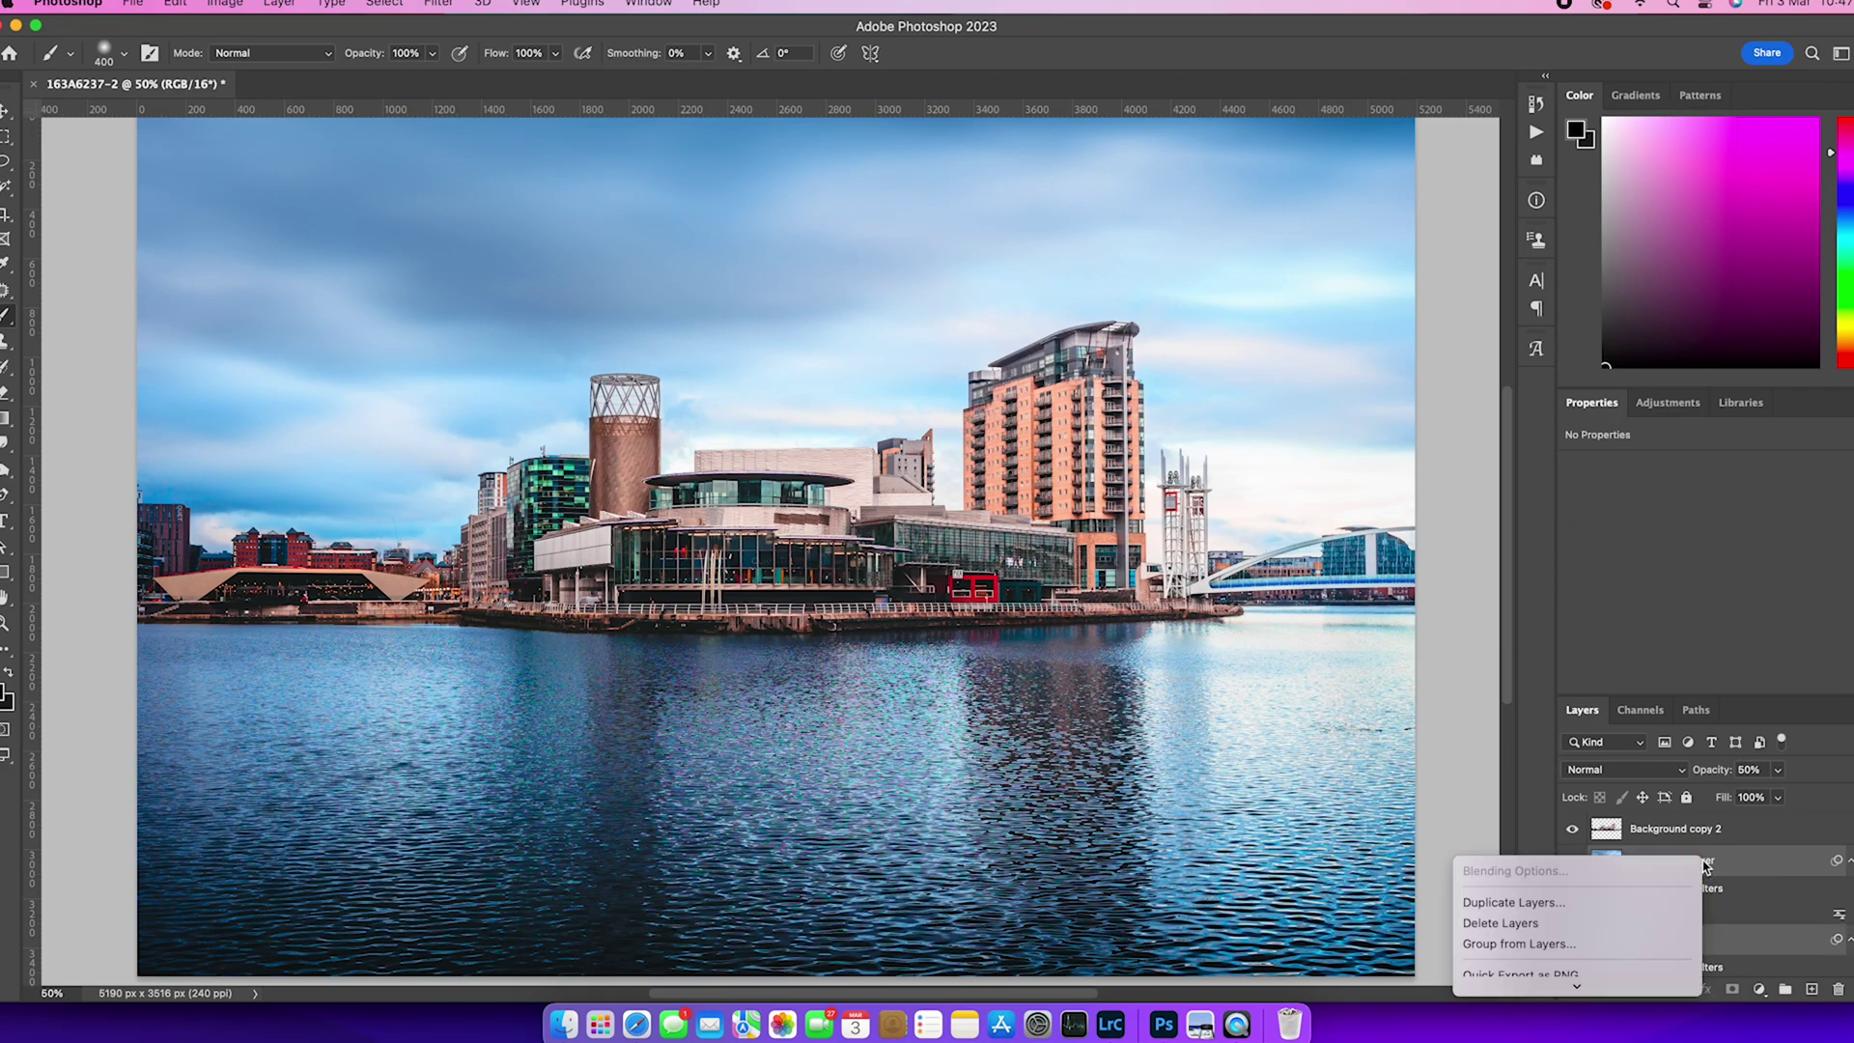
pyautogui.click(1579, 946)
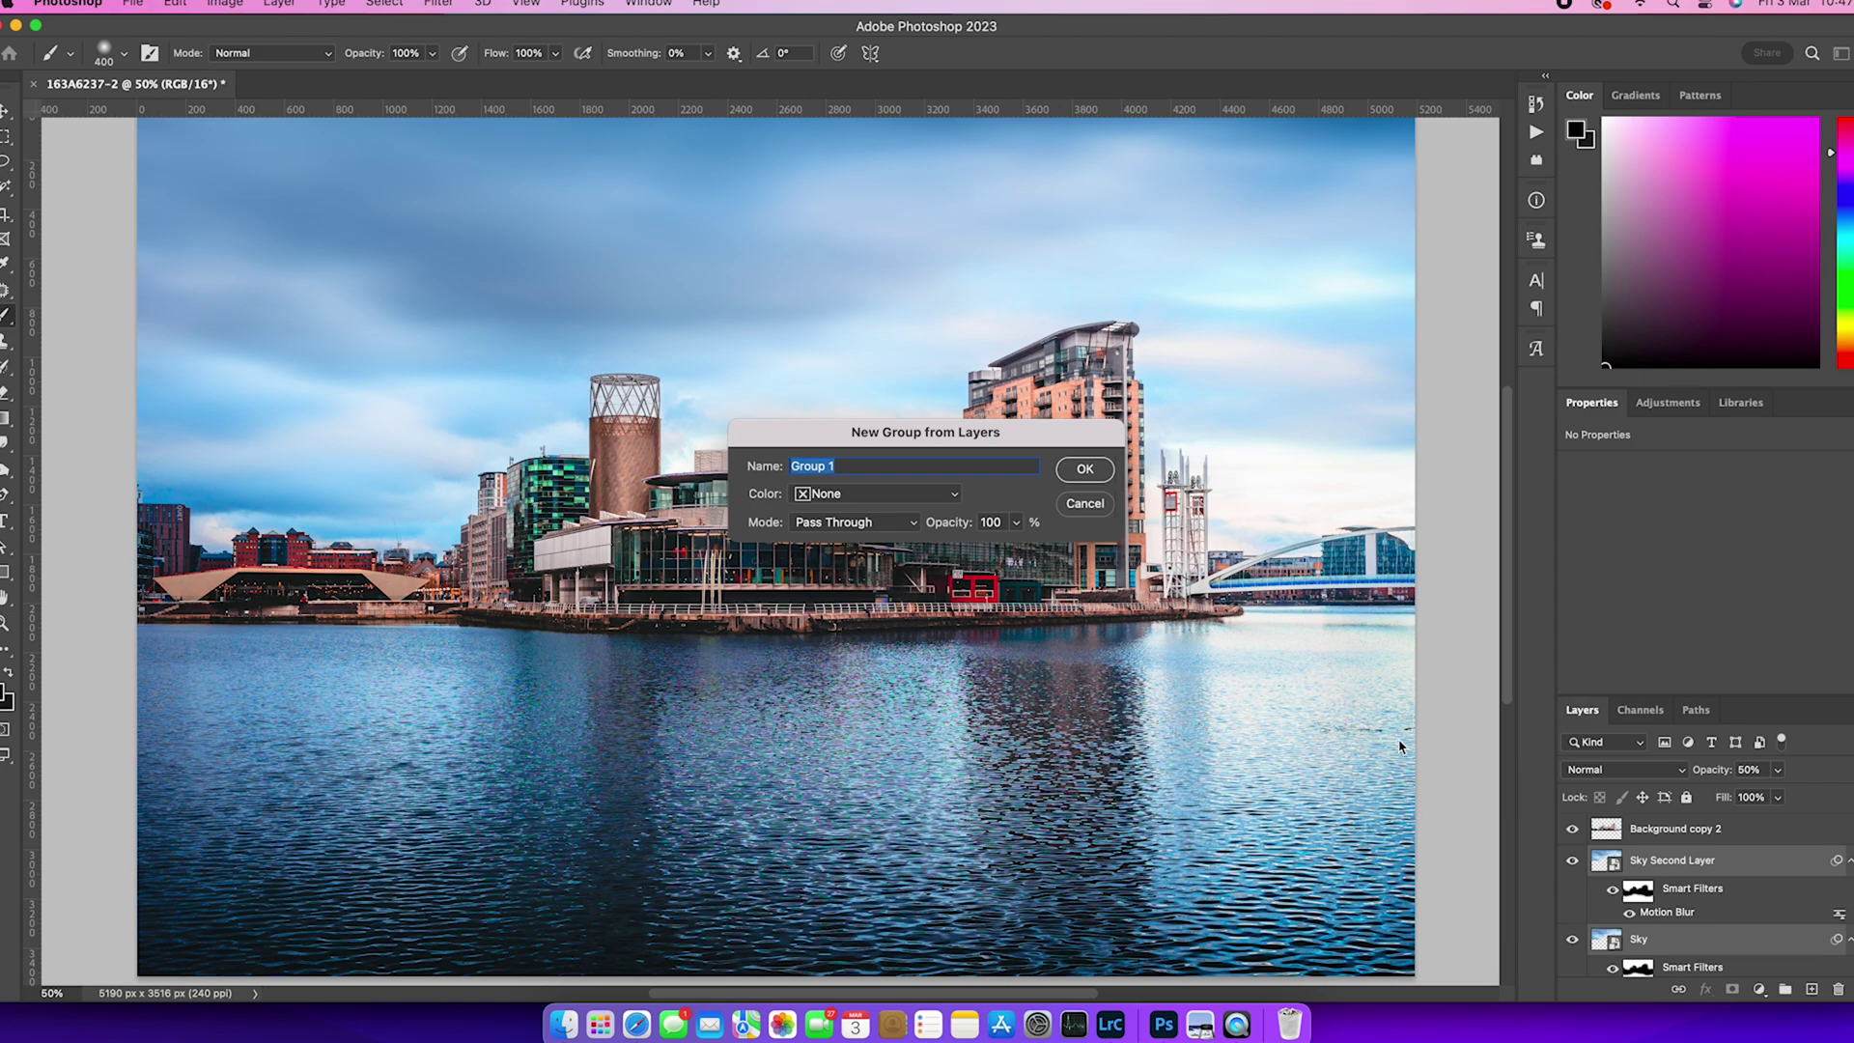
pyautogui.write('Sky')
# Create the Sky group, then mask the Water layer with the saved Water channel selection.
pyautogui.click(1079, 470)
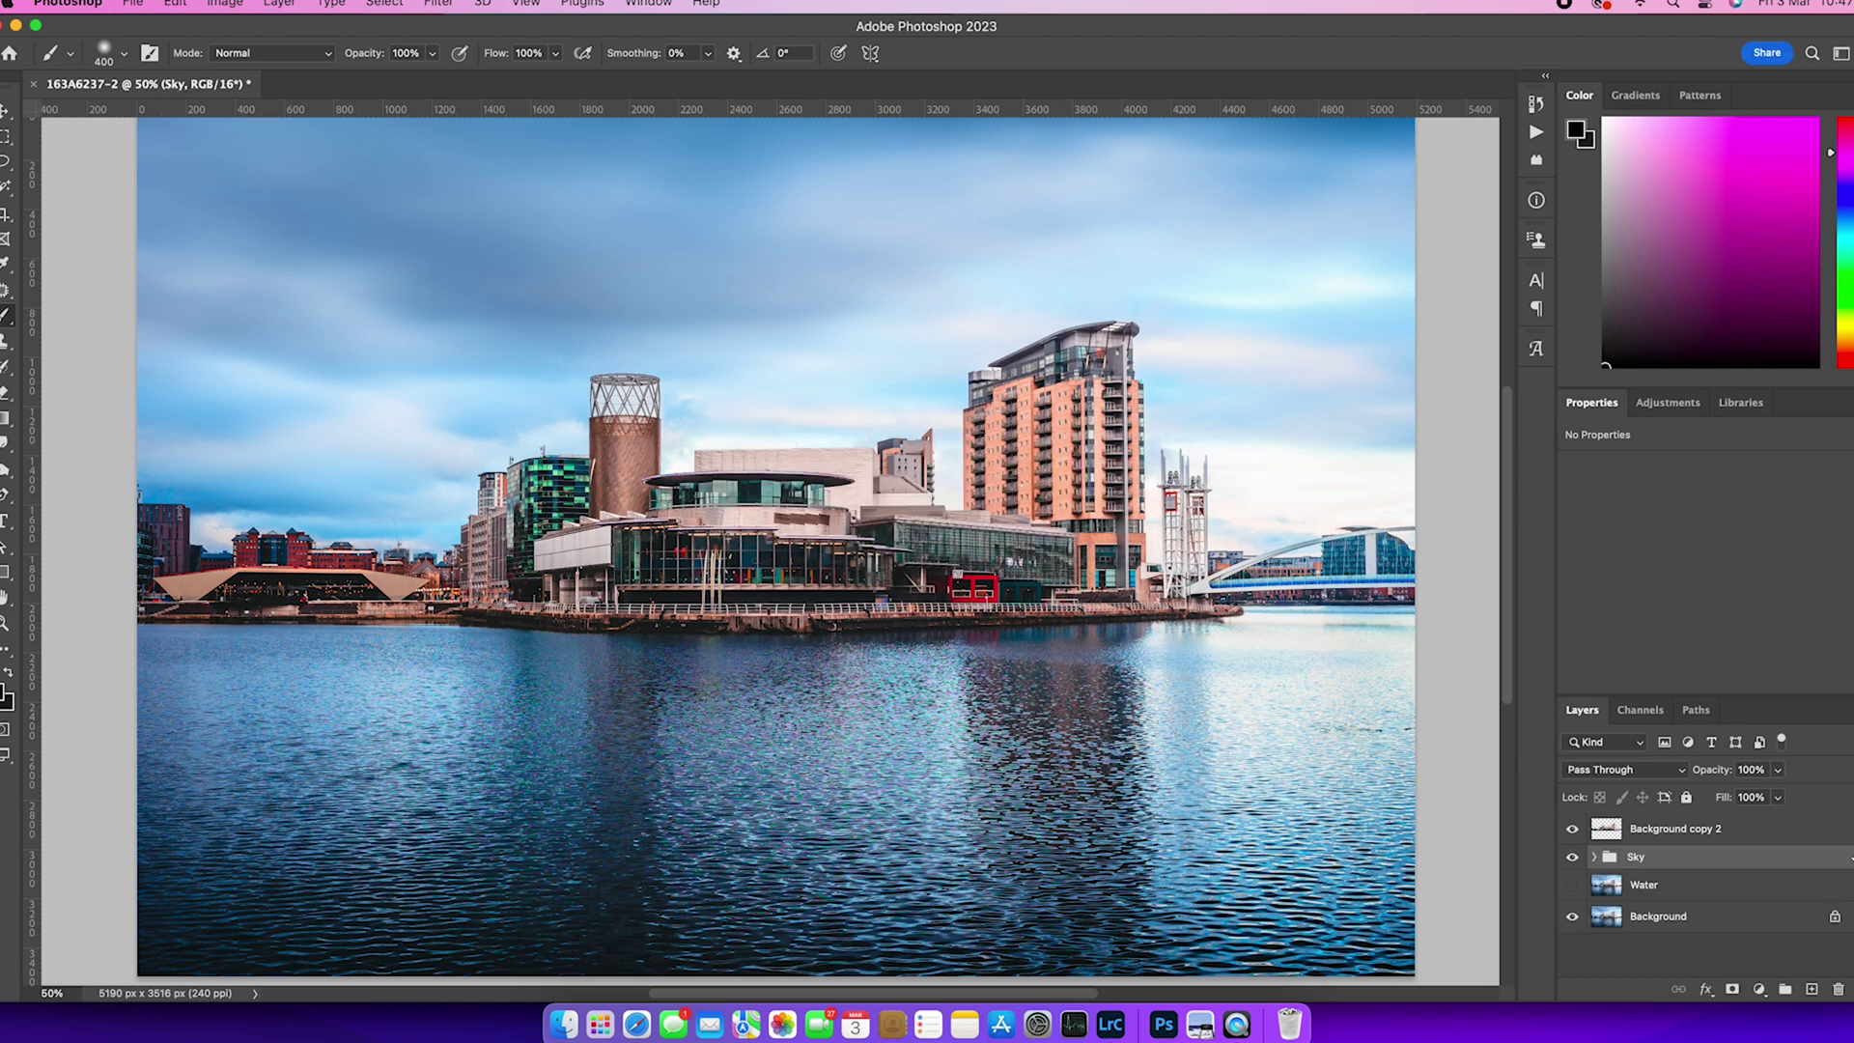
pyautogui.click(1648, 885)
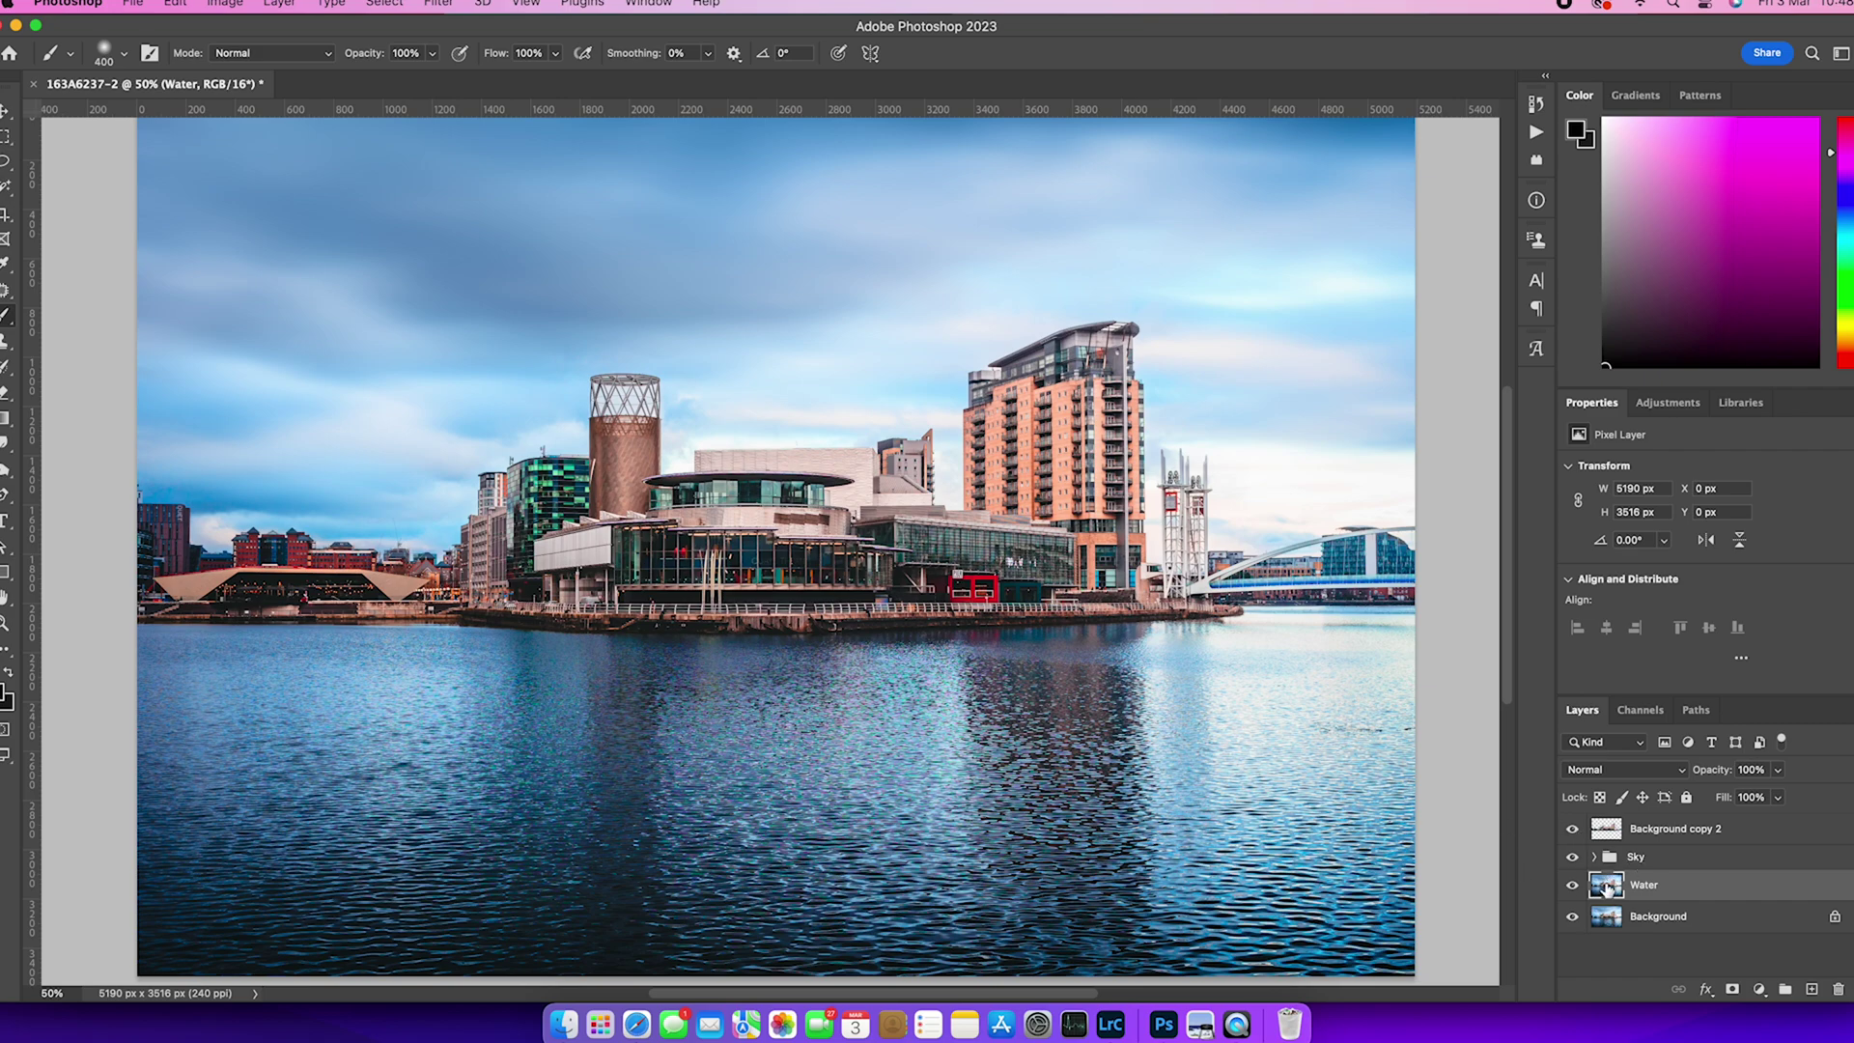
pyautogui.click(384, 5)
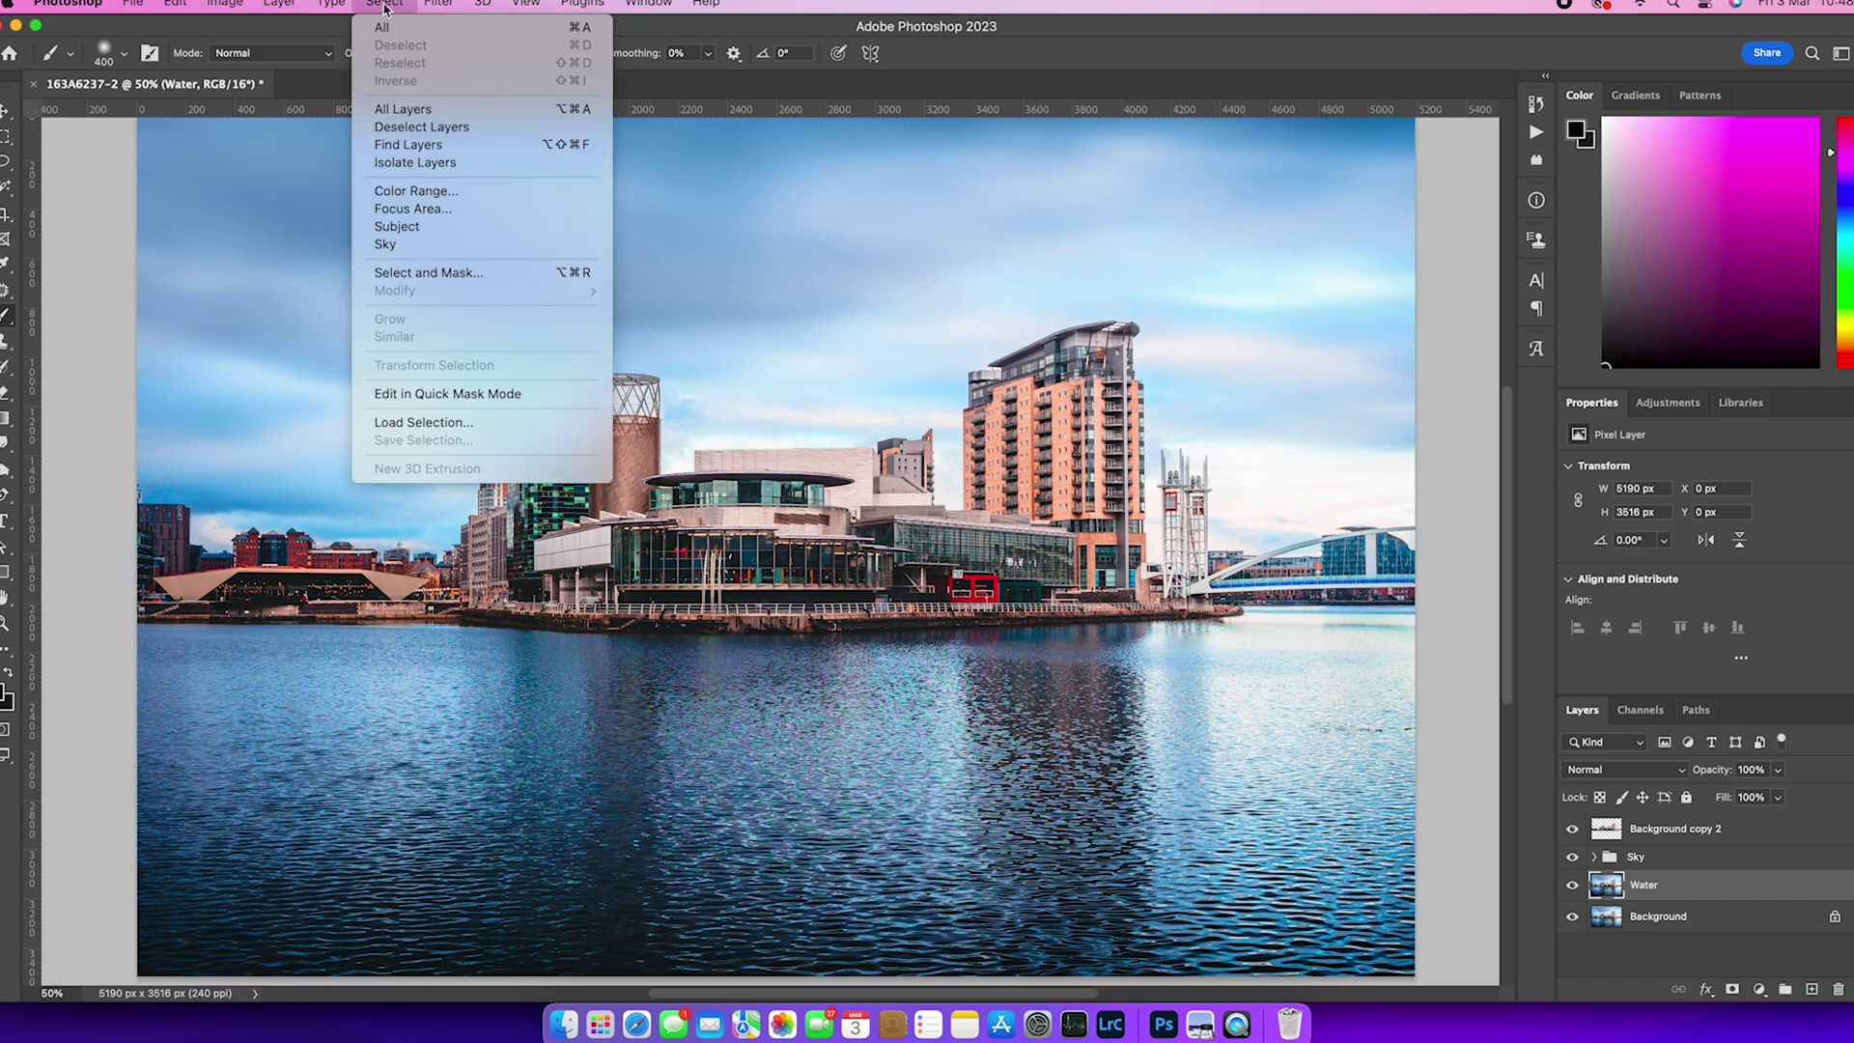
pyautogui.click(440, 422)
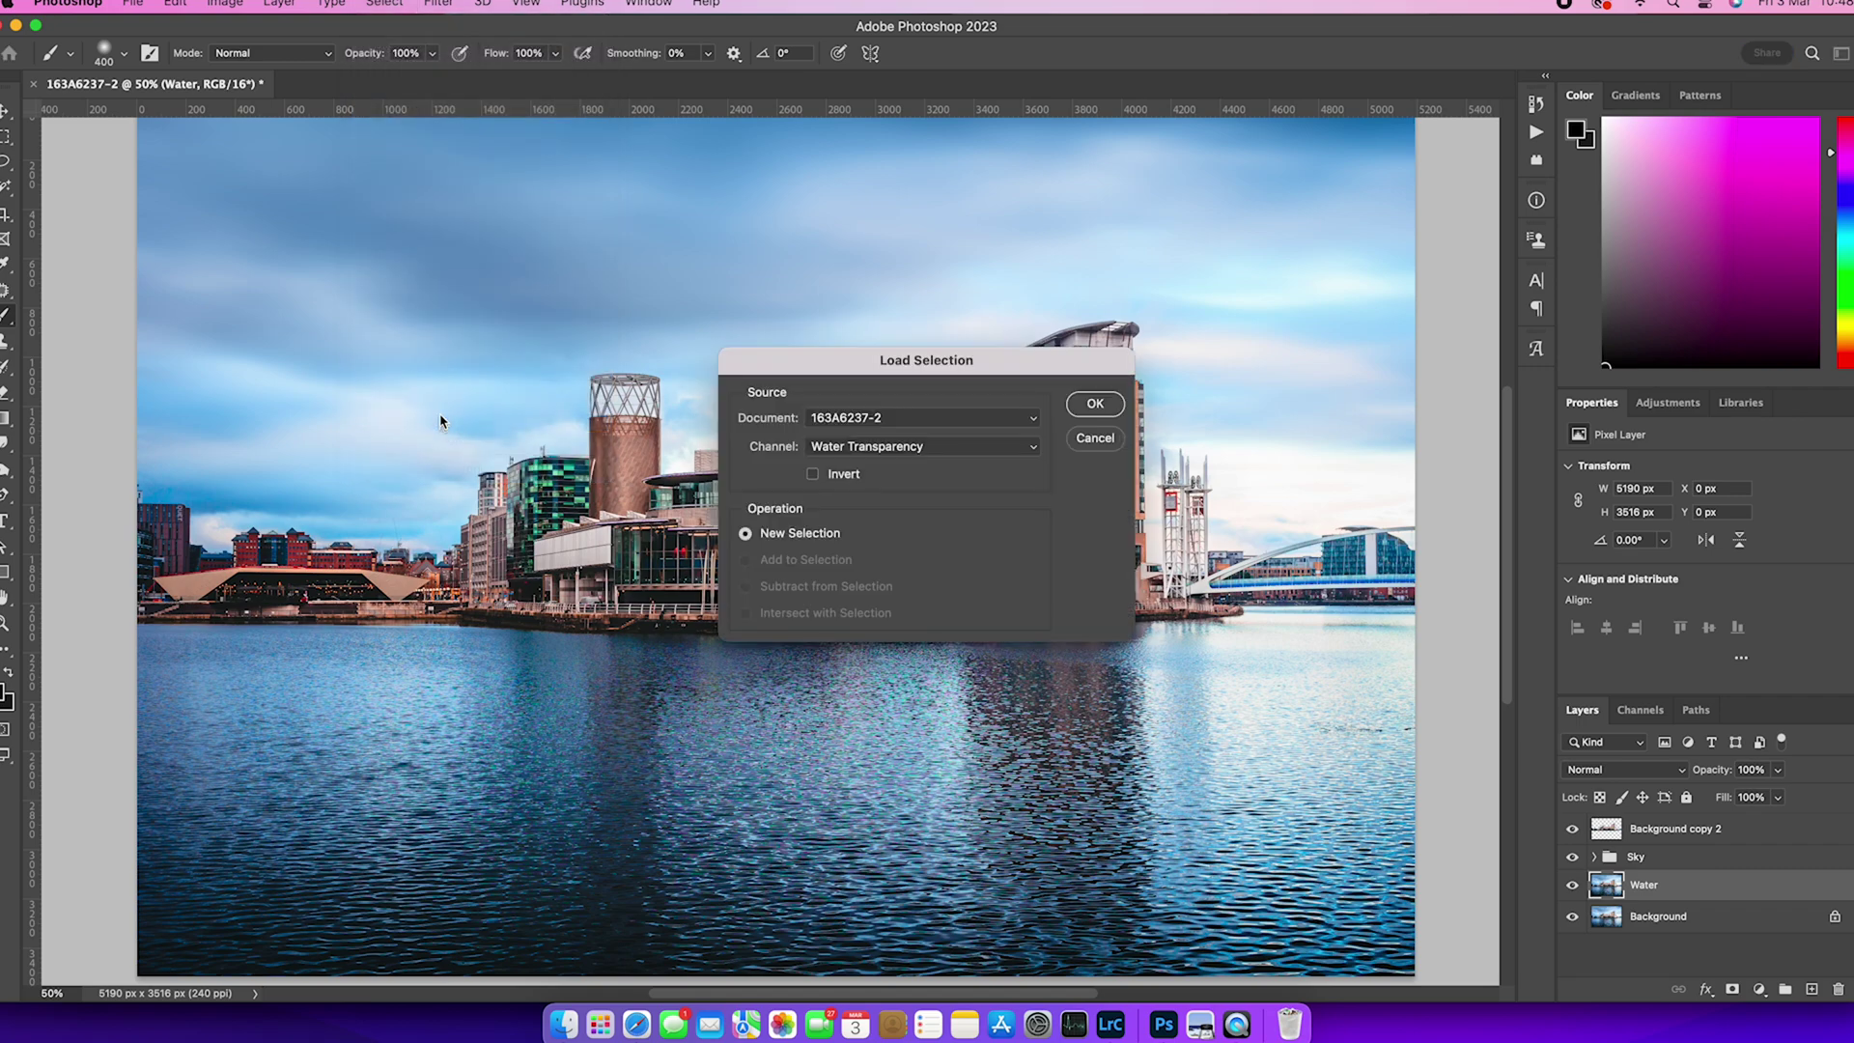
pyautogui.click(1011, 446)
pyautogui.click(968, 497)
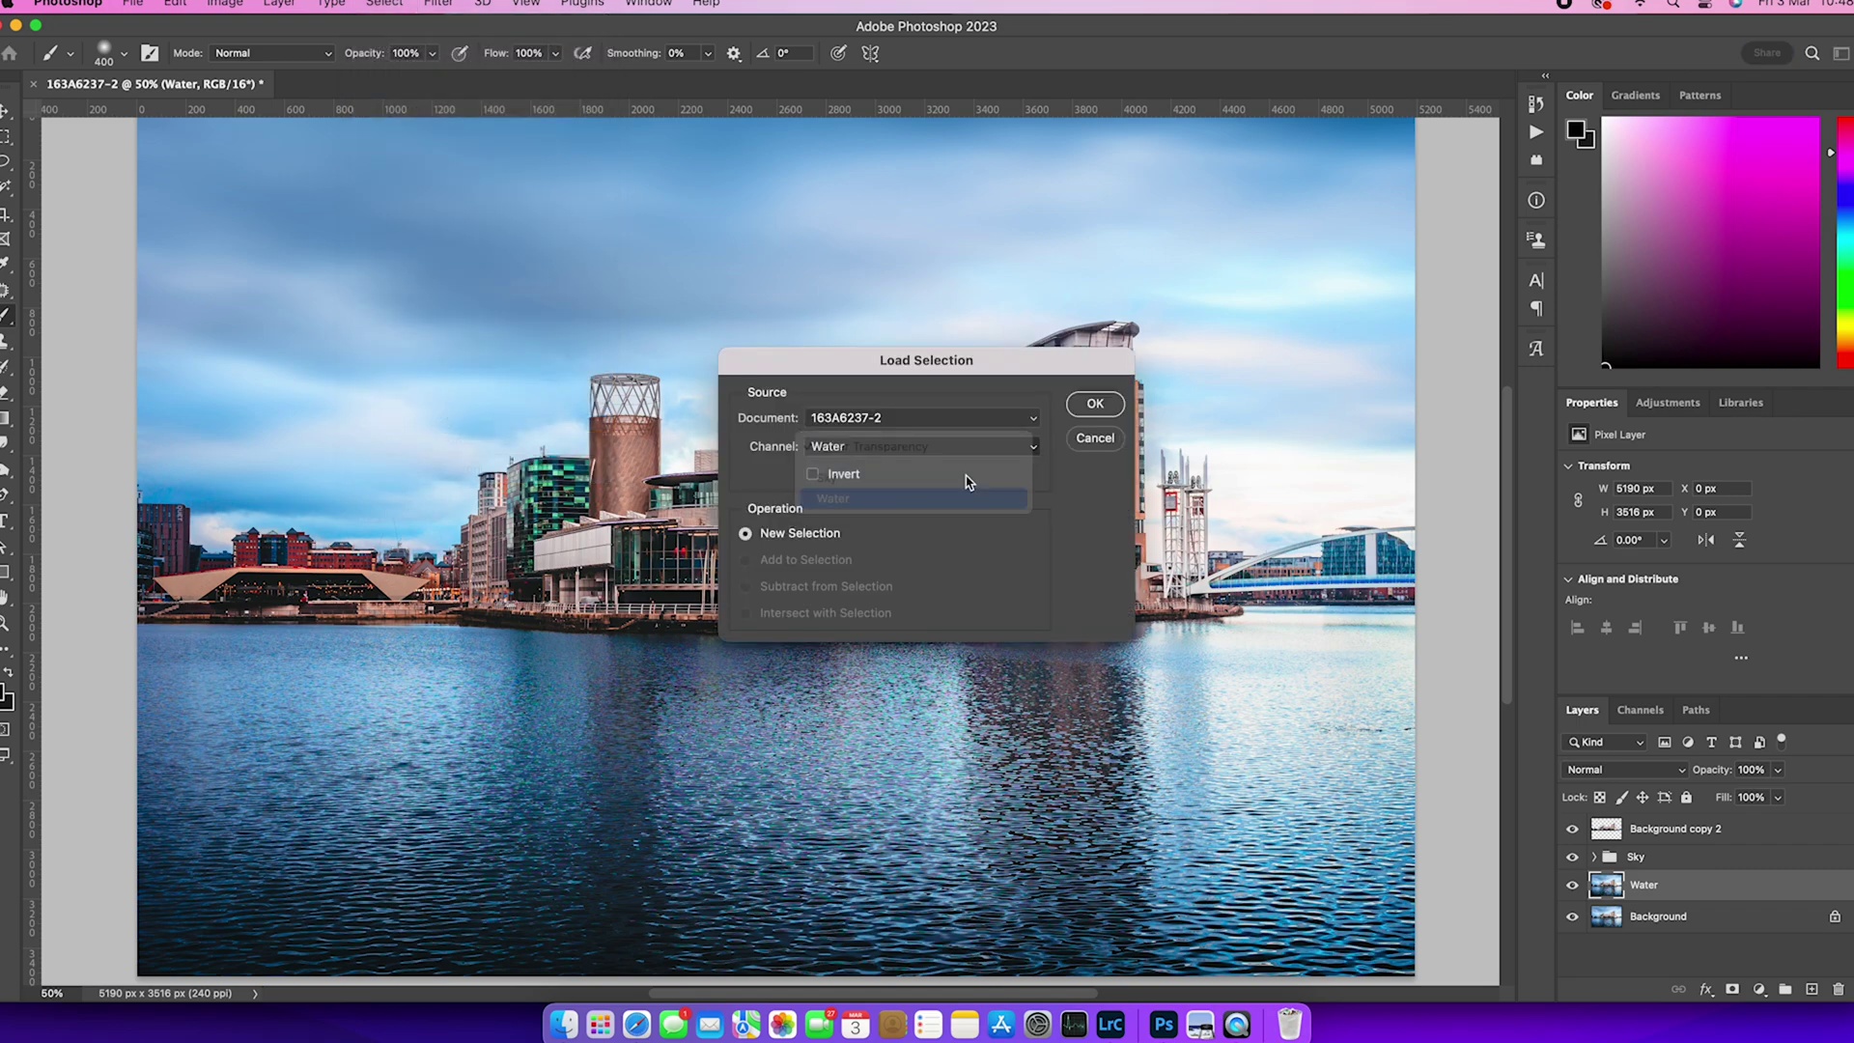
pyautogui.click(1096, 405)
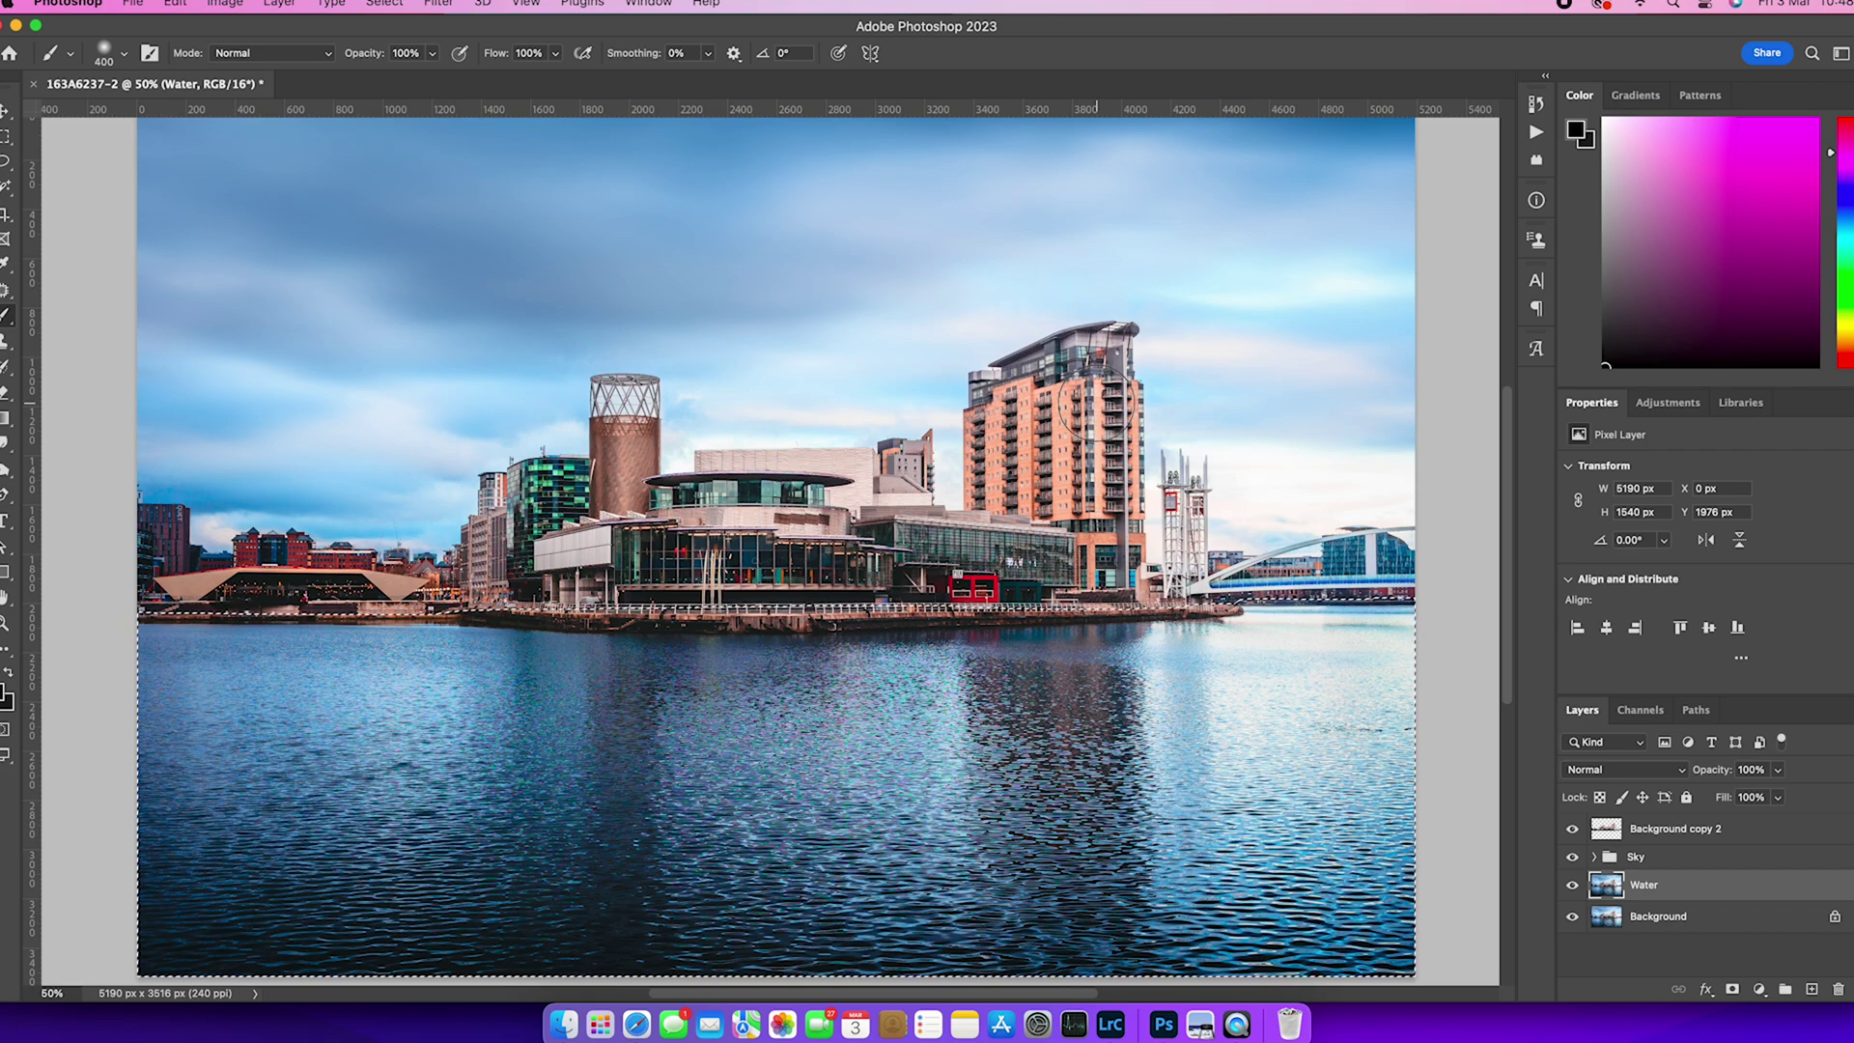
pyautogui.click(1733, 991)
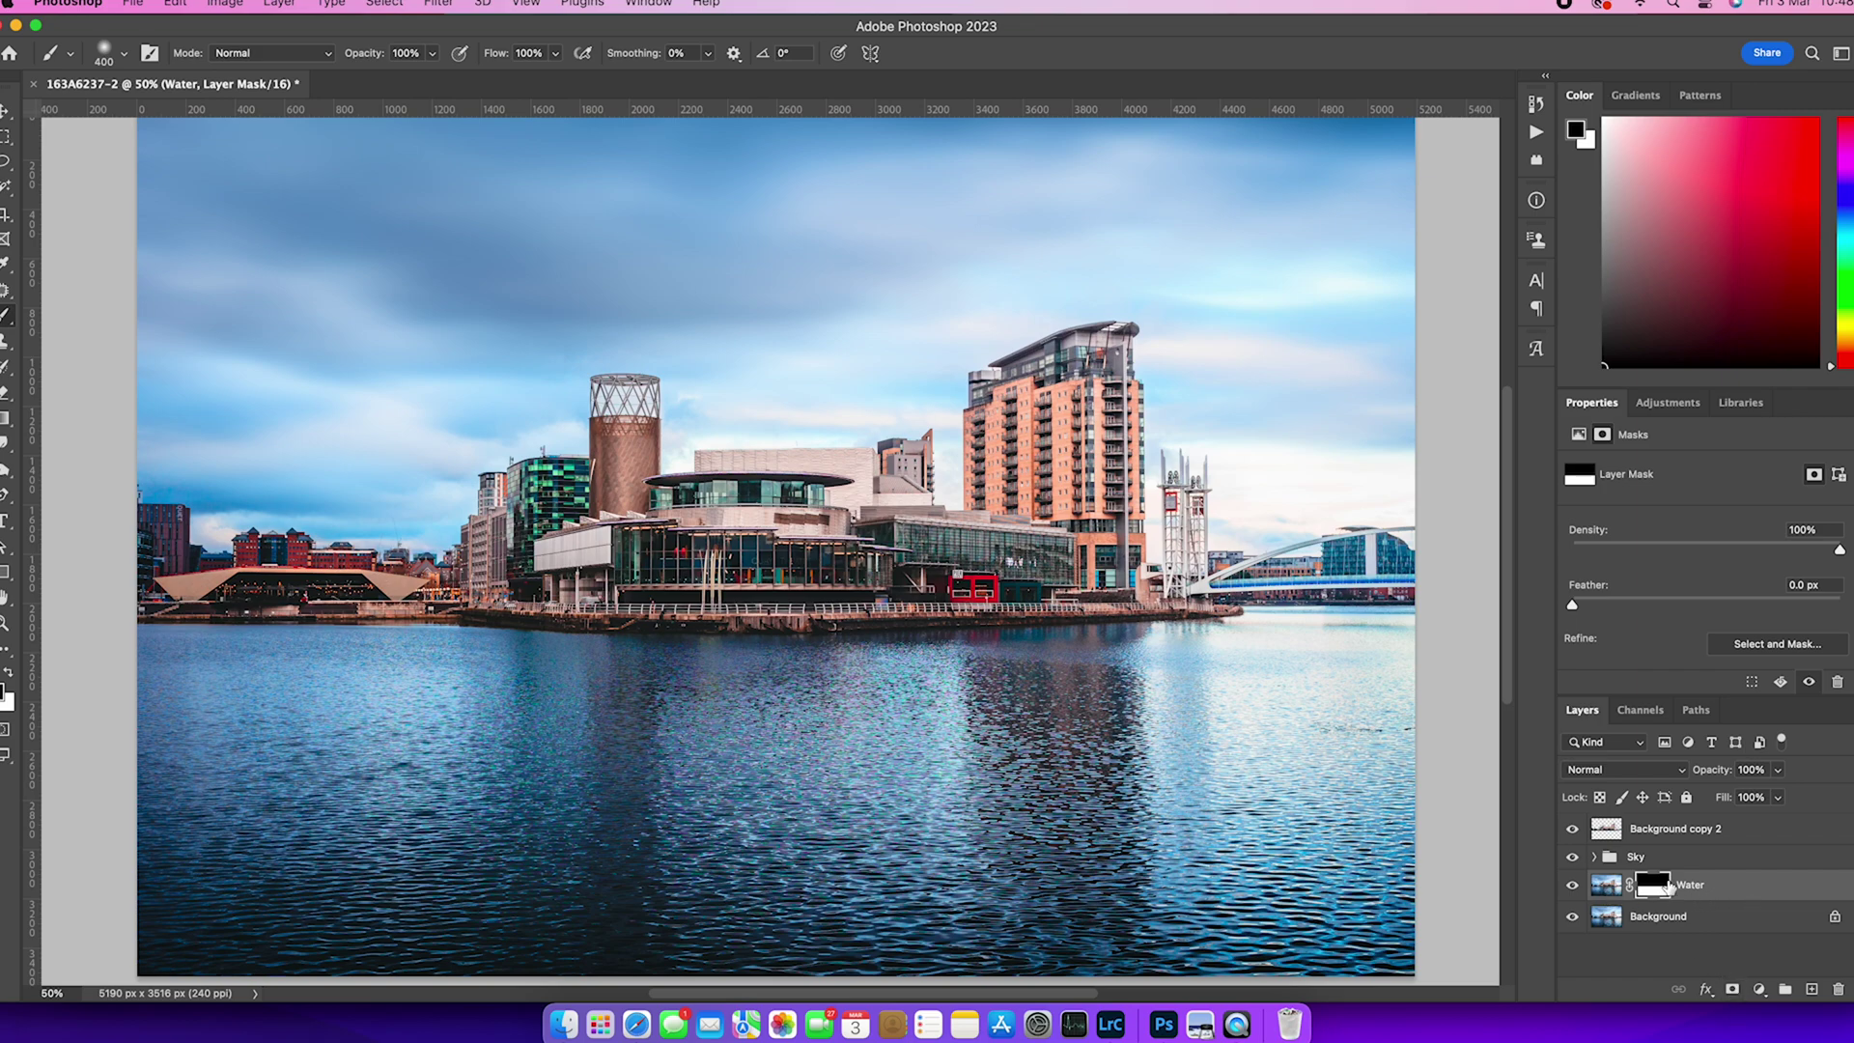
# Convert the Water layer to a smart object and check the Sky group and buildings visibility.
pyautogui.rightClick(1767, 888)
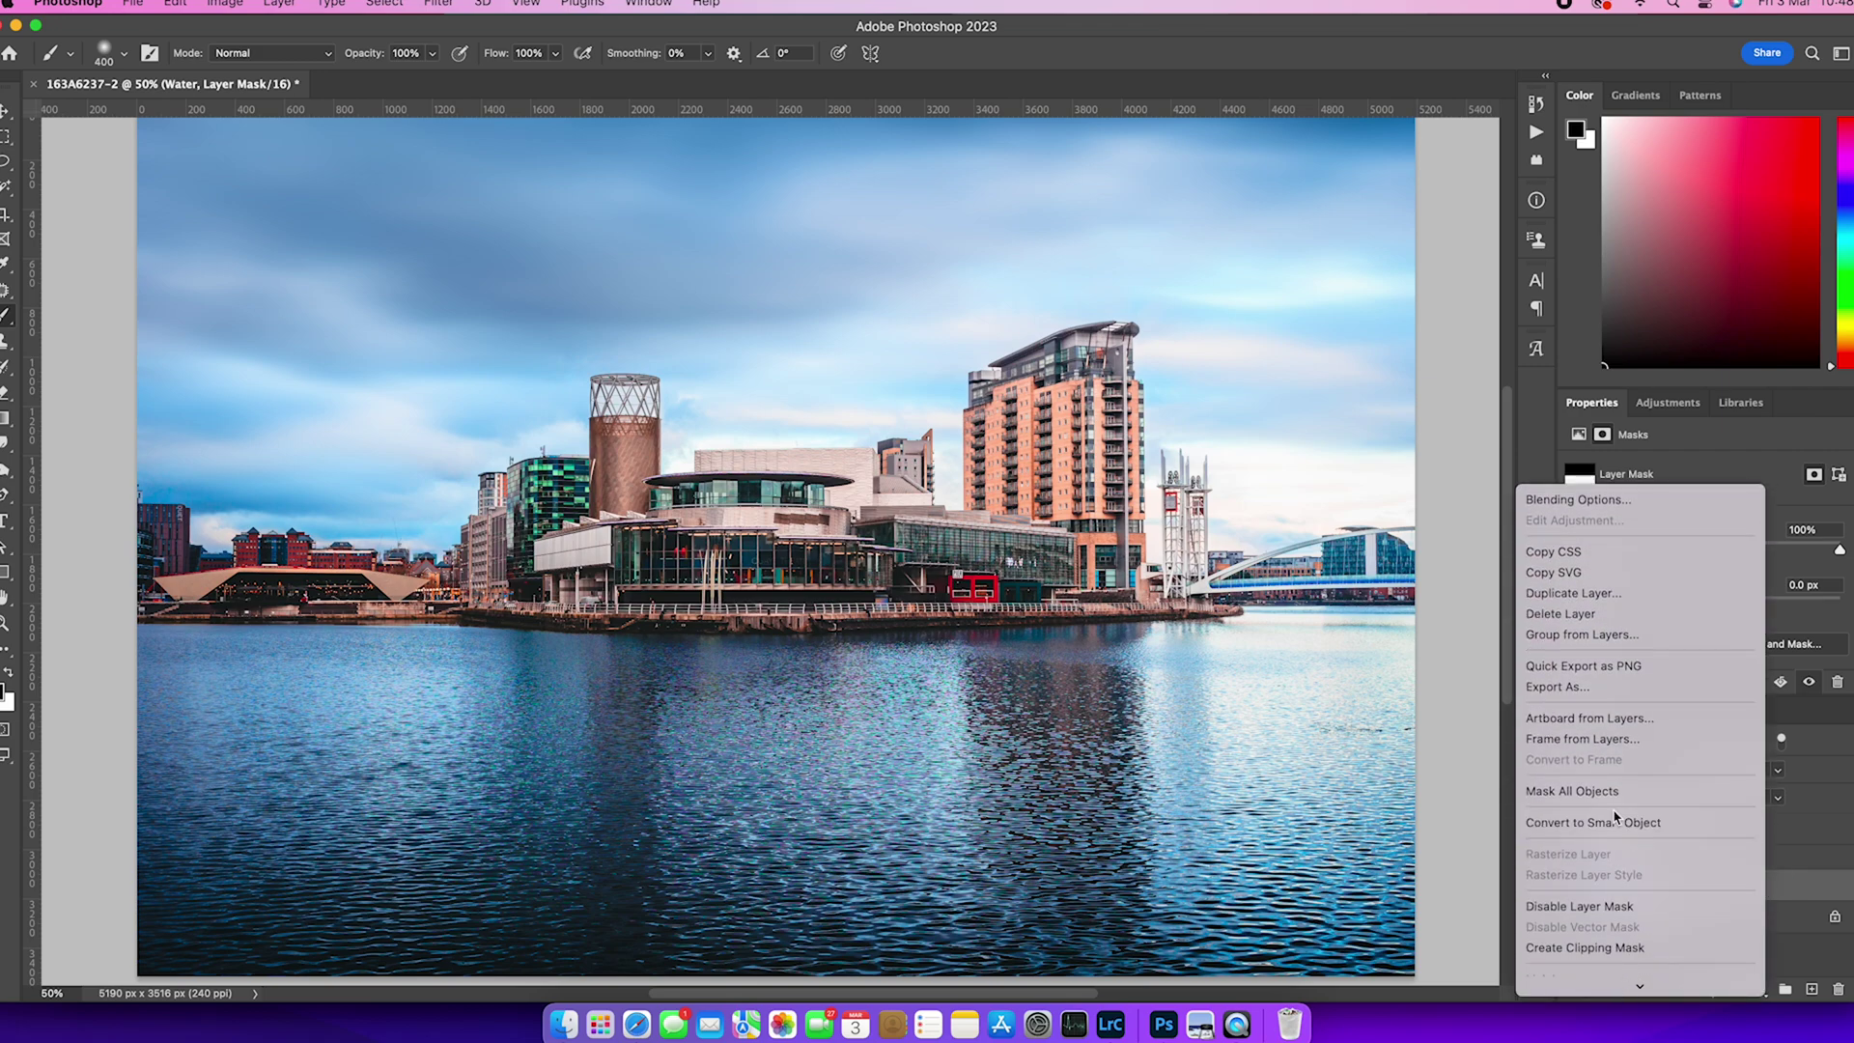
pyautogui.click(1593, 821)
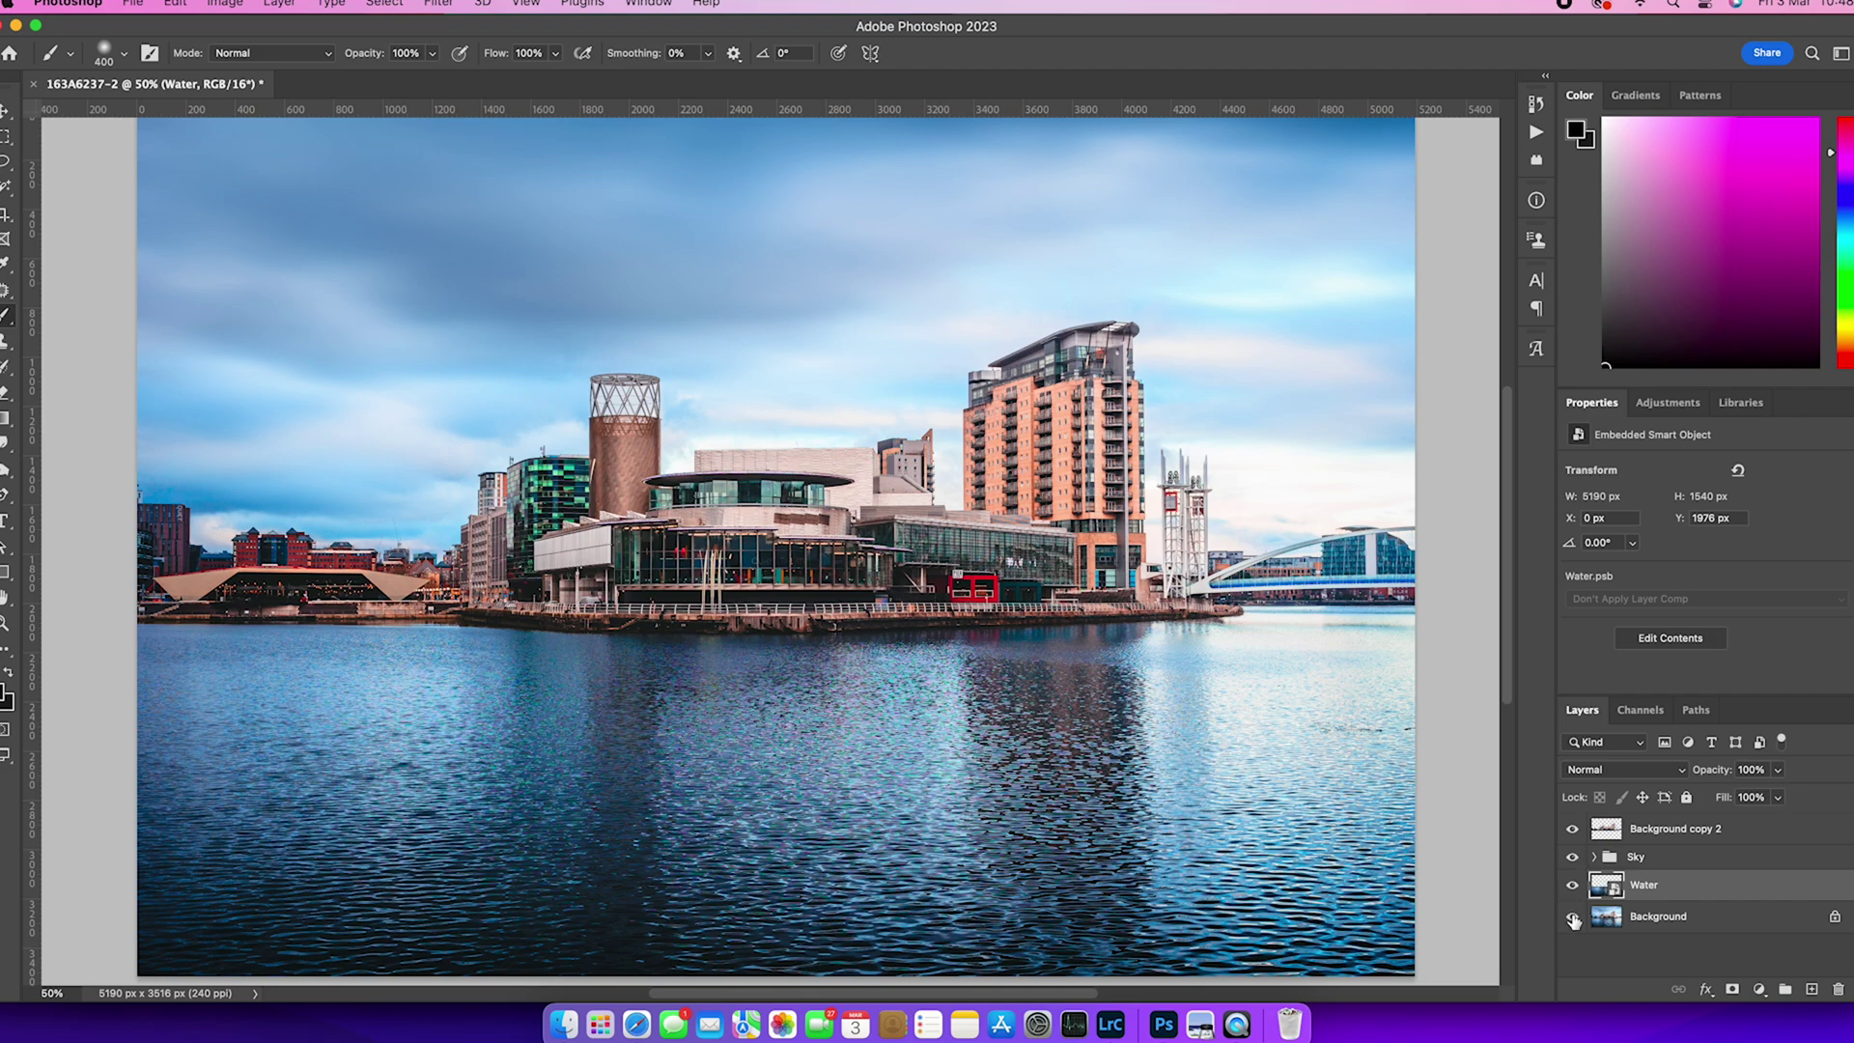
pyautogui.click(1573, 858)
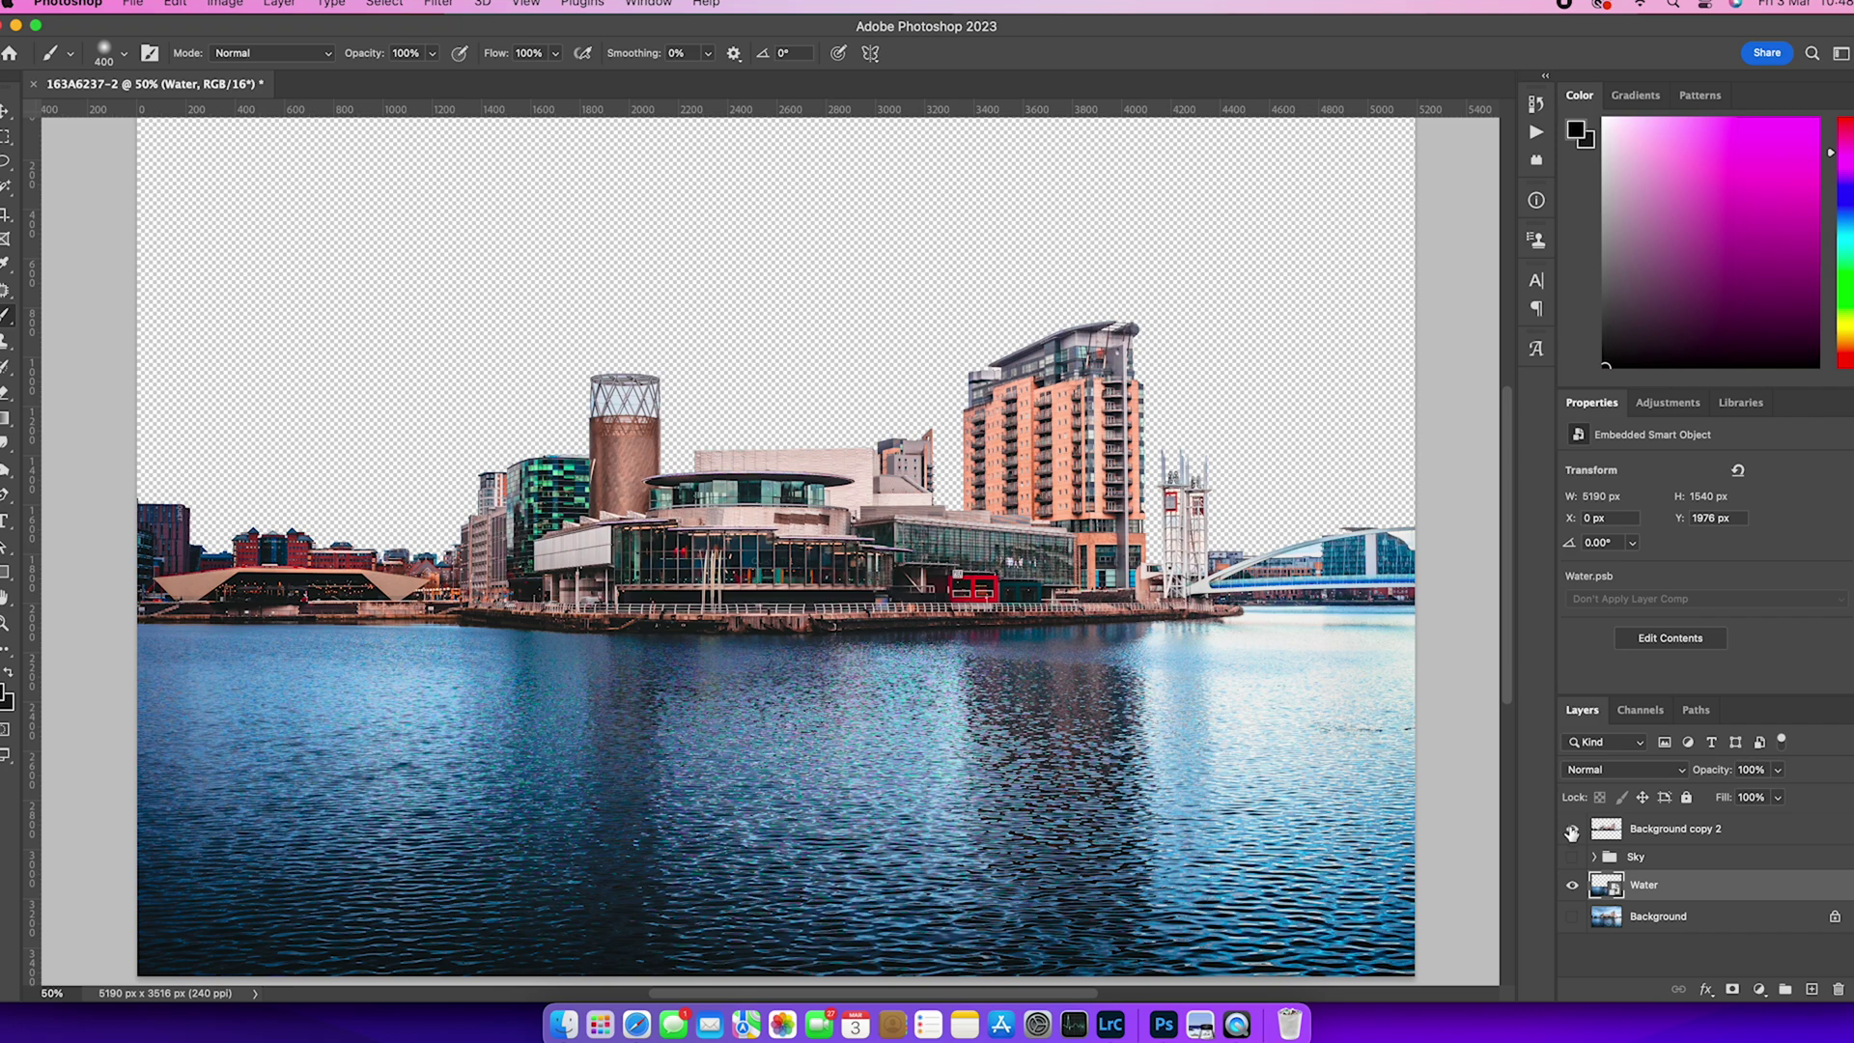
pyautogui.click(1571, 829)
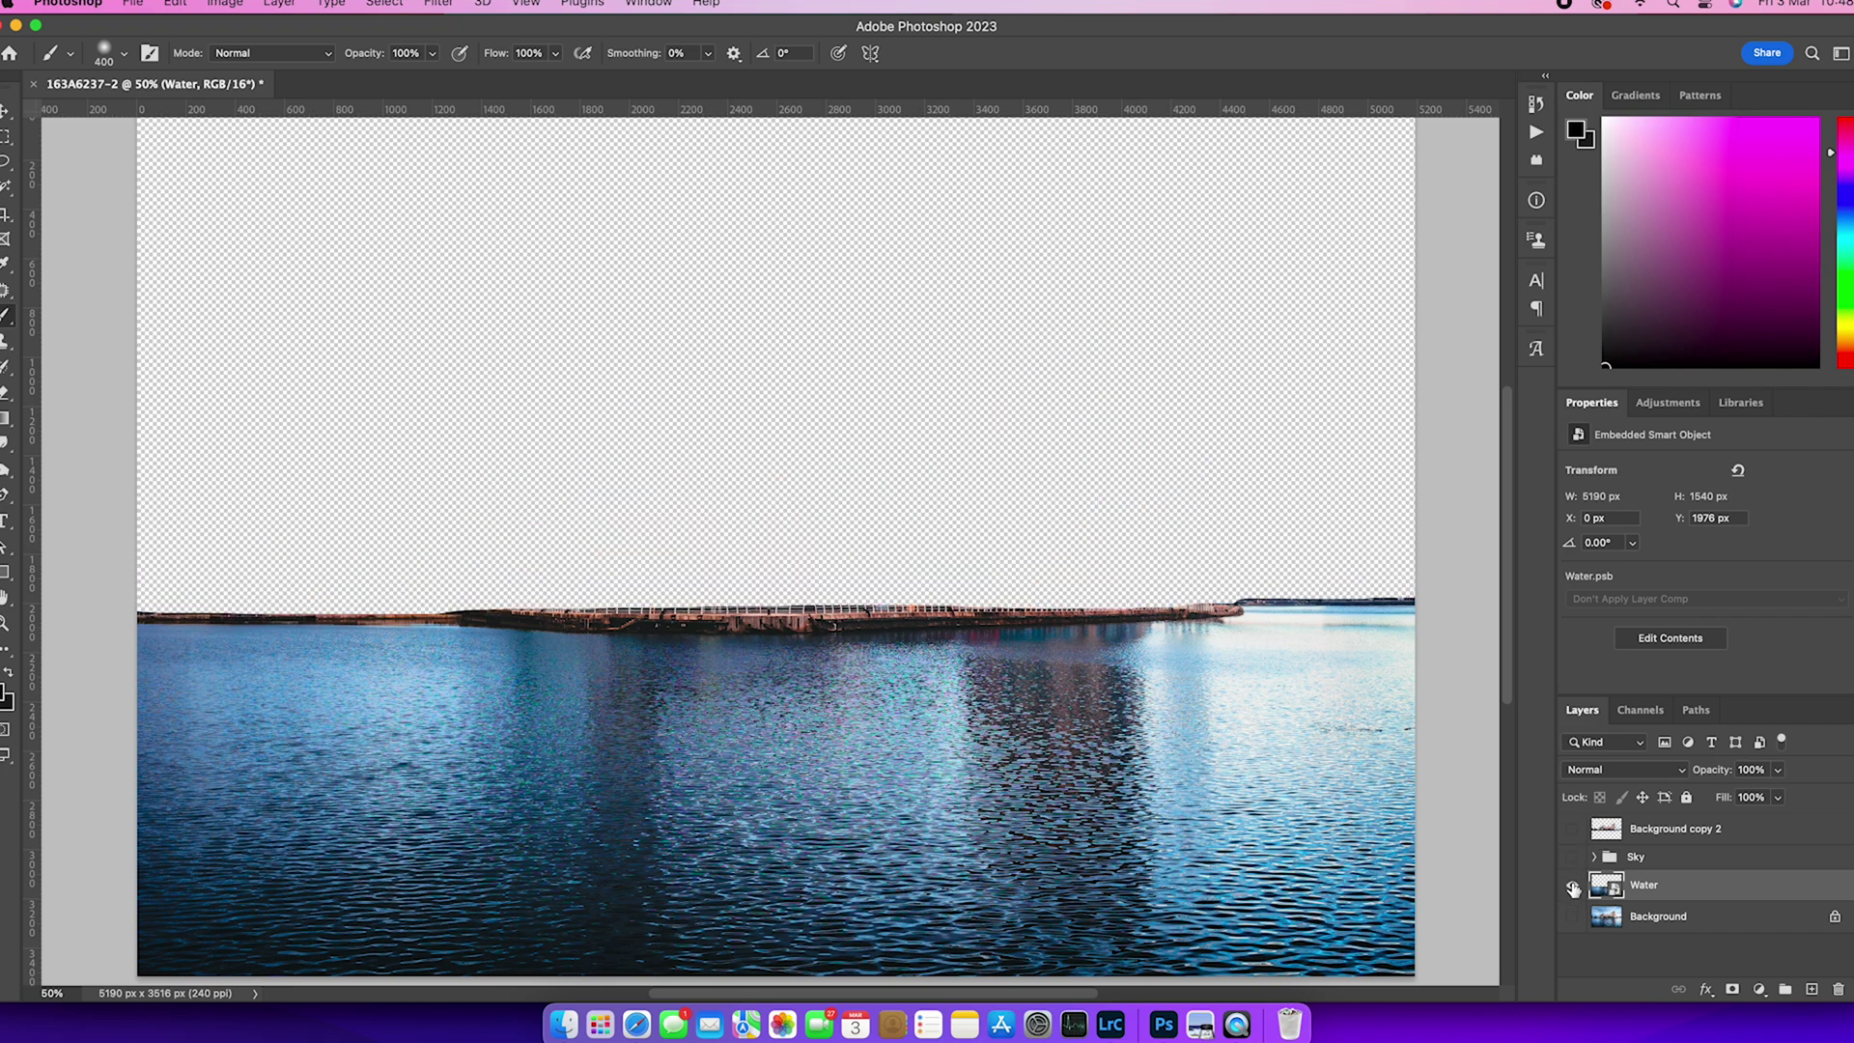
pyautogui.click(1572, 830)
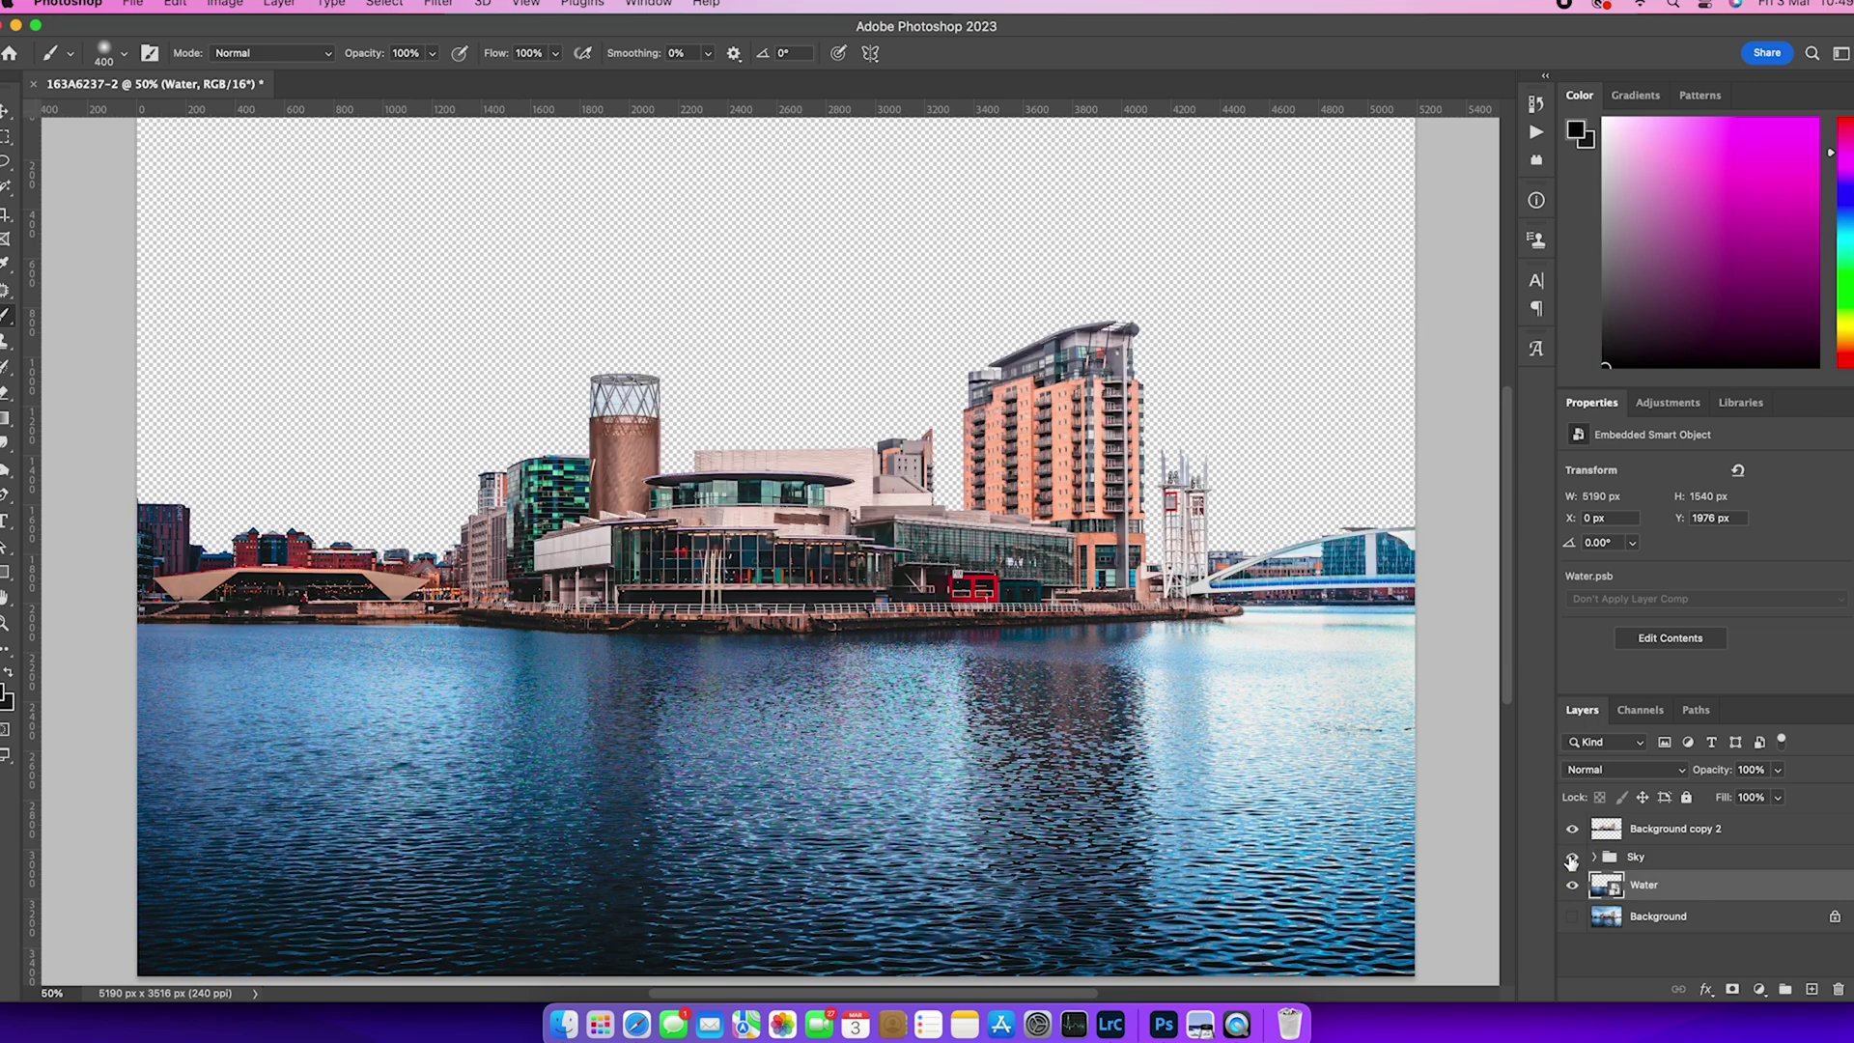
pyautogui.click(1571, 858)
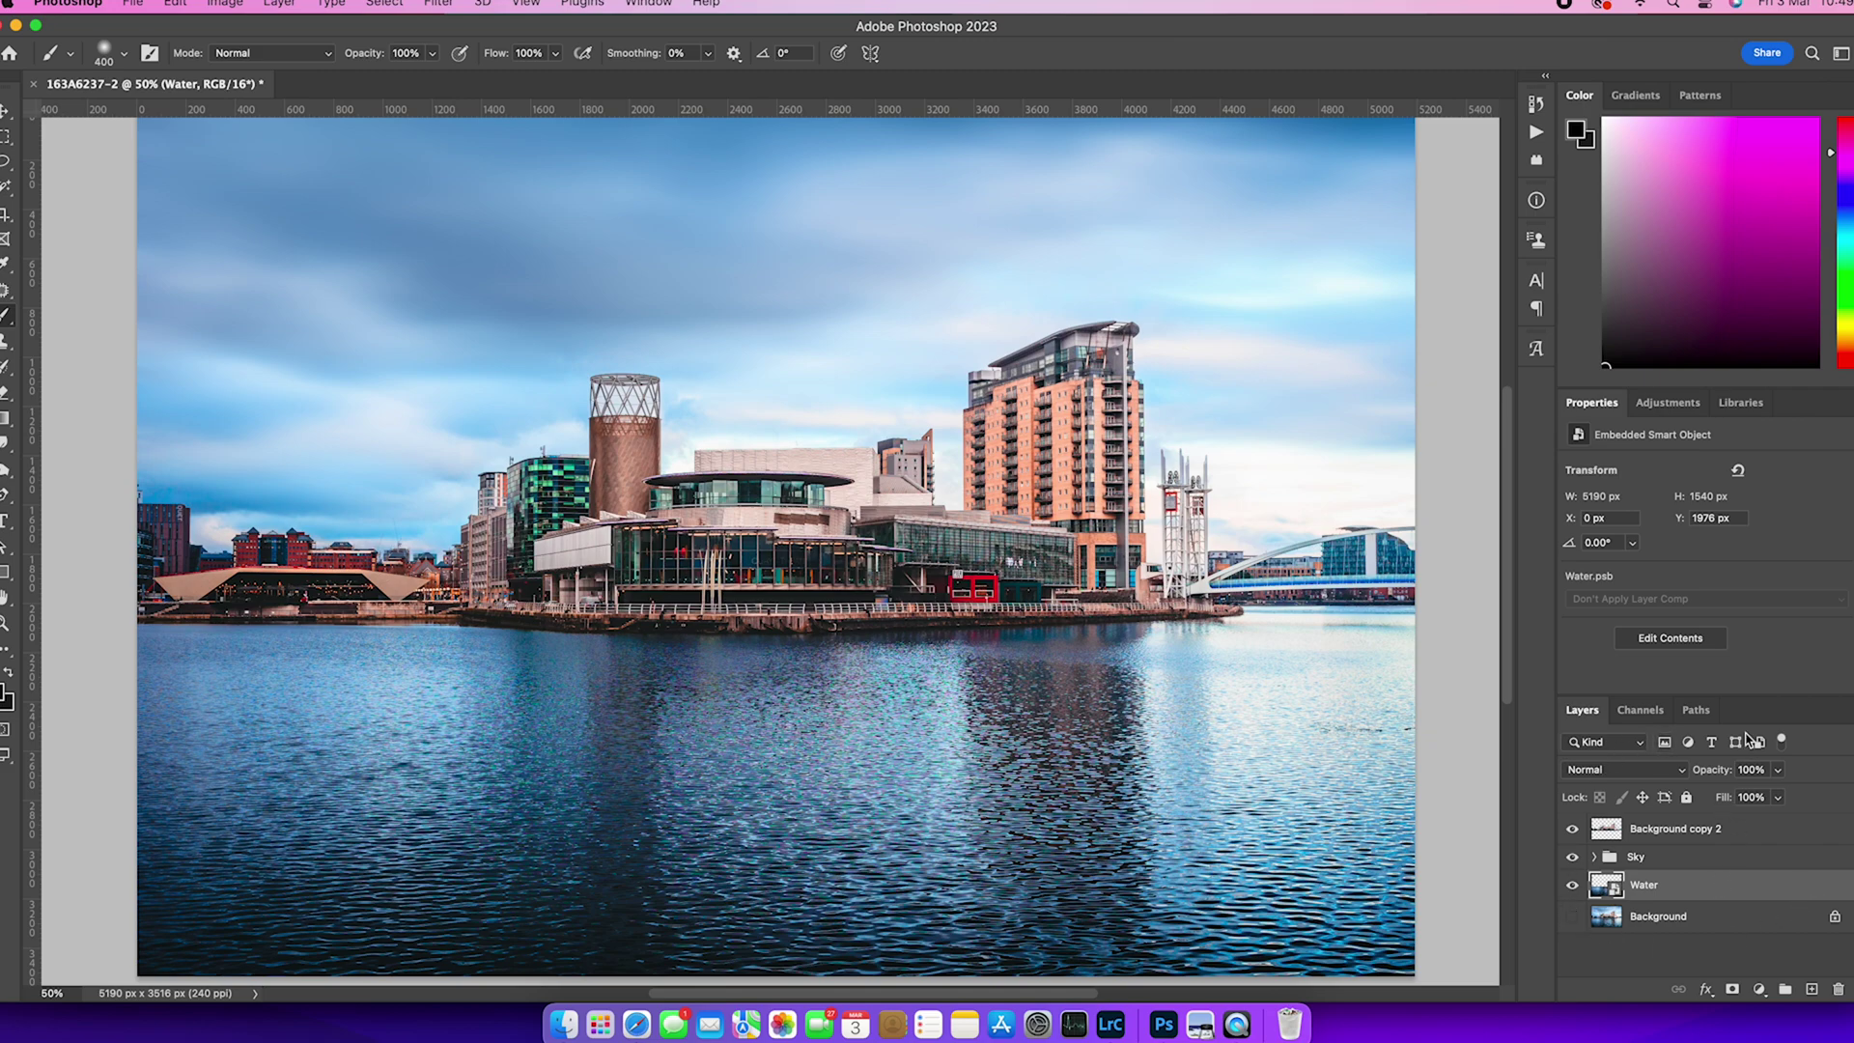
# Apply a Motion Blur smart filter to Water with a near-horizontal angle and about 197 px distance.
pyautogui.click(439, 4)
pyautogui.moveTo(487, 260)
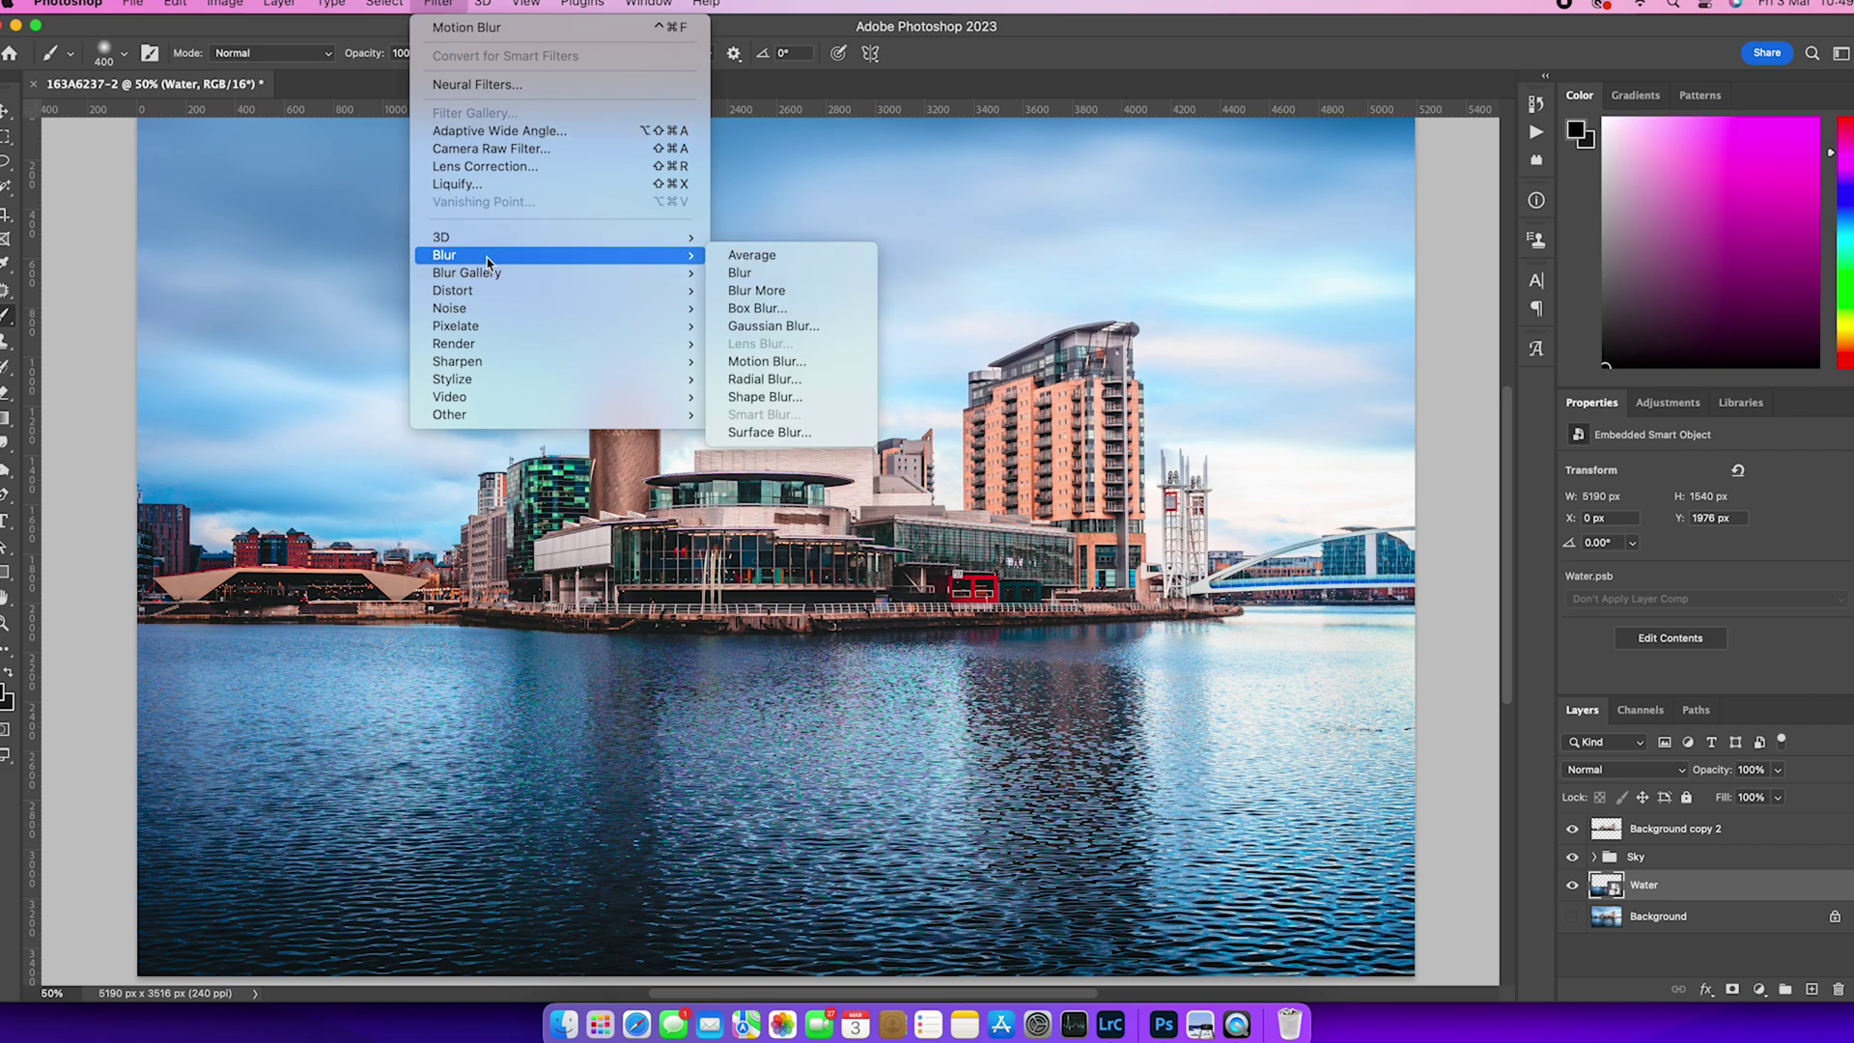
pyautogui.click(792, 362)
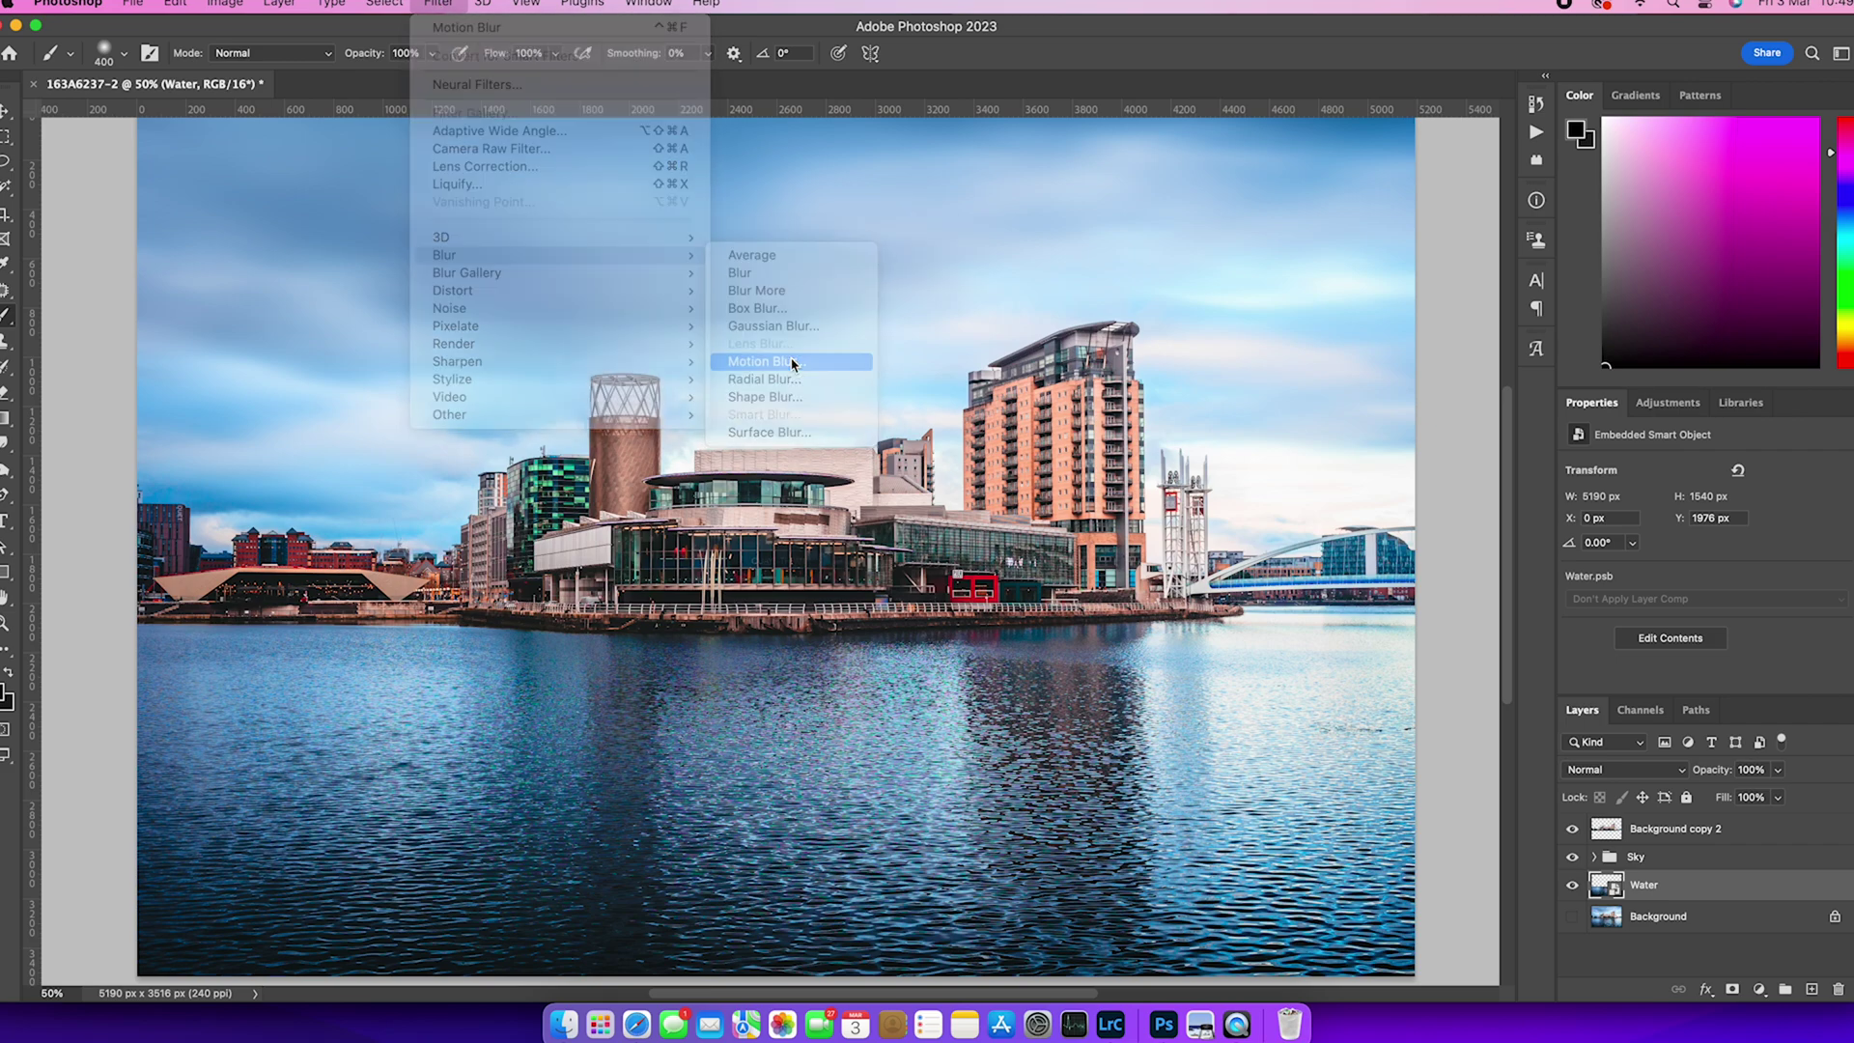
pyautogui.moveTo(1202, 556); pyautogui.dragTo(1185, 550)
pyautogui.moveTo(1265, 483)
pyautogui.mouseDown()
pyautogui.moveTo(1255, 468)
pyautogui.moveTo(1281, 484)
pyautogui.mouseUp()
pyautogui.click(1339, 231)
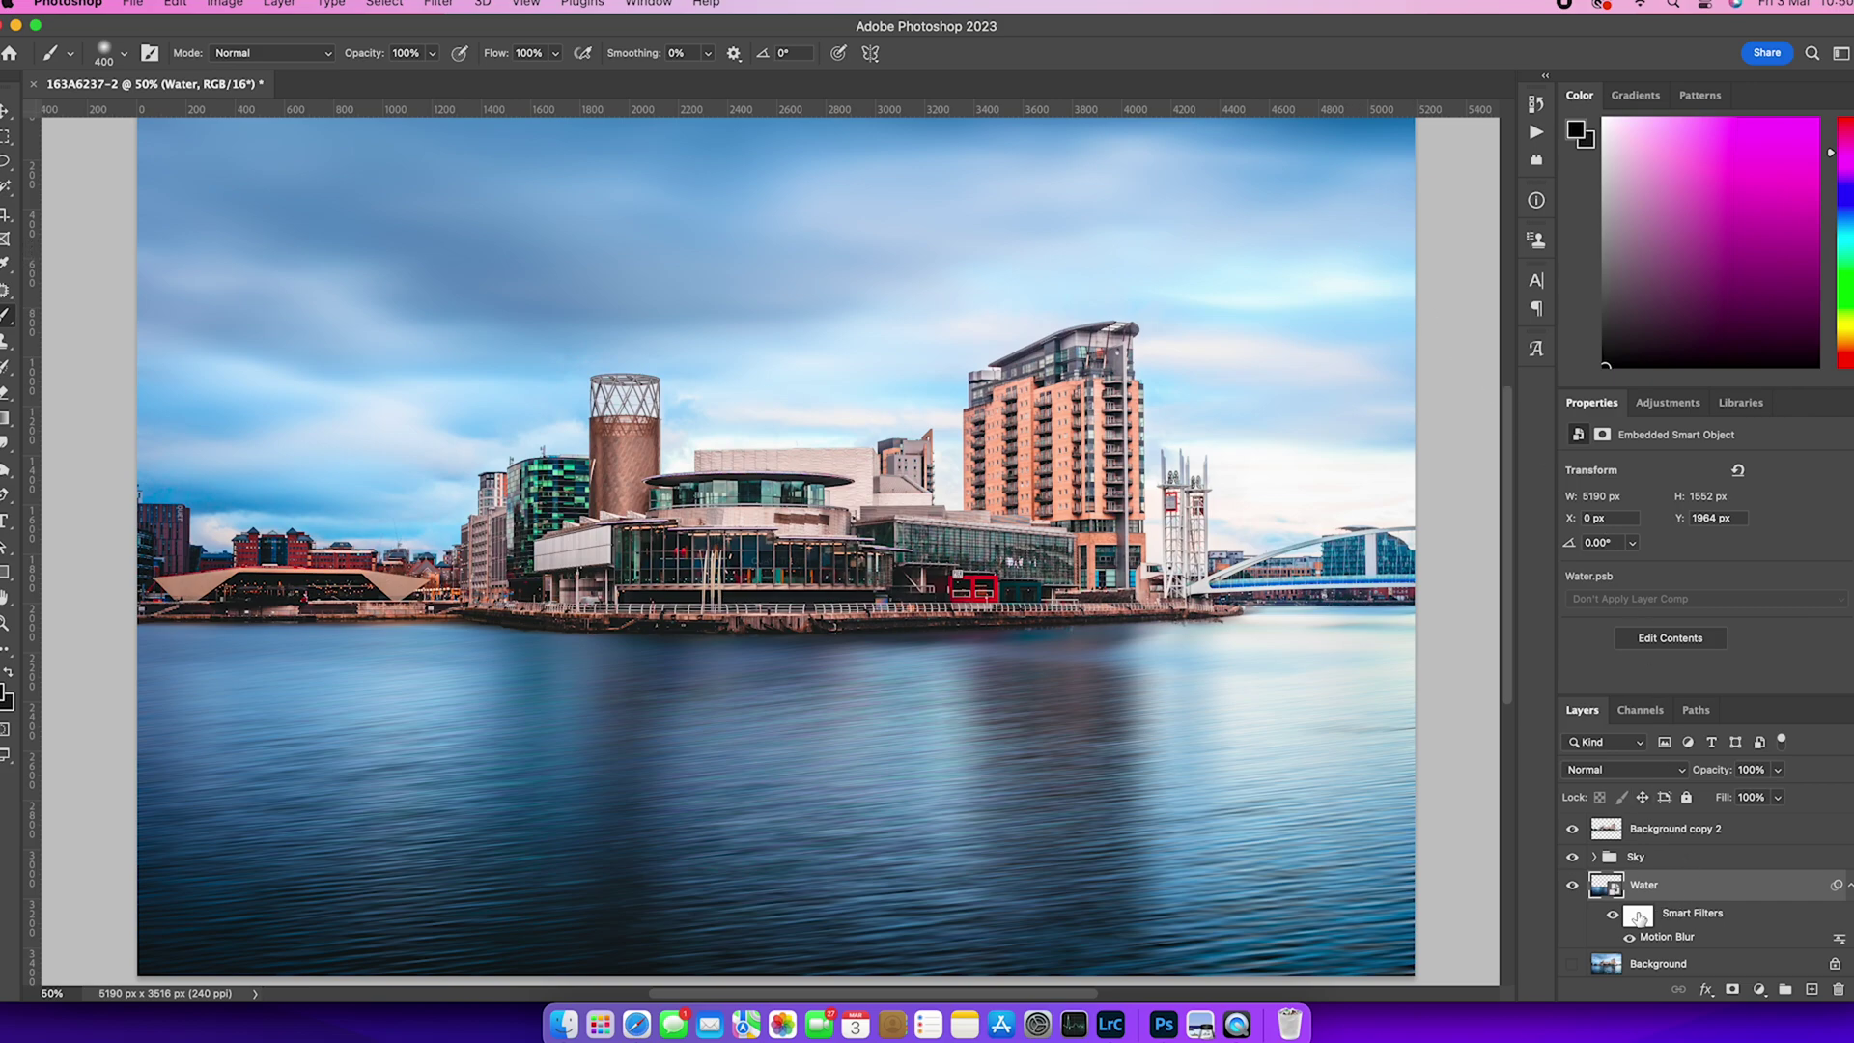
# Paint black along the waterline on the Water smart filter mask to keep the shoreline sharp.
pyautogui.click(1638, 917)
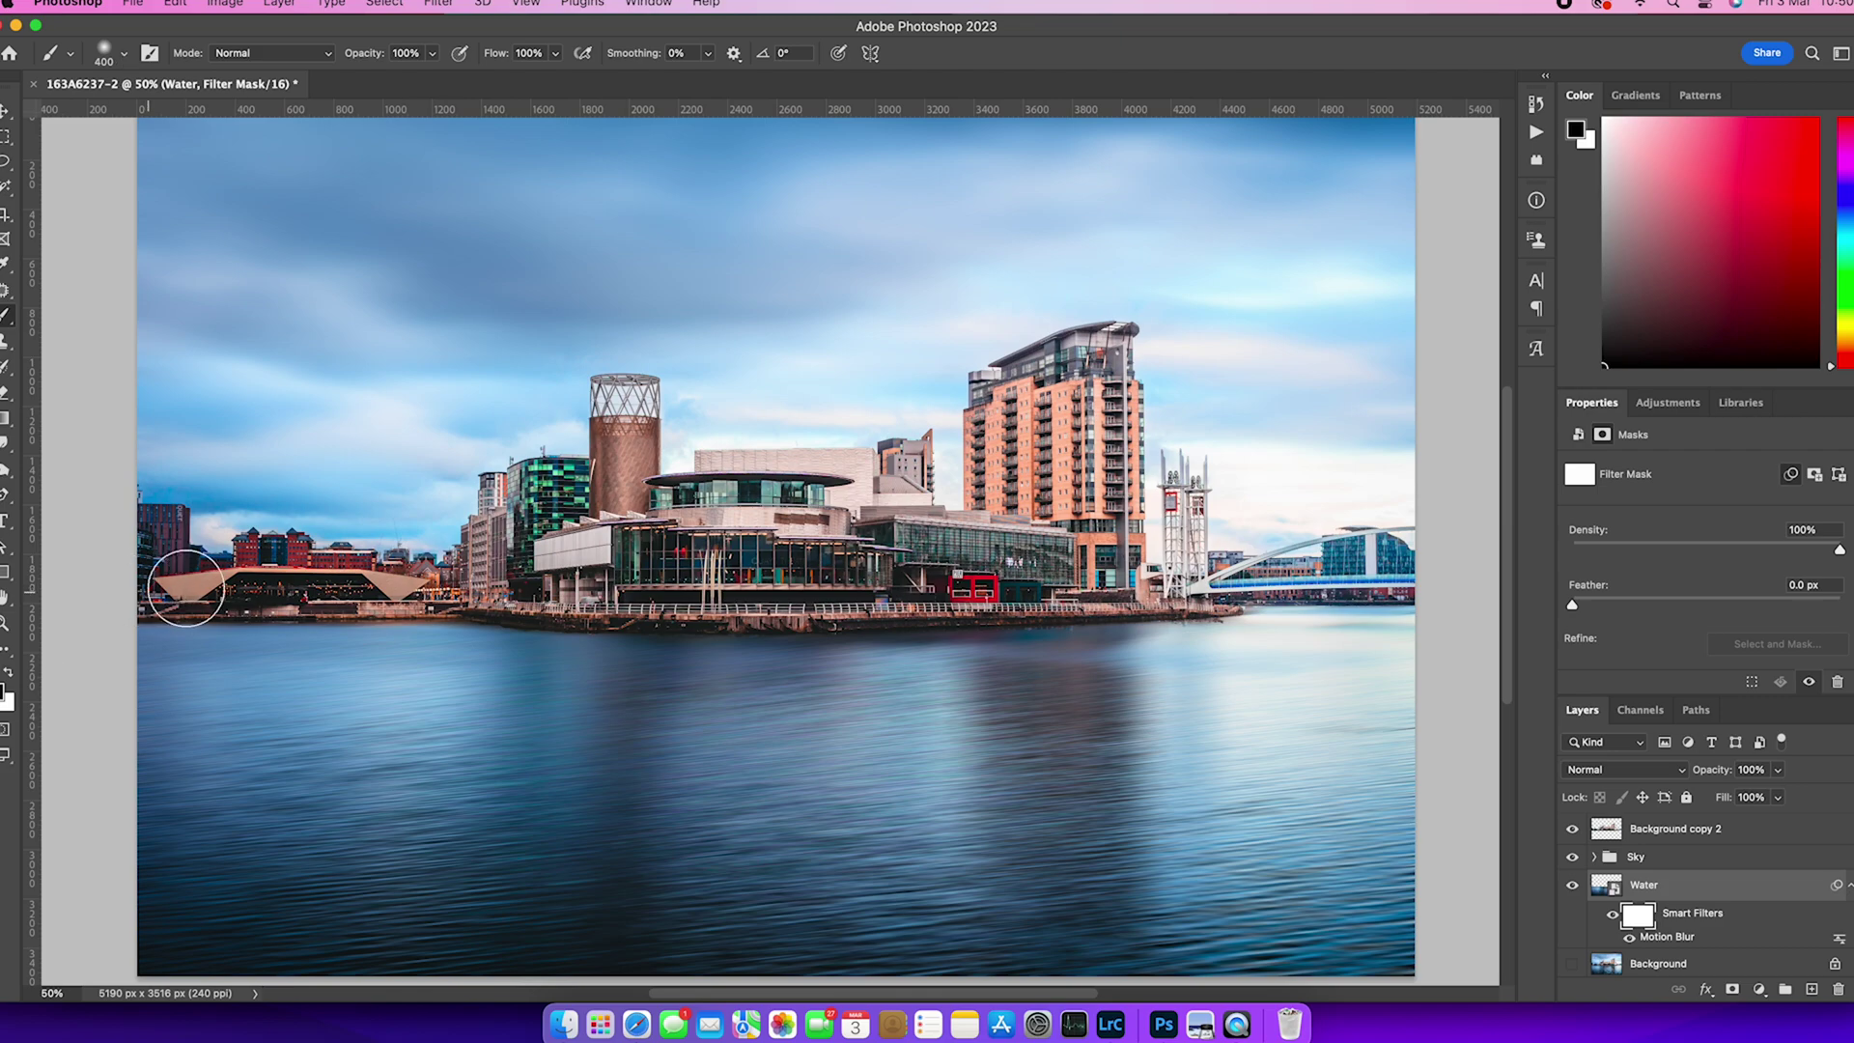
pyautogui.moveTo(657, 599); pyautogui.dragTo(1234, 603)
pyautogui.press('x')
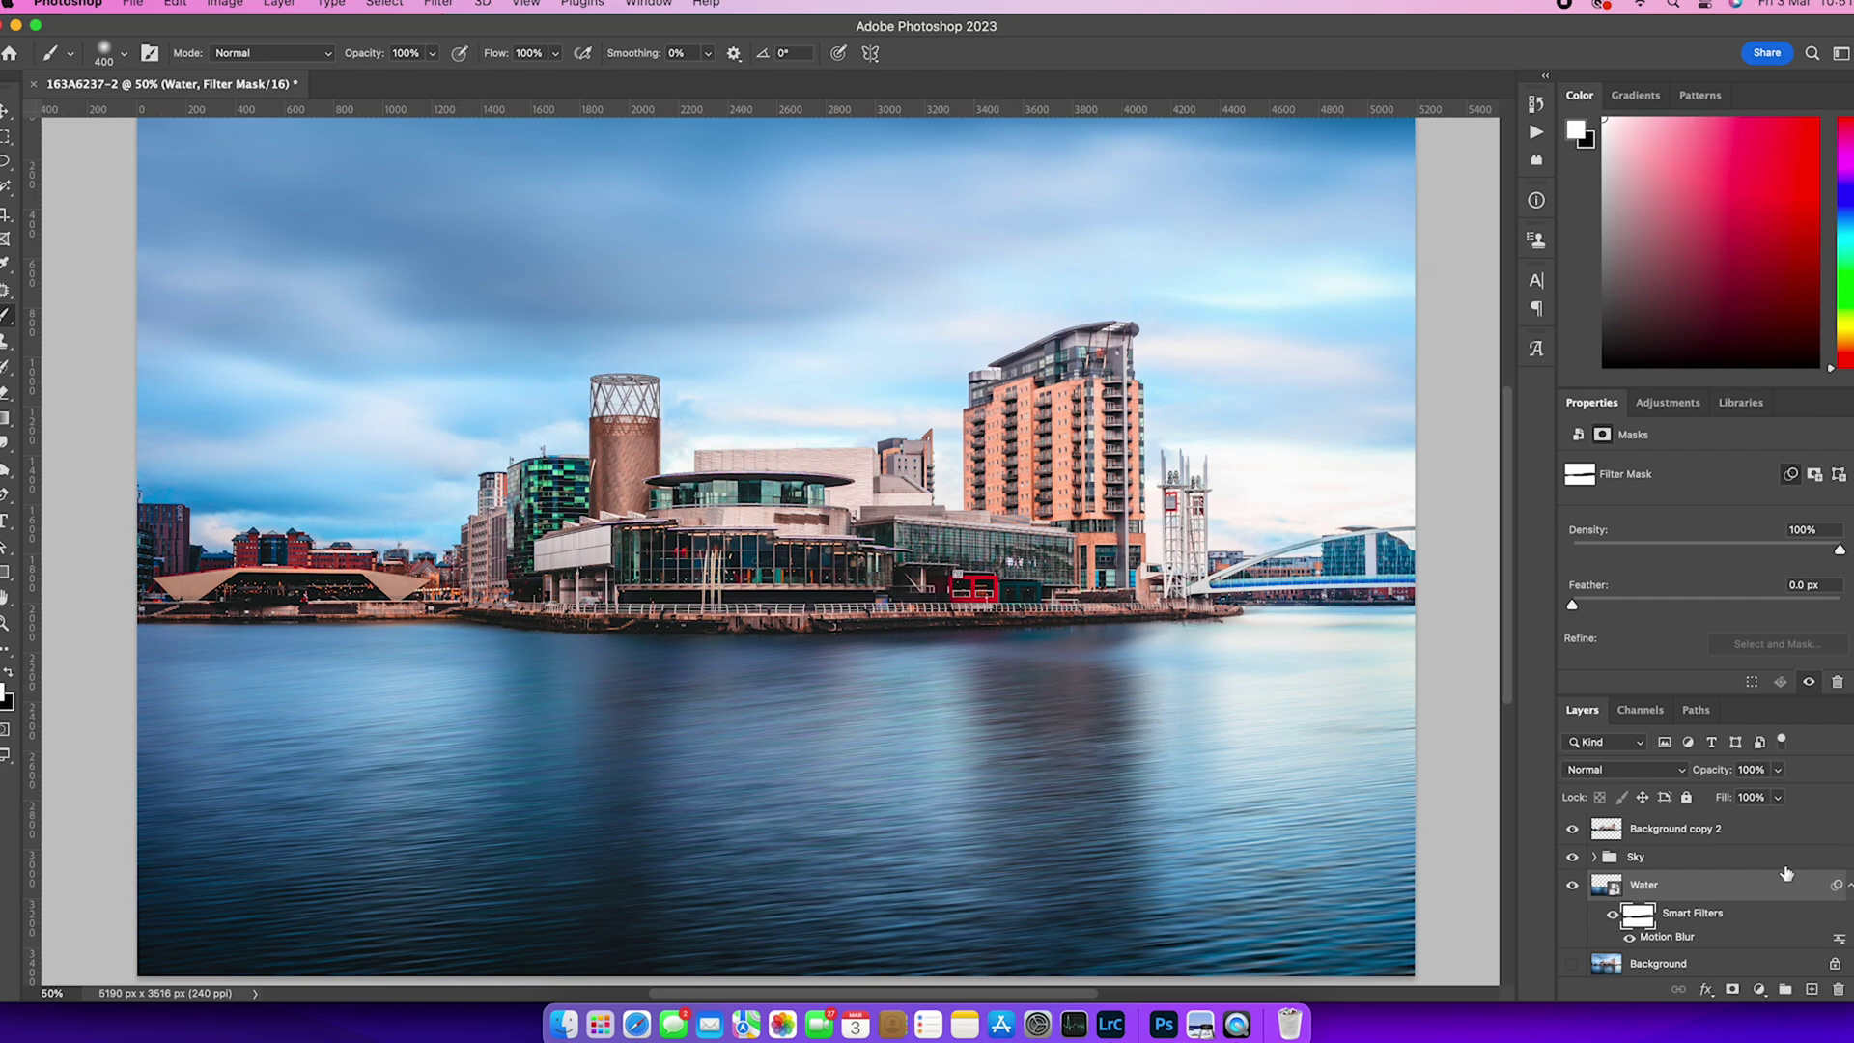
pyautogui.click(1730, 877)
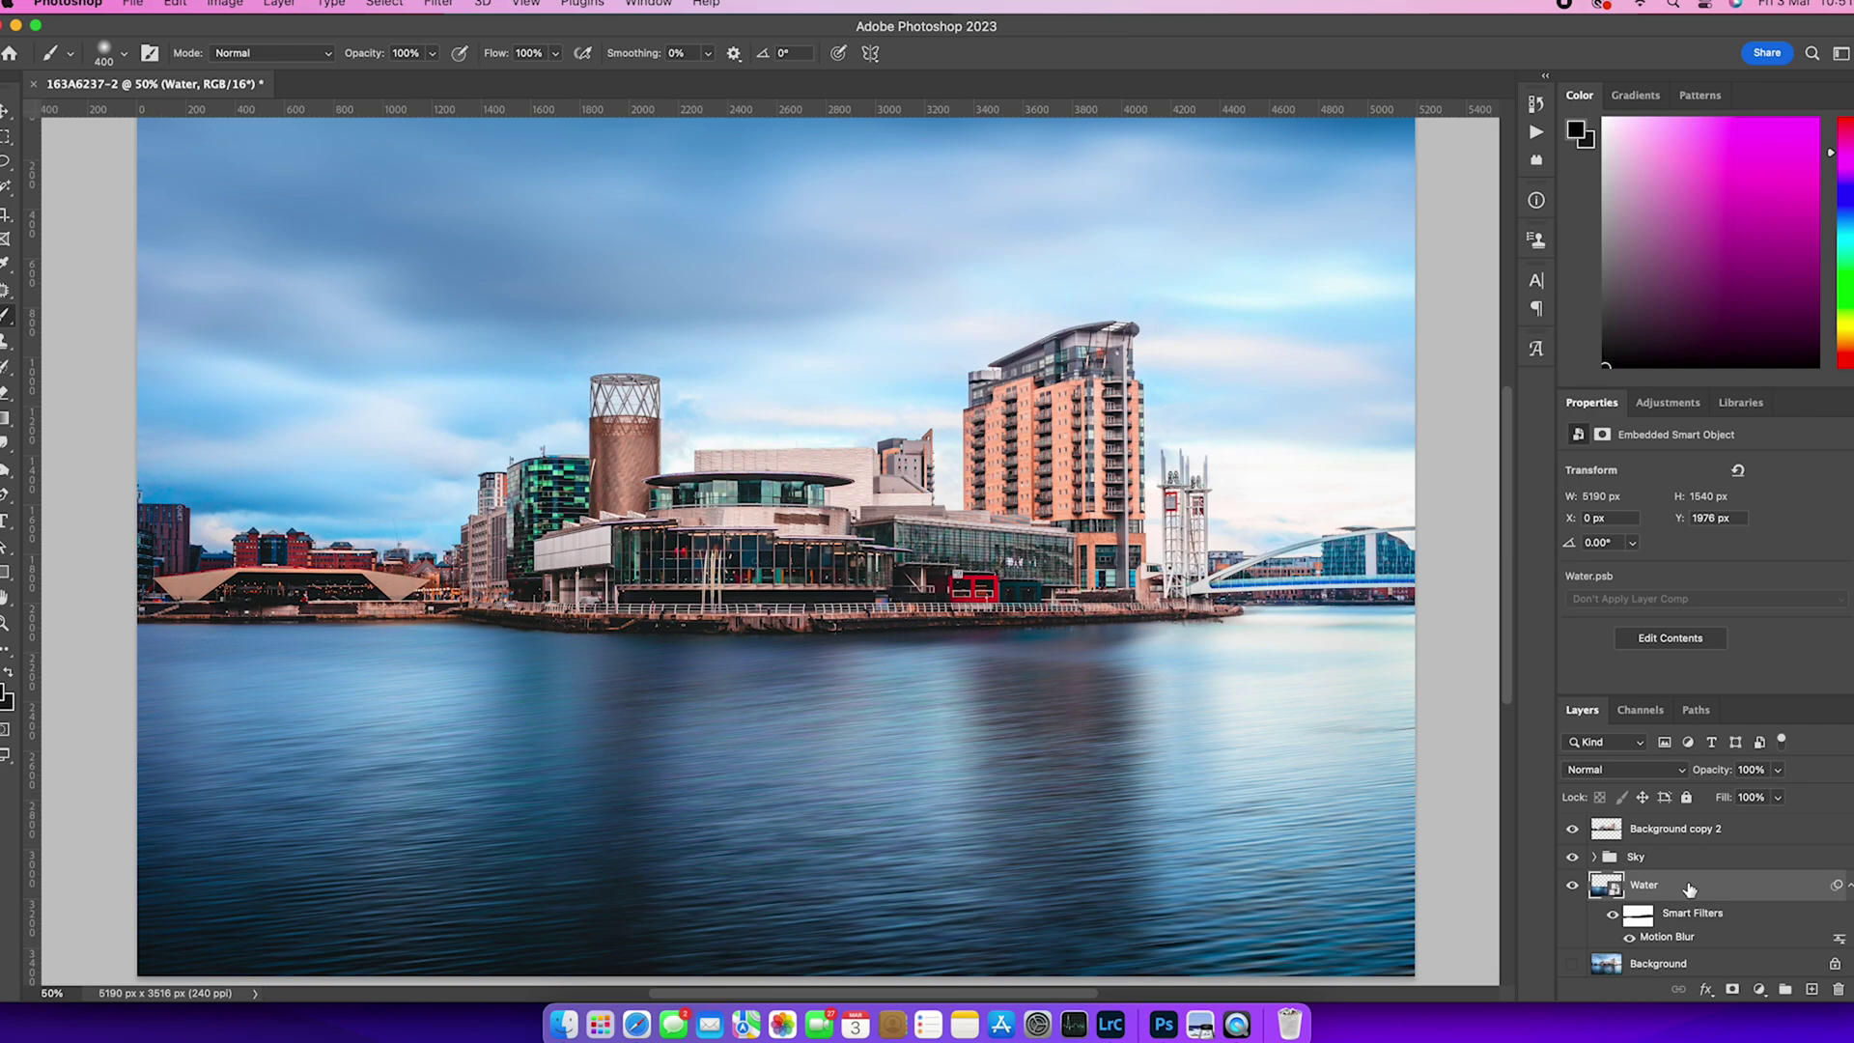
# Duplicate the Water layer as 'Water Second Layer' at 50% opacity.
pyautogui.rightClick(1689, 886)
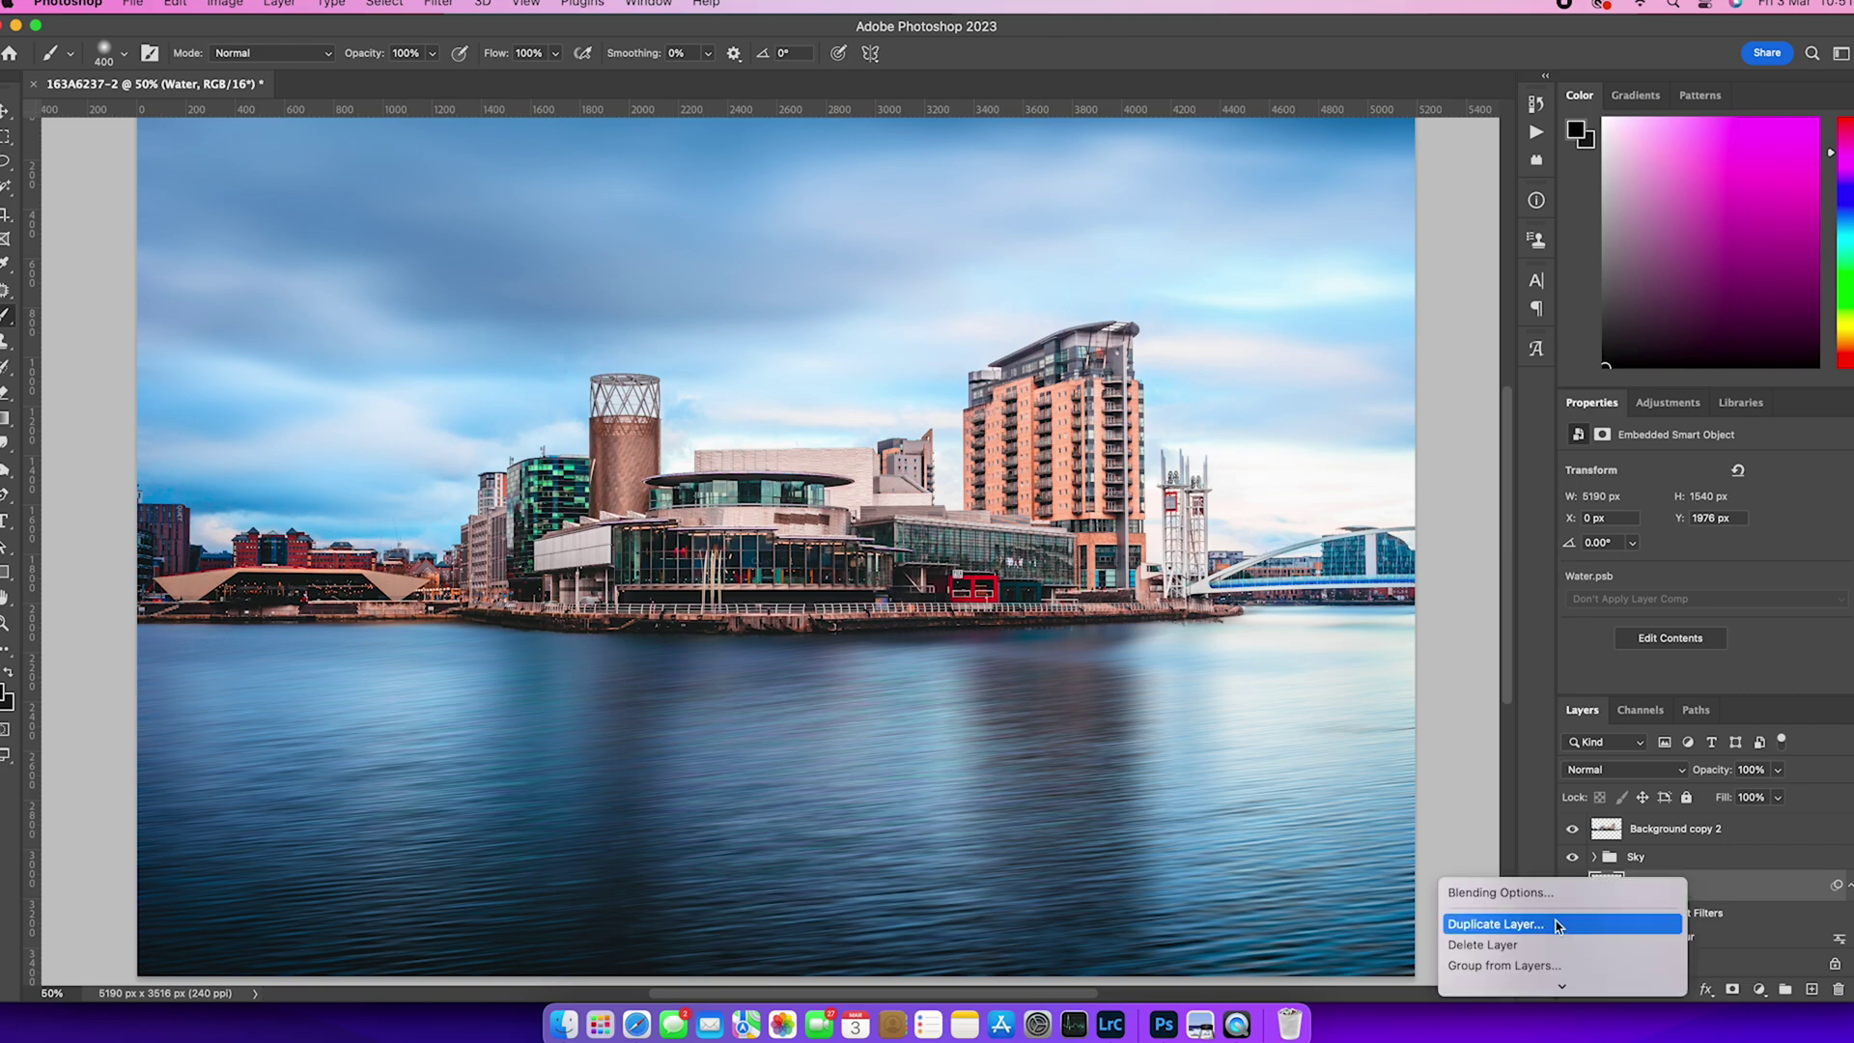
pyautogui.click(1492, 924)
pyautogui.write('Water Second Layer')
pyautogui.press('Return')
pyautogui.moveTo(1718, 778); pyautogui.dragTo(1665, 785)
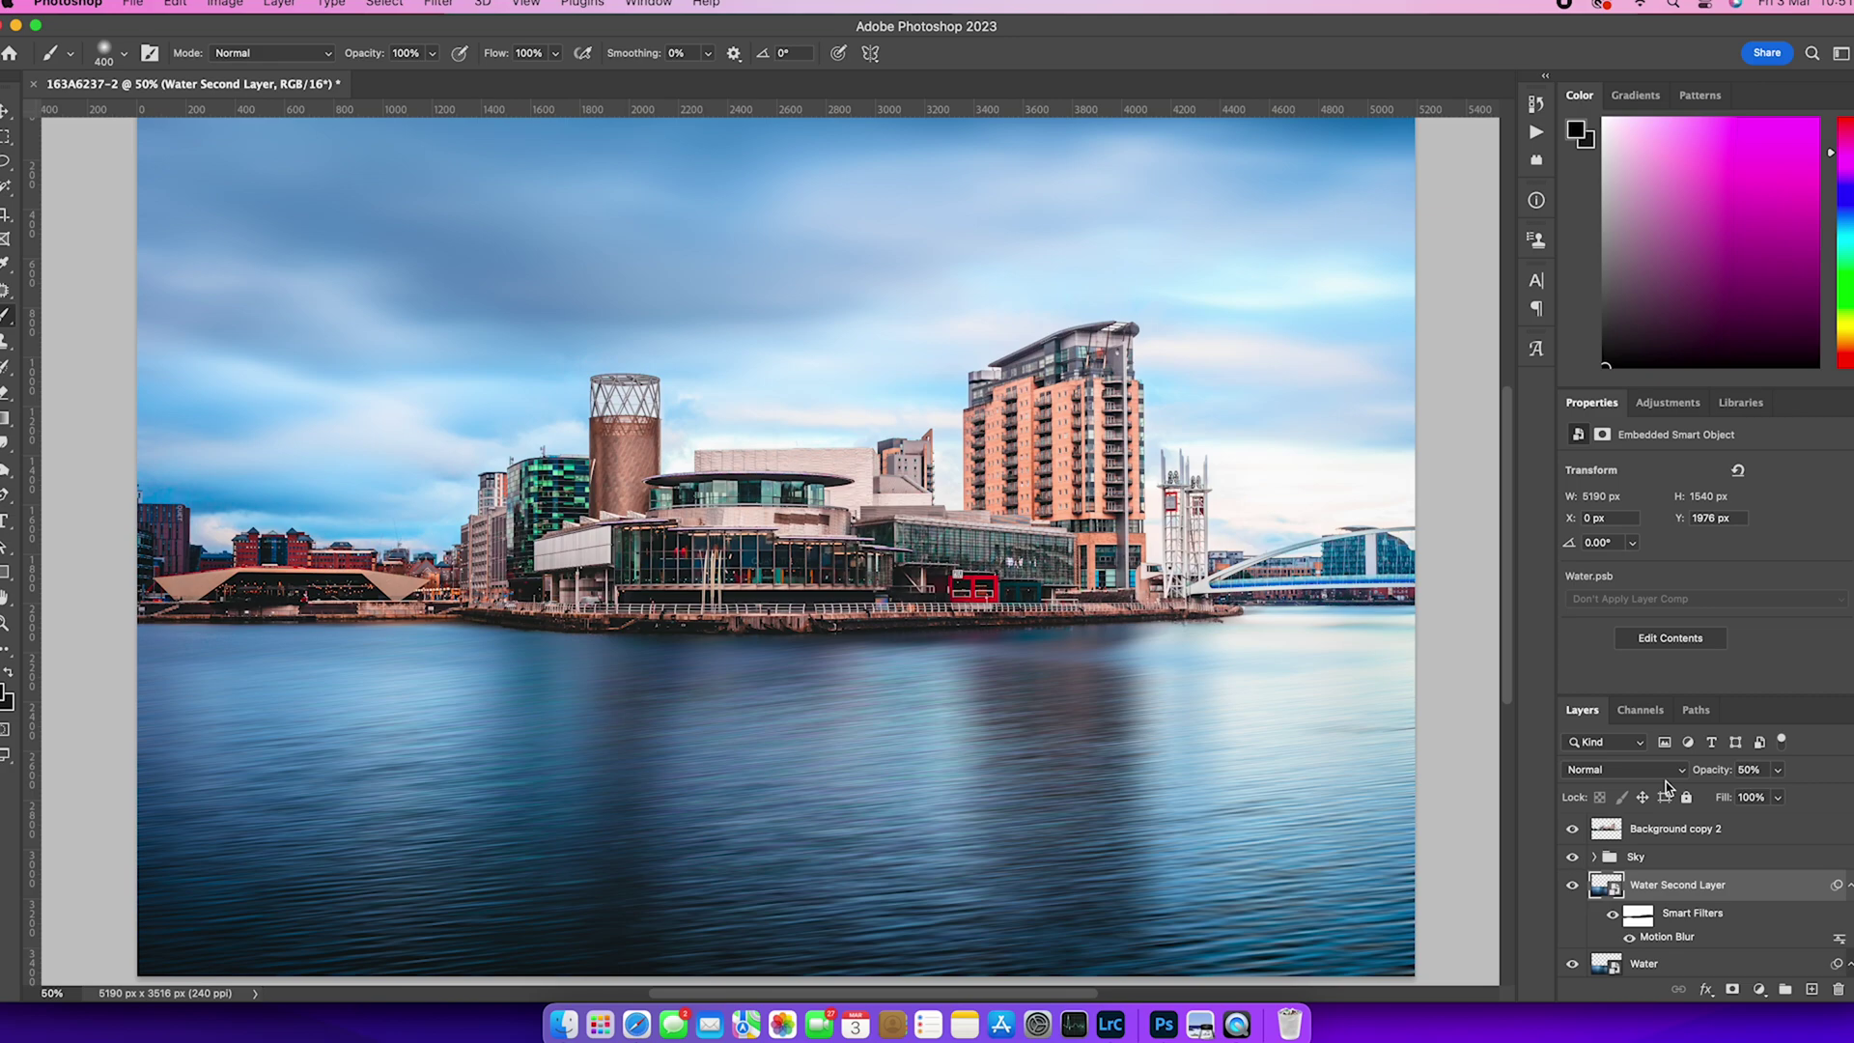
# Set Water Second Layer's Motion Blur to 8° and 169 px, then also select the Water layer.
pyautogui.doubleClick(1667, 937)
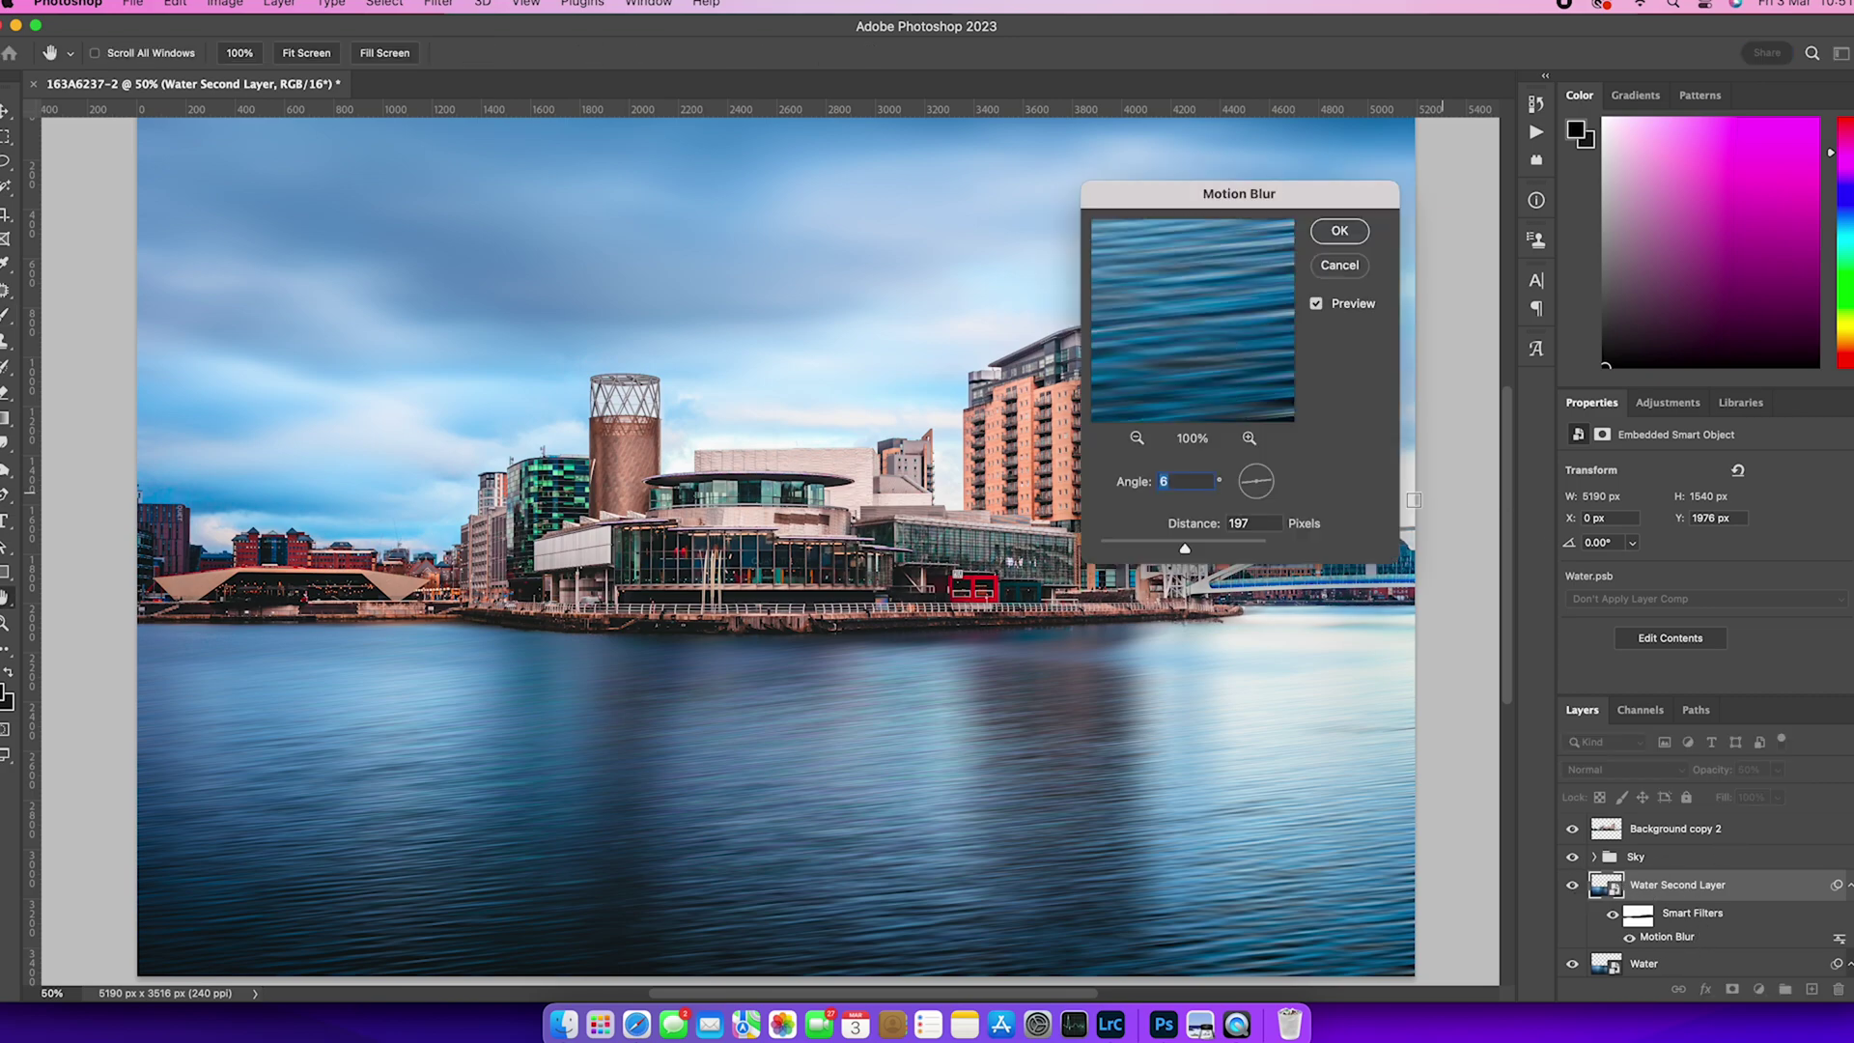
pyautogui.moveTo(1187, 554); pyautogui.dragTo(1161, 553)
pyautogui.click(1270, 483)
pyautogui.click(1271, 483)
pyautogui.click(1272, 481)
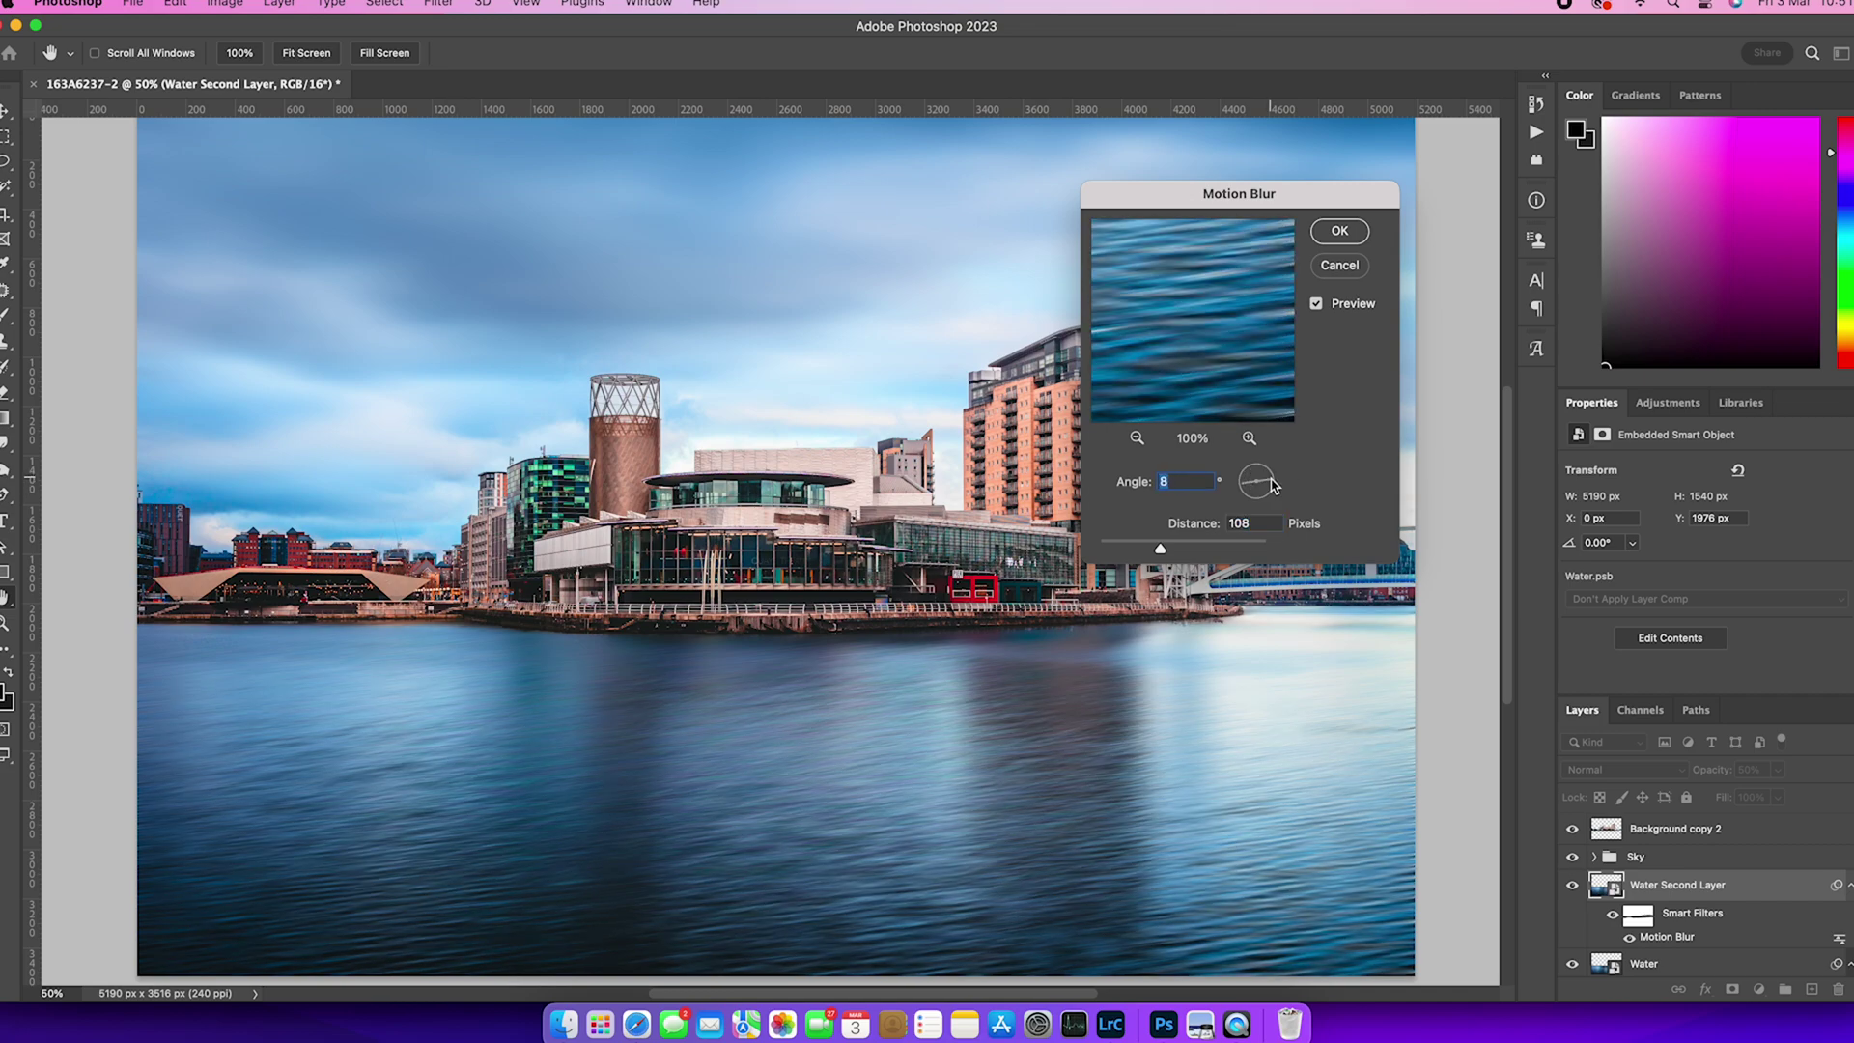
pyautogui.moveTo(1161, 553); pyautogui.dragTo(1178, 557)
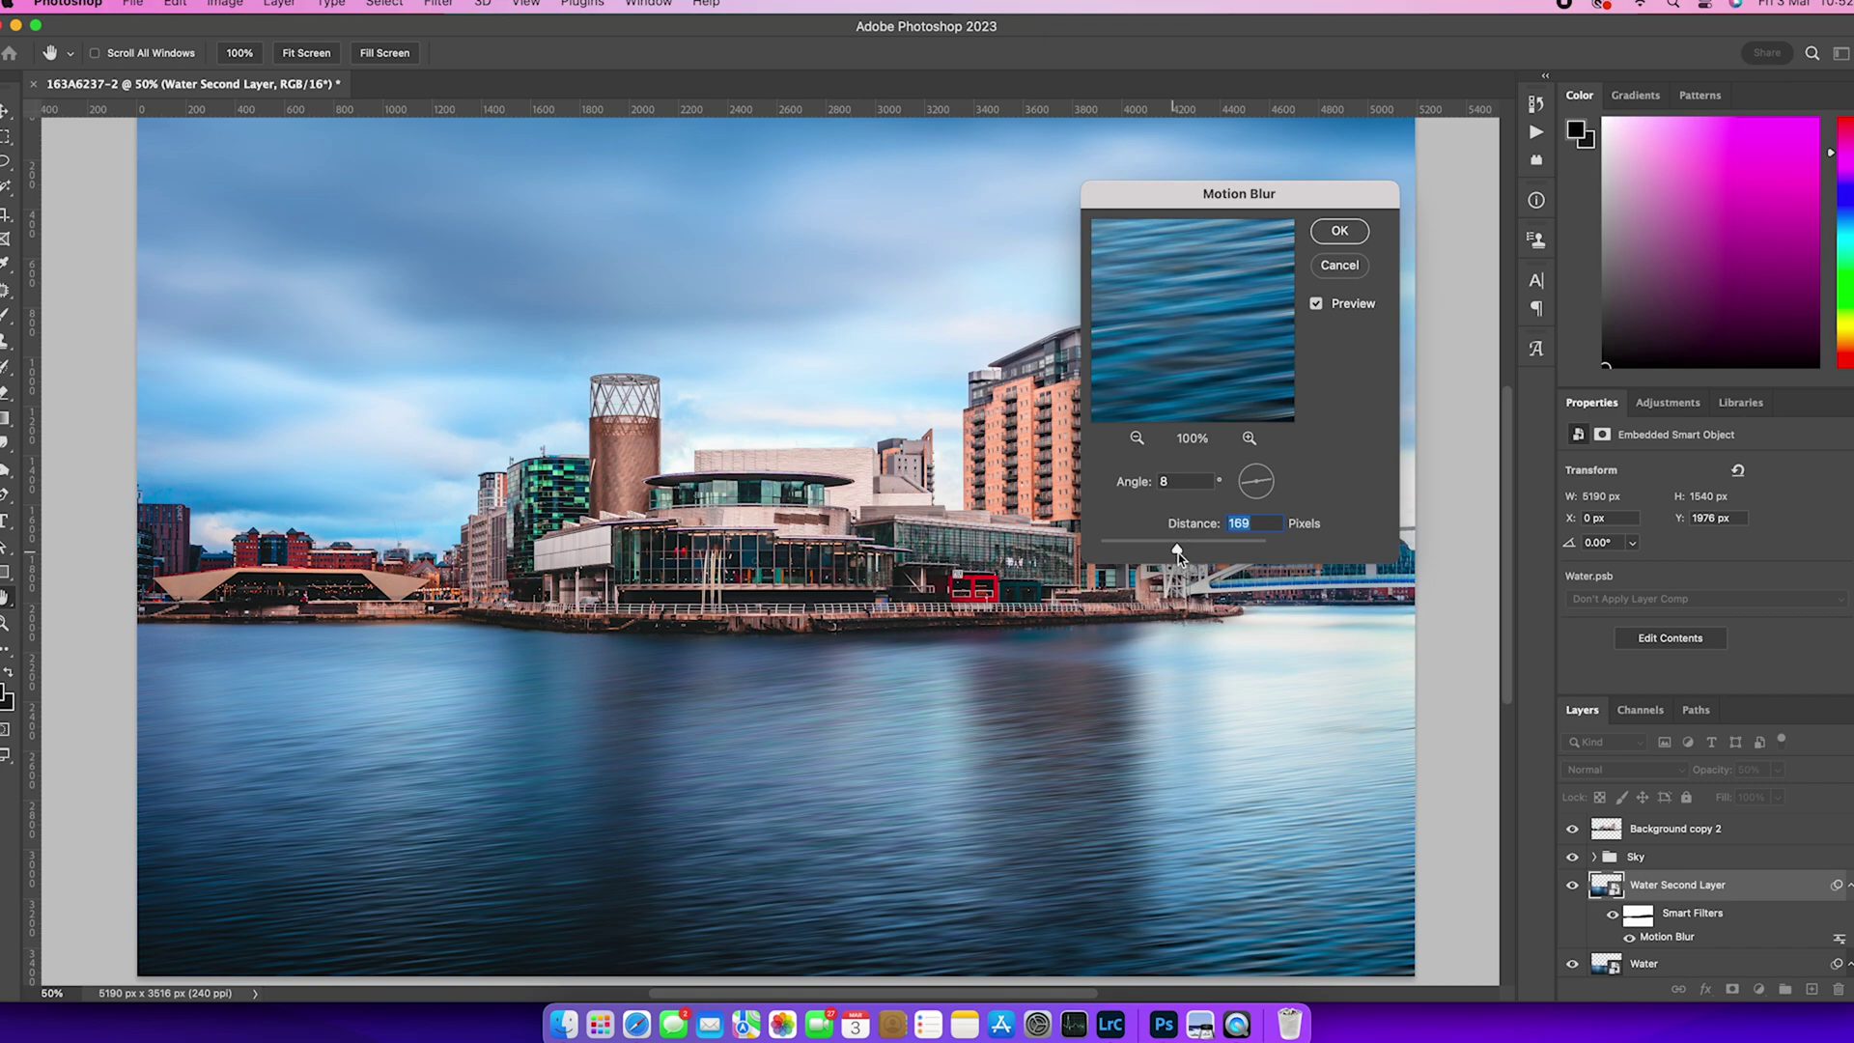
pyautogui.click(1337, 234)
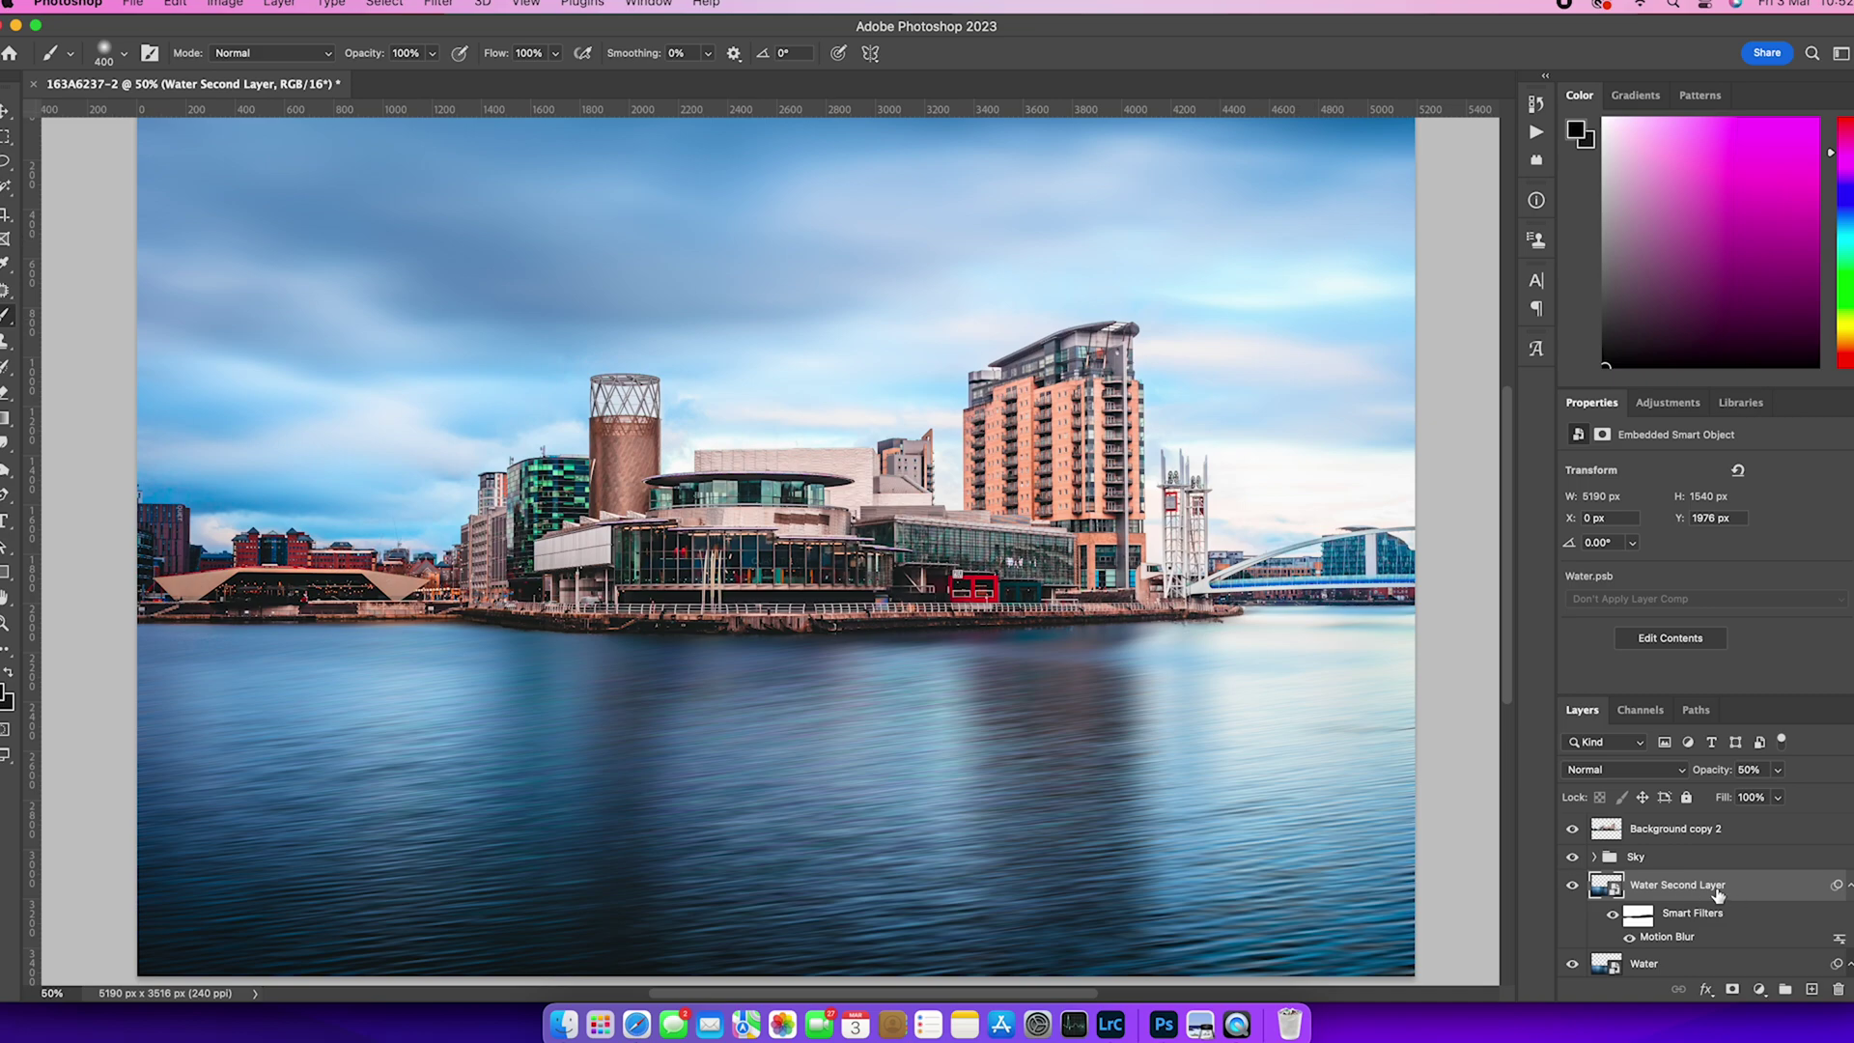
pyautogui.scroll(-1, 1729, 889)
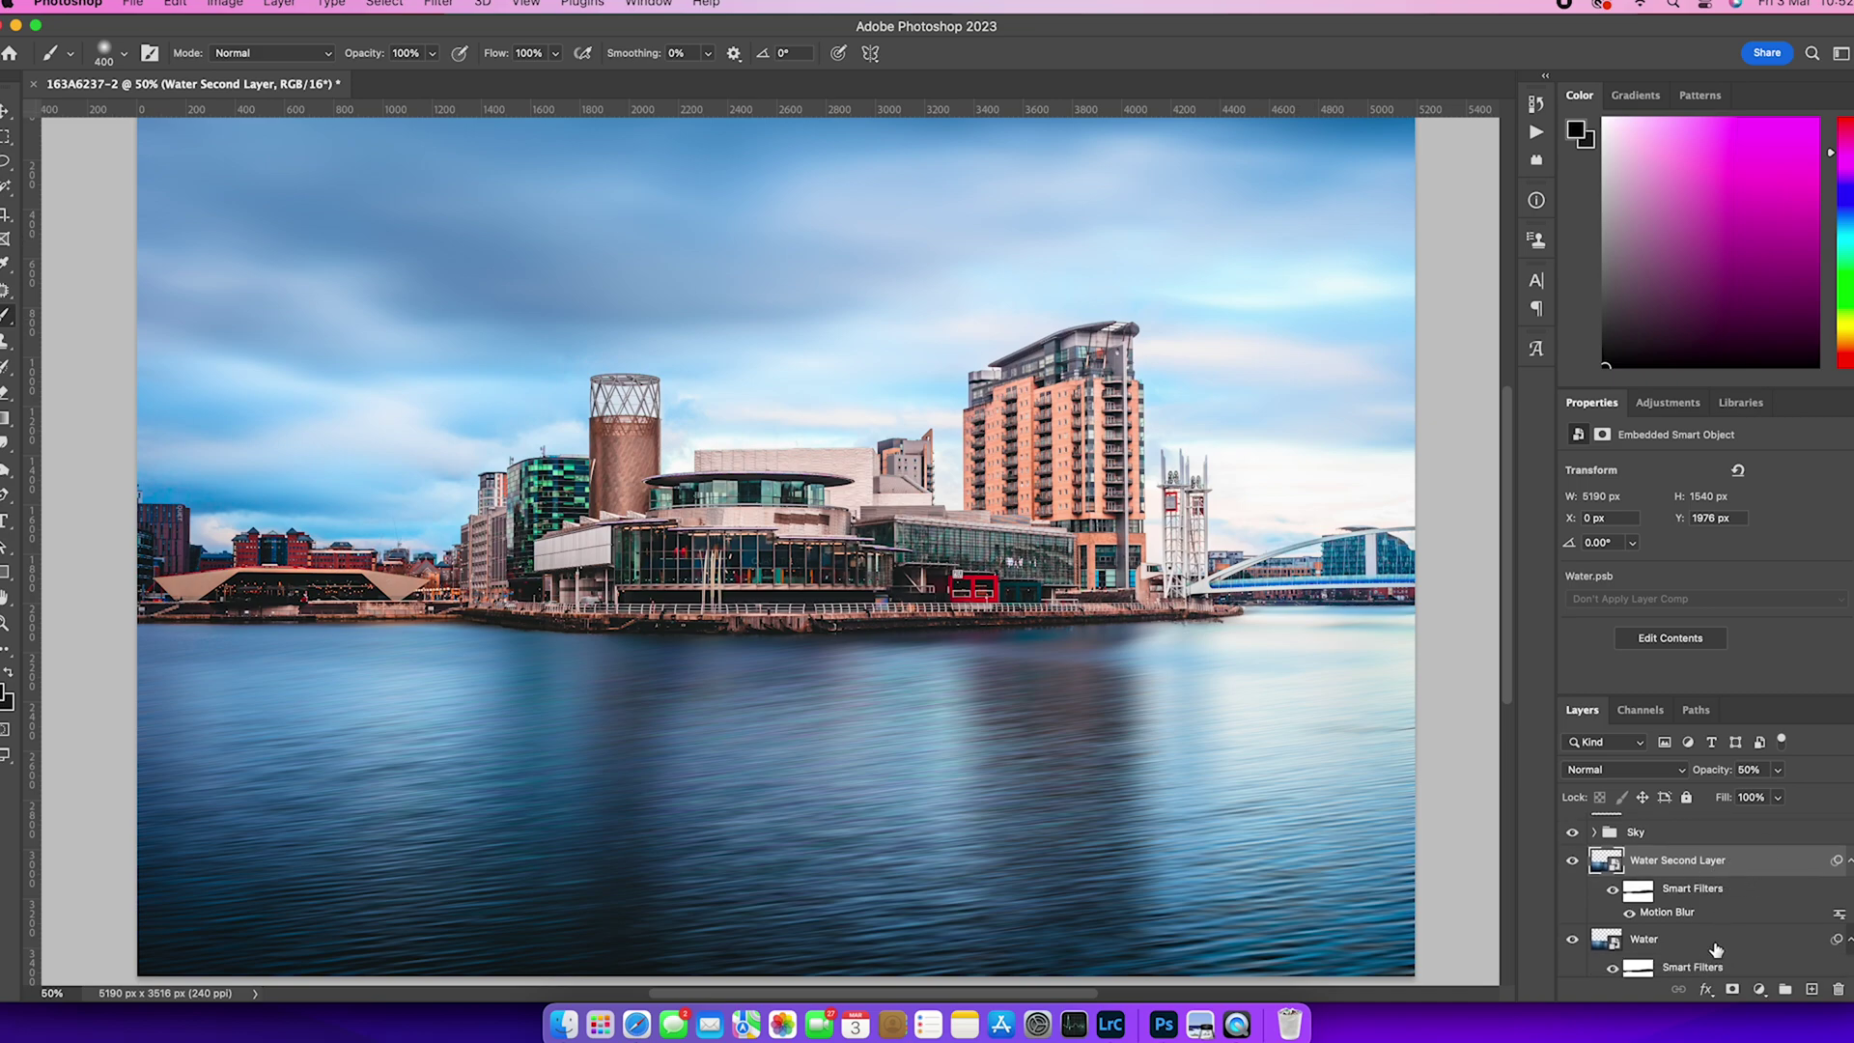
pyautogui.keyDown('shift'); pyautogui.click(1716, 949); pyautogui.keyUp('shift')
# Group both water layers into a group named 'Water' and hide the Background layer.
pyautogui.rightClick(1744, 854)
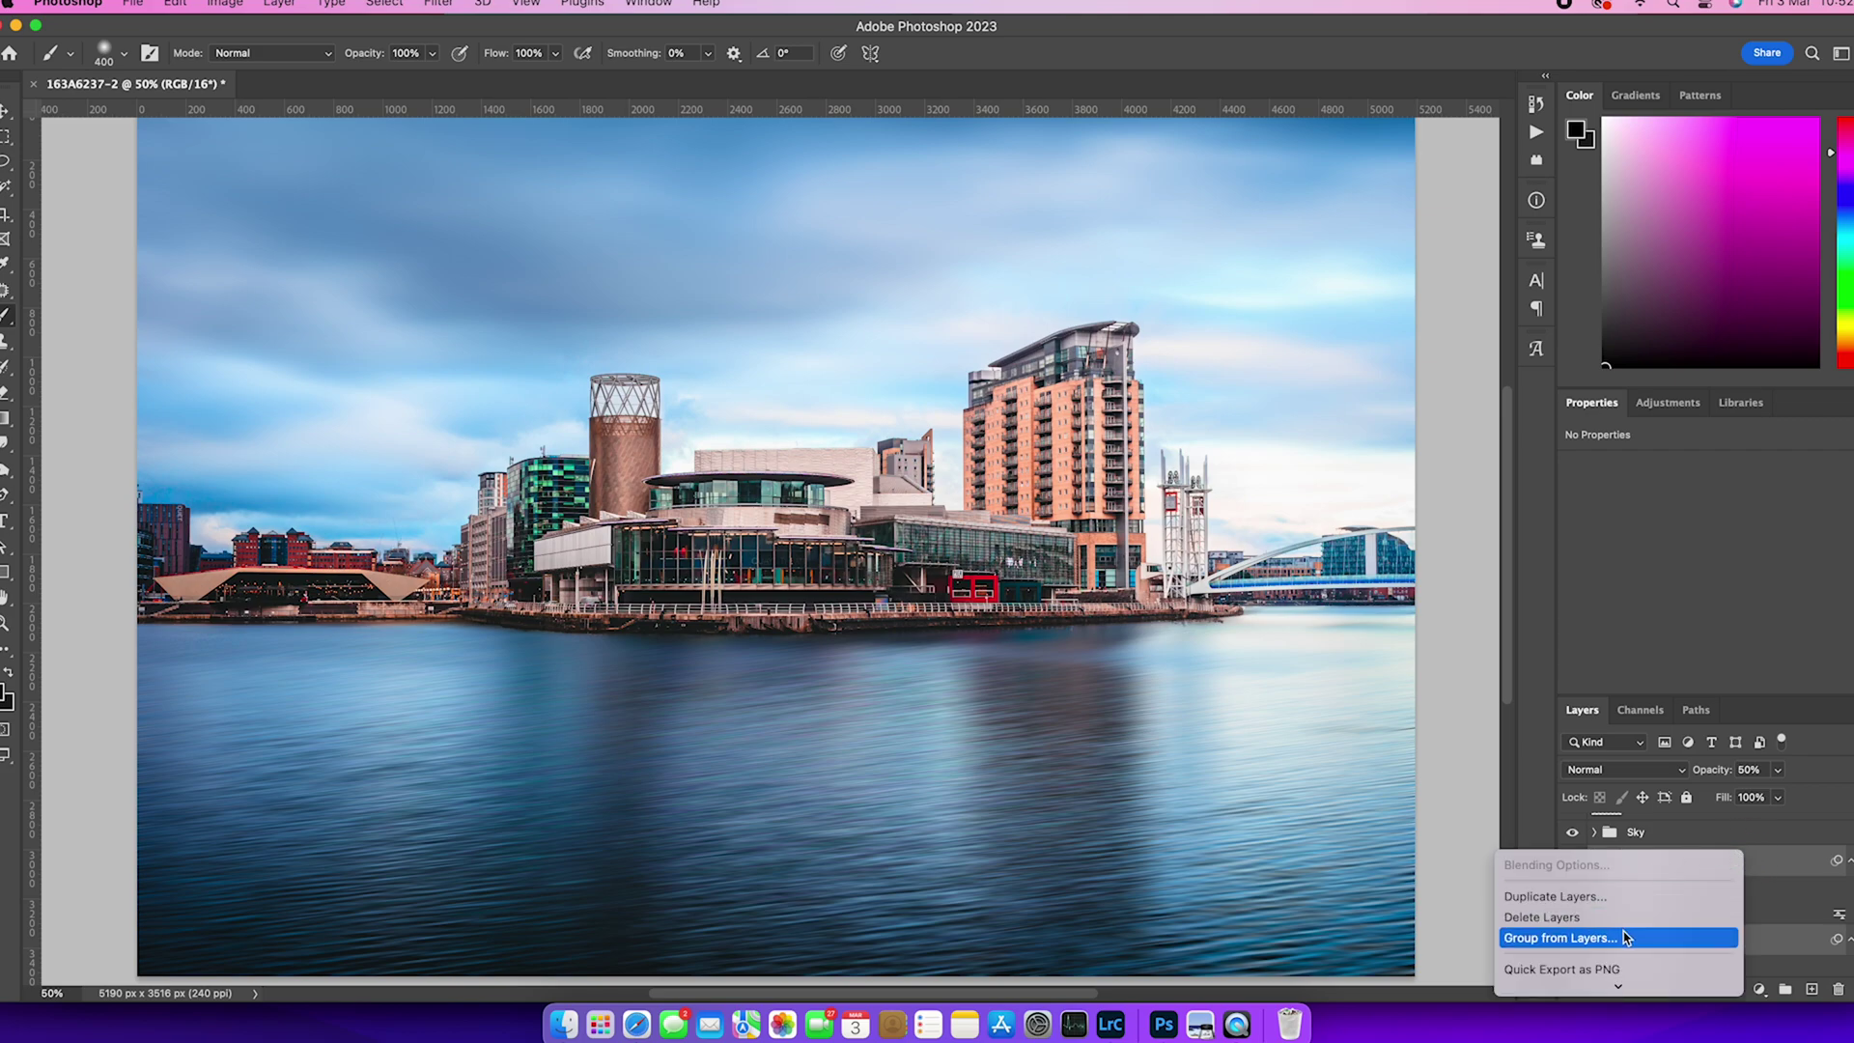
pyautogui.click(1592, 938)
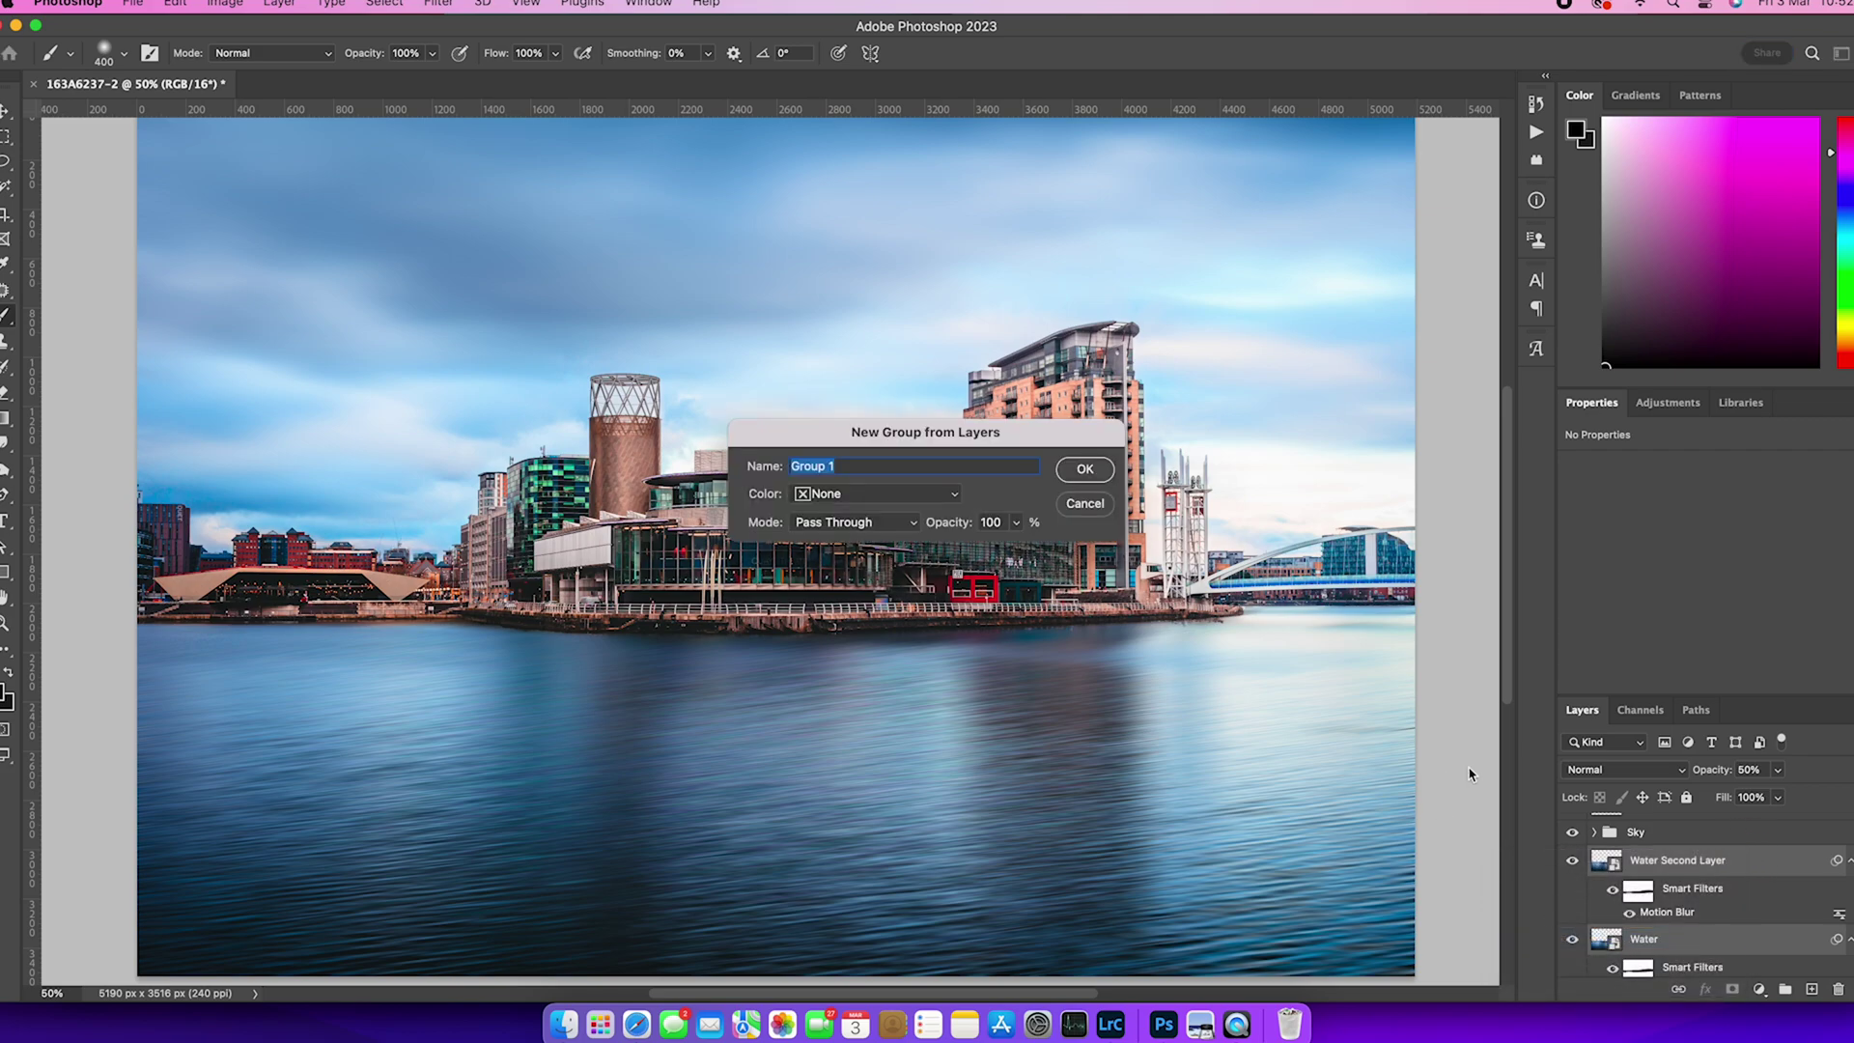
pyautogui.write('Water')
pyautogui.click(1085, 470)
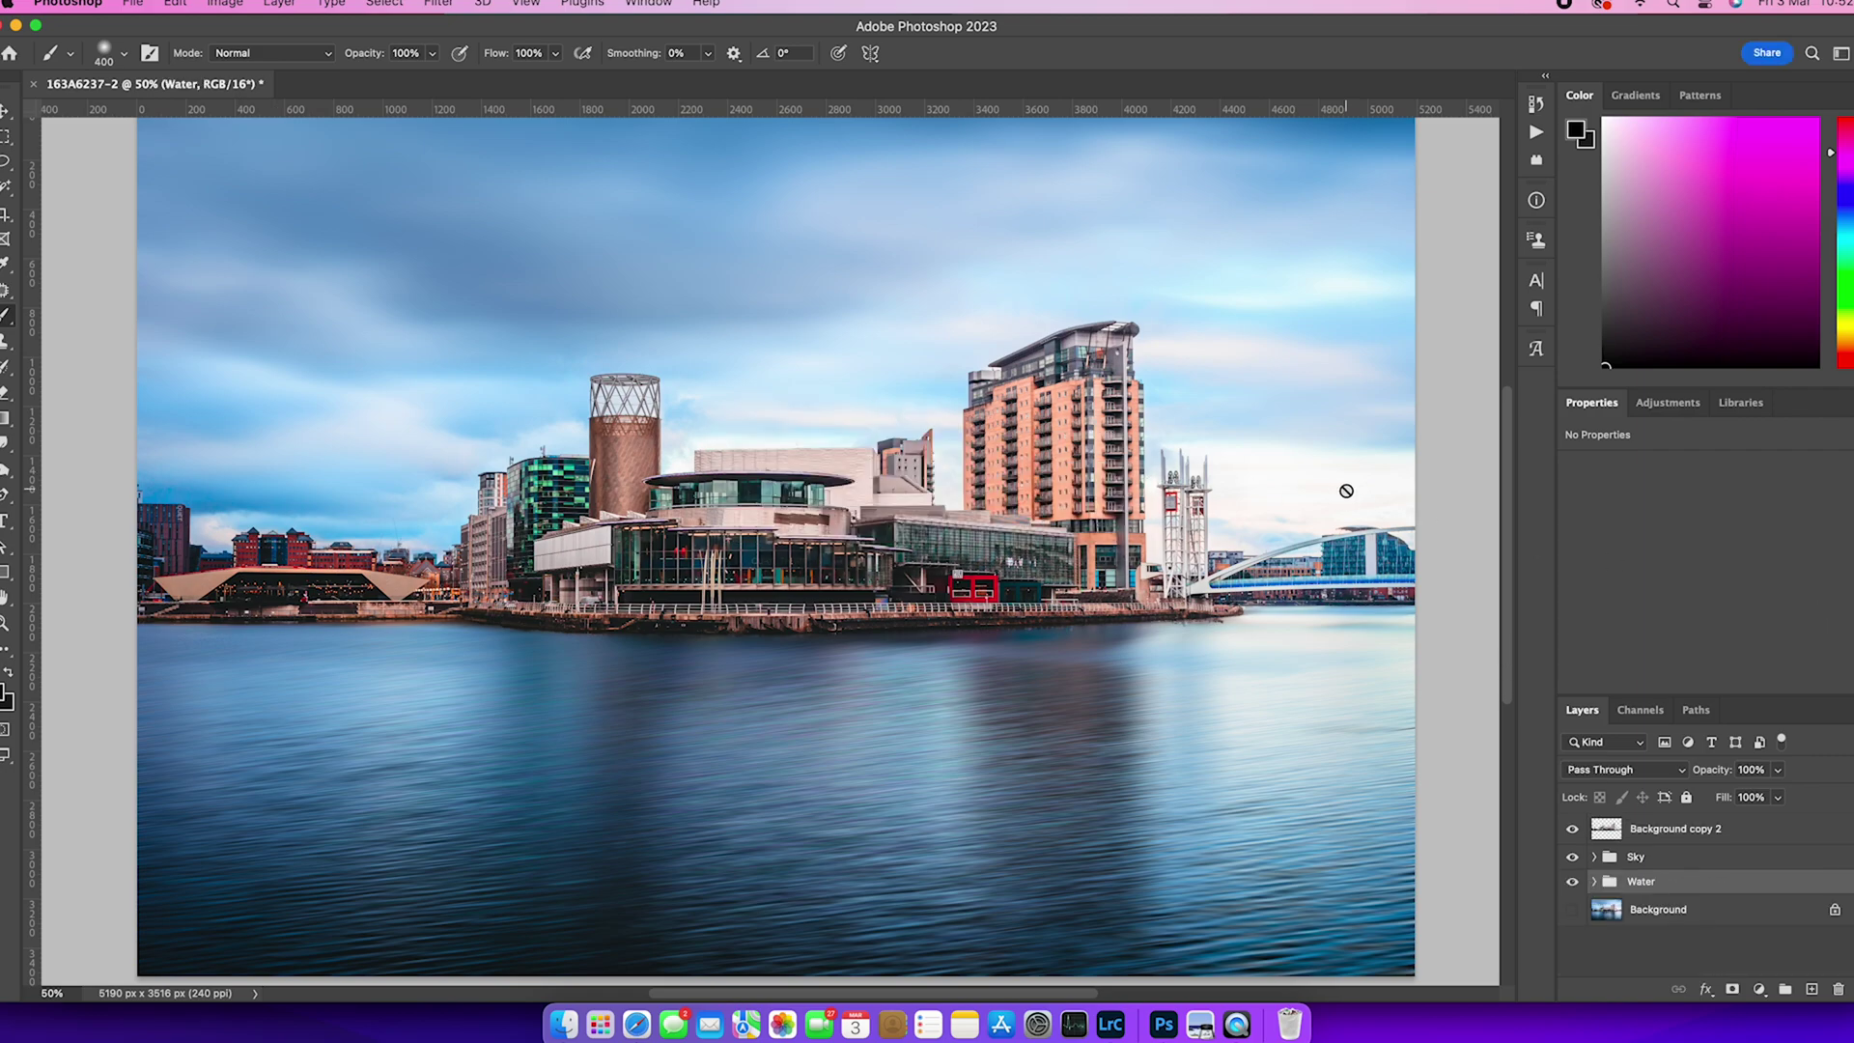
pyautogui.click(1572, 912)
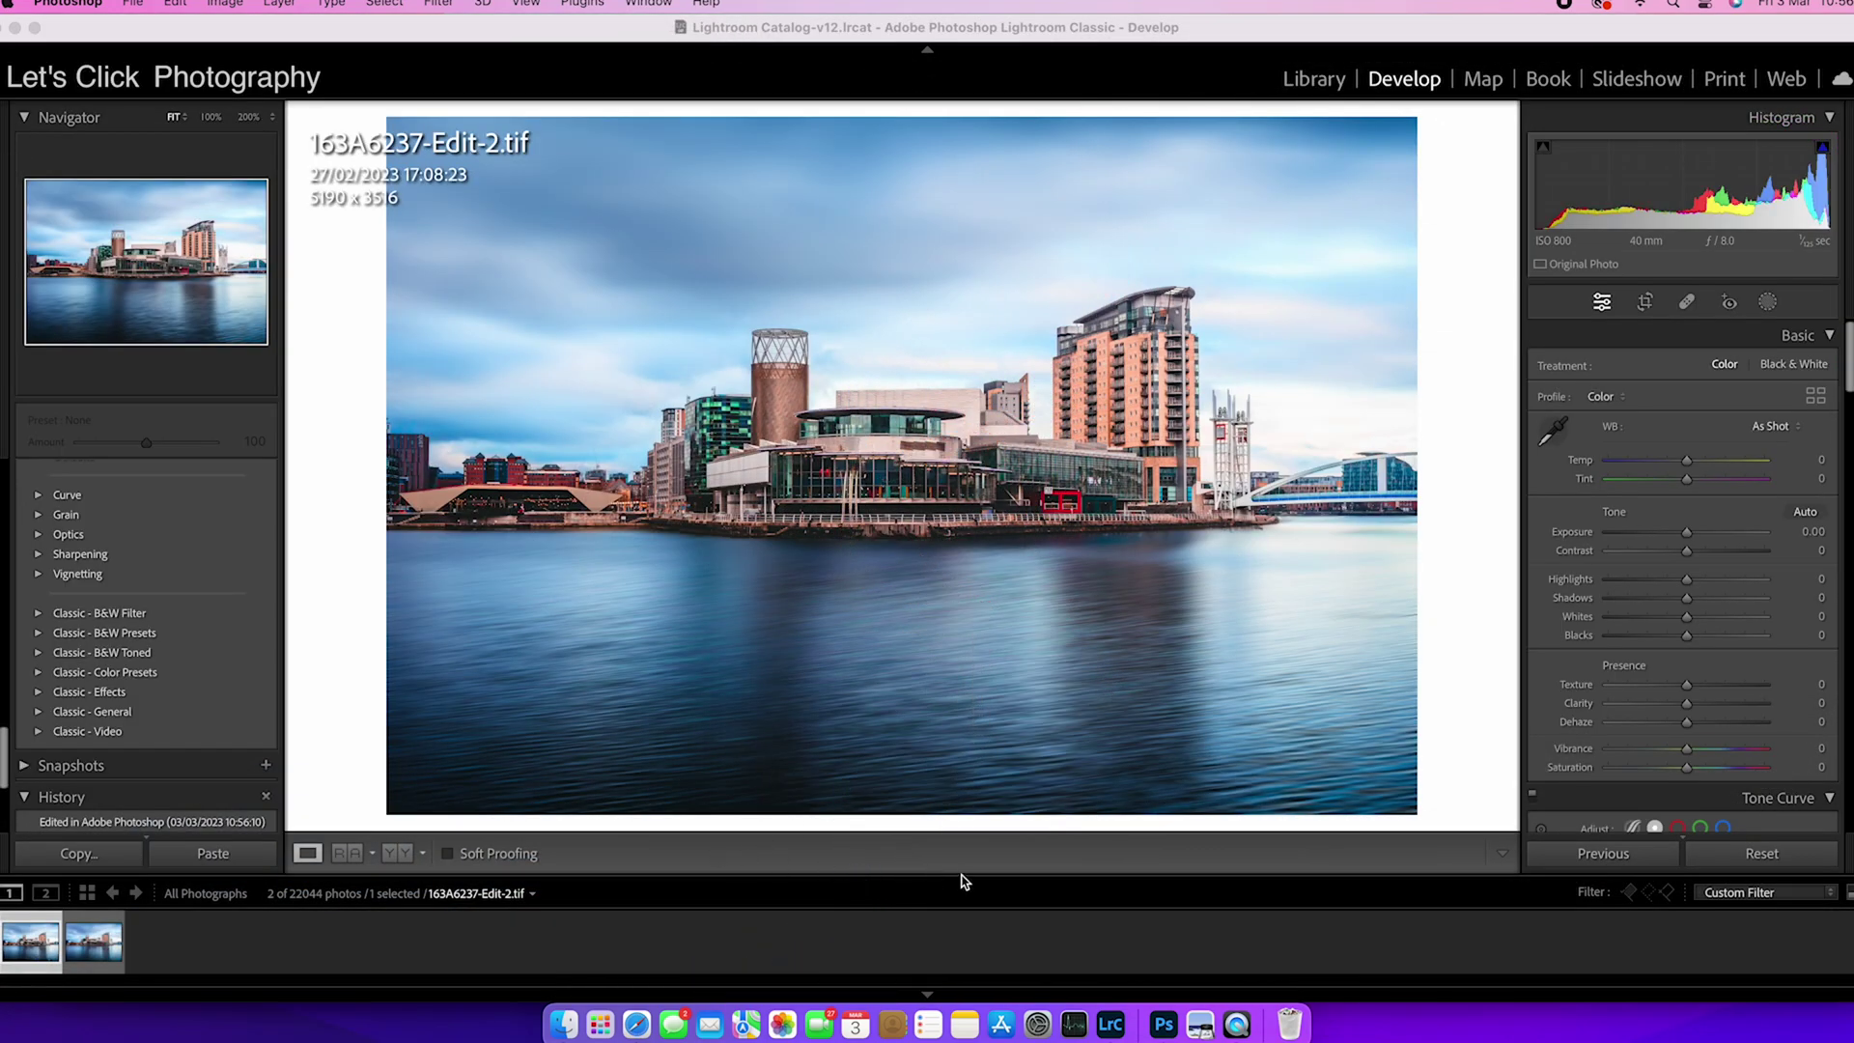
# Switch the Develop module to Loupe view to display 163A6237-Edit-2.tif.
pyautogui.click(349, 853)
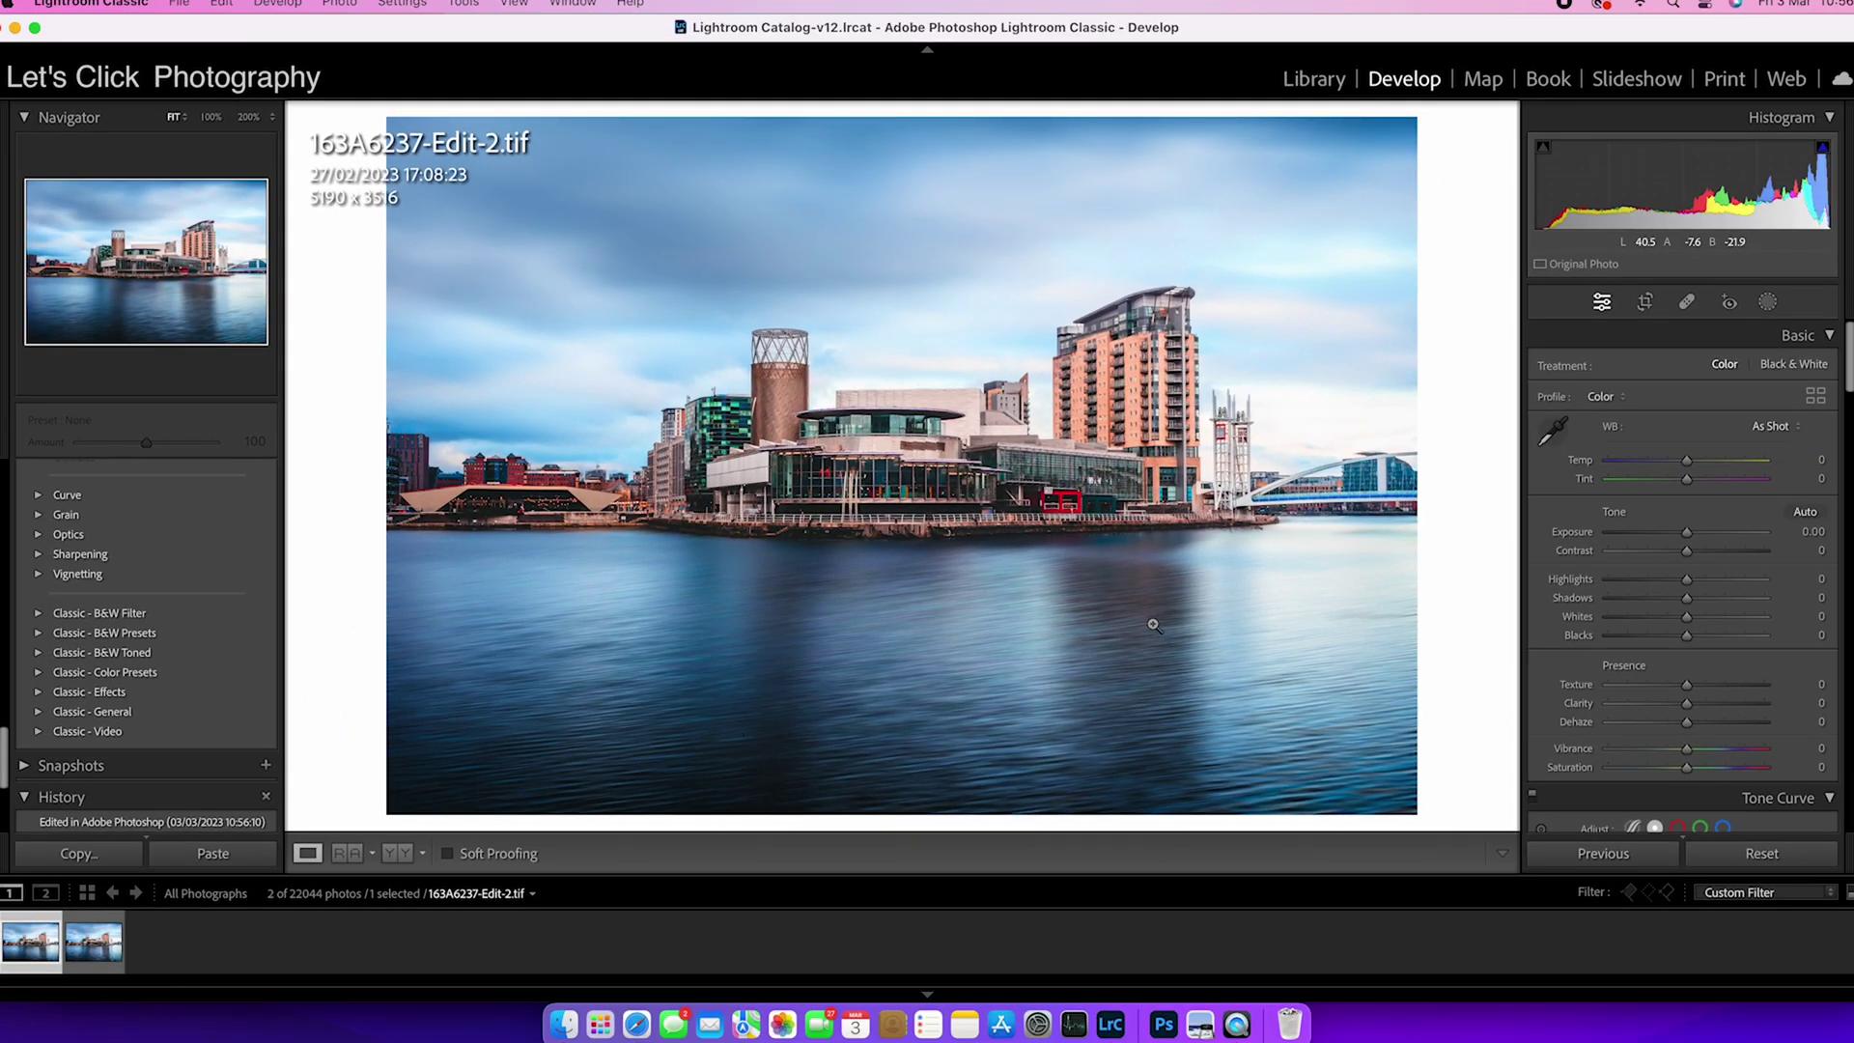
# Add a linear gradient mask over the water with Temp 19, Clarity about −21 and Highlights 19.
pyautogui.press('m')
pyautogui.moveTo(899, 536); pyautogui.dragTo(896, 519)
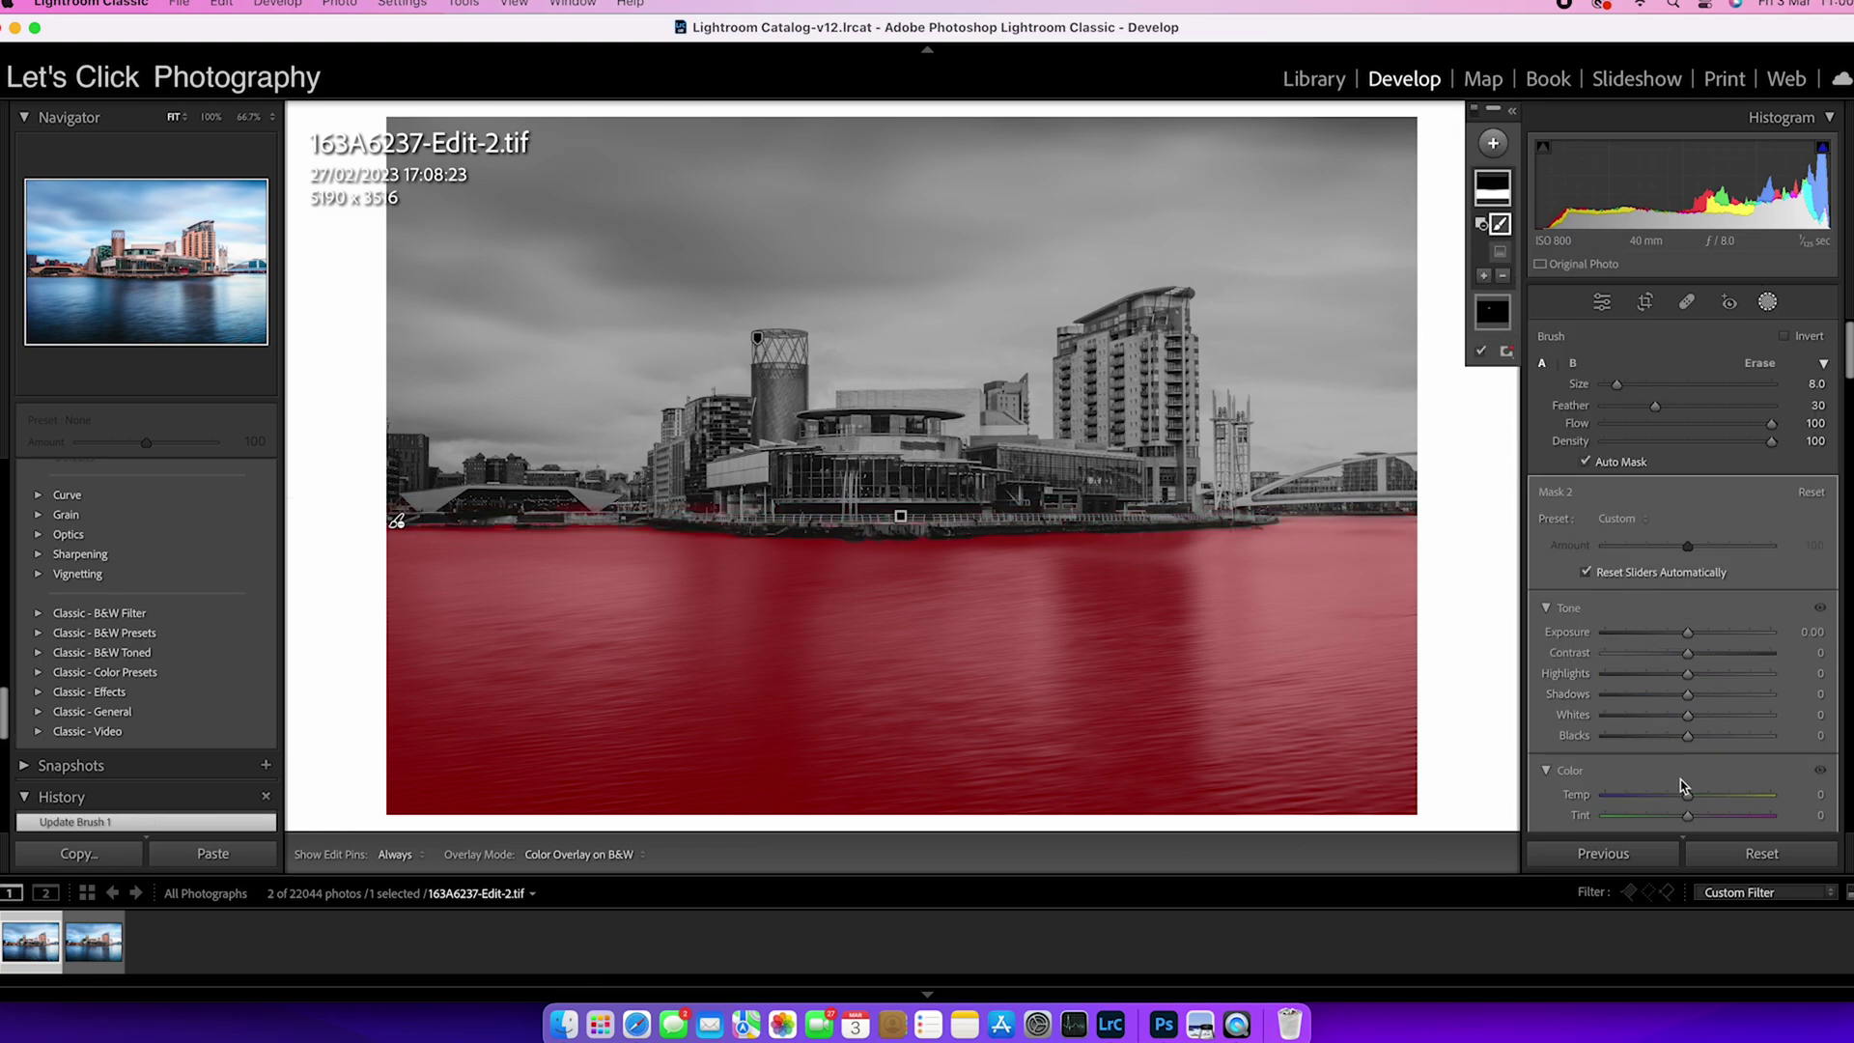
pyautogui.scroll(-5, 1664, 405)
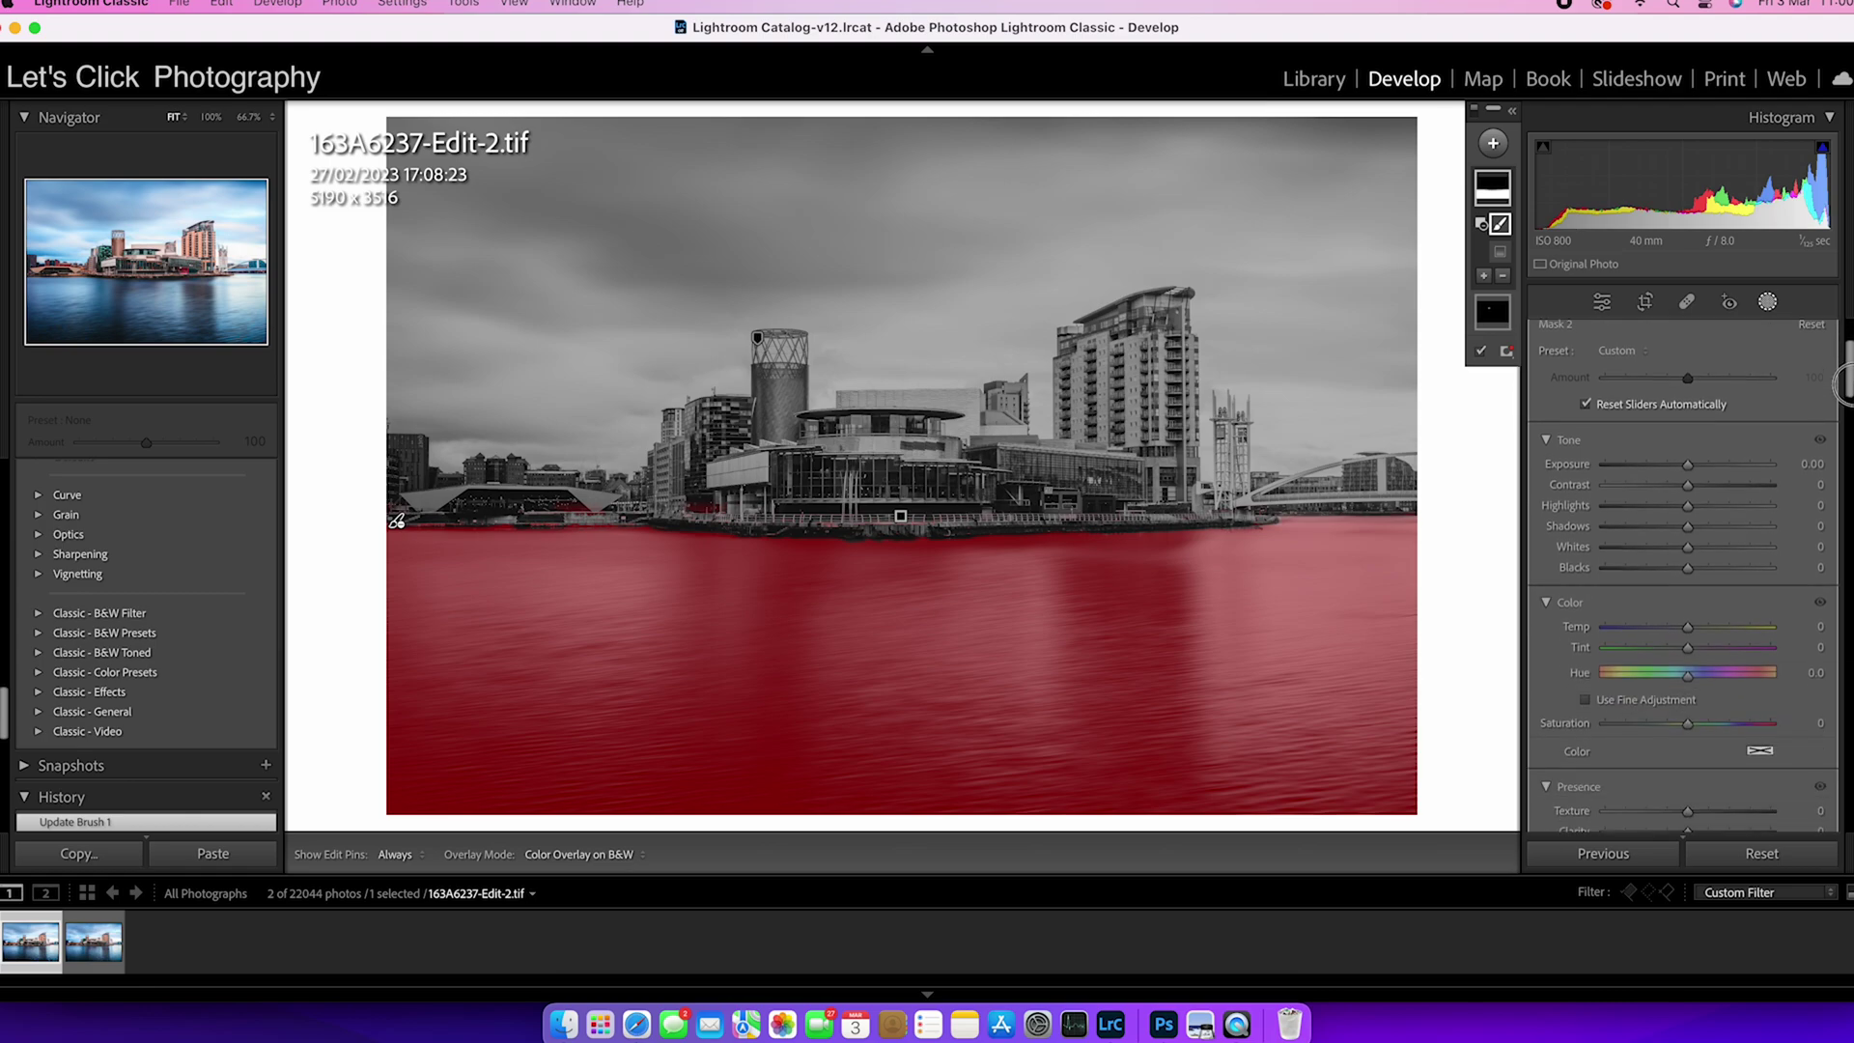
pyautogui.moveTo(1689, 406); pyautogui.dragTo(1704, 407)
pyautogui.moveTo(1688, 606); pyautogui.dragTo(1671, 611)
pyautogui.scroll(5, 1680, 579)
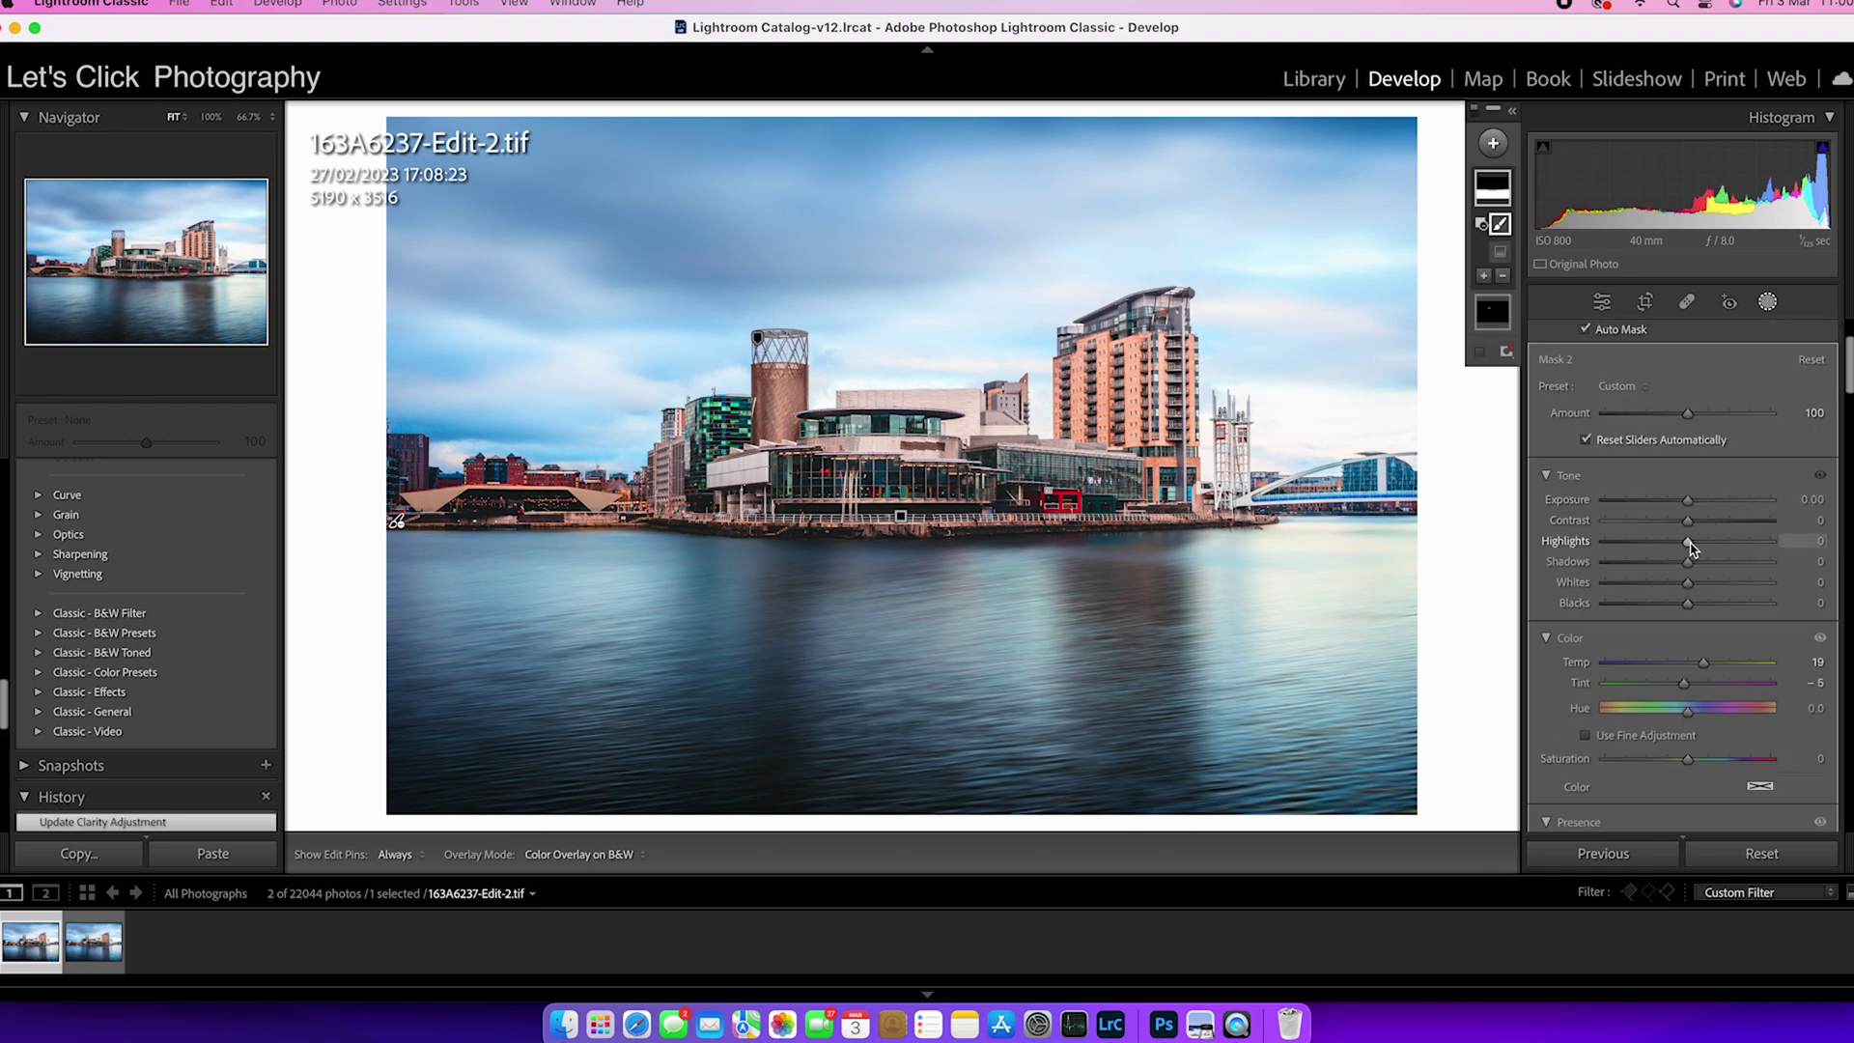
pyautogui.moveTo(1687, 543); pyautogui.dragTo(1705, 591)
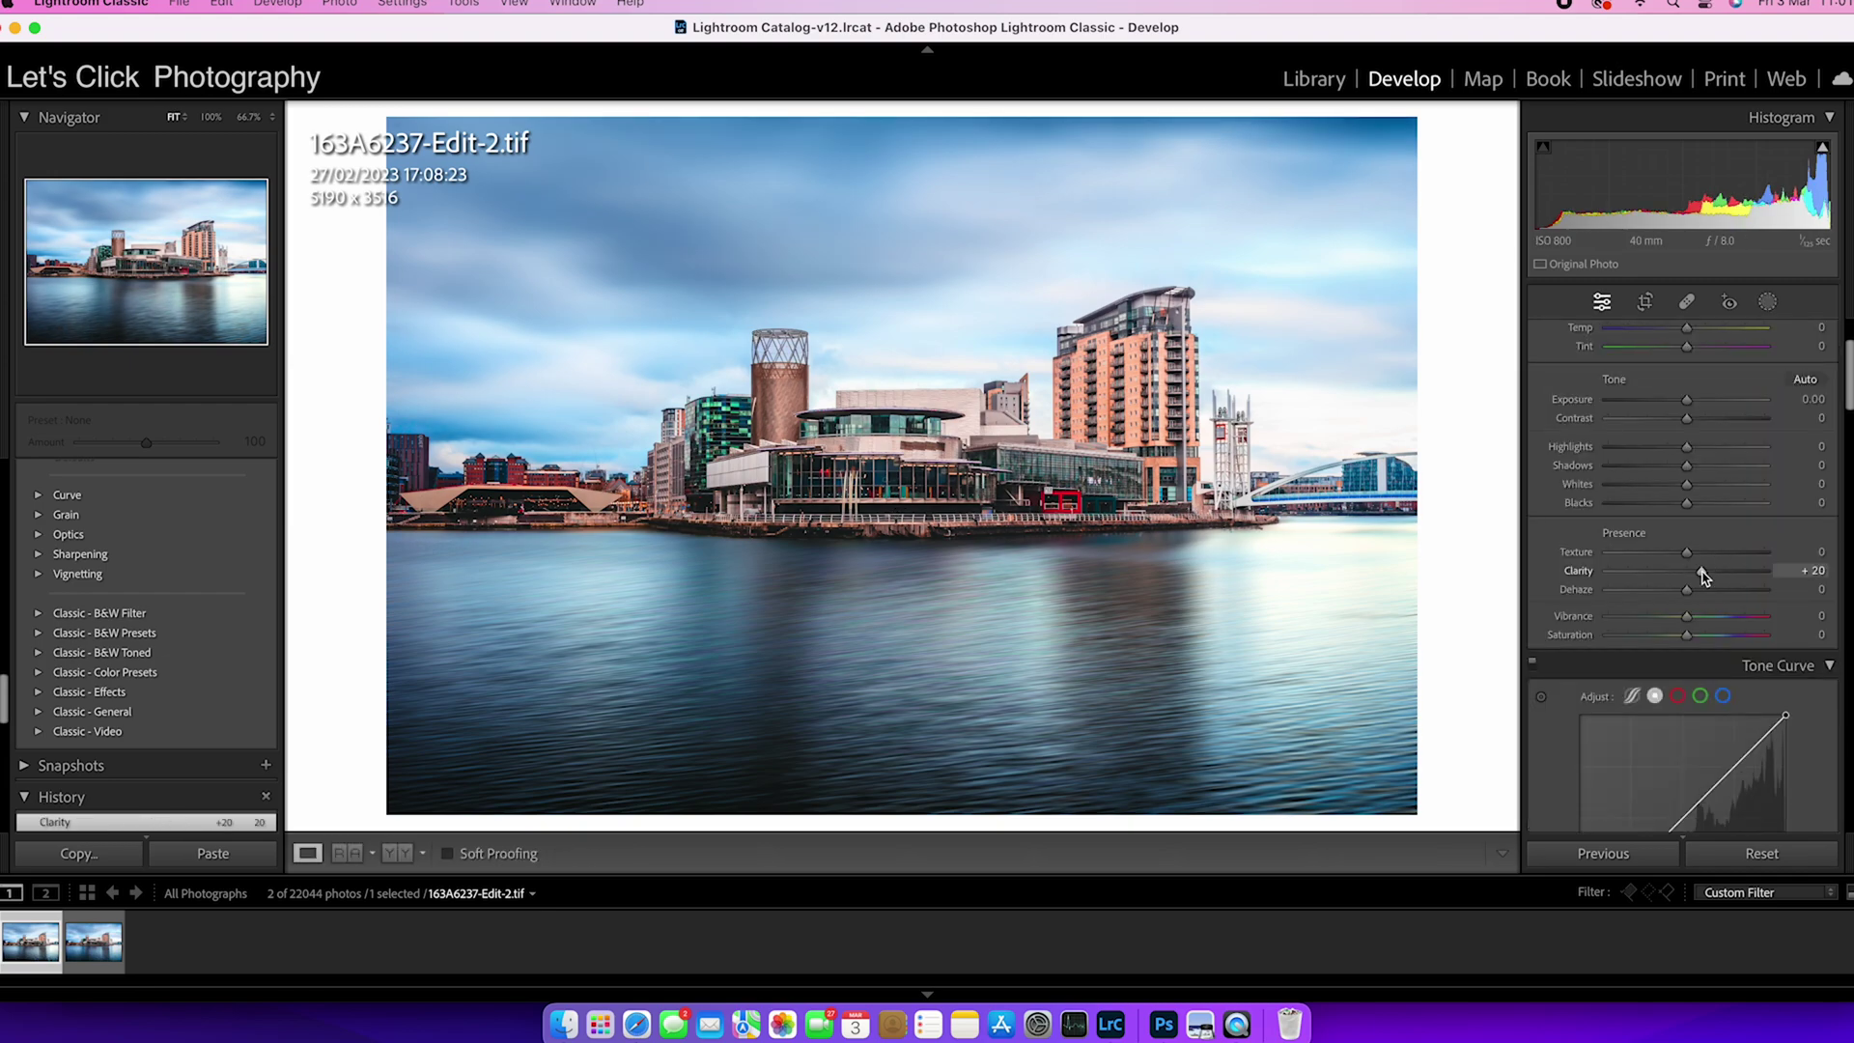
# Add a Select Subject mask over the buildings to prepare a warming colour adjustment.
pyautogui.click(1767, 301)
pyautogui.click(1512, 183)
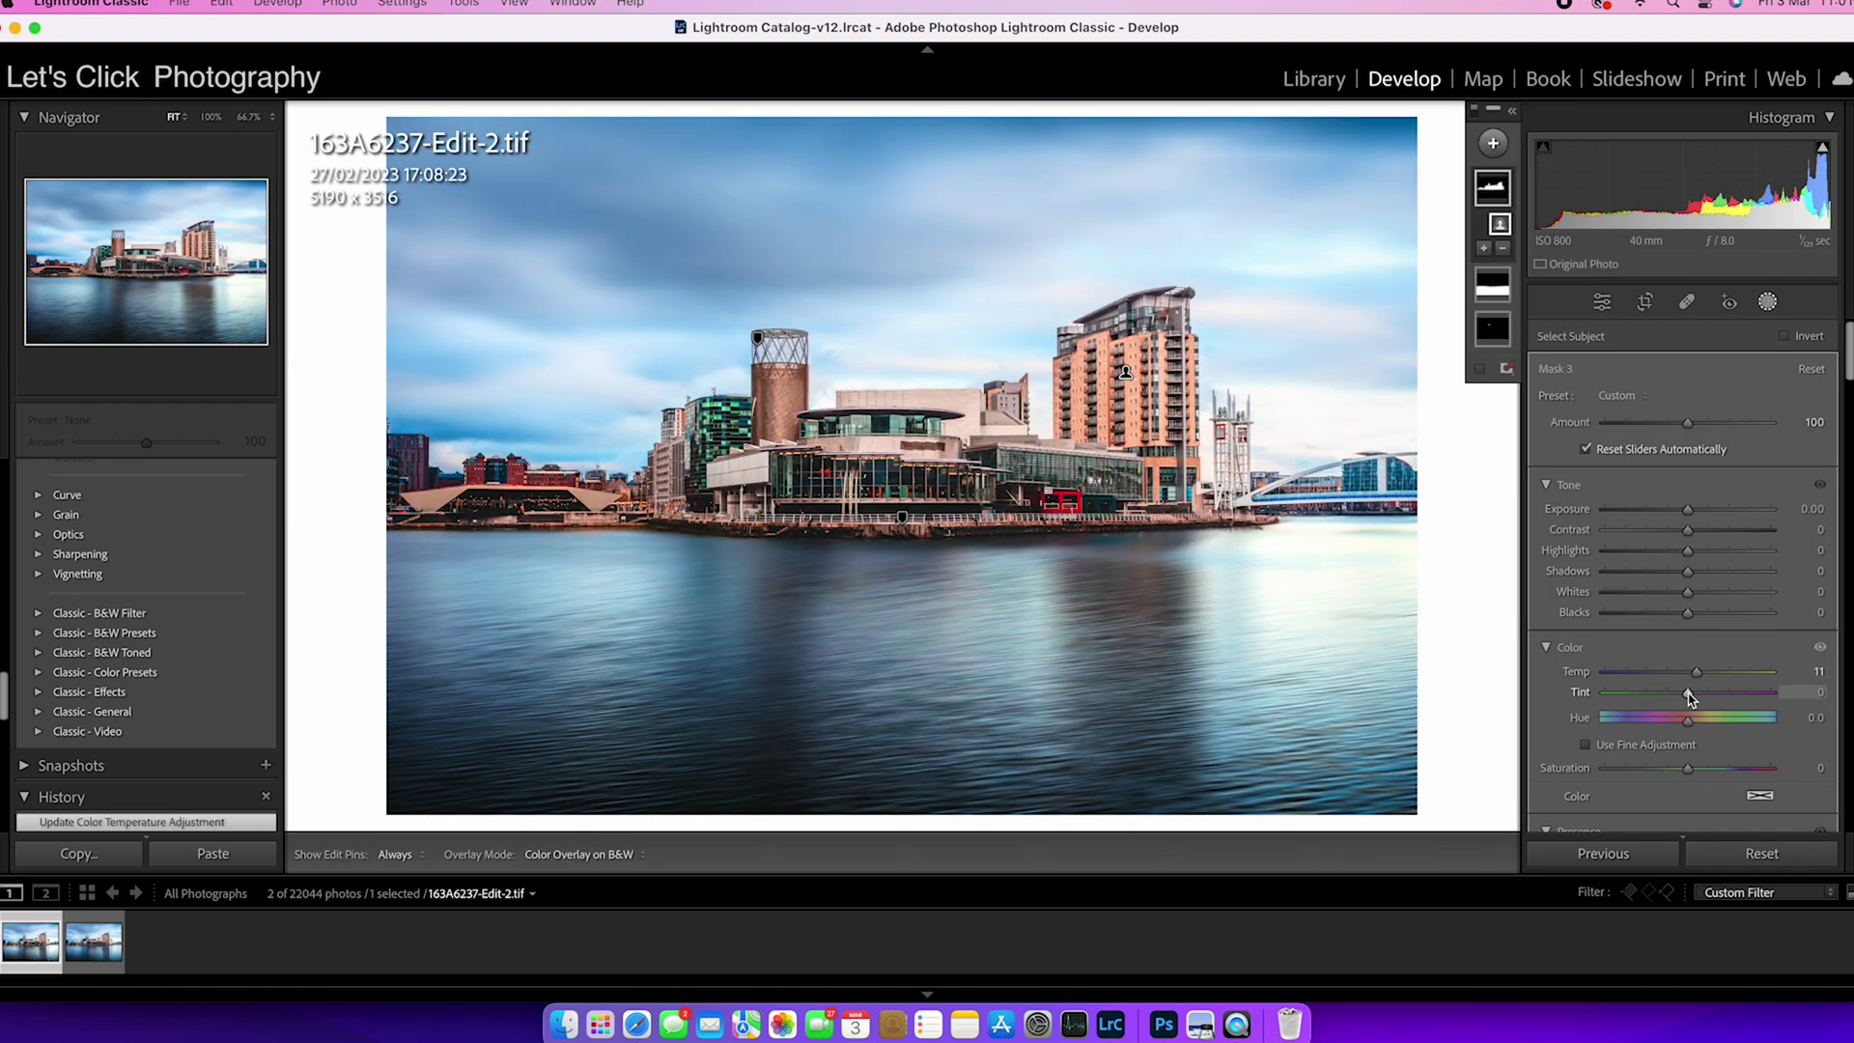
pyautogui.click(1767, 302)
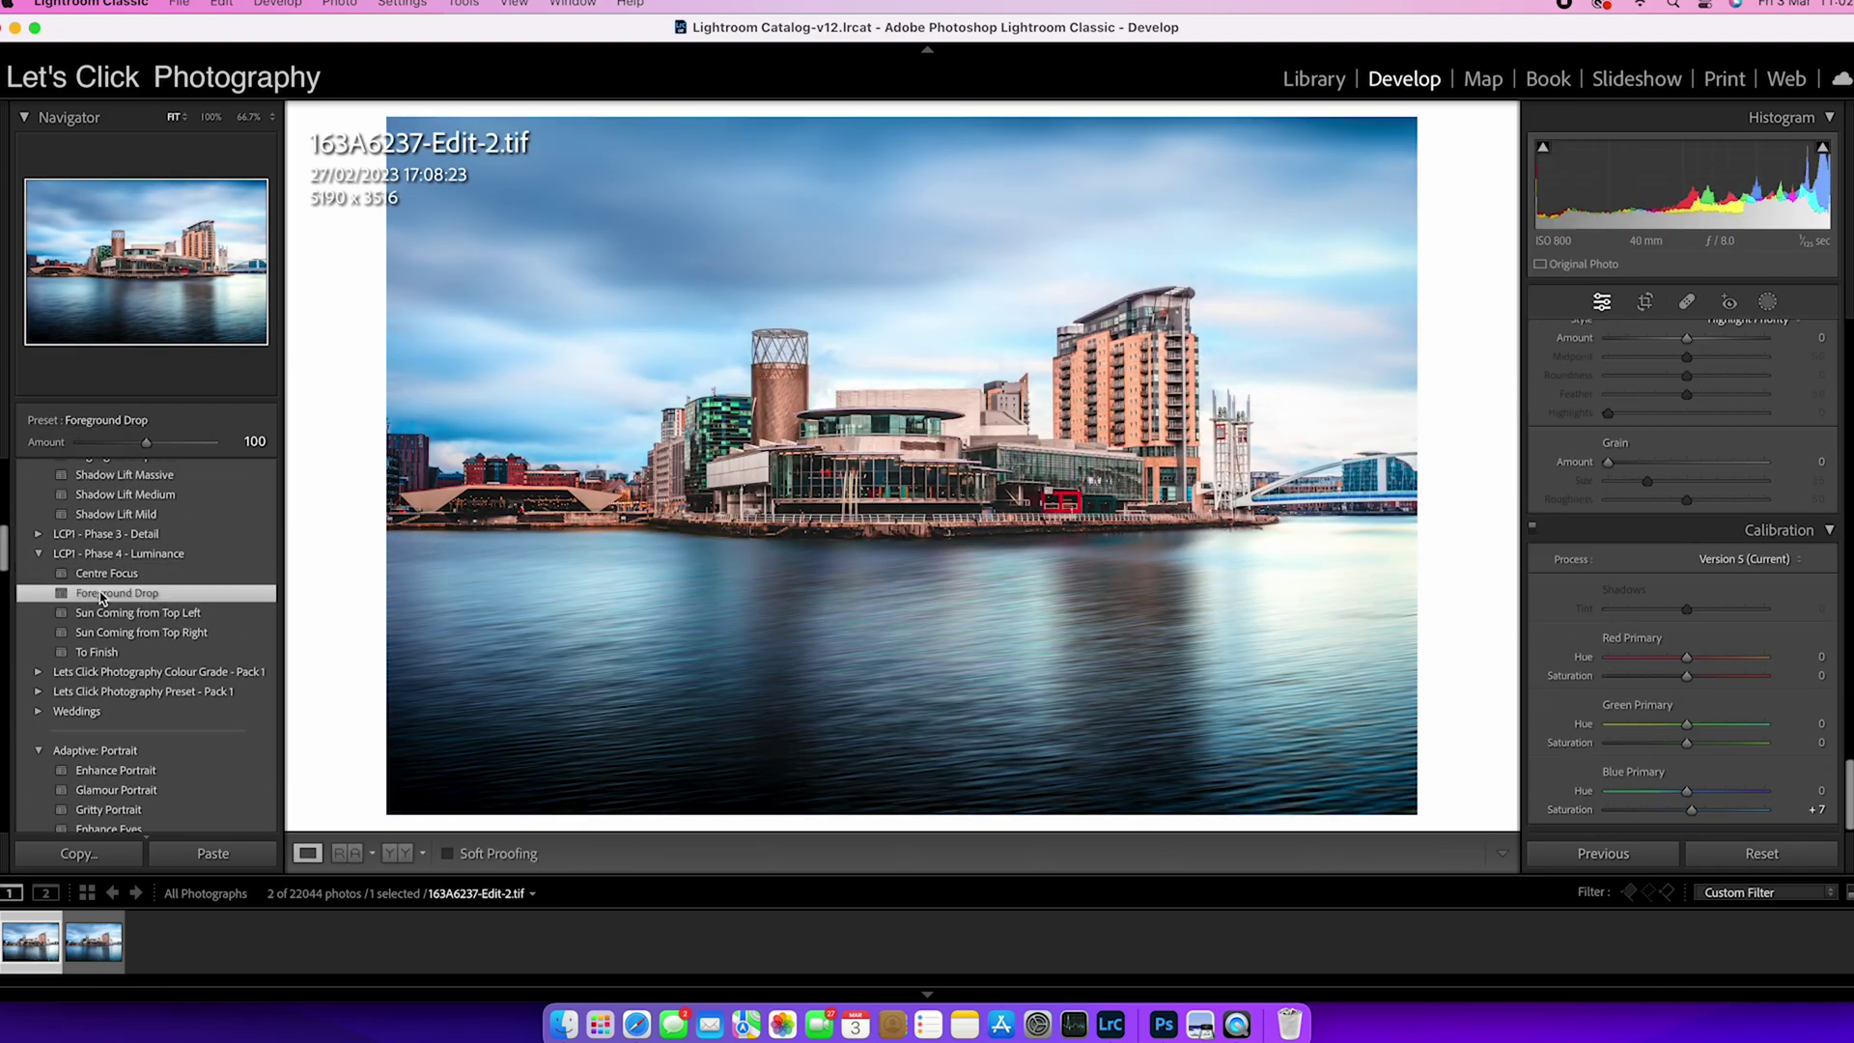